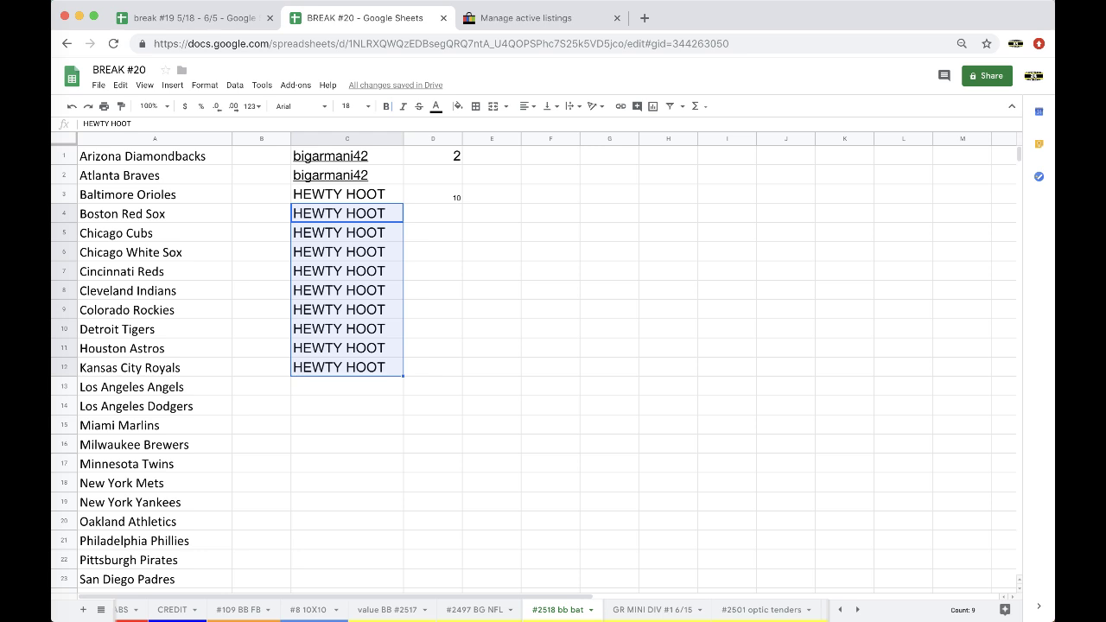
Step: On value BB #2517, assign San Francisco Giants (C24) to the buyer with count 7
{"action": "left_click", "coordinate": [378, 608]}
{"action": "left_click", "coordinate": [387, 404]}
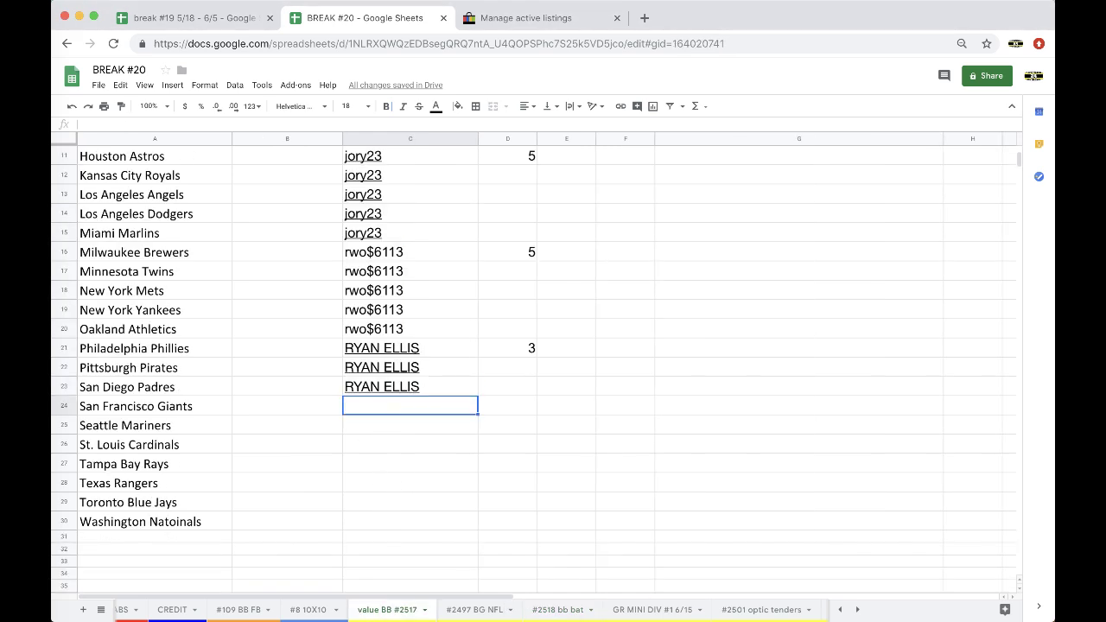
{"action": "type", "text": "HEWTY HOOT"}
{"action": "left_click", "coordinate": [491, 405]}
{"action": "type", "text": "7"}
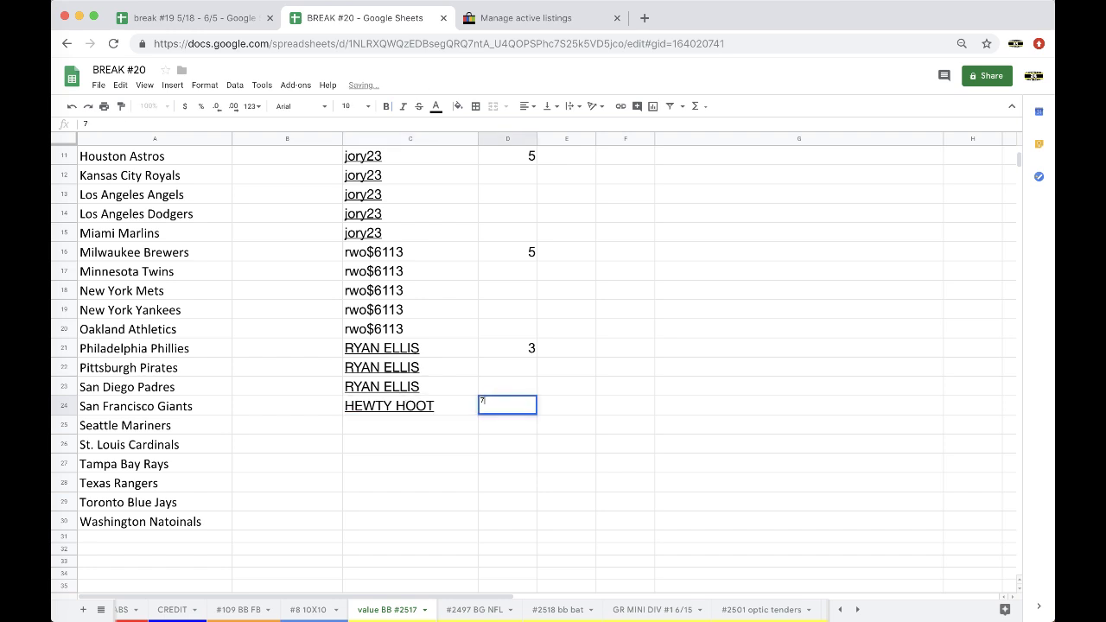
{"action": "key", "text": "Left"}
Step: Copy the buyer name into C25:C30 and duplicate the value BB #2517 sheet
{"action": "key", "text": "ctrl+c"}
{"action": "left_click_drag", "start_coordinate": [410, 425], "coordinate": [403, 521]}
{"action": "key", "text": "ctrl+v"}
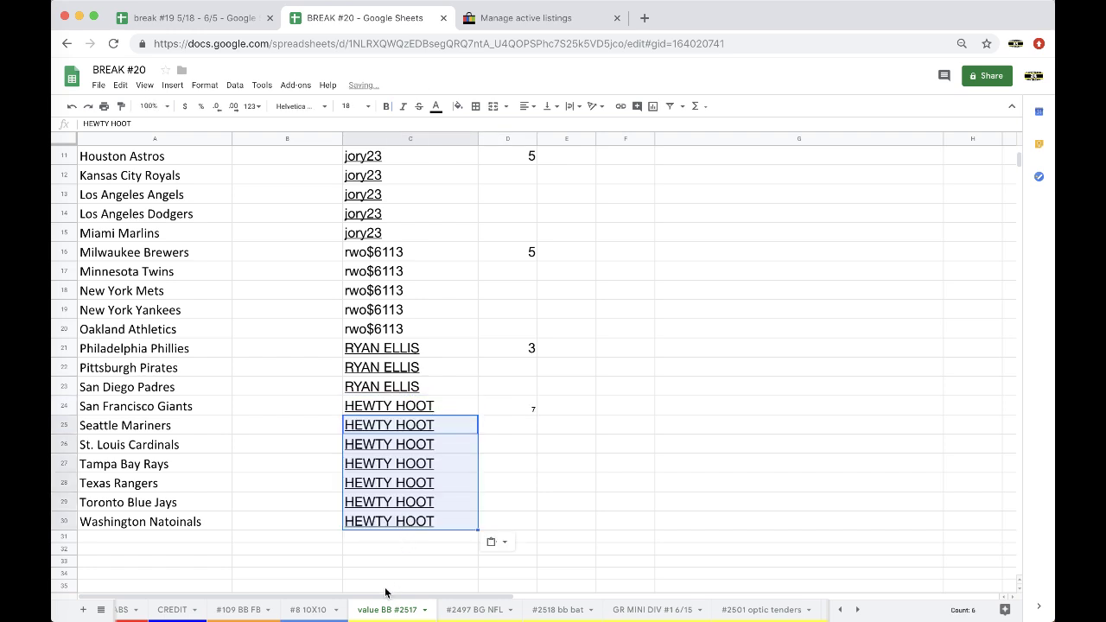
{"action": "right_click", "coordinate": [381, 605]}
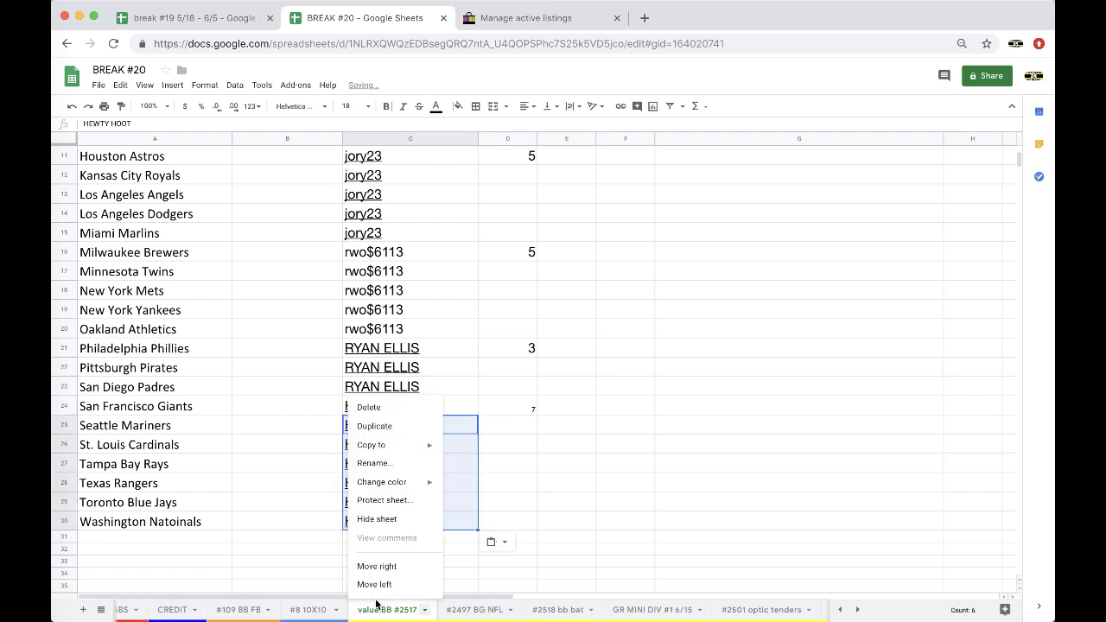
{"action": "key", "text": "Return"}
Step: Rename the copied sheet 'VALUE #1 6/16', check the original, then return to the copy
{"action": "double_click", "coordinate": [485, 609]}
{"action": "type", "text": "VALUE #"}
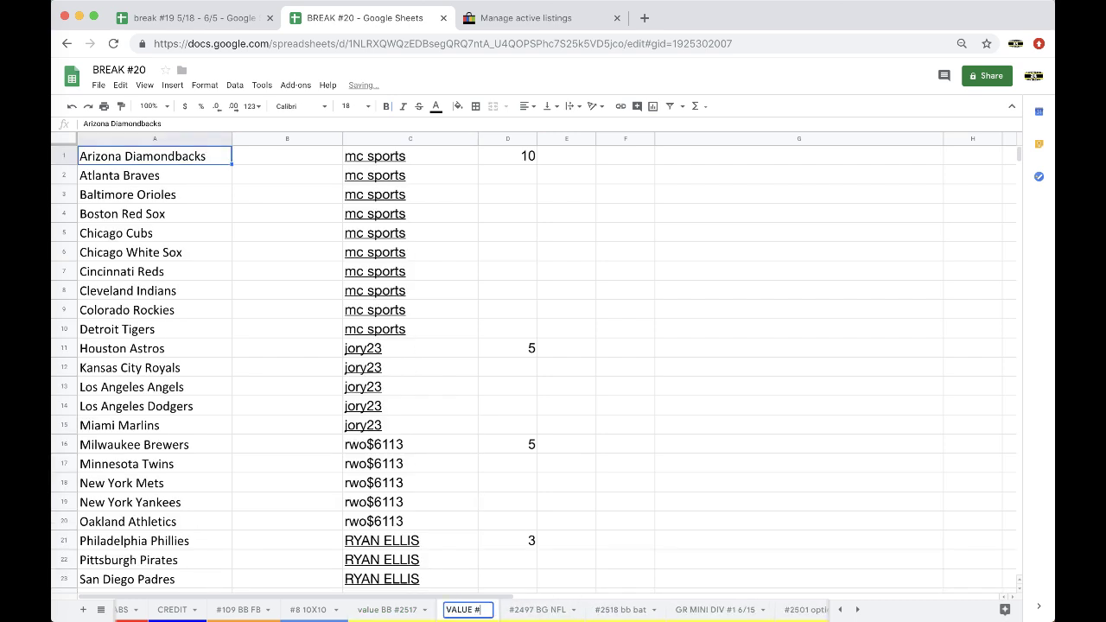
{"action": "type", "text": "1 6/16"}
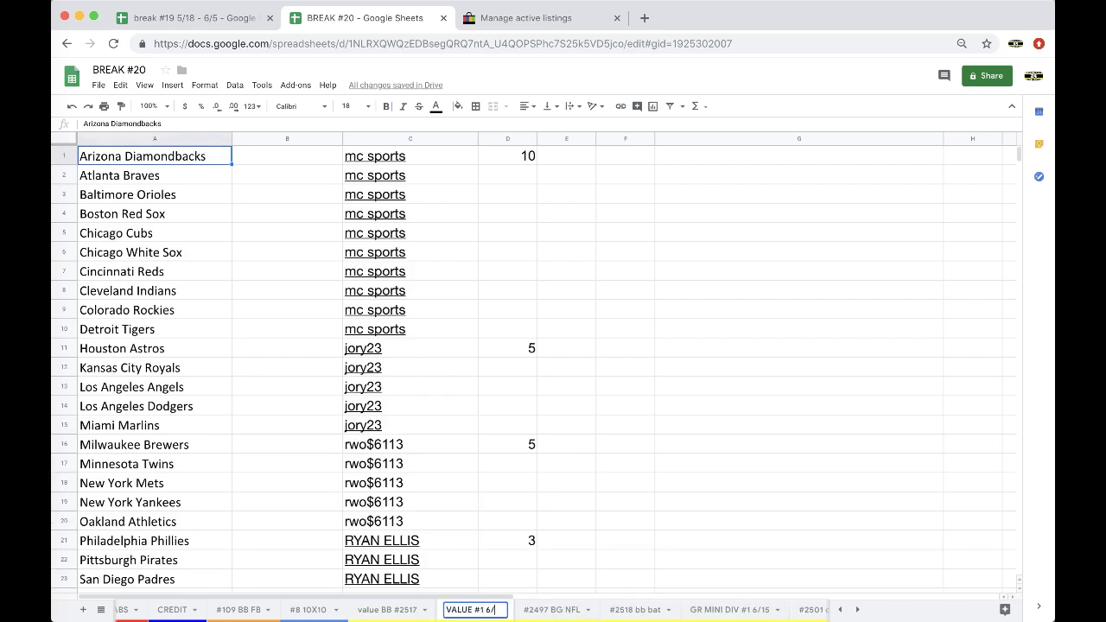
{"action": "left_click", "coordinate": [464, 508]}
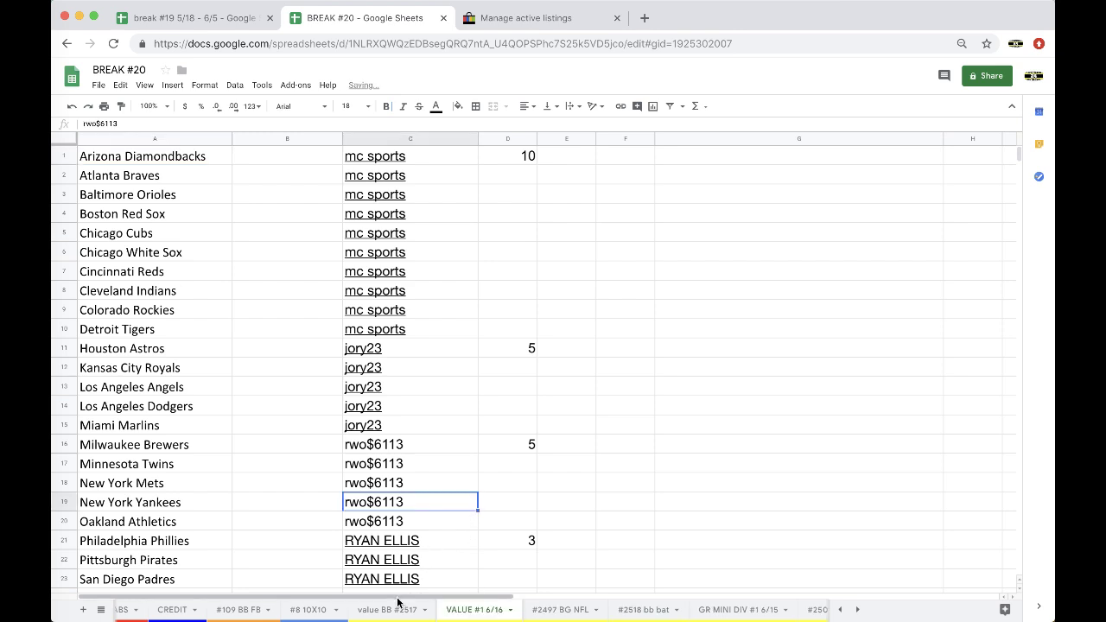
{"action": "left_click", "coordinate": [387, 609]}
{"action": "scroll", "coordinate": [395, 424], "scroll_direction": "down", "scroll_amount": 1}
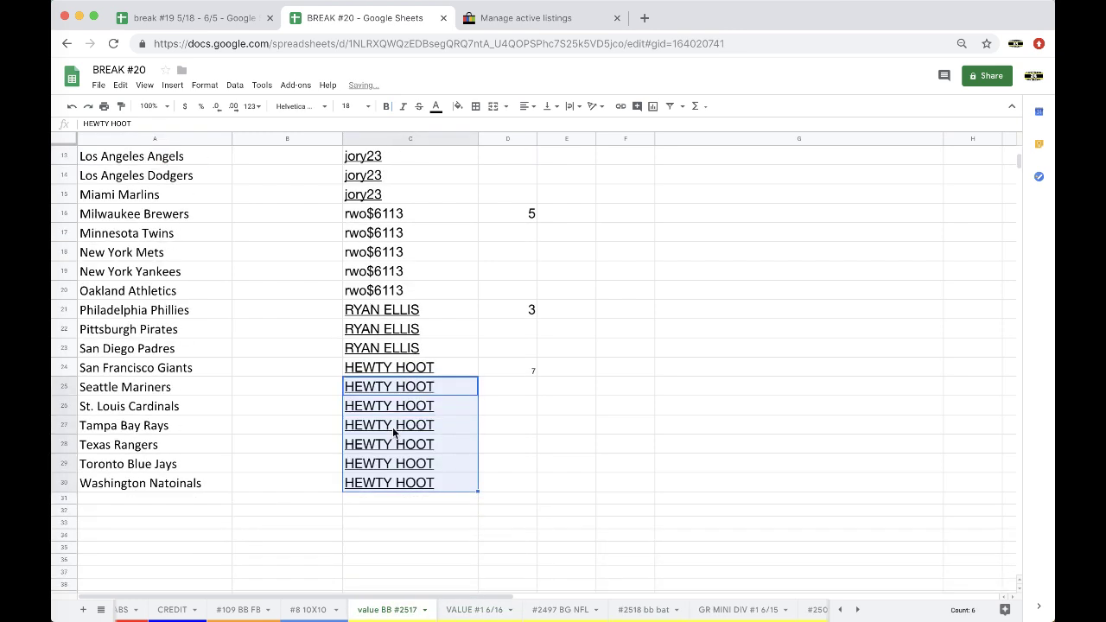
{"action": "left_click", "coordinate": [474, 605]}
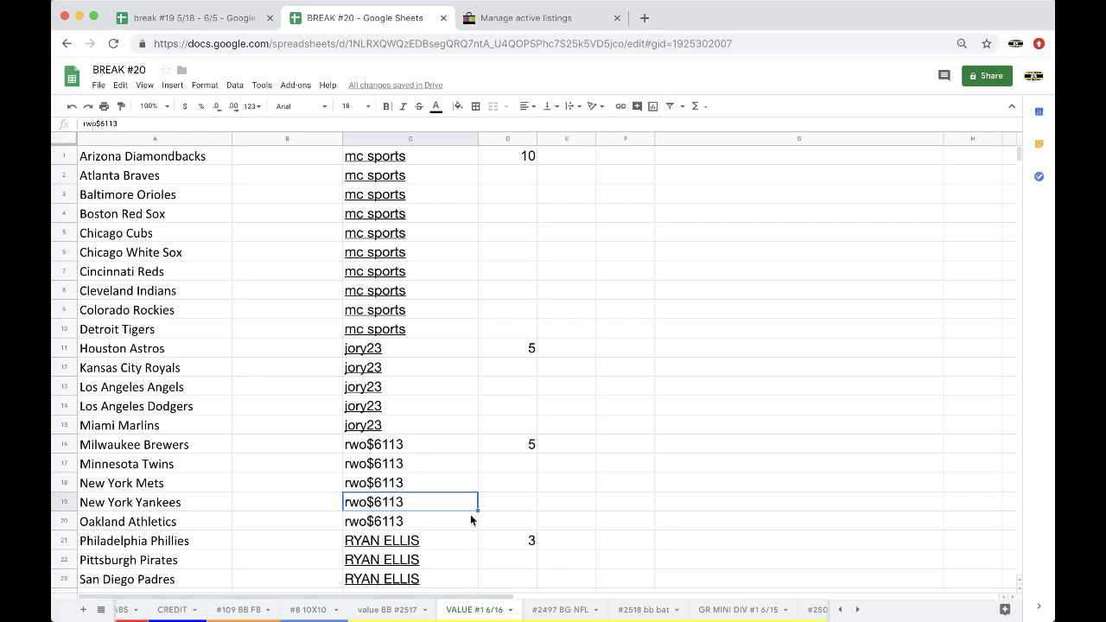
Step: Clear columns C:D, then put the buyer name in C1 with count 3 in D1
{"action": "left_click", "coordinate": [437, 138]}
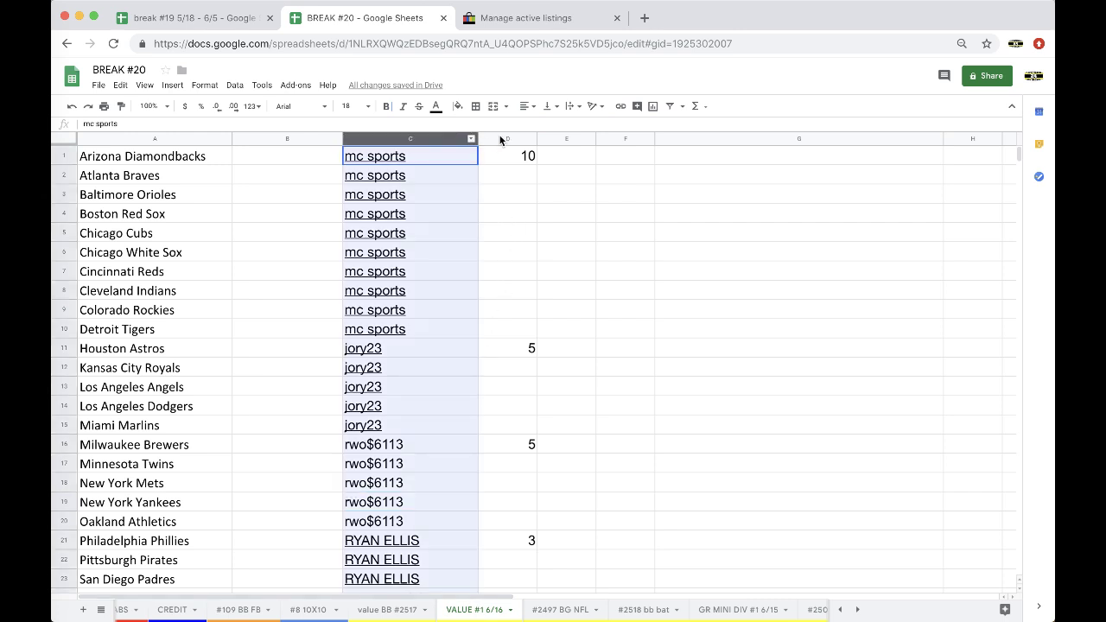
{"action": "left_click", "coordinate": [499, 140], "text": "shift"}
{"action": "key", "text": "Delete"}
{"action": "left_click", "coordinate": [458, 158]}
{"action": "key", "text": "ctrl+v"}
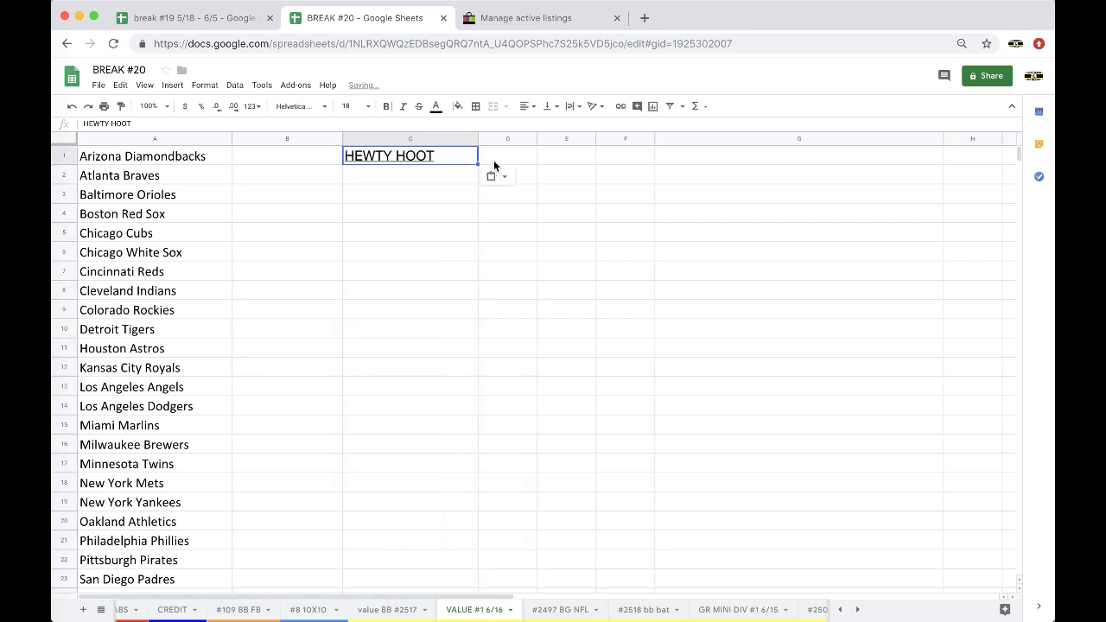
{"action": "key", "text": "Right"}
{"action": "type", "text": "3"}
{"action": "key", "text": "Left"}
Step: Paste the buyer name into C2 and move to the #2497 BG NFL sheet
{"action": "key", "text": "Down"}
{"action": "key", "text": "ctrl+v"}
{"action": "key", "text": "Down"}
{"action": "key", "text": "ctrl+v"}
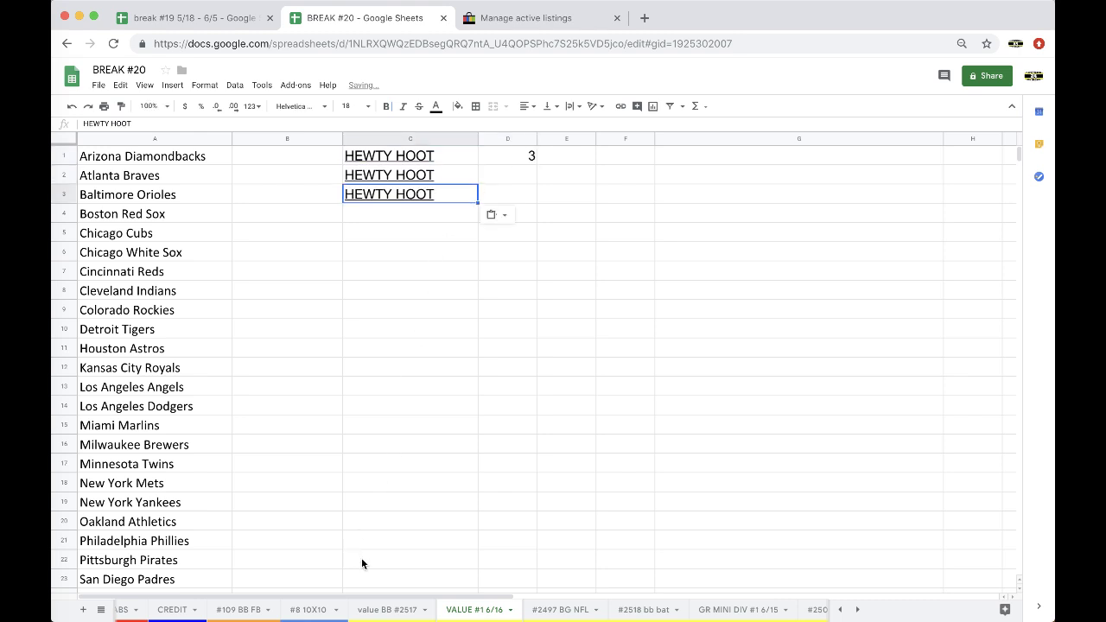
{"action": "right_click", "coordinate": [387, 610]}
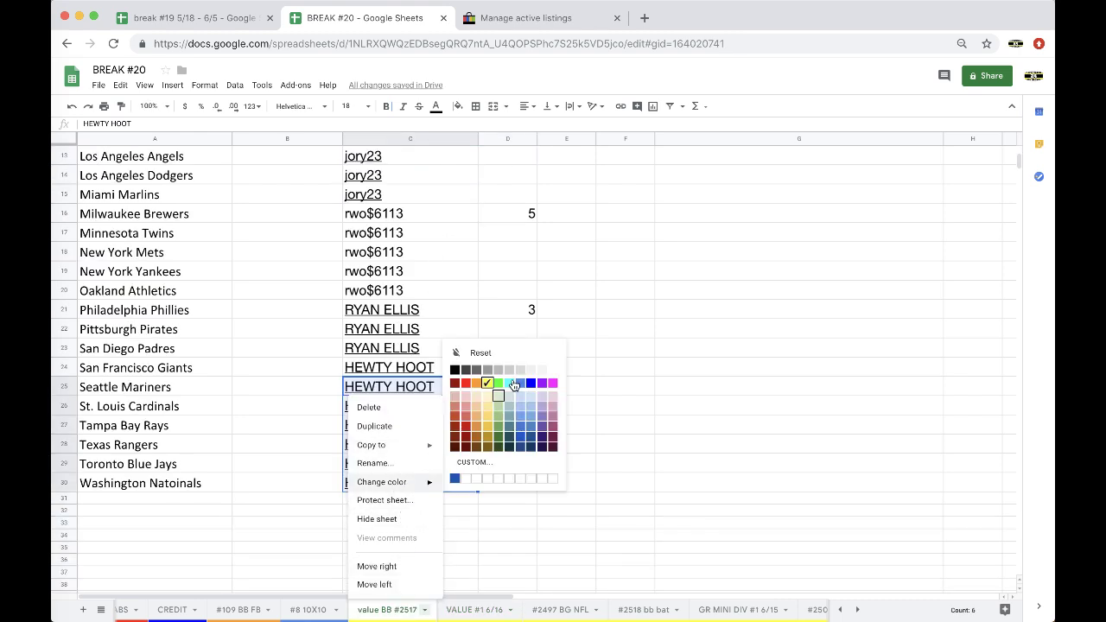
{"action": "key", "text": "Escape"}
{"action": "left_click", "coordinate": [575, 611]}
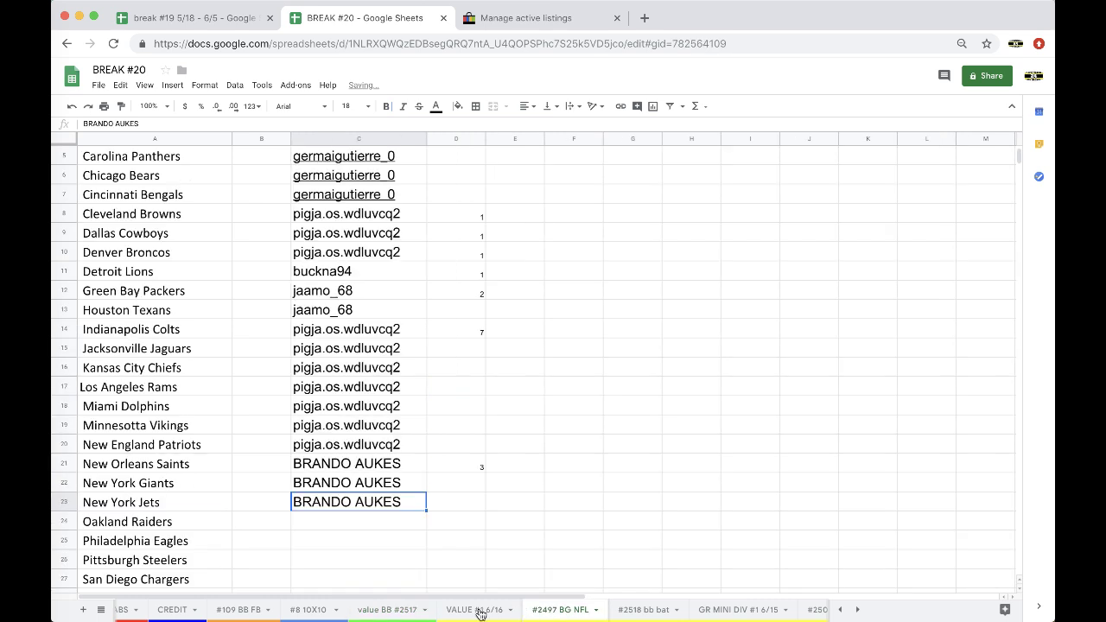
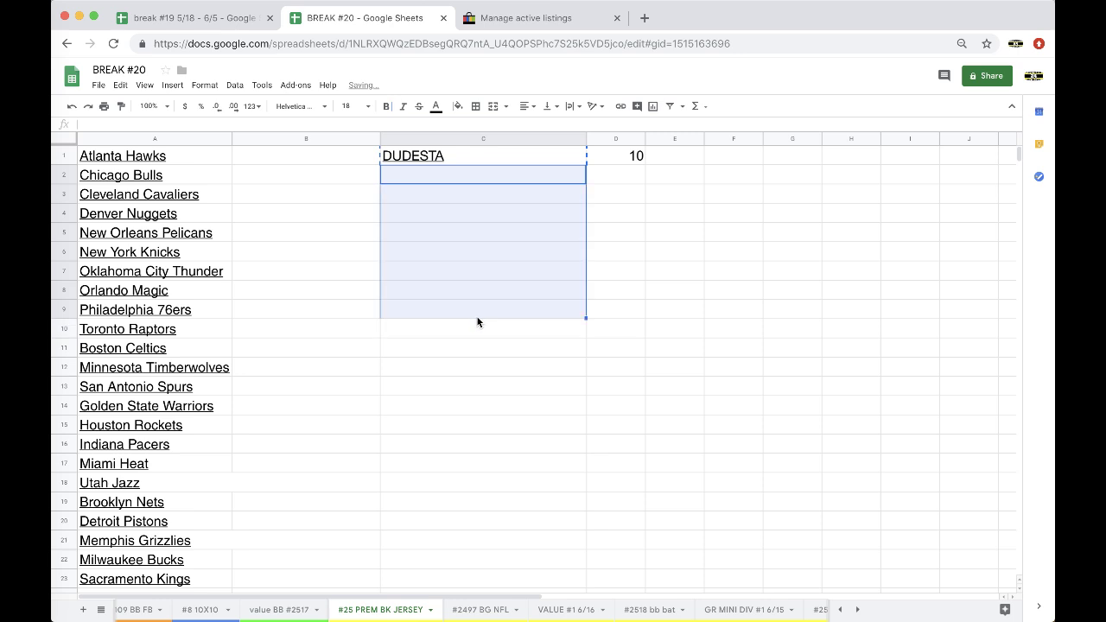
Step: Open the #18 PREM FS HELMET sheet and bring up its tab menu
{"action": "scroll", "coordinate": [375, 615], "scroll_direction": "right", "scroll_amount": 5}
{"action": "left_click", "coordinate": [375, 615]}
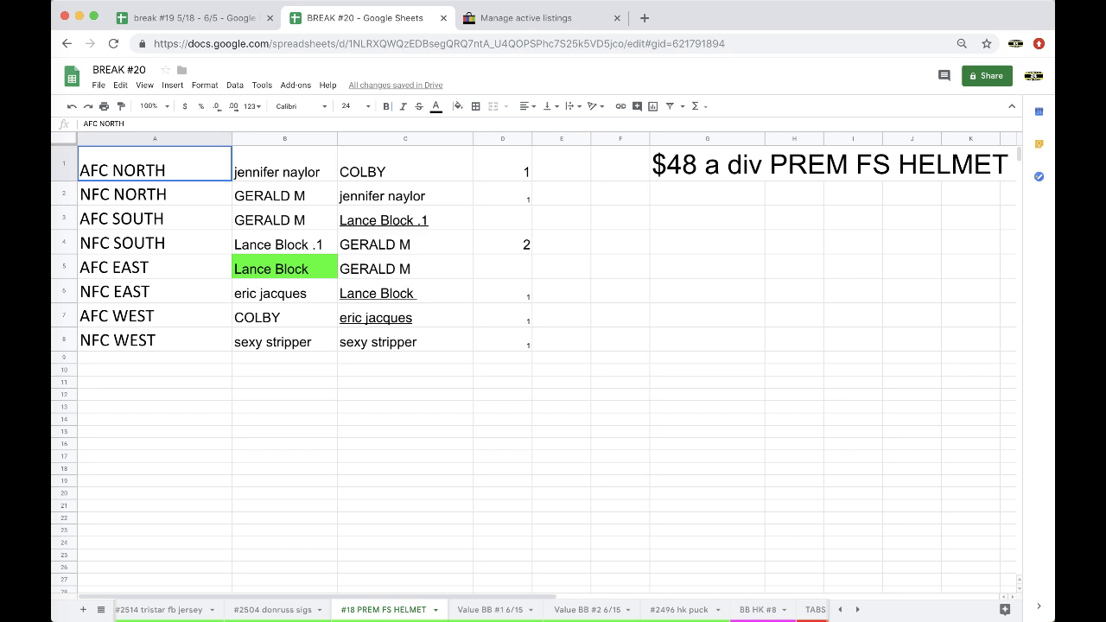
{"action": "right_click", "coordinate": [359, 611]}
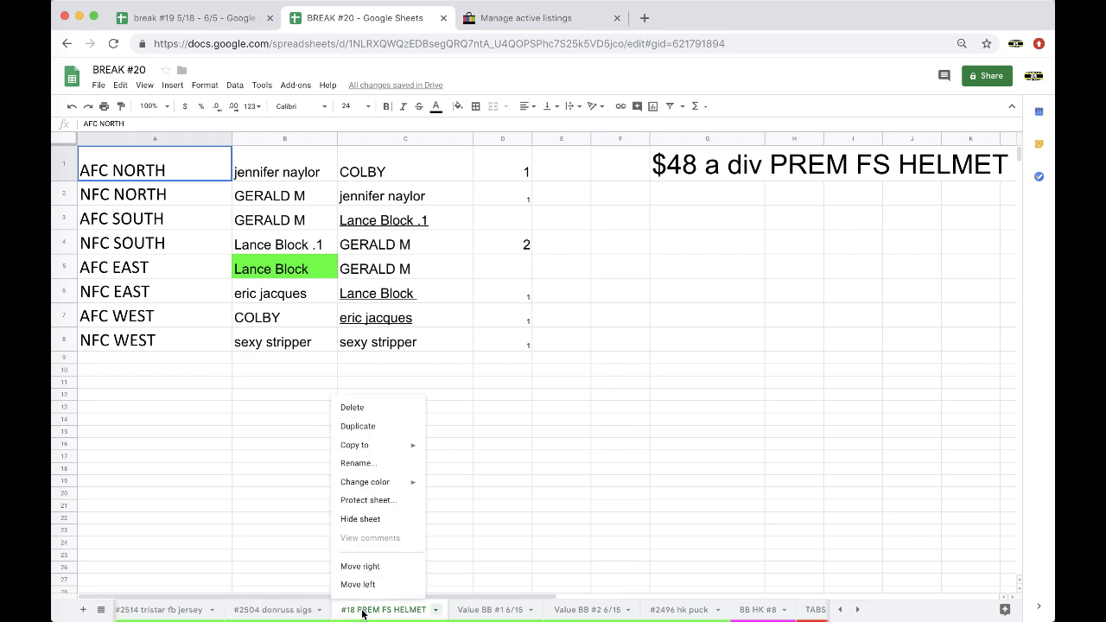
Step: Duplicate the #18 sheet, move the copy along the tabs, and rename it #19 PREM FS HELMET
{"action": "left_click", "coordinate": [396, 427]}
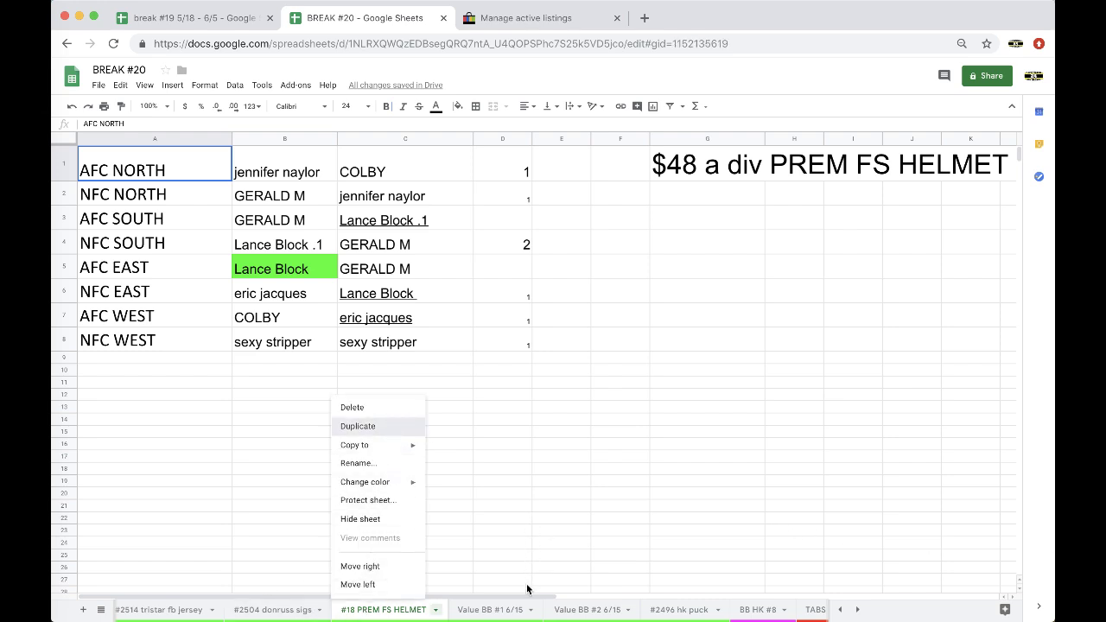
{"action": "left_click_drag", "start_coordinate": [277, 611], "coordinate": [387, 611]}
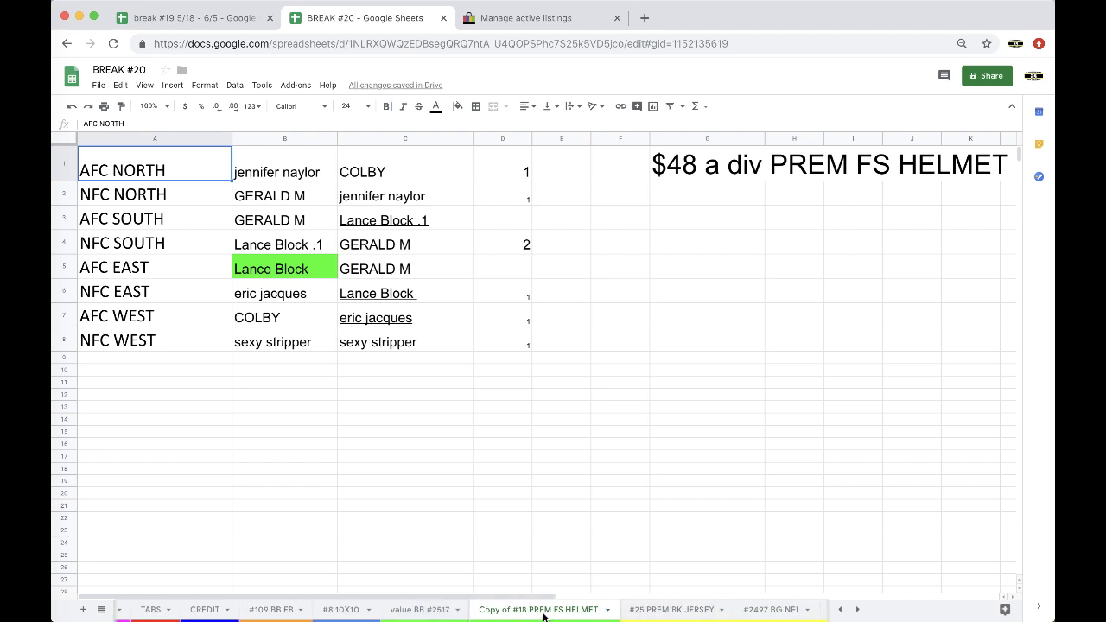
{"action": "right_click", "coordinate": [544, 616]}
{"action": "left_click", "coordinate": [484, 459]}
{"action": "type", "text": "#1"}
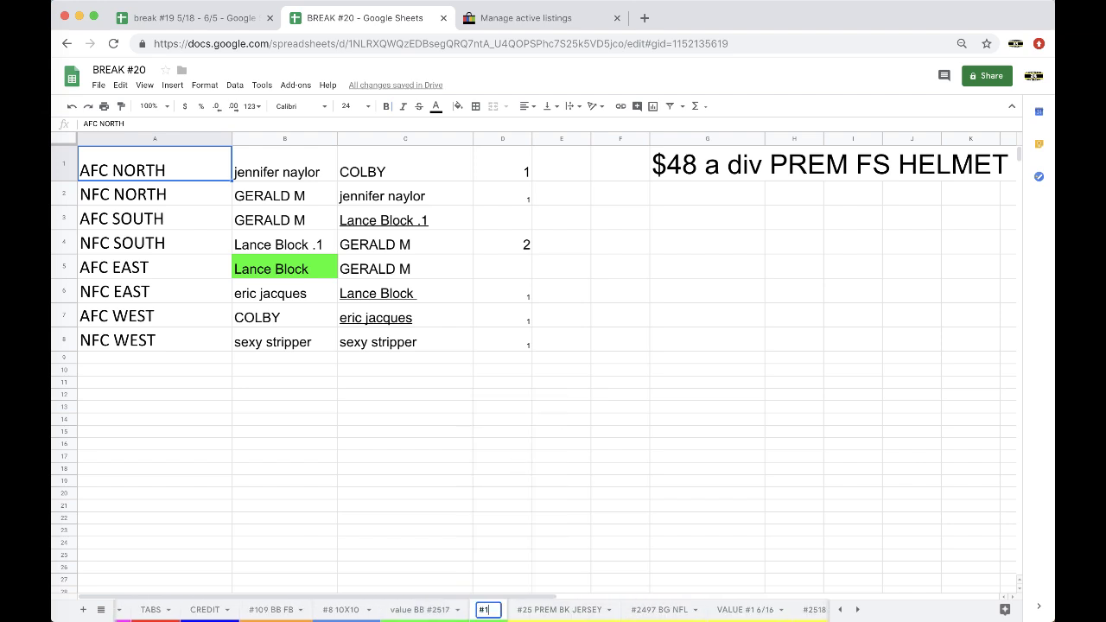
{"action": "type", "text": "9 PREM FS"}
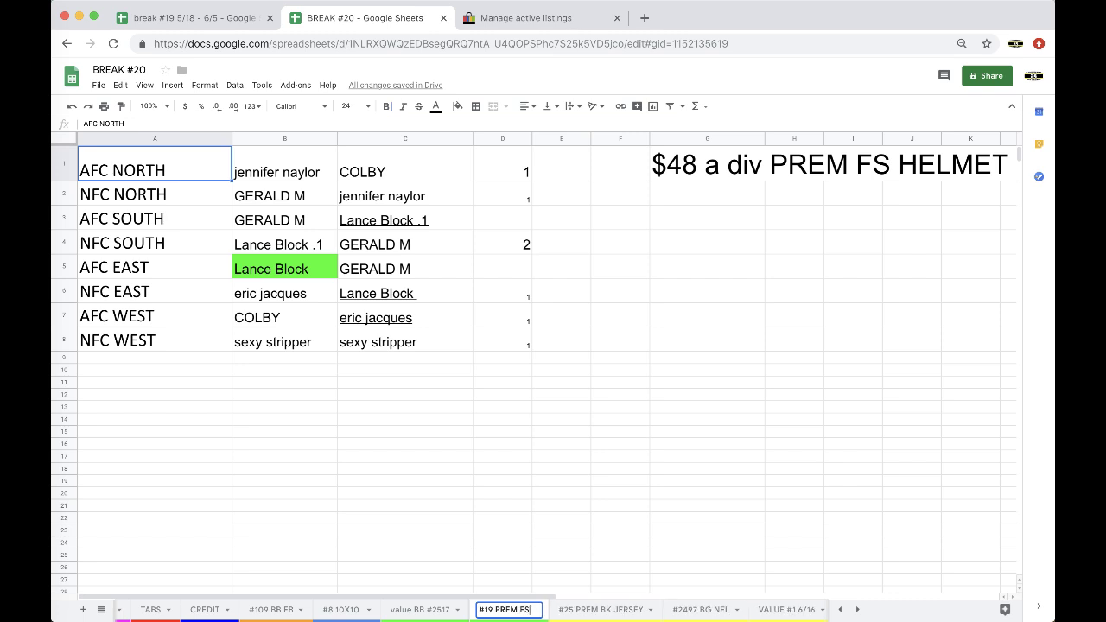
{"action": "type", "text": " HELMET"}
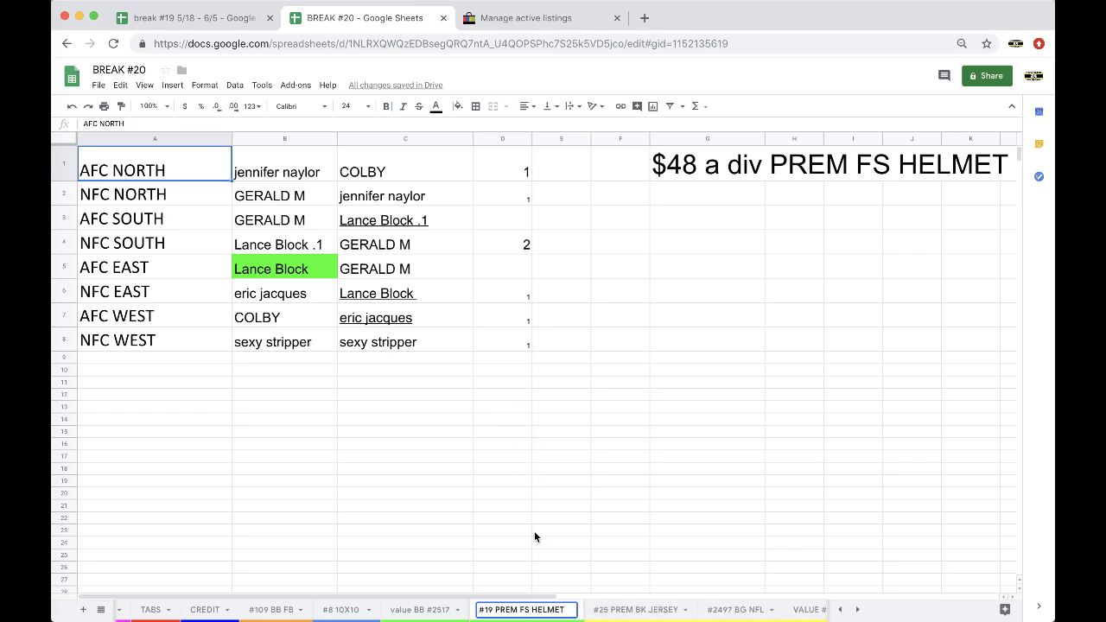
{"action": "right_click", "coordinate": [507, 611]}
{"action": "mouse_move", "coordinate": [503, 482]}
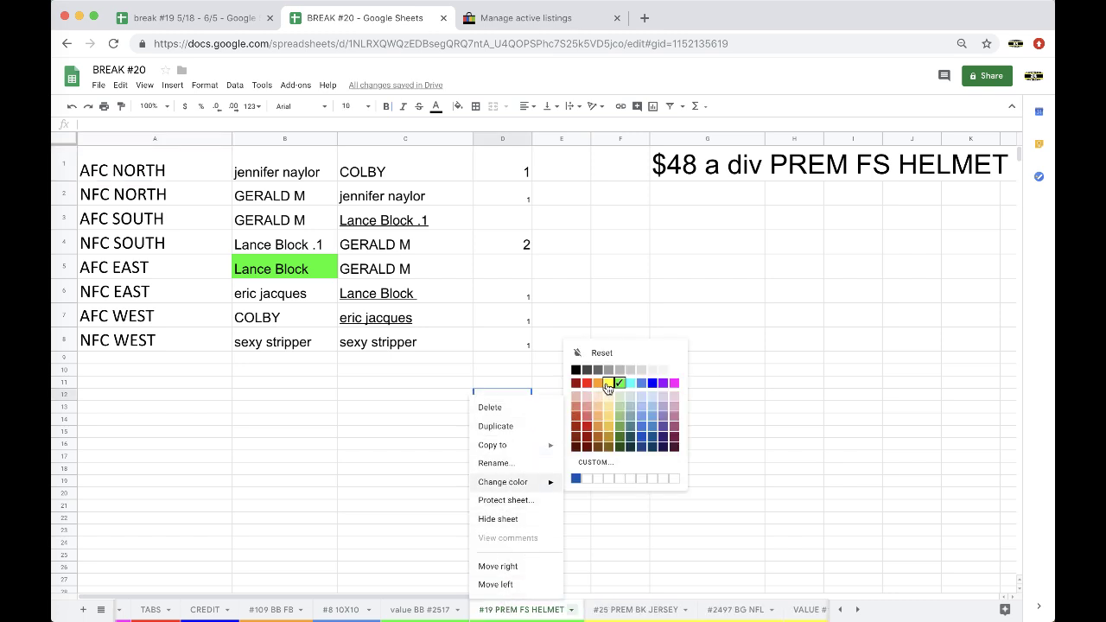
{"action": "left_click", "coordinate": [608, 385]}
Step: Clear B1:D8 and paste the NFL team column from #2497 BG NFL into column A
{"action": "left_click_drag", "start_coordinate": [313, 168], "coordinate": [511, 340]}
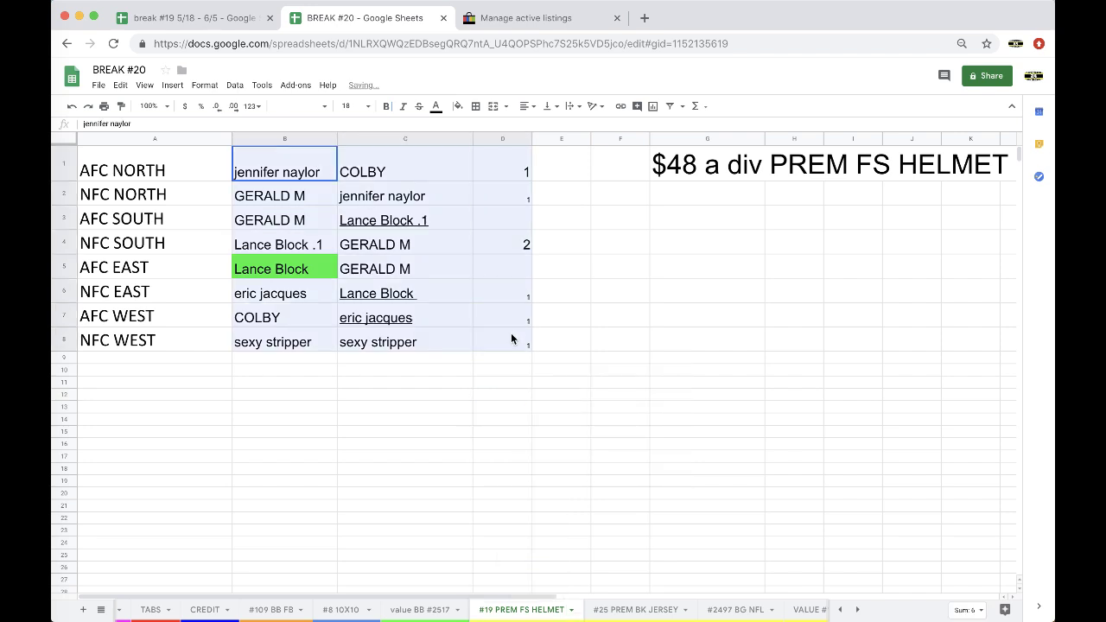
{"action": "key", "text": "Delete"}
{"action": "scroll", "coordinate": [578, 619], "scroll_direction": "right", "scroll_amount": 5}
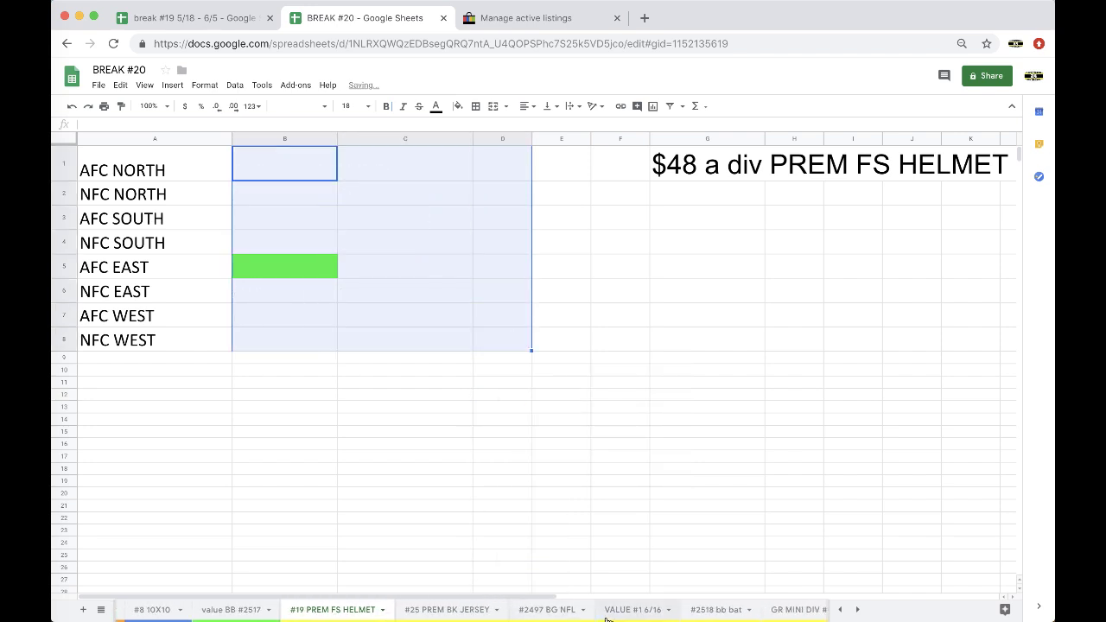
{"action": "left_click", "coordinate": [543, 611]}
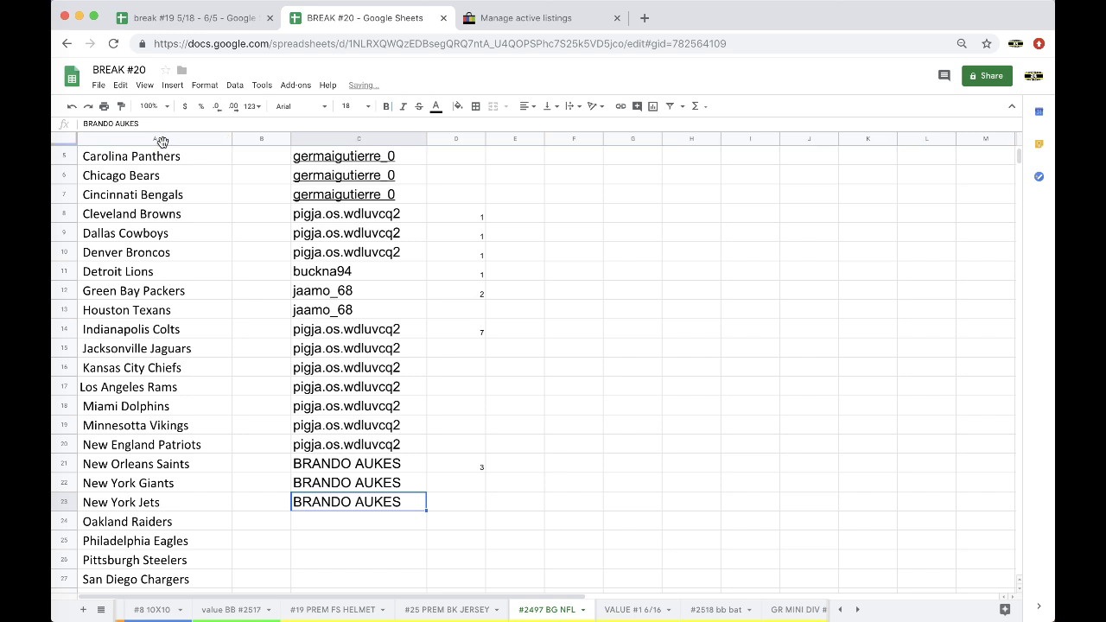
{"action": "left_click", "coordinate": [161, 141]}
{"action": "left_click", "coordinate": [343, 607]}
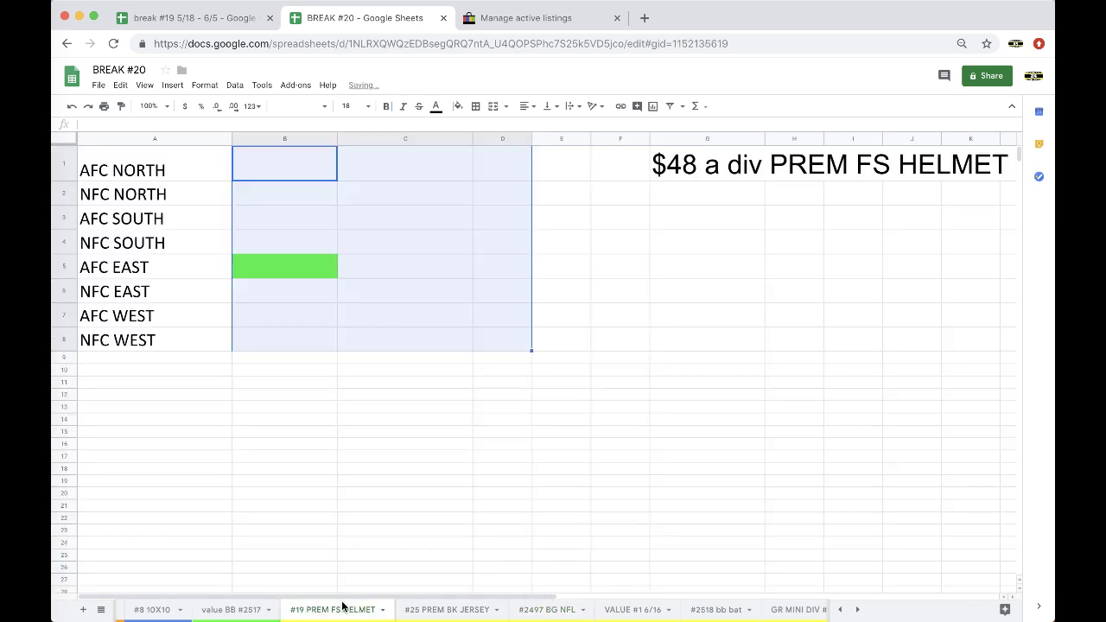
{"action": "left_click", "coordinate": [176, 137]}
{"action": "key", "text": "ctrl+v"}
Step: Change the price in the G1 heading to '$12 A TEAM'
{"action": "left_click", "coordinate": [676, 175]}
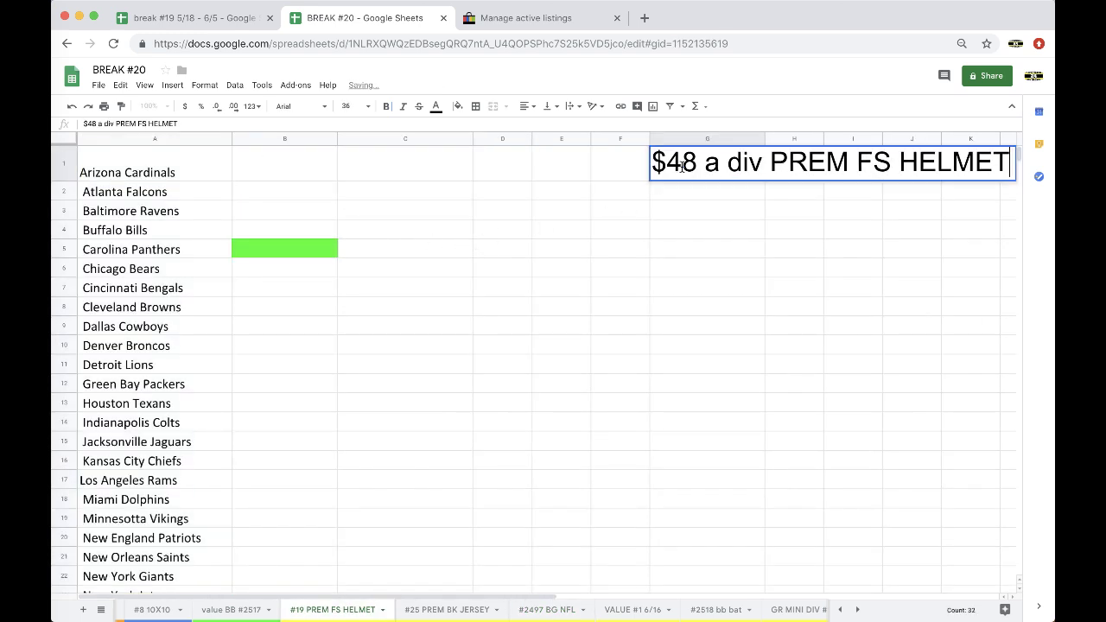
{"action": "double_click", "coordinate": [763, 163]}
{"action": "left_click_drag", "start_coordinate": [763, 163], "coordinate": [651, 164]}
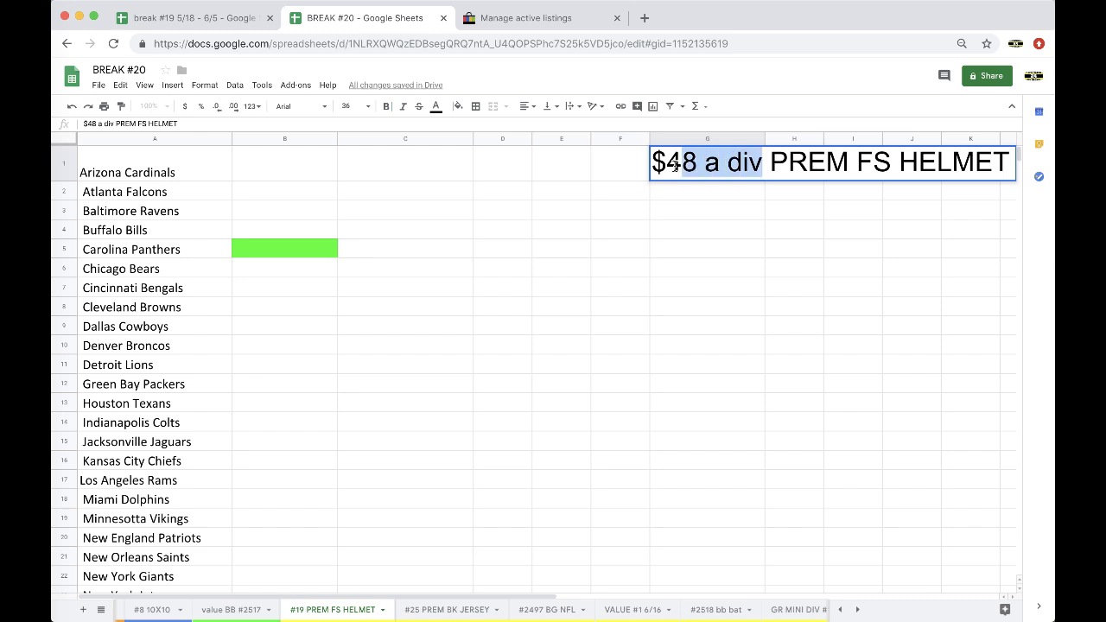
{"action": "type", "text": "$12"}
{"action": "type", "text": " A TEAM"}
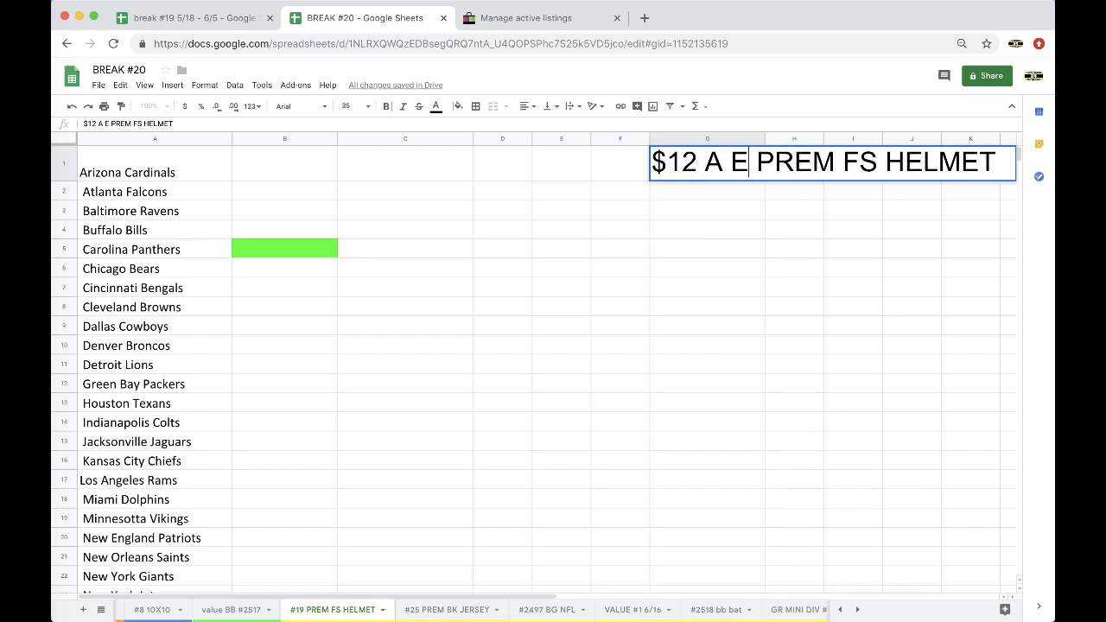
{"action": "left_click", "coordinate": [663, 271]}
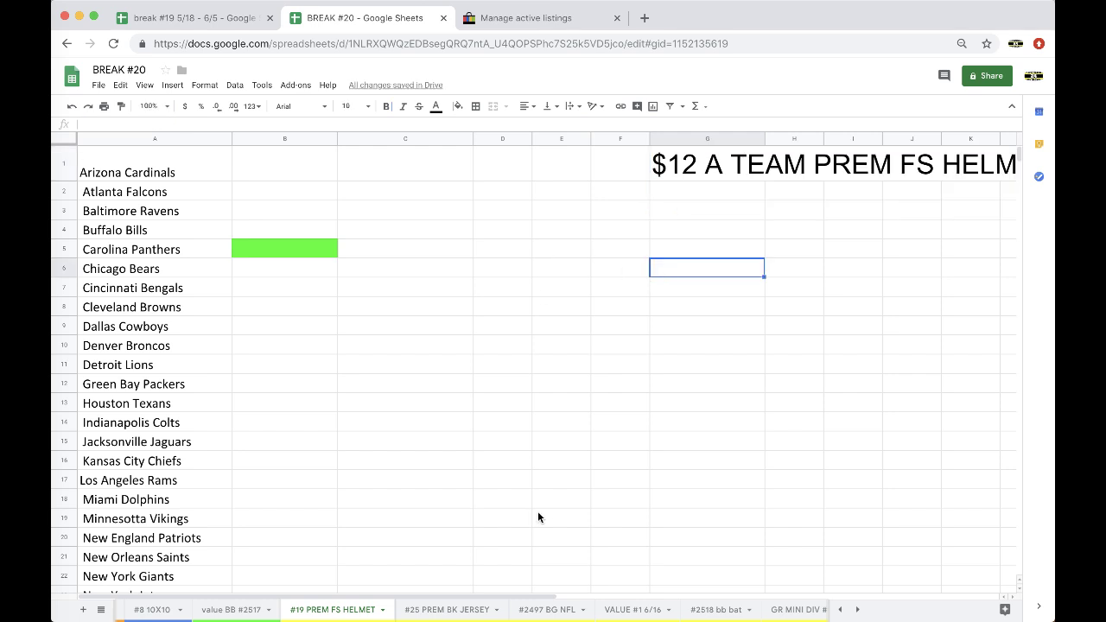
{"action": "left_click", "coordinate": [281, 242]}
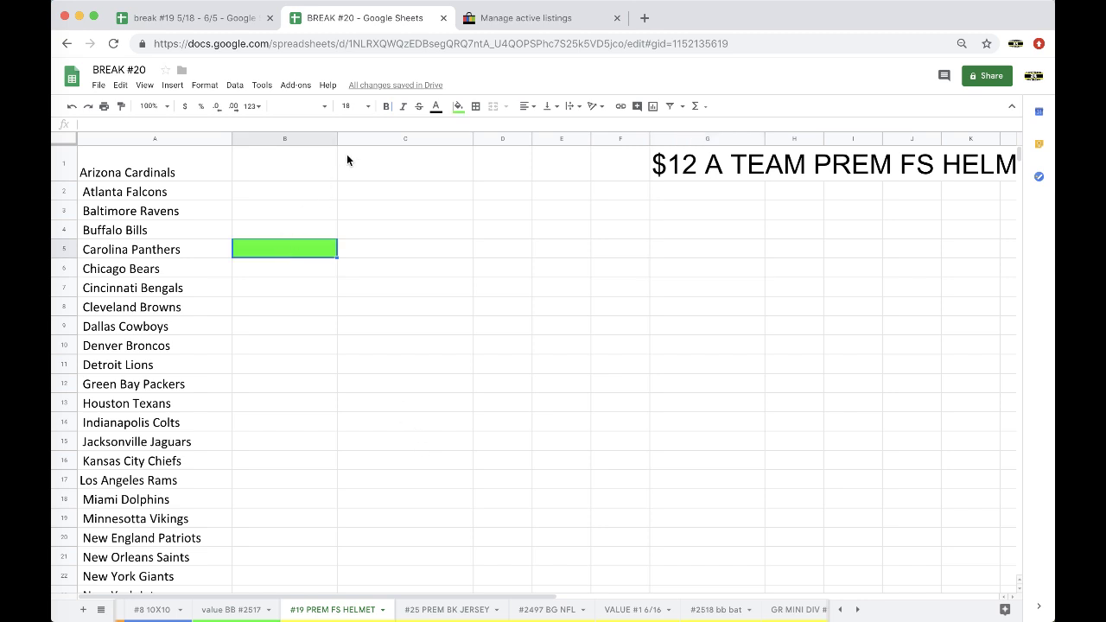
Step: Reset the green fill on B5 and switch to the #25 PREM BK JERSEY sheet
{"action": "left_click", "coordinate": [459, 106]}
{"action": "left_click", "coordinate": [461, 126]}
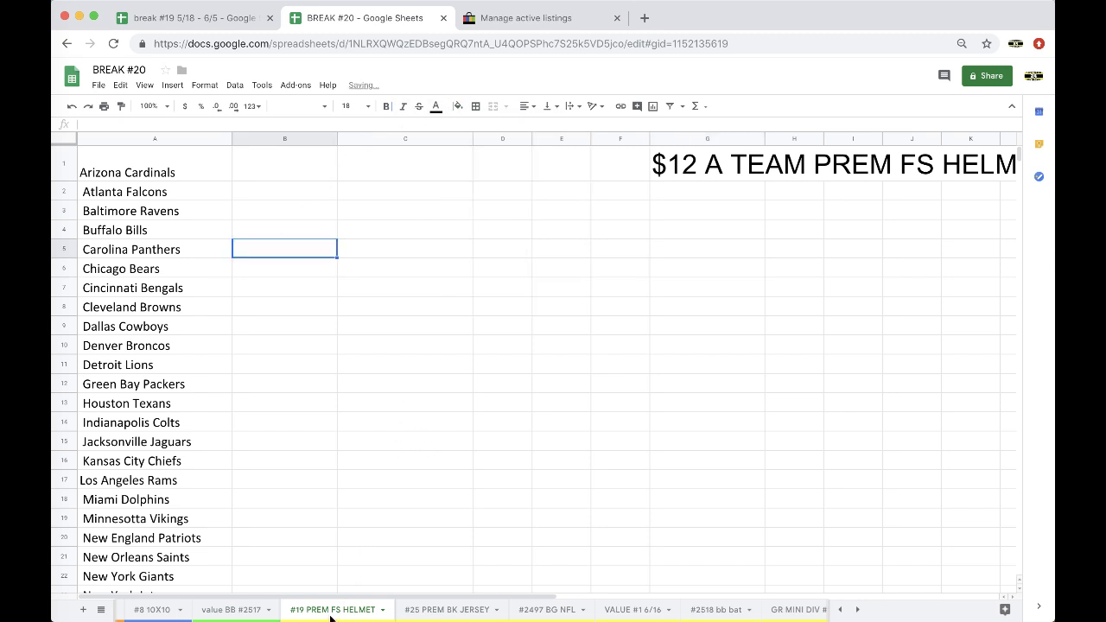
{"action": "scroll", "coordinate": [330, 617], "scroll_direction": "left", "scroll_amount": 5}
{"action": "scroll", "coordinate": [346, 615], "scroll_direction": "right", "scroll_amount": 8}
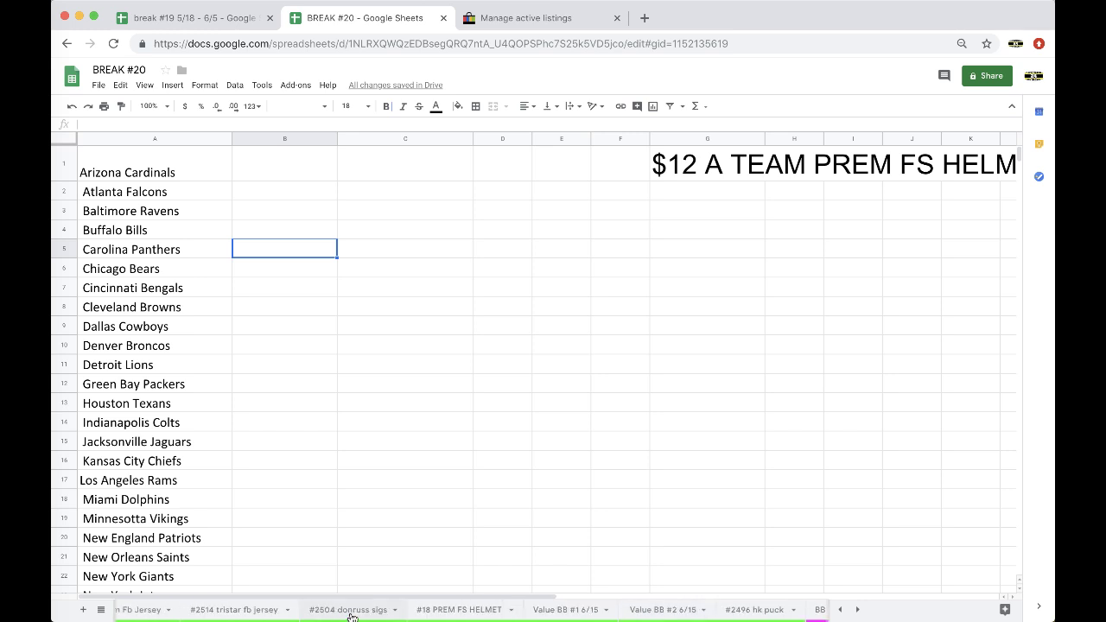
{"action": "scroll", "coordinate": [406, 613], "scroll_direction": "left", "scroll_amount": 5}
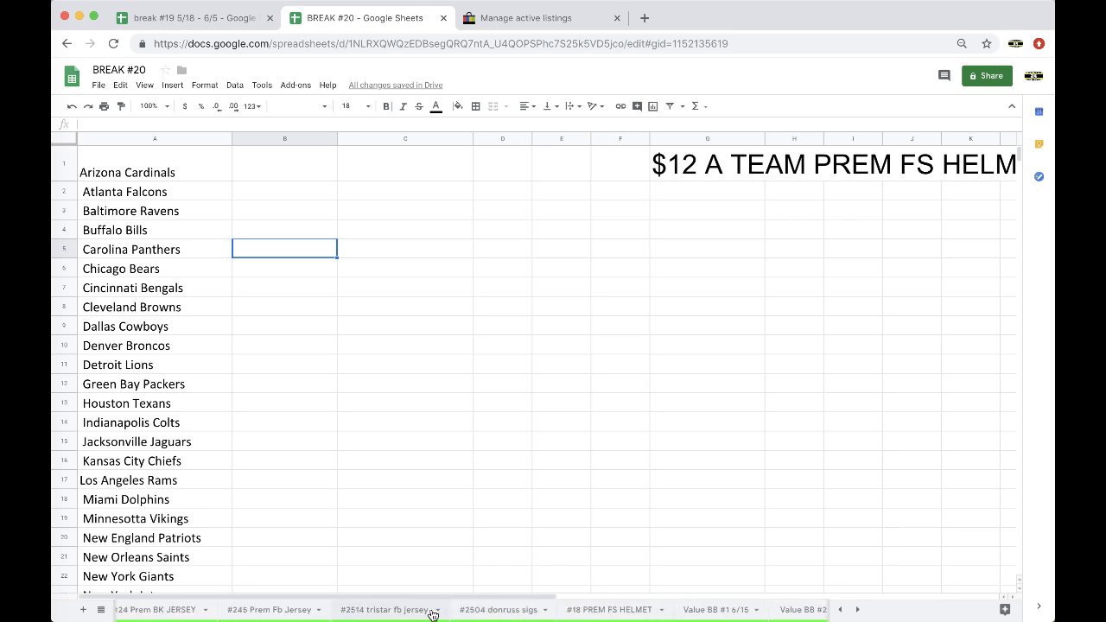
{"action": "scroll", "coordinate": [432, 614], "scroll_direction": "left", "scroll_amount": 5}
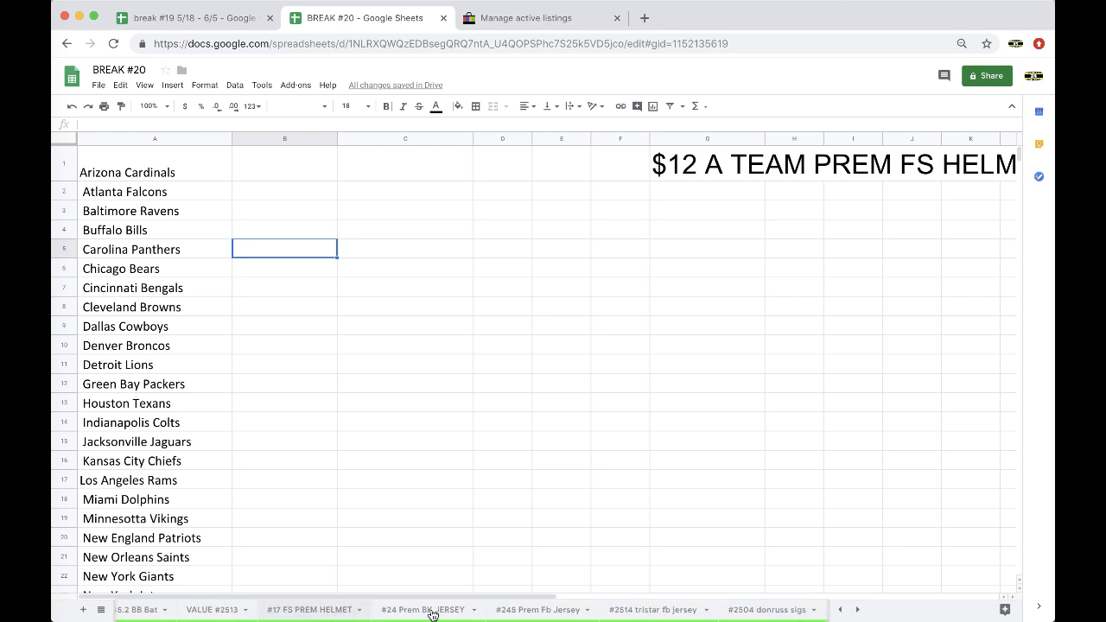
{"action": "scroll", "coordinate": [432, 615], "scroll_direction": "right", "scroll_amount": 5}
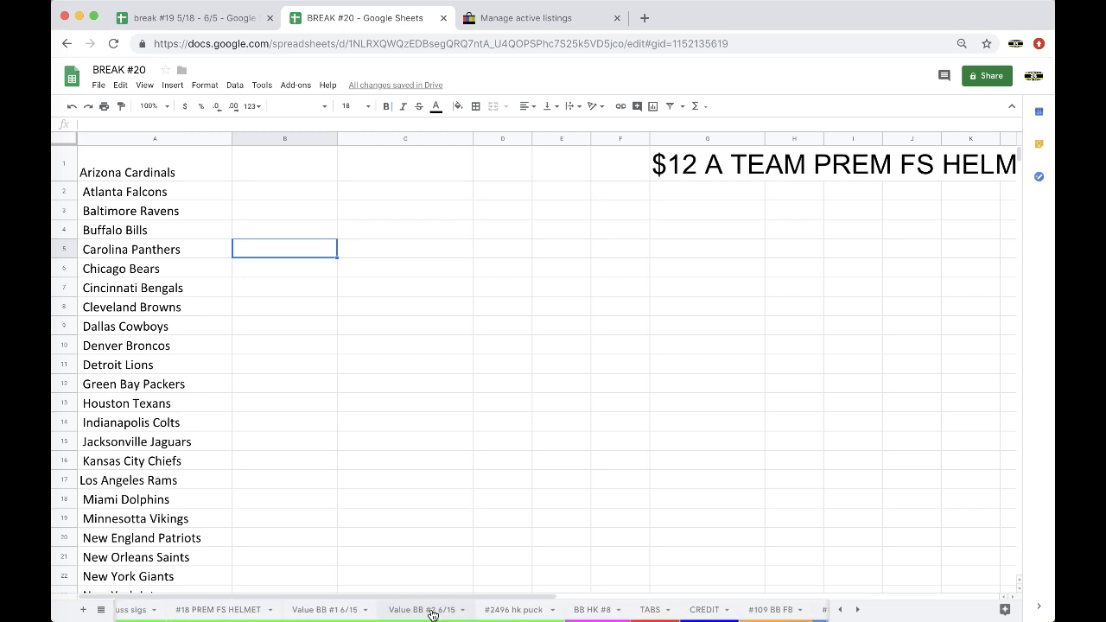
{"action": "left_click", "coordinate": [332, 610]}
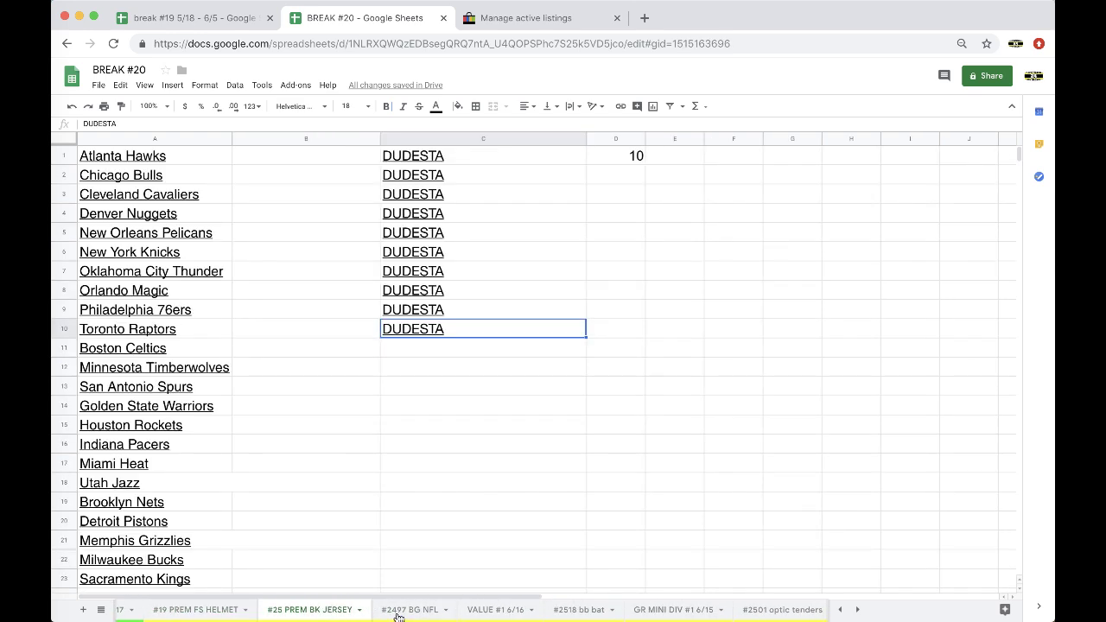
Step: Duplicate the #19 PREM FS HELMET sheet and rename the copy #246 PREM FB JERSEY
{"action": "right_click", "coordinate": [206, 611]}
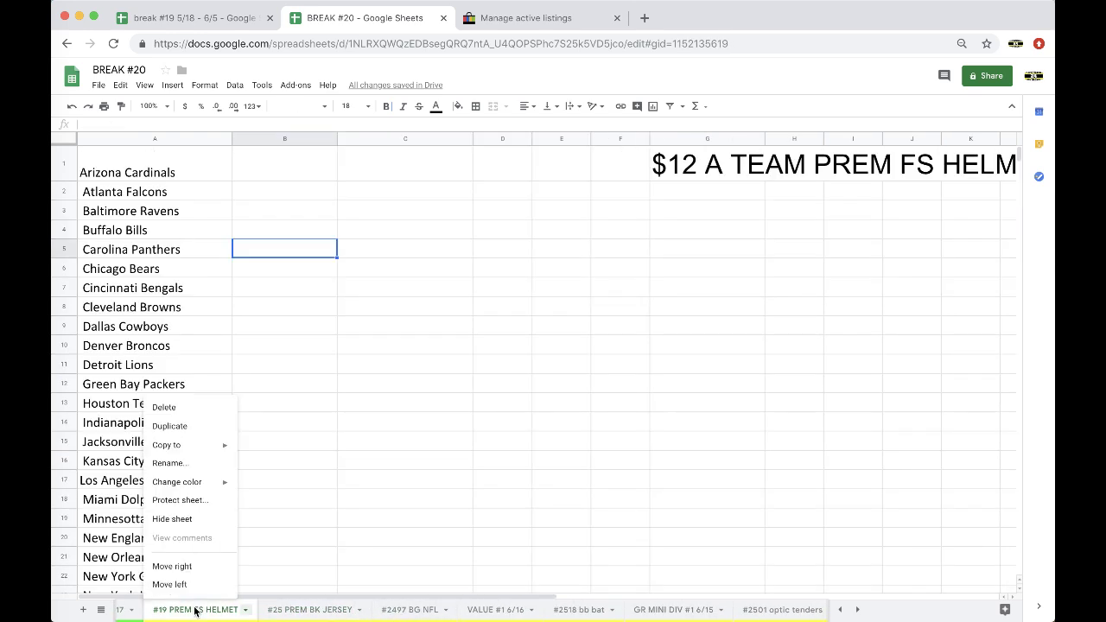
{"action": "left_click", "coordinate": [191, 426]}
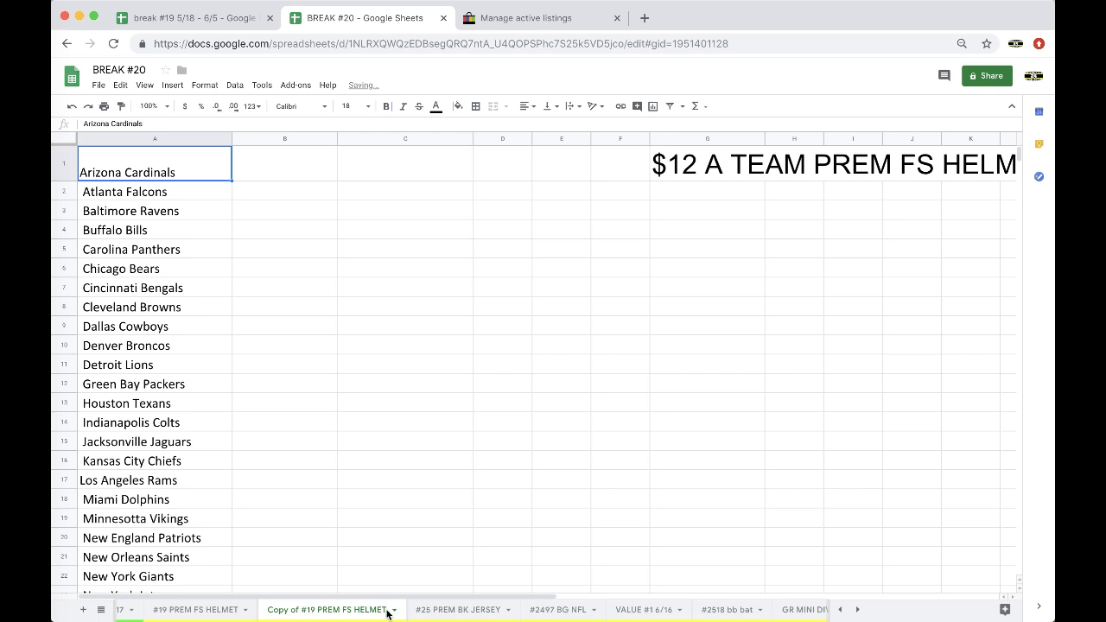
{"action": "double_click", "coordinate": [380, 610]}
{"action": "type", "text": "#246 P"}
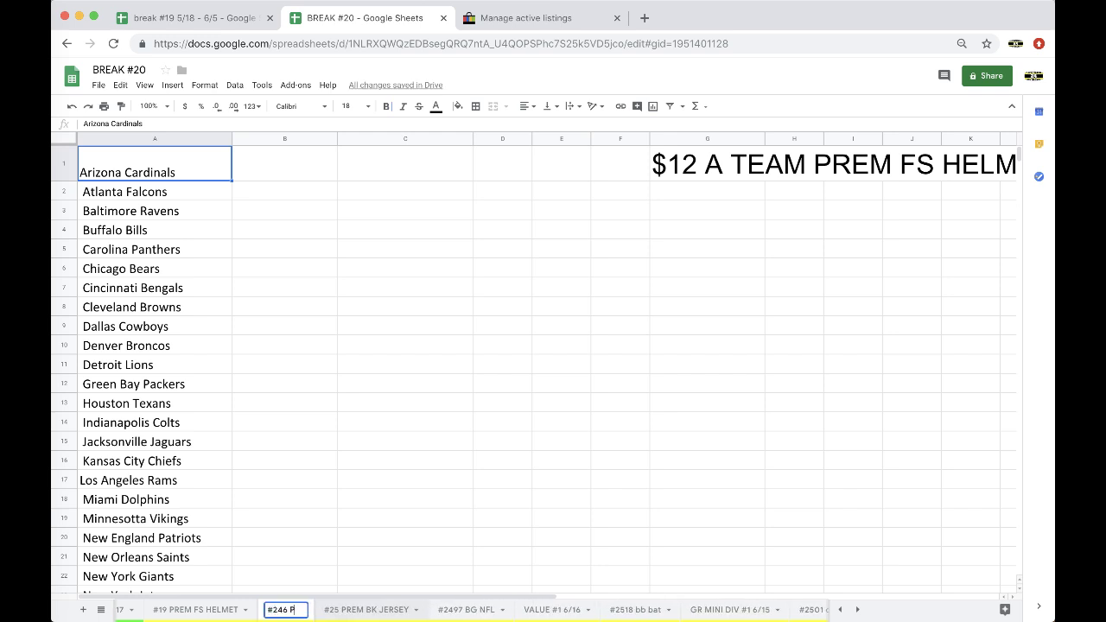
{"action": "type", "text": "REM FB JERSEY"}
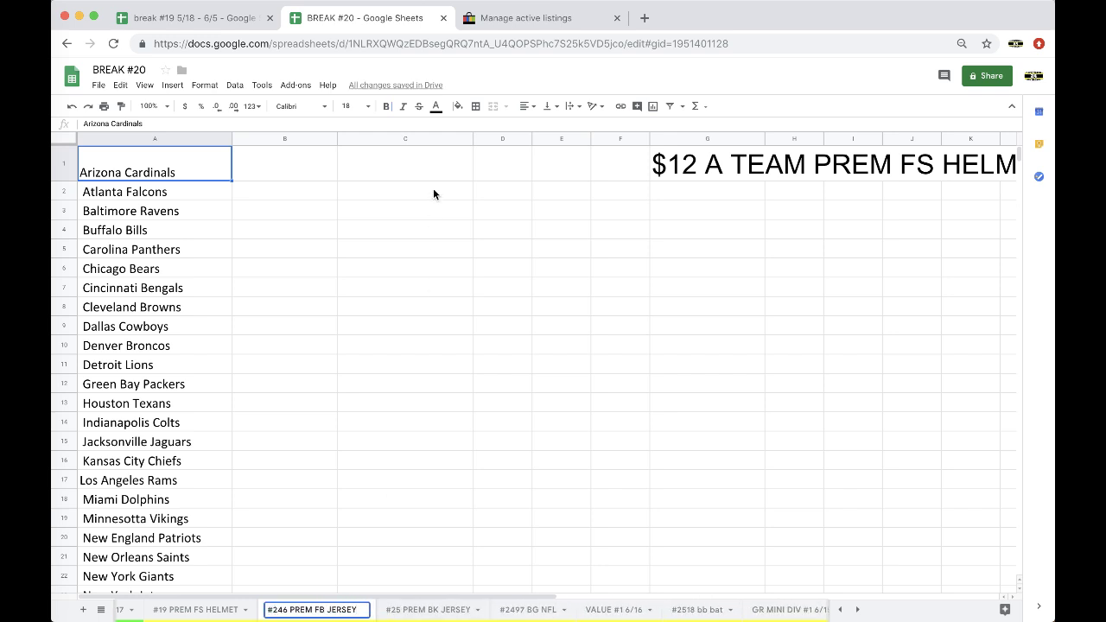
Step: Assign one buyer to the first ten teams in C1:C10, with a count of 10 in D1
{"action": "left_click", "coordinate": [395, 164]}
{"action": "type", "text": "DUDESTA"}
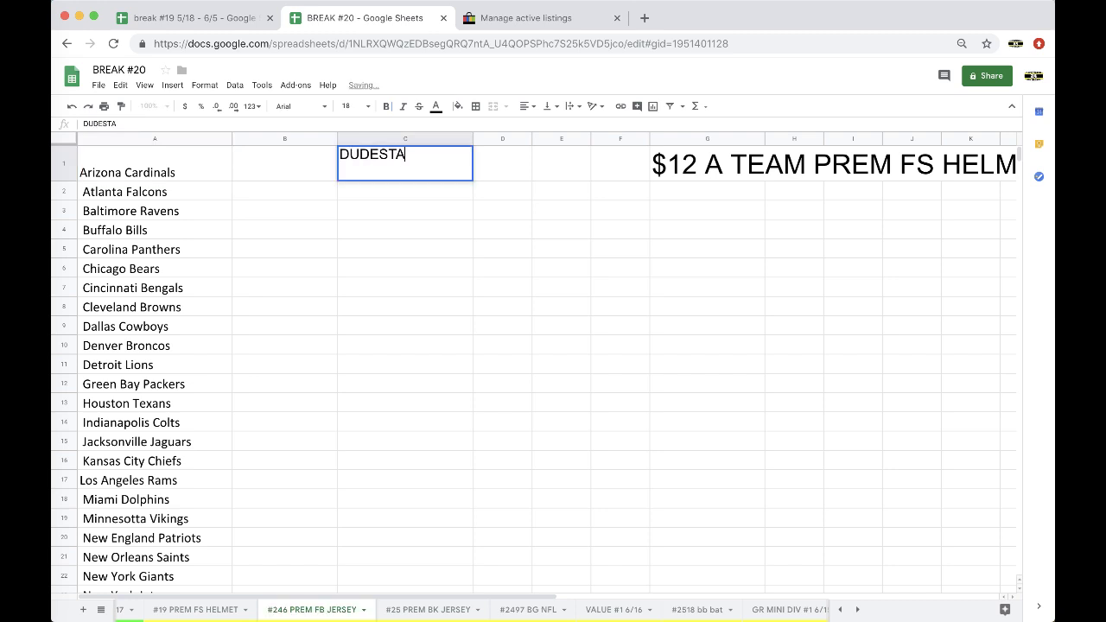
{"action": "left_click", "coordinate": [476, 177]}
{"action": "type", "text": "10"}
{"action": "left_click", "coordinate": [439, 177]}
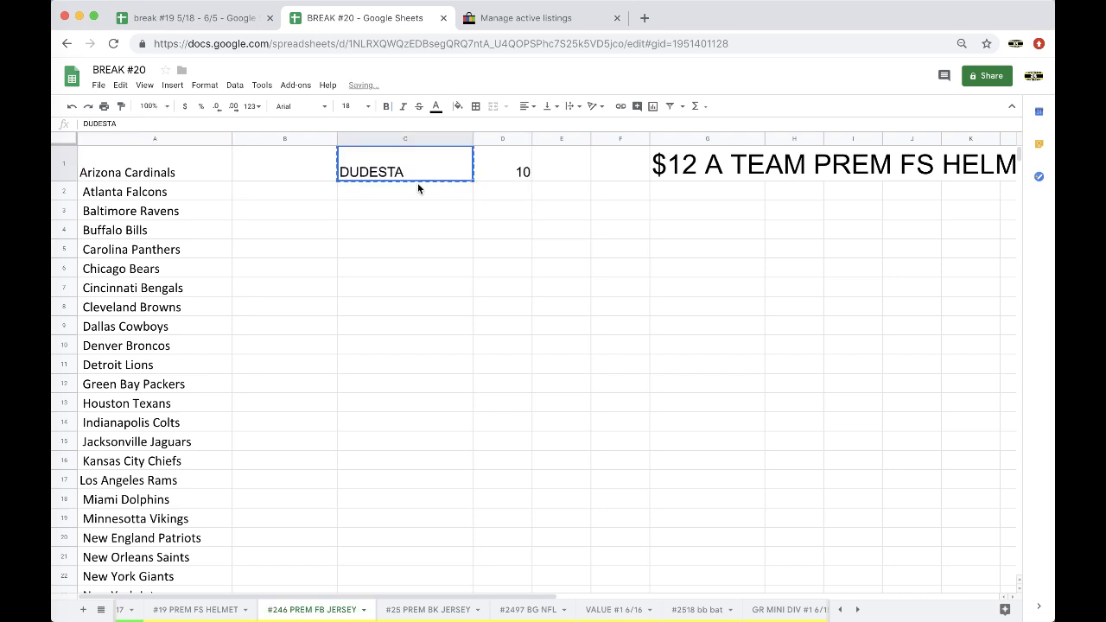
{"action": "key", "text": "ctrl+c"}
{"action": "left_click_drag", "start_coordinate": [418, 190], "coordinate": [403, 347]}
{"action": "key", "text": "ctrl+v"}
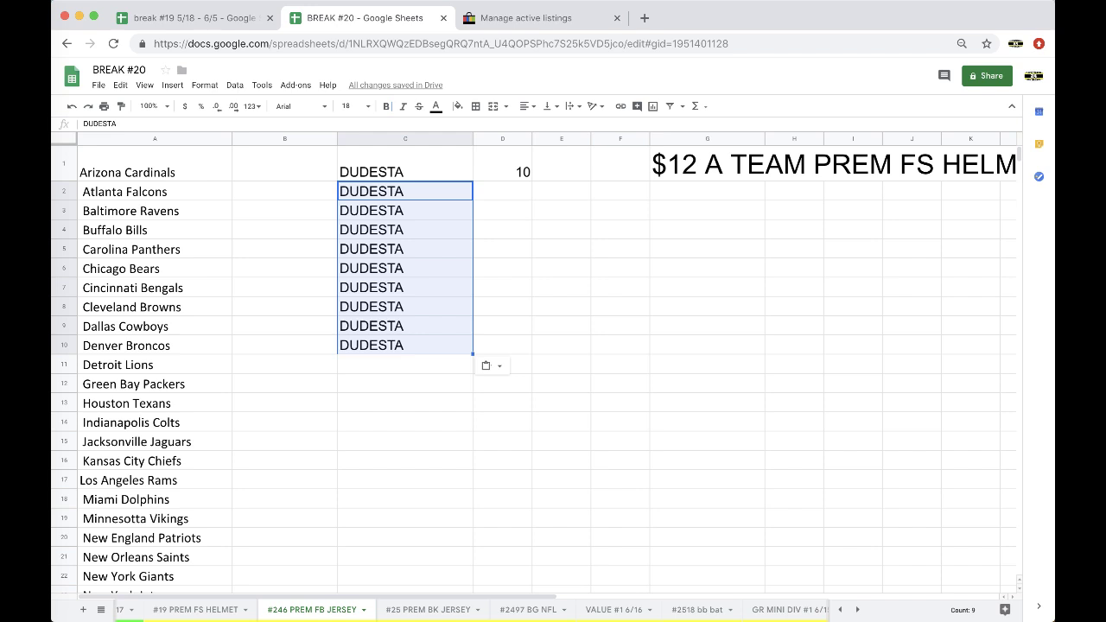
{"action": "left_click", "coordinate": [529, 610]}
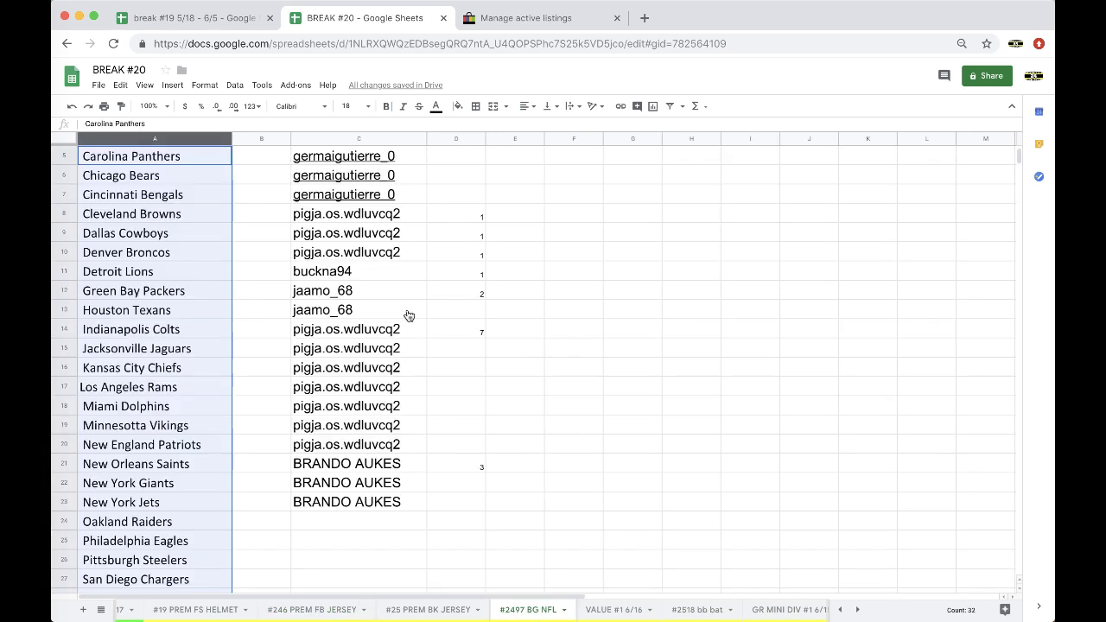
Step: Enter a buyer for Oakland Raiders in C24 with count 4, and copy it into C25:C27
{"action": "scroll", "coordinate": [409, 316], "scroll_direction": "down", "scroll_amount": 3}
{"action": "left_click", "coordinate": [335, 403]}
{"action": "type", "text": "TANNER B"}
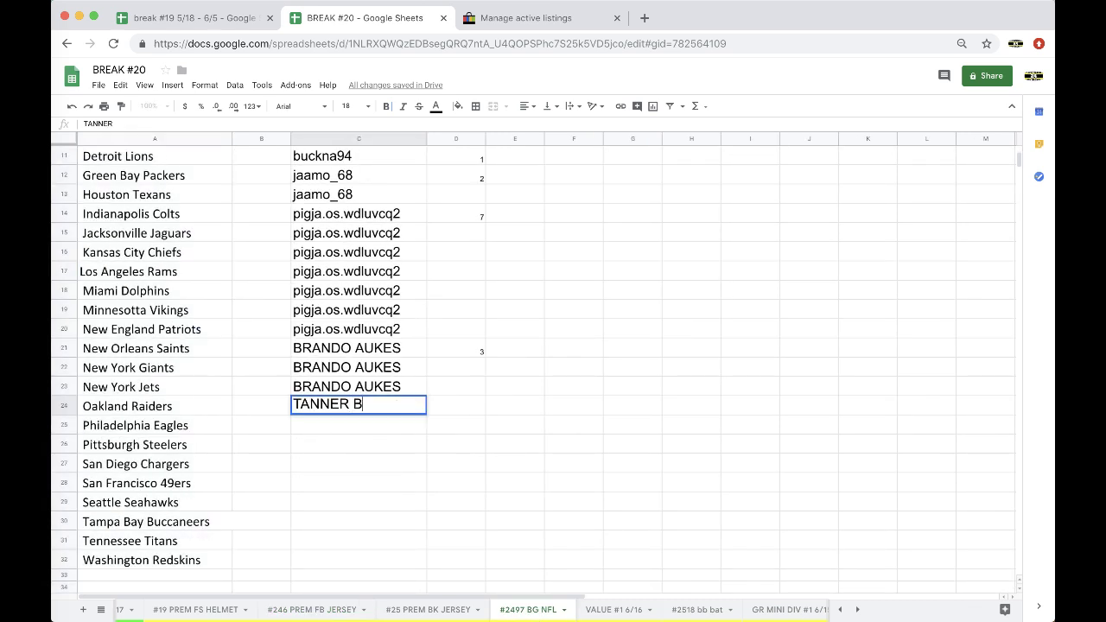
{"action": "left_click", "coordinate": [447, 401]}
{"action": "type", "text": "4"}
{"action": "left_click", "coordinate": [386, 401]}
{"action": "key", "text": "ctrl+c"}
{"action": "left_click", "coordinate": [366, 430]}
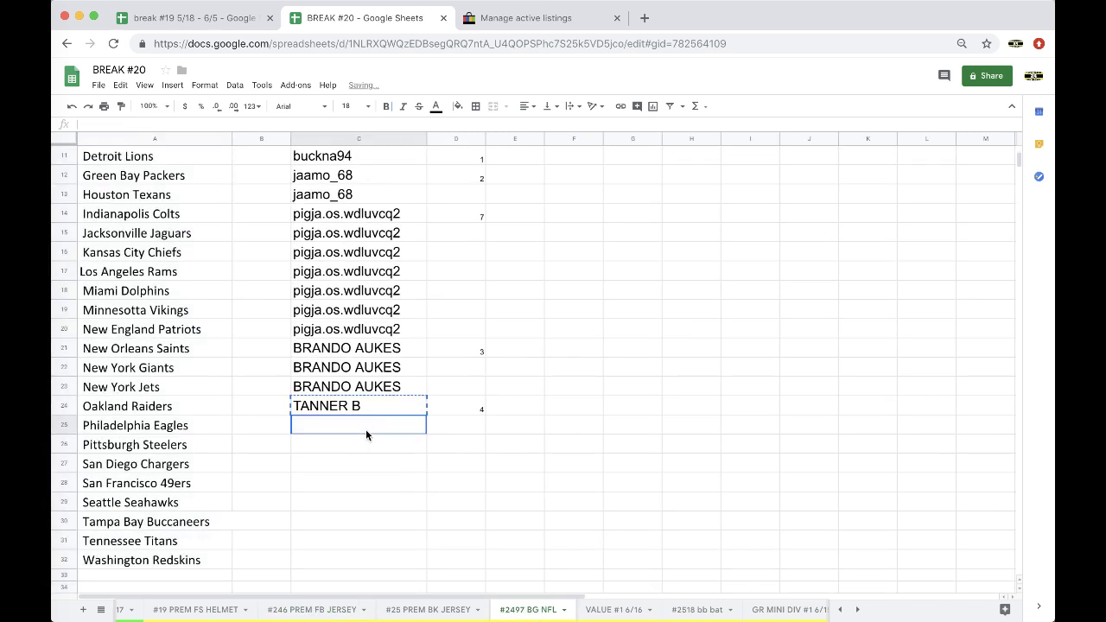
{"action": "left_click_drag", "start_coordinate": [366, 429], "coordinate": [362, 464]}
{"action": "key", "text": "ctrl+v"}
Step: Highlight the four buyer cells C24:C27 in yellow
{"action": "left_click_drag", "start_coordinate": [356, 407], "coordinate": [376, 464]}
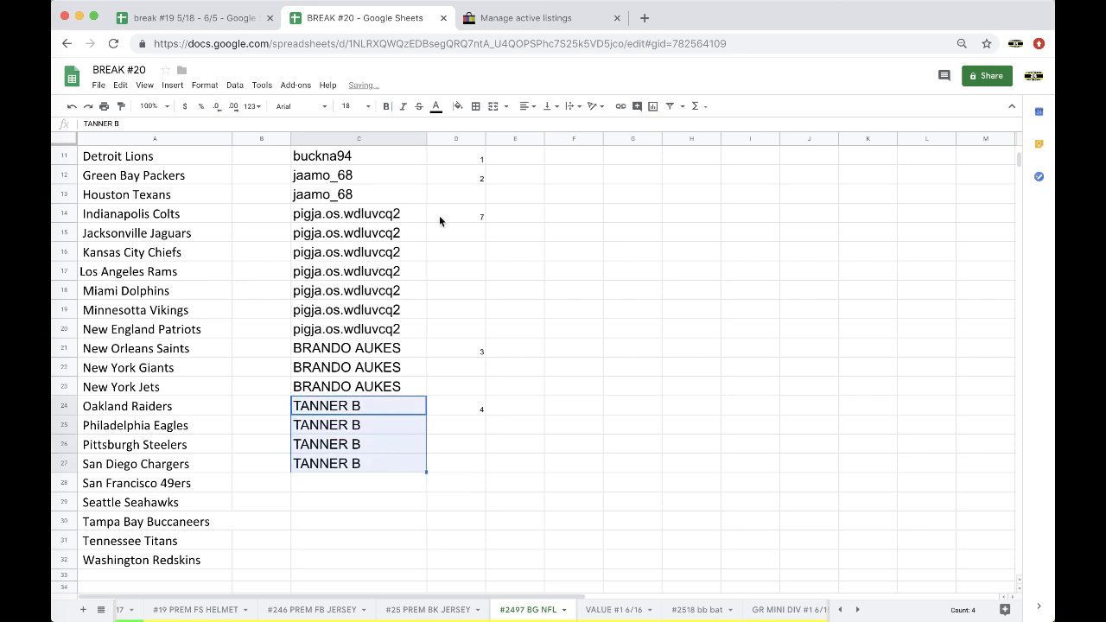
{"action": "left_click", "coordinate": [458, 105]}
{"action": "left_click", "coordinate": [494, 159]}
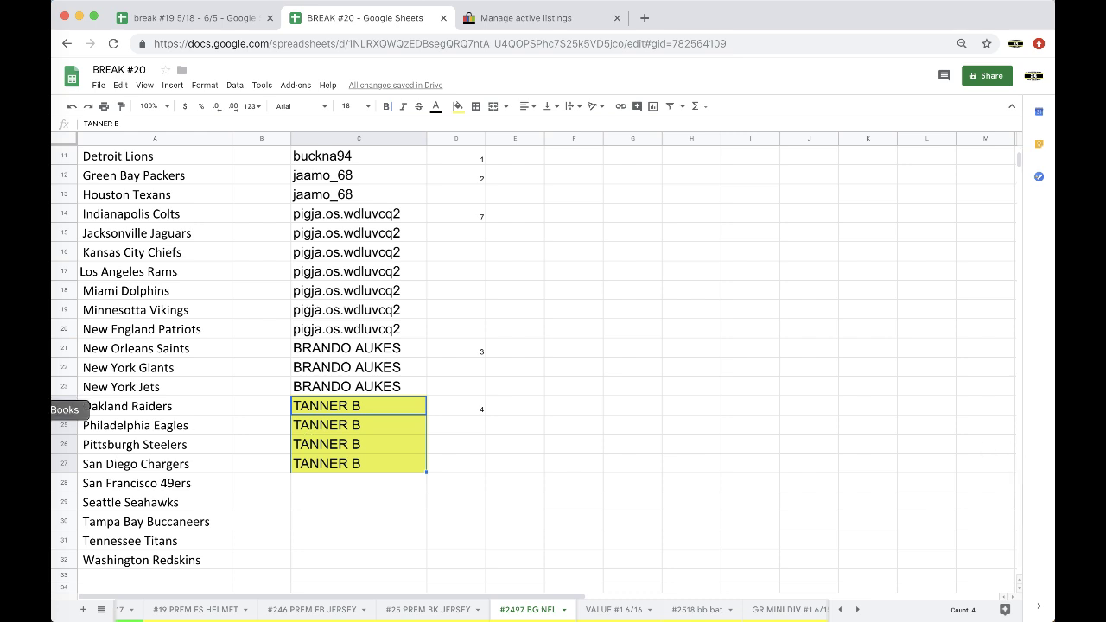
Step: On #19 PREM FS HELMET, enter the Arizona Cardinals buyer in C1 with a count of 2 in D1
{"action": "left_click", "coordinate": [341, 611]}
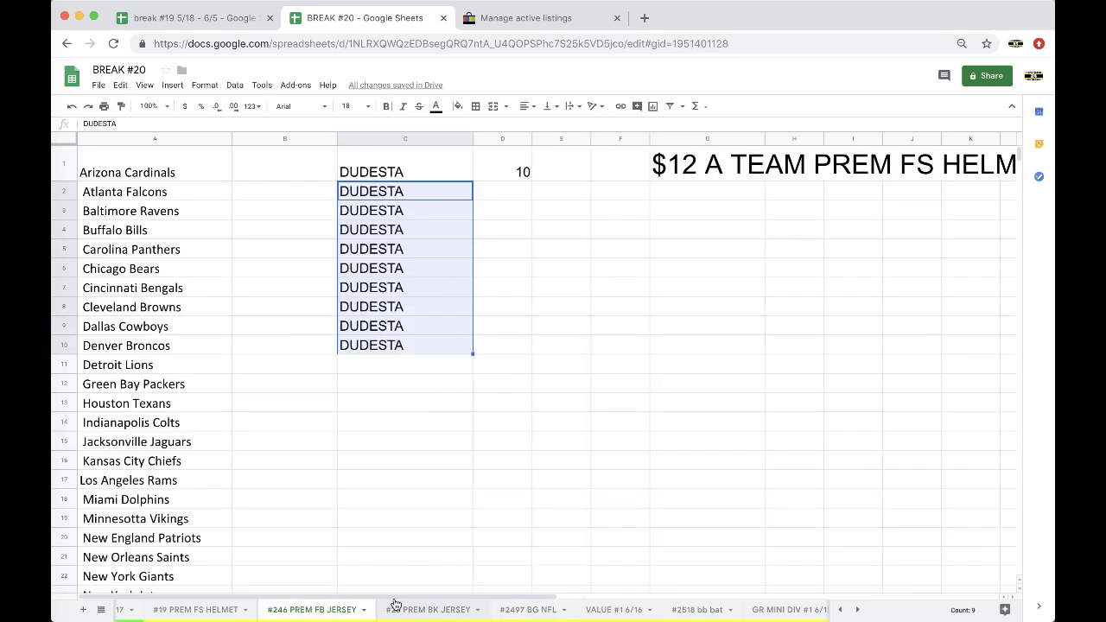
{"action": "scroll", "coordinate": [422, 612], "scroll_direction": "left", "scroll_amount": 2}
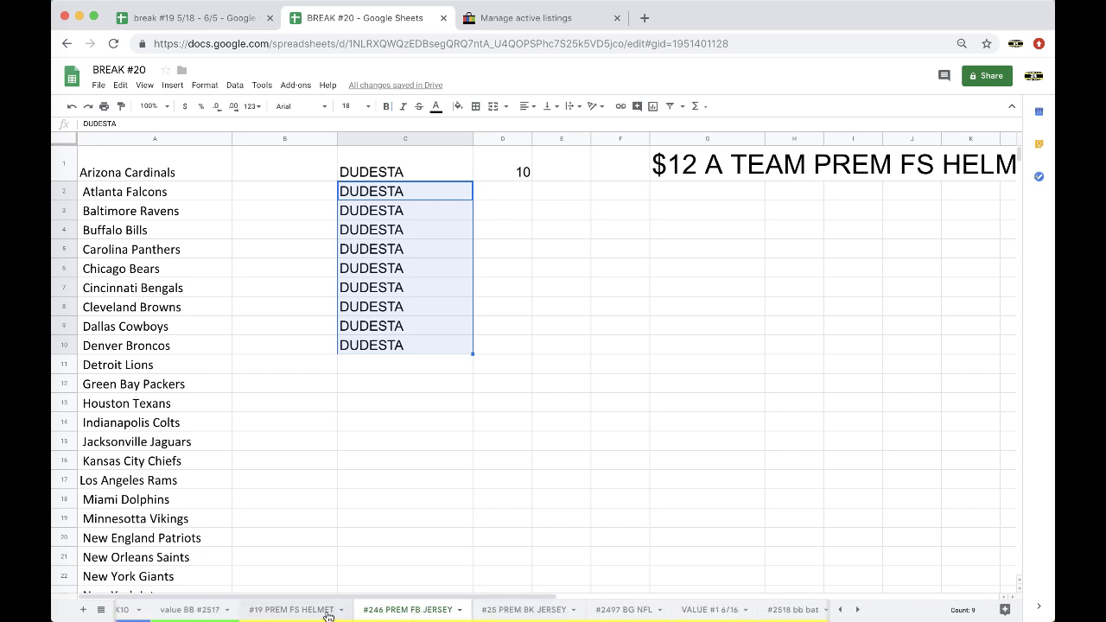
{"action": "left_click", "coordinate": [329, 611]}
{"action": "left_click", "coordinate": [379, 170]}
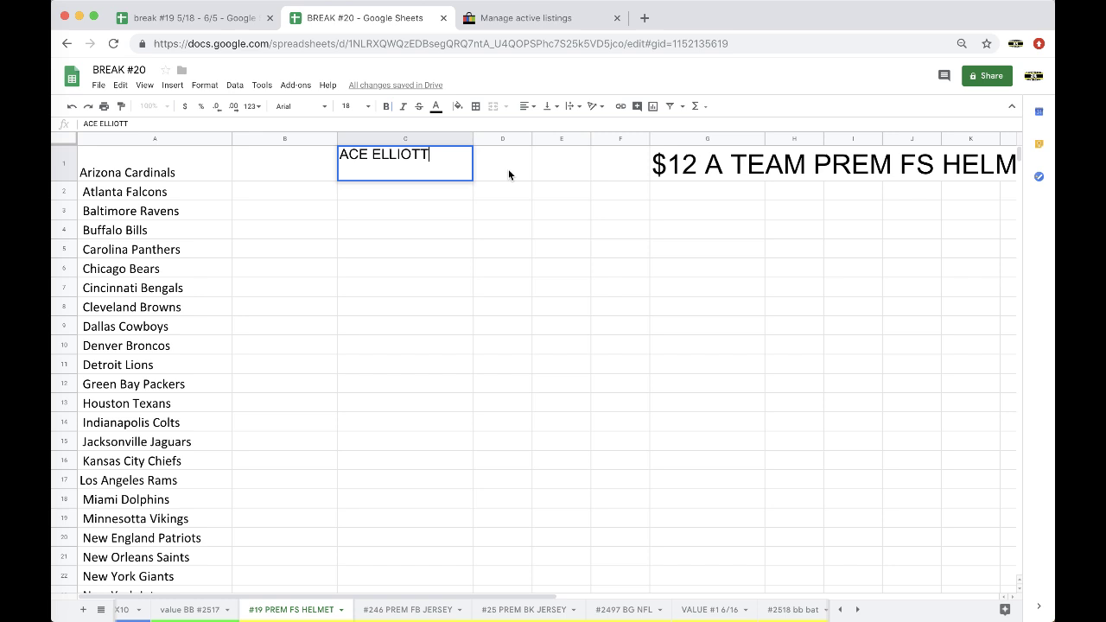
{"action": "left_click", "coordinate": [509, 175]}
{"action": "type", "text": "2"}
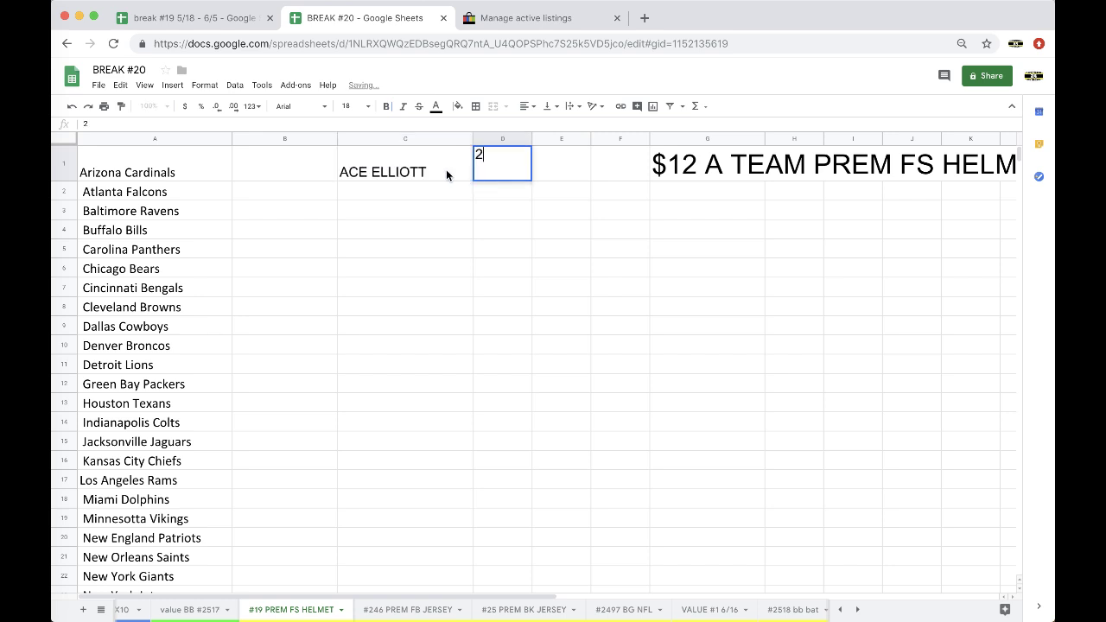
Step: Copy that buyer to Atlanta Falcons in C2 and move the #2497 BG NFL tab after value BB #2517
{"action": "left_click", "coordinate": [446, 169]}
{"action": "key", "text": "ctrl+c"}
{"action": "key", "text": "Down"}
{"action": "key", "text": "ctrl+v"}
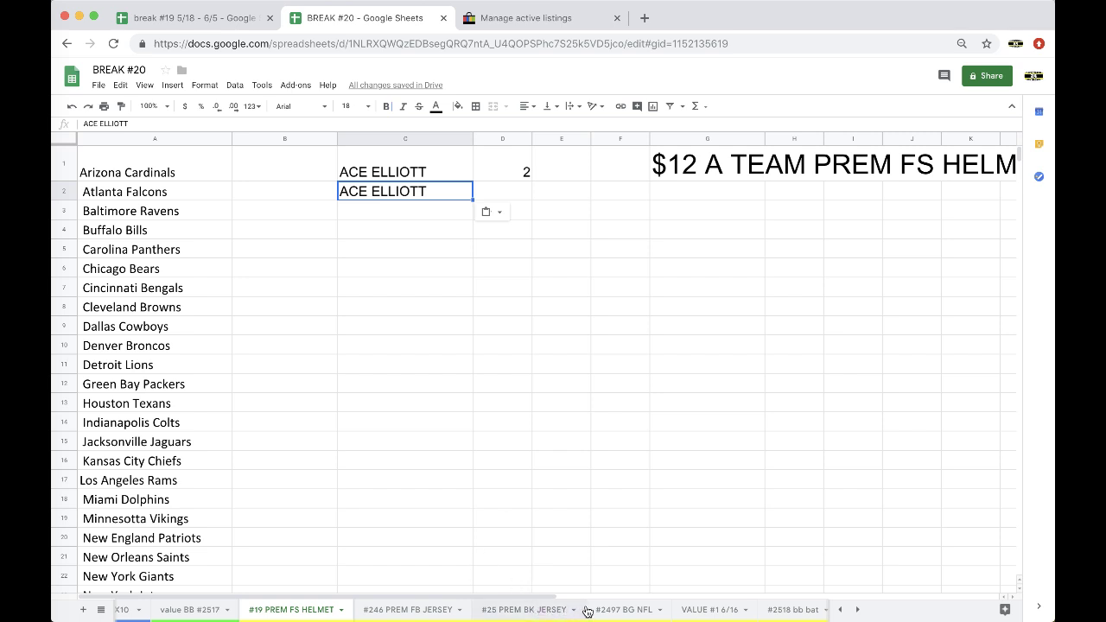
{"action": "left_click_drag", "start_coordinate": [622, 609], "coordinate": [285, 609]}
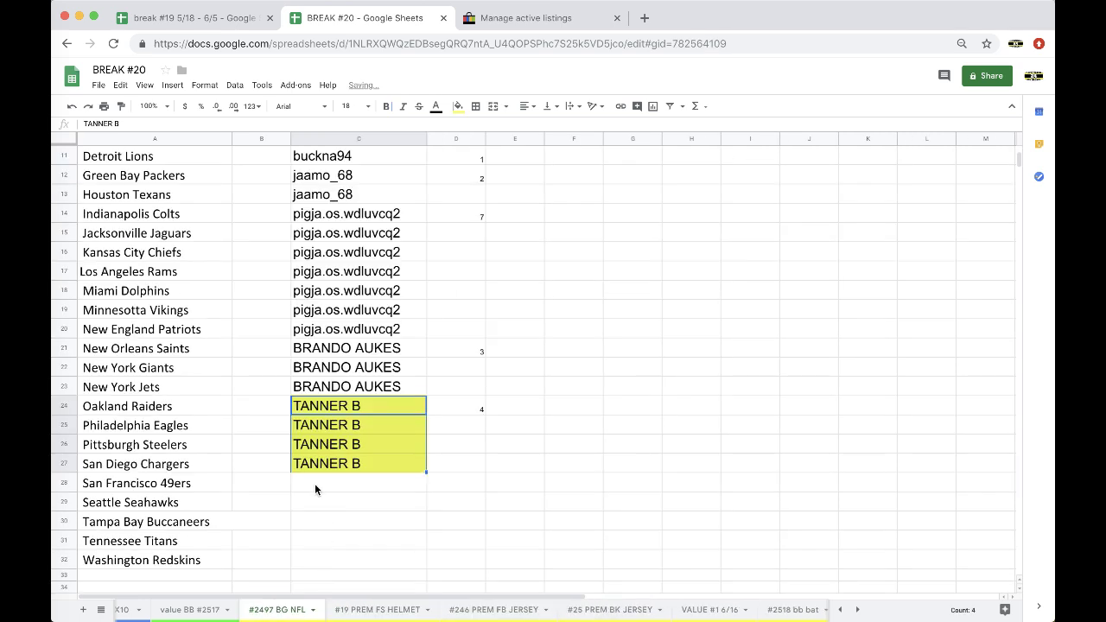
Step: Enter a buyer for San Francisco 49ers in C28 with a count of 1 in D28
{"action": "left_click", "coordinate": [314, 490]}
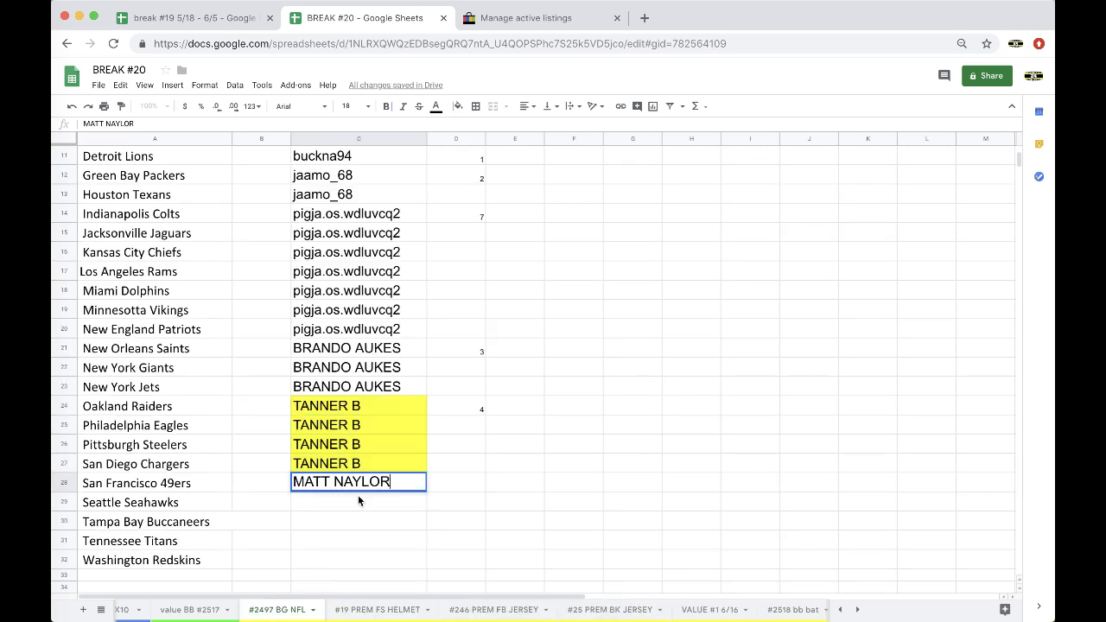
{"action": "left_click", "coordinate": [450, 485]}
{"action": "type", "text": "1"}
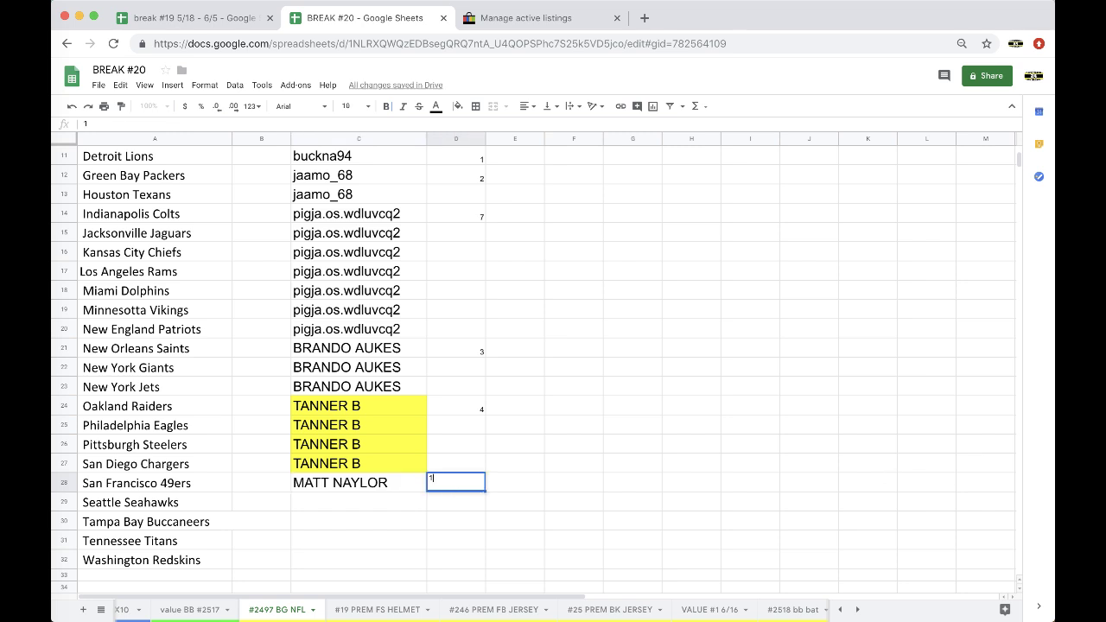
Step: Put the yellow-highlighted buyer in C3:C4 on the #19 PREM FS HELMET sheet
{"action": "left_click", "coordinate": [363, 612]}
{"action": "key", "text": "Down"}
{"action": "type", "text": "TANNER B"}
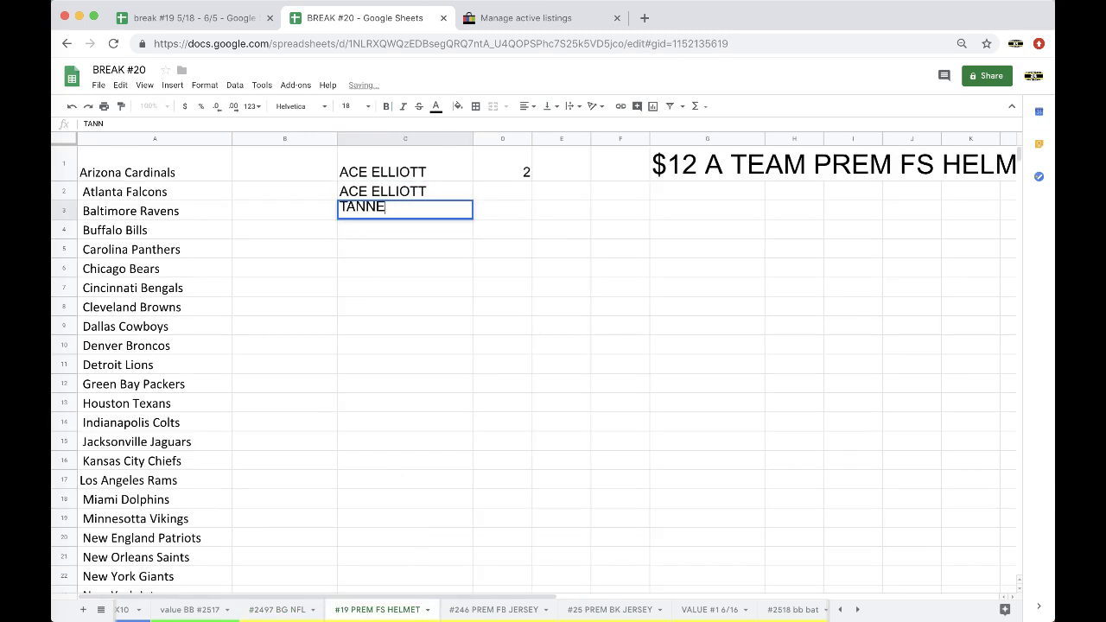
{"action": "left_click", "coordinate": [458, 213]}
{"action": "key", "text": "shift+Down"}
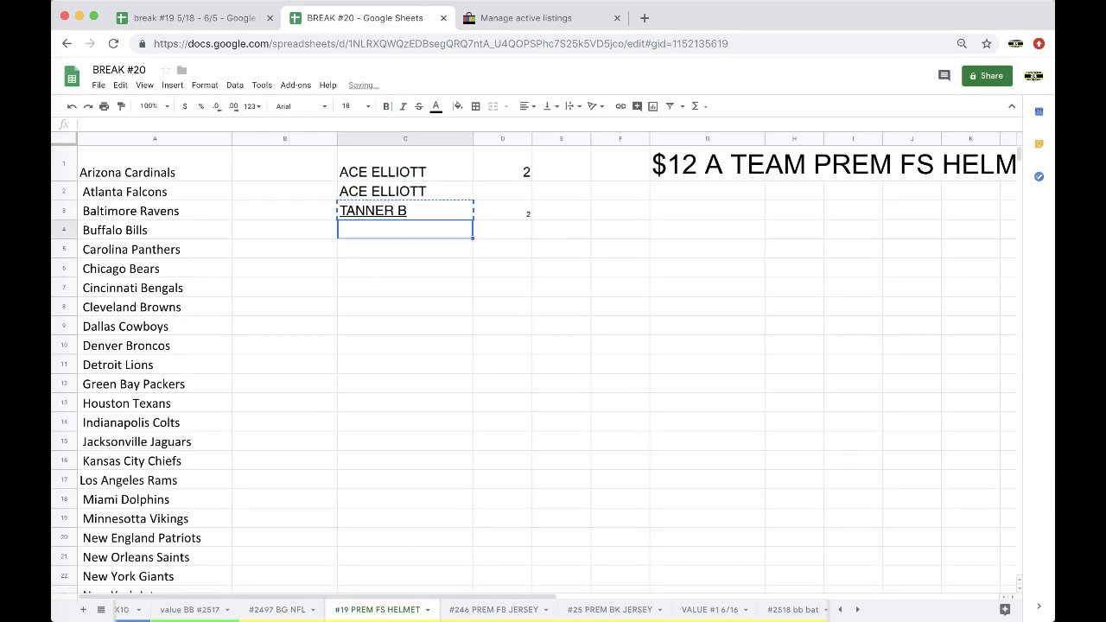
{"action": "key", "text": "ctrl+d"}
{"action": "left_click", "coordinate": [458, 105]}
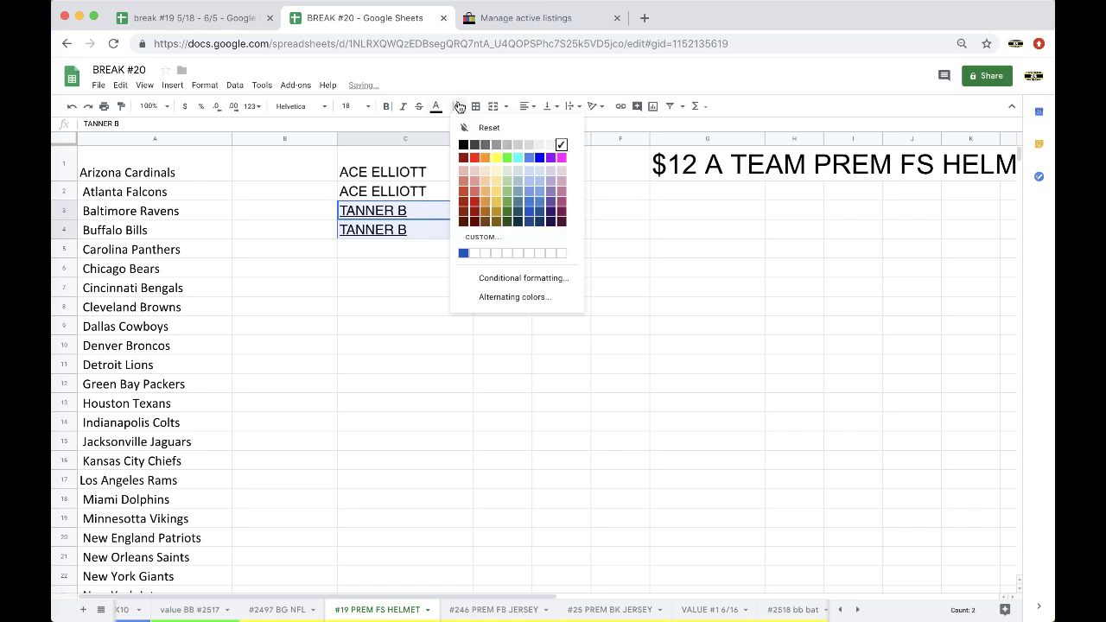
{"action": "left_click", "coordinate": [491, 159]}
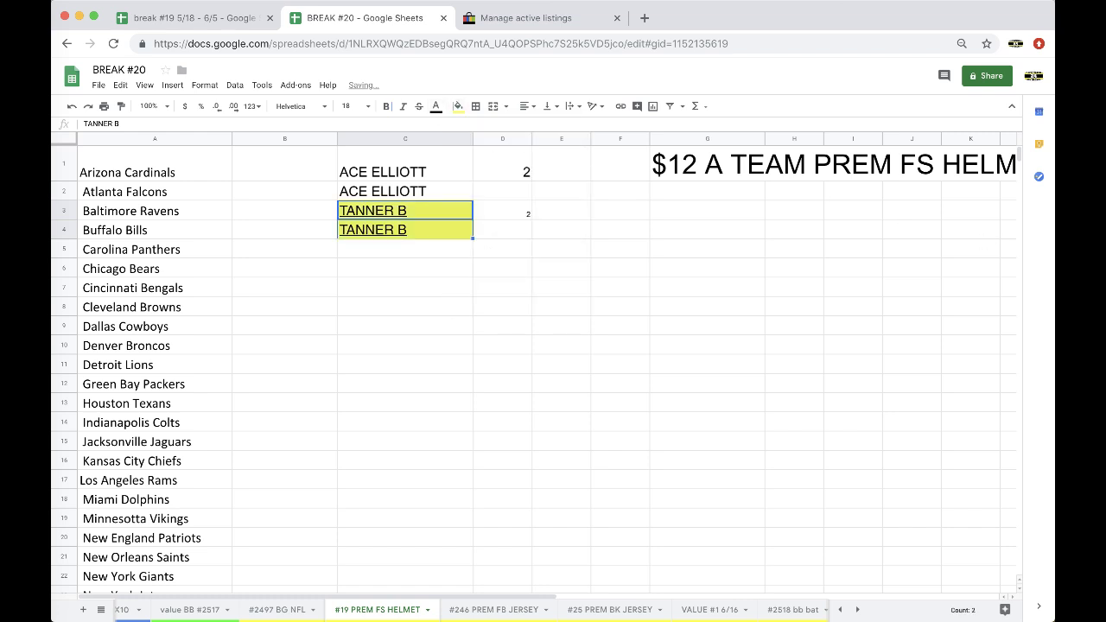
Step: Copy the C1:D2 buyer block (count 2) into C5:D6
{"action": "left_click_drag", "start_coordinate": [411, 180], "coordinate": [474, 187]}
{"action": "key", "text": "ctrl+c"}
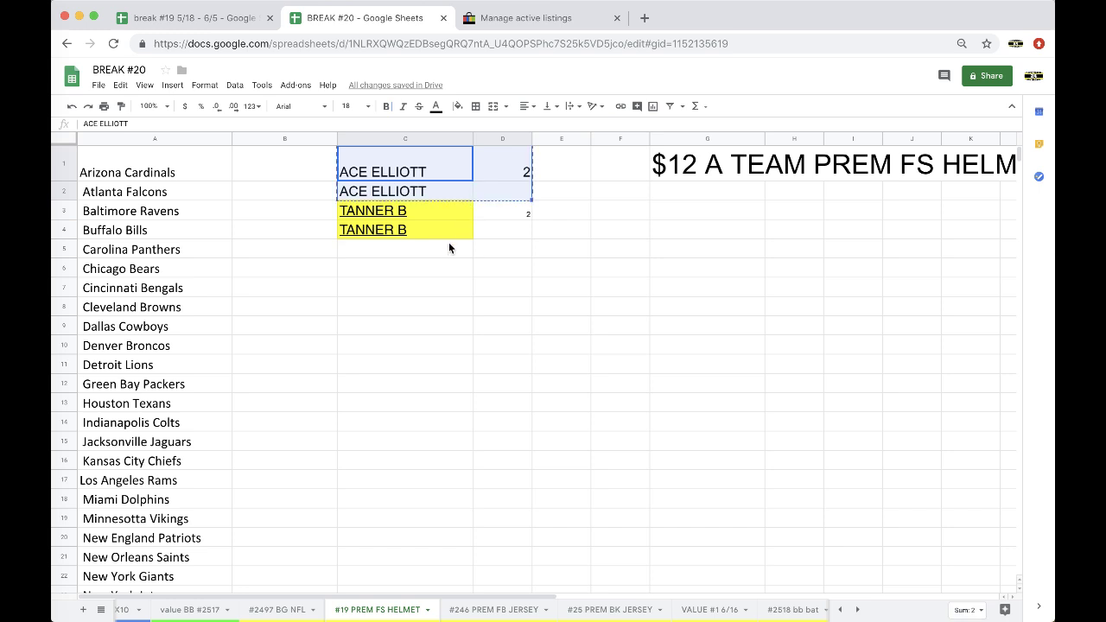
{"action": "left_click", "coordinate": [429, 253]}
{"action": "key", "text": "ctrl+v"}
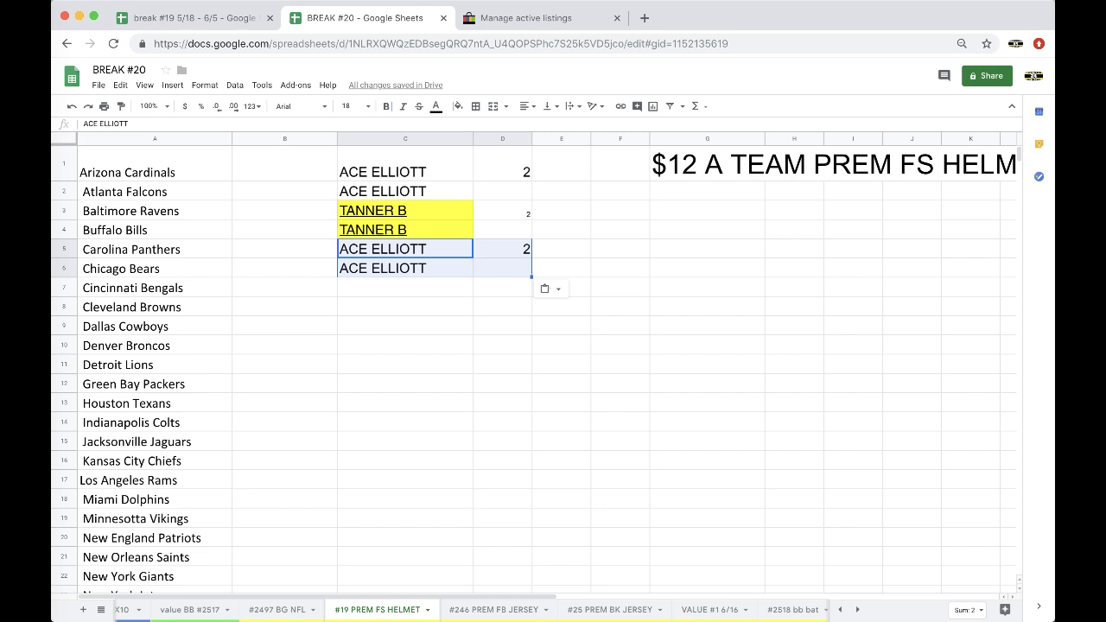
Step: Enter a new buyer for Cincinnati Bengals and Cleveland Browns in C7:C8, with a count of 2
{"action": "left_click", "coordinate": [354, 289]}
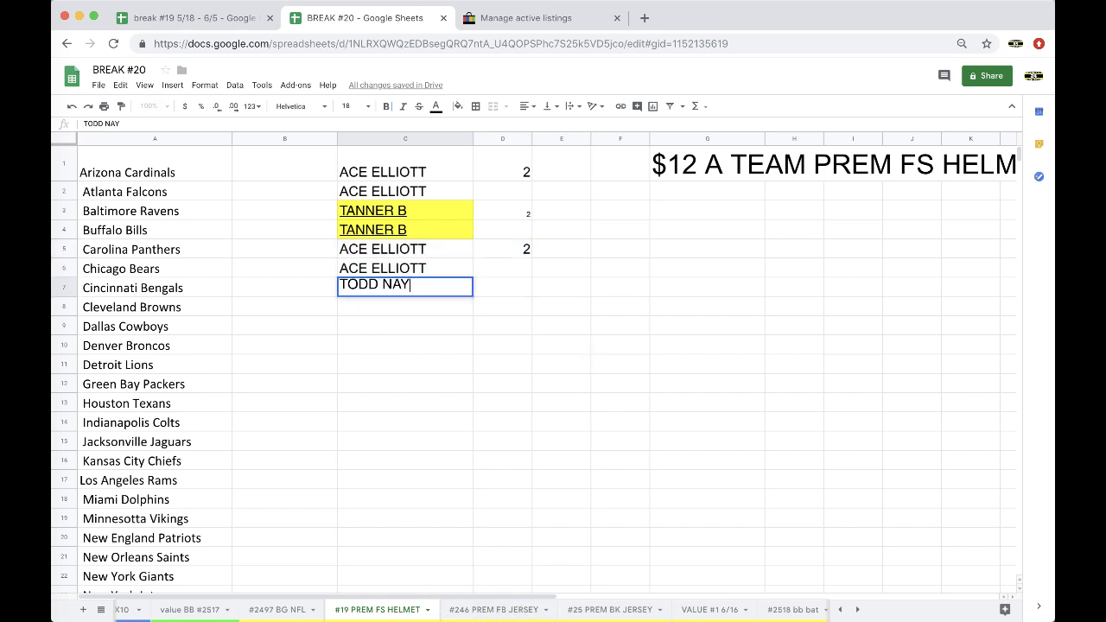
{"action": "key", "text": "Tab"}
{"action": "type", "text": "2"}
{"action": "key", "text": "Return"}
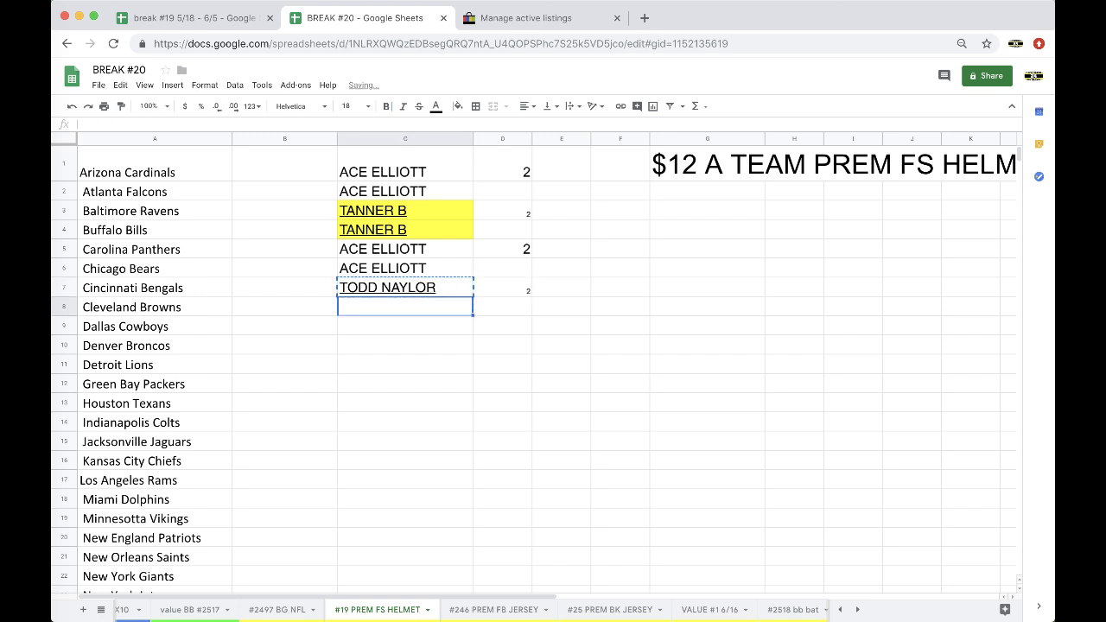
{"action": "key", "text": "ctrl+v"}
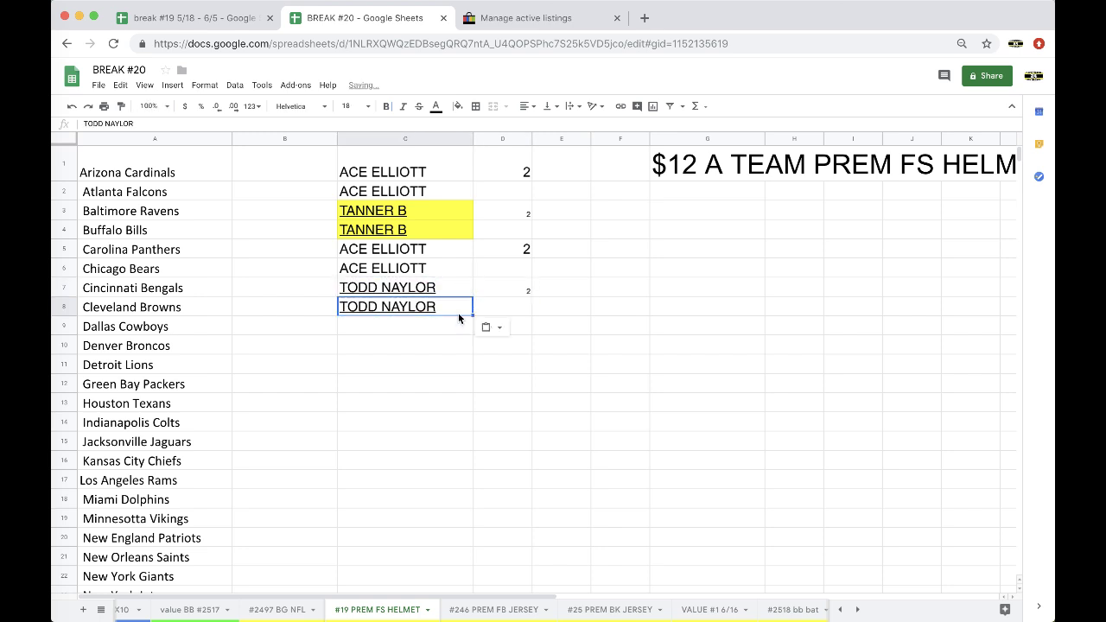
Step: Highlight the C7:C8 buyer cells, then reset their fill to none
{"action": "left_click_drag", "start_coordinate": [394, 299], "coordinate": [394, 309]}
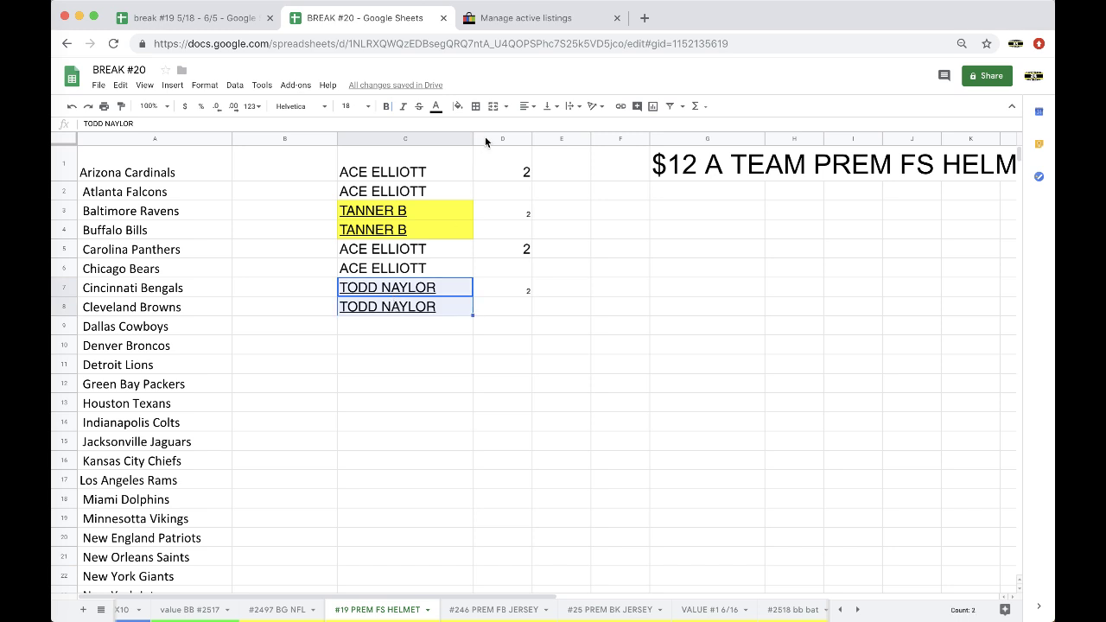
{"action": "left_click", "coordinate": [458, 105]}
{"action": "left_click", "coordinate": [507, 158]}
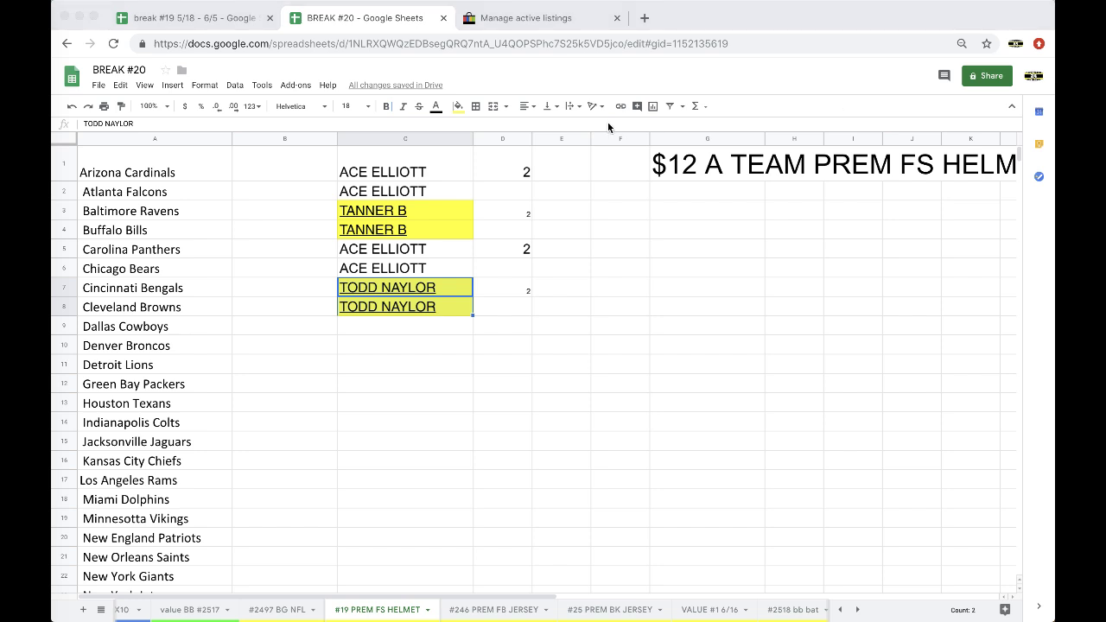
{"action": "left_click", "coordinate": [412, 292]}
{"action": "left_click_drag", "start_coordinate": [411, 292], "coordinate": [412, 308]}
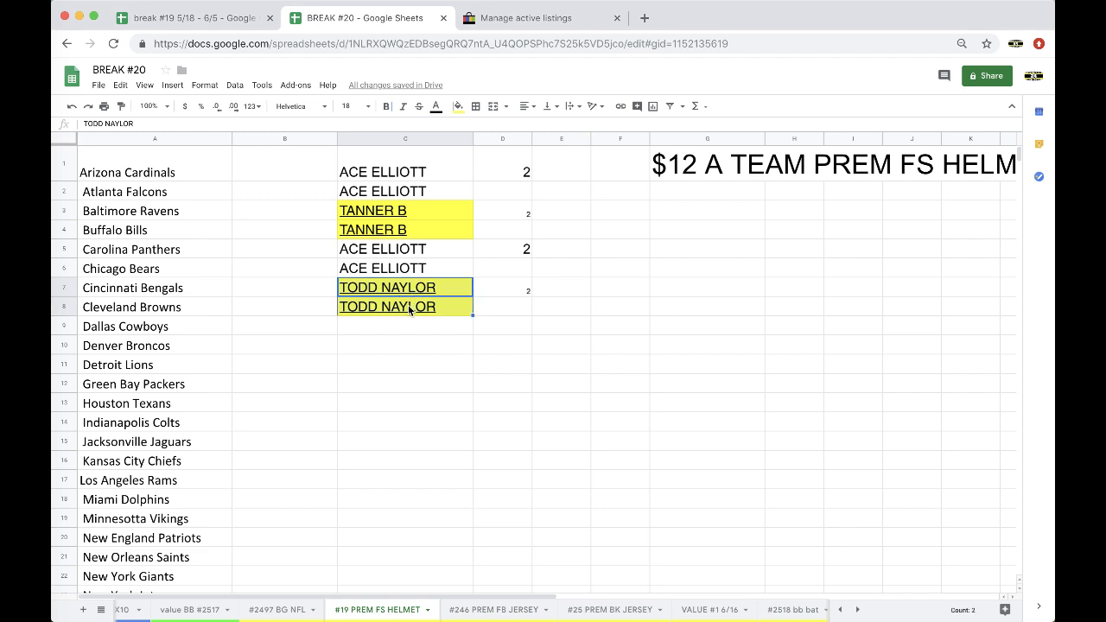
{"action": "left_click", "coordinate": [459, 105]}
{"action": "left_click", "coordinate": [466, 129]}
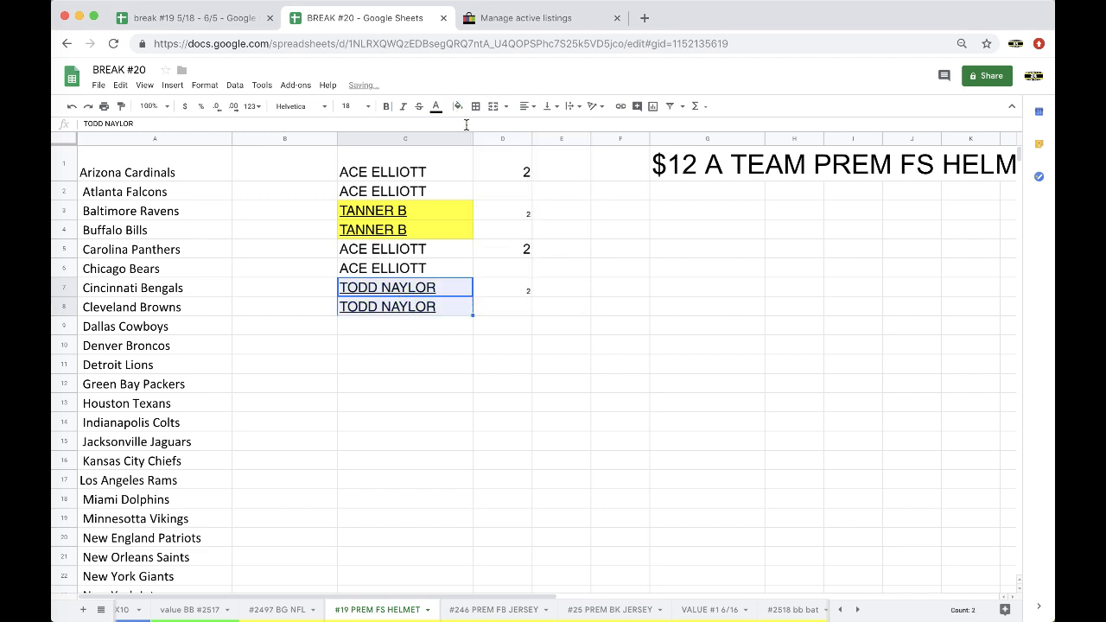
{"action": "scroll", "coordinate": [311, 609], "scroll_direction": "left", "scroll_amount": 3}
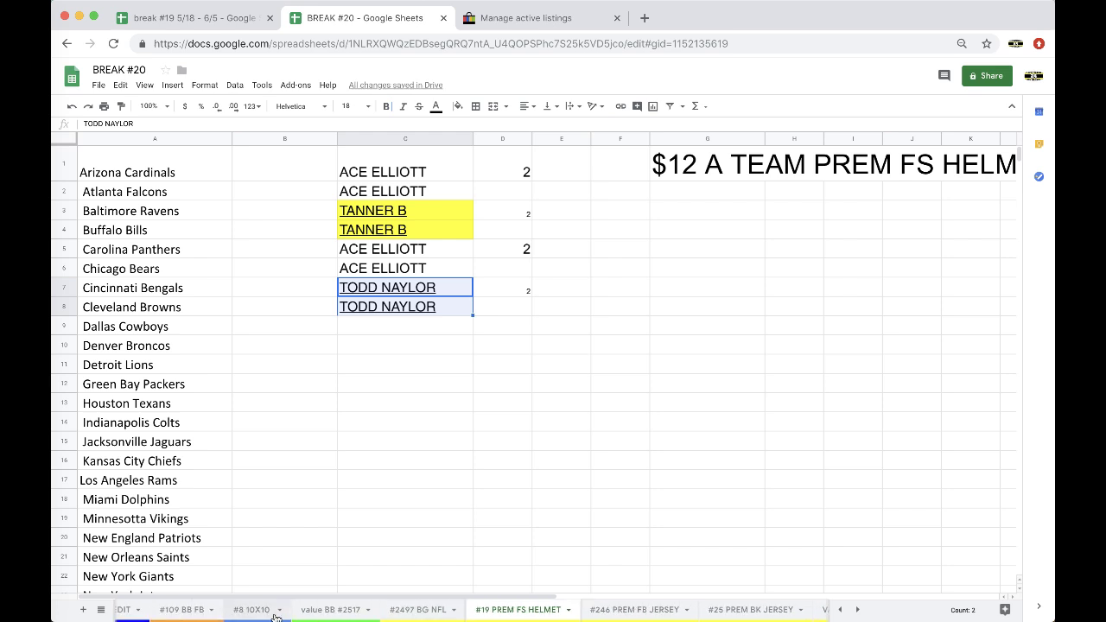
Step: On the #8 10X10 sheet, record a third buyer in A3 with a count of 1 in B3
{"action": "left_click", "coordinate": [252, 610]}
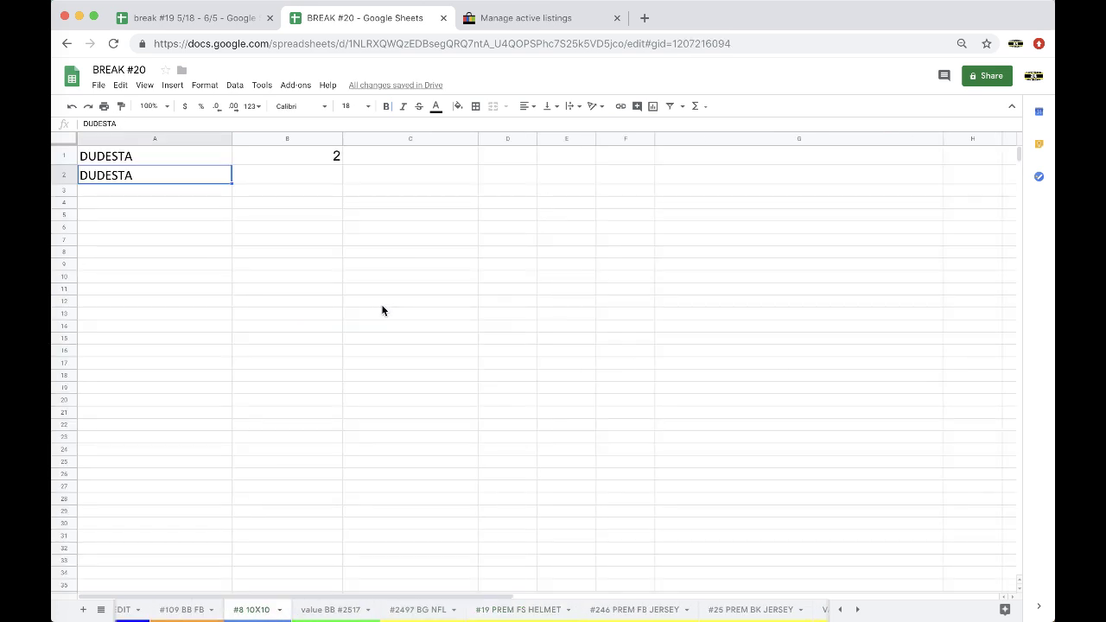
{"action": "left_click", "coordinate": [226, 189]}
{"action": "type", "text": "RANDY LED"}
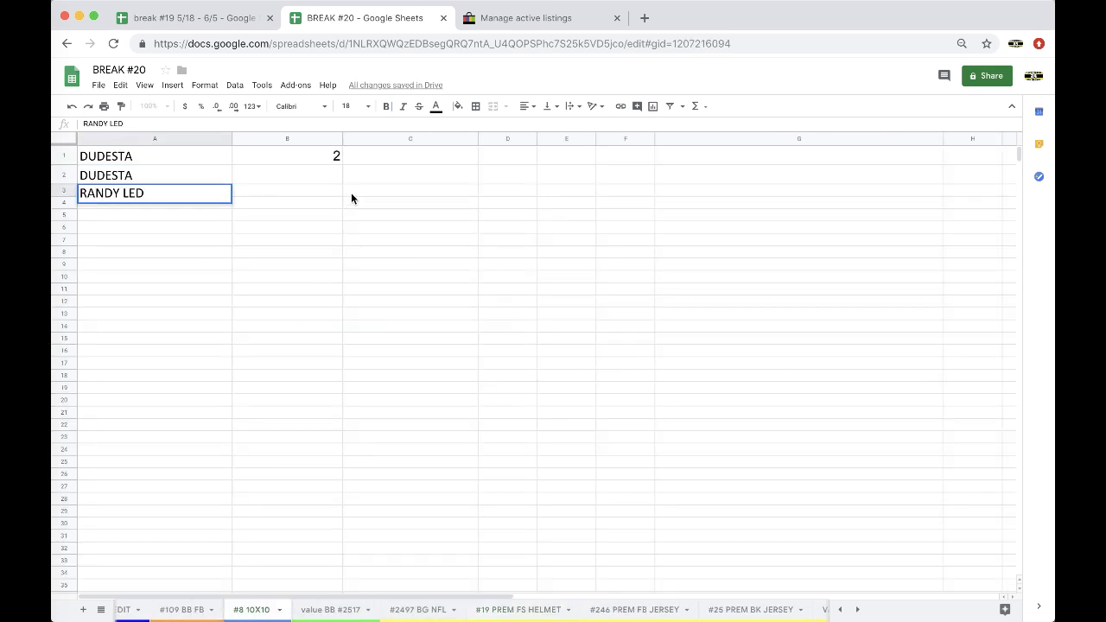
{"action": "left_click", "coordinate": [326, 196]}
{"action": "type", "text": "1"}
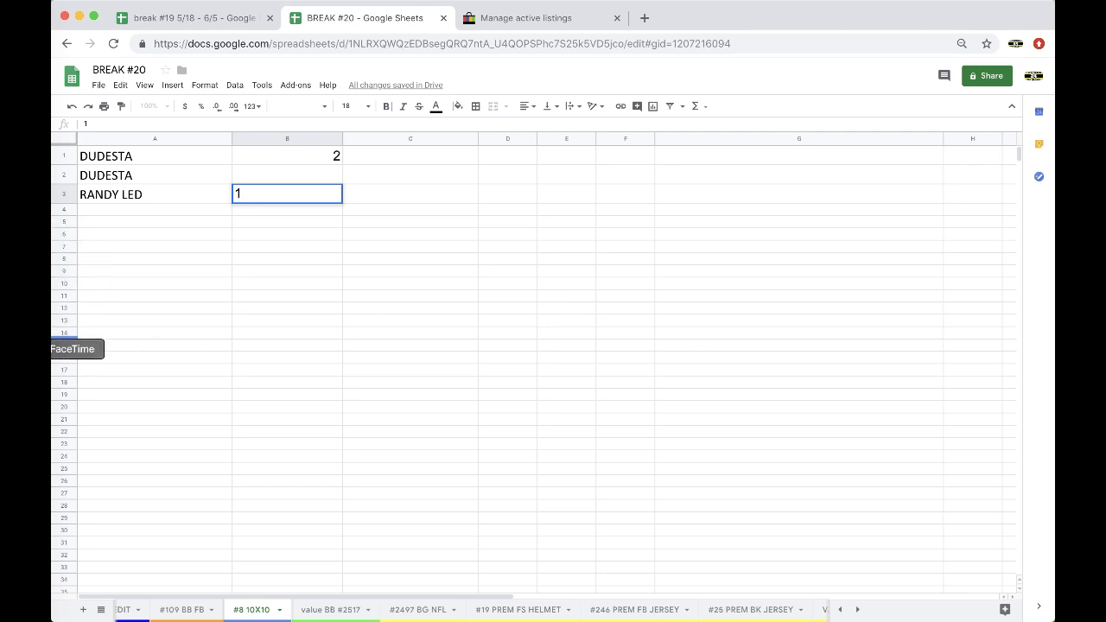
{"action": "left_click", "coordinate": [518, 610]}
Step: Type the new buyer's name in C10 for Denver Broncos, correcting typos
{"action": "left_click", "coordinate": [370, 341]}
{"action": "type", "text": "CLR"}
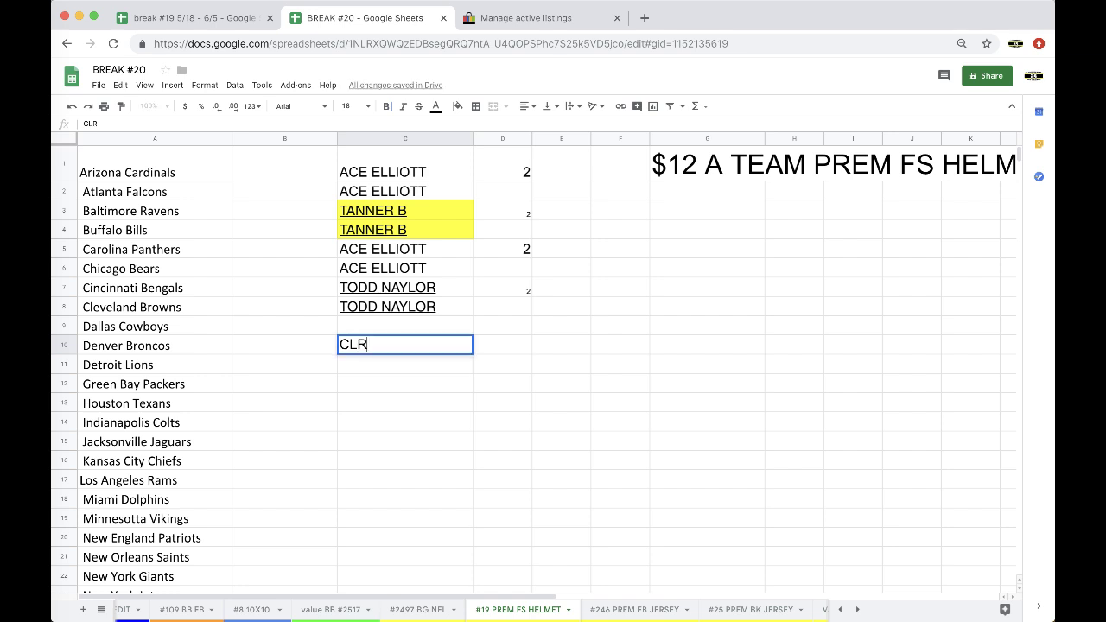
{"action": "key", "text": "BackSpace"}
{"action": "key", "text": "BackSpace"}
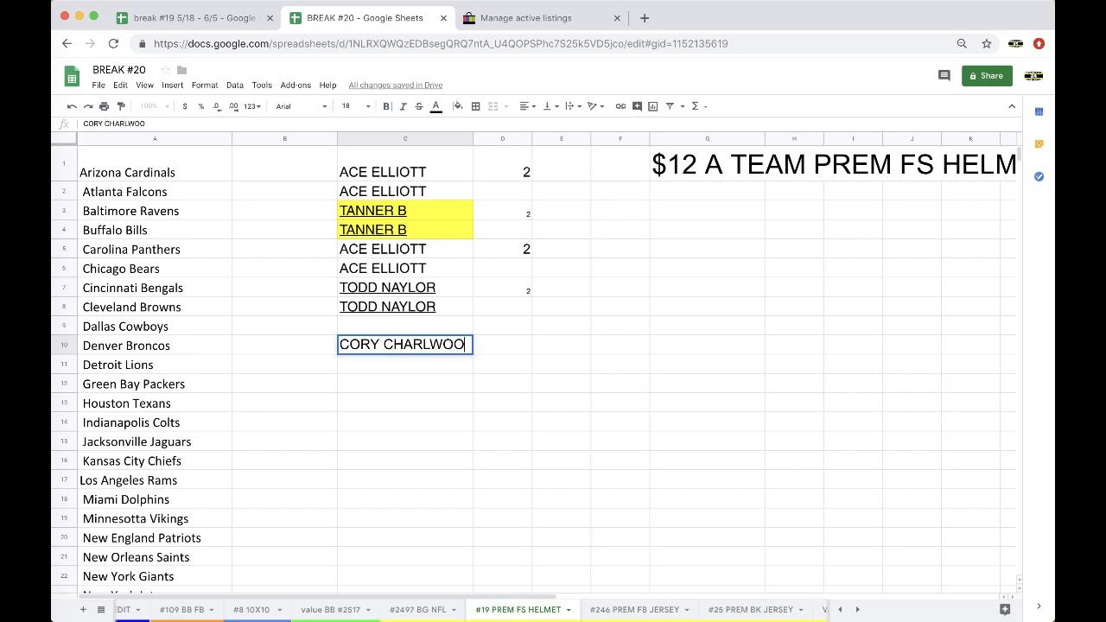
{"action": "key", "text": "Return"}
{"action": "key", "text": "Down"}
Step: Set the count in D9 to 2, correcting an initial 3
{"action": "left_click", "coordinate": [498, 330]}
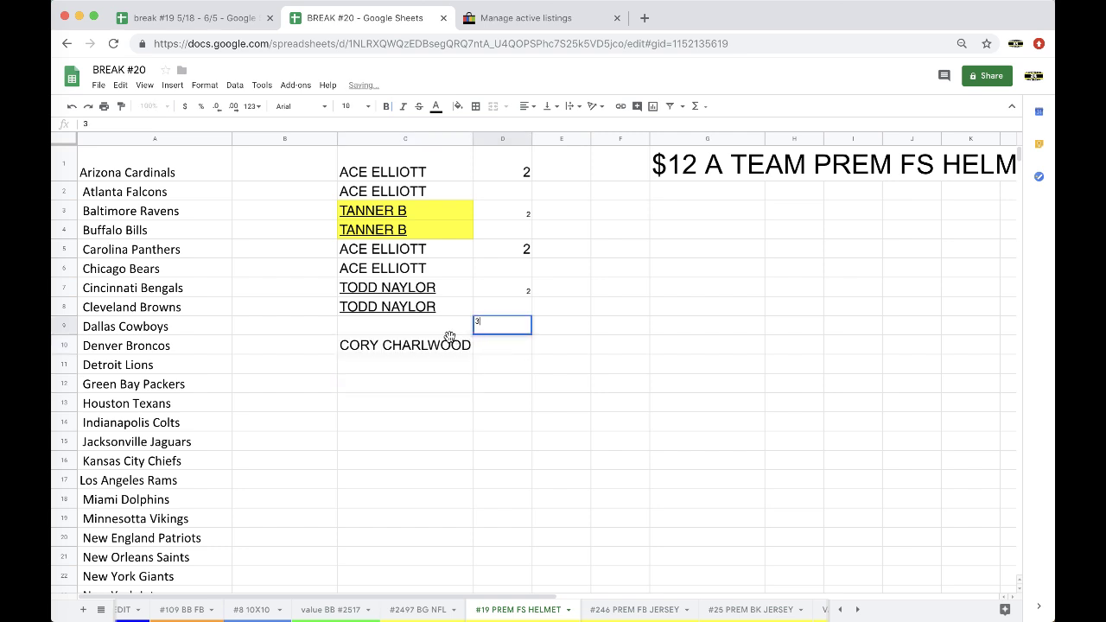
{"action": "type", "text": "3"}
{"action": "left_click", "coordinate": [448, 339]}
{"action": "left_click", "coordinate": [494, 344]}
{"action": "type", "text": "2"}
{"action": "left_click", "coordinate": [506, 330]}
{"action": "type", "text": "2"}
{"action": "key", "text": "Return"}
Step: Copy the buyer's name into C9 for Dallas Cowboys and fill C9:C10 yellow
{"action": "left_click", "coordinate": [394, 347]}
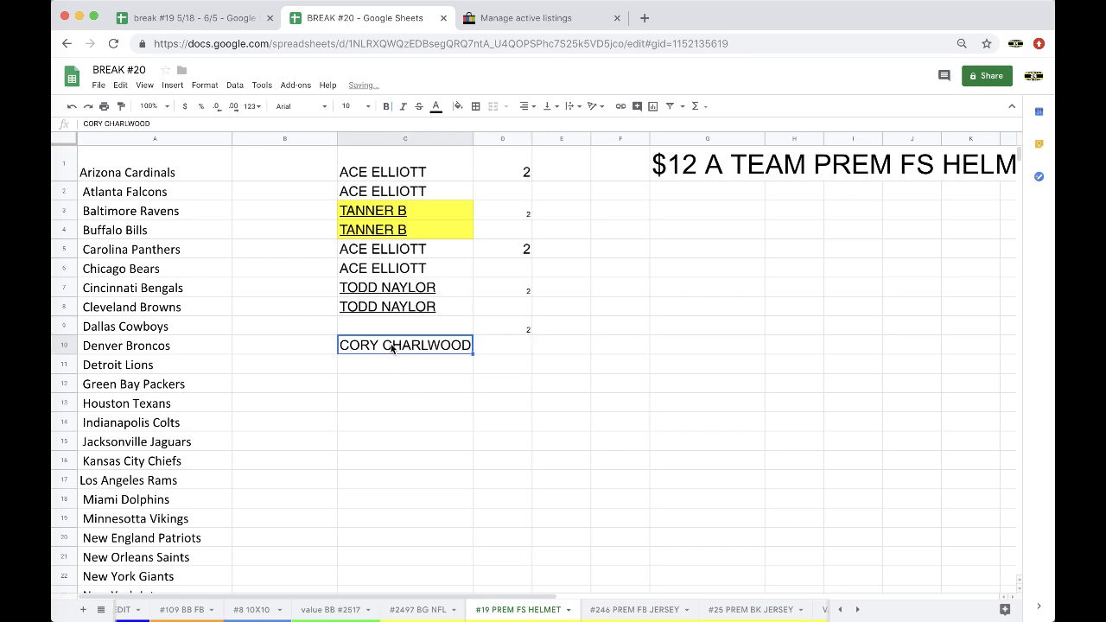
{"action": "key", "text": "ctrl+c"}
{"action": "left_click", "coordinate": [386, 326]}
{"action": "key", "text": "ctrl+v"}
{"action": "left_click_drag", "start_coordinate": [393, 329], "coordinate": [394, 346]}
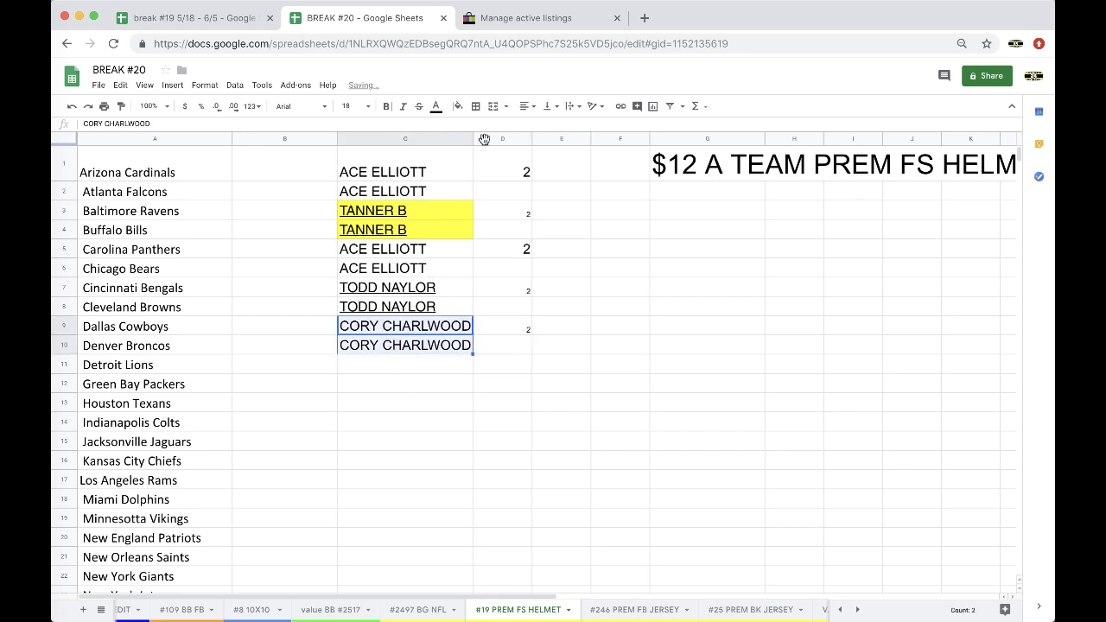
{"action": "left_click", "coordinate": [458, 106]}
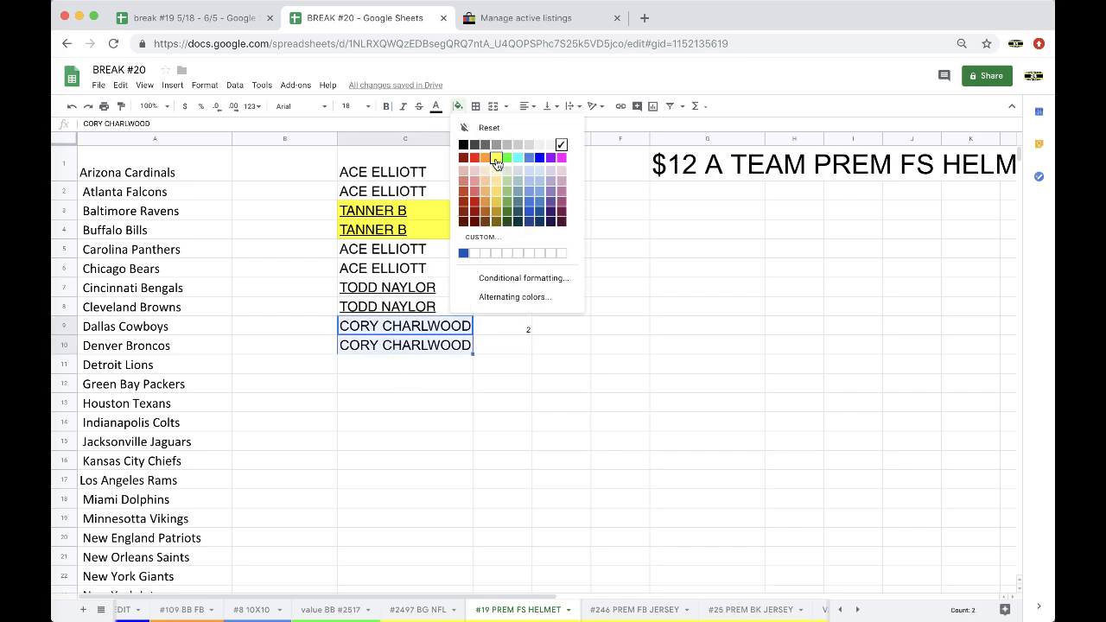
{"action": "left_click", "coordinate": [498, 163]}
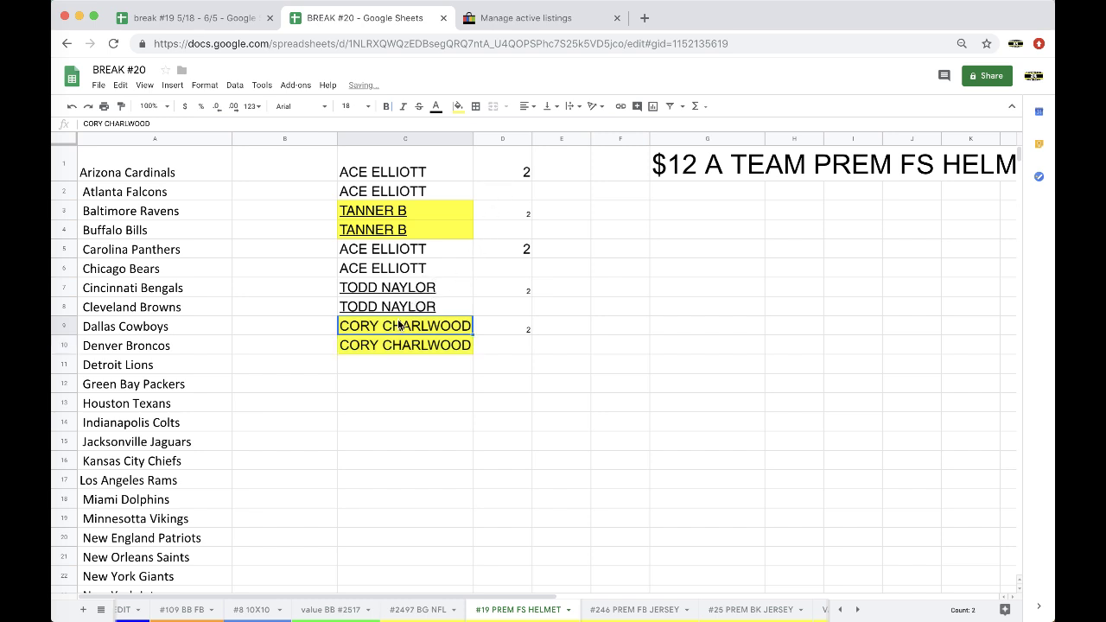
{"action": "left_click", "coordinate": [595, 612]}
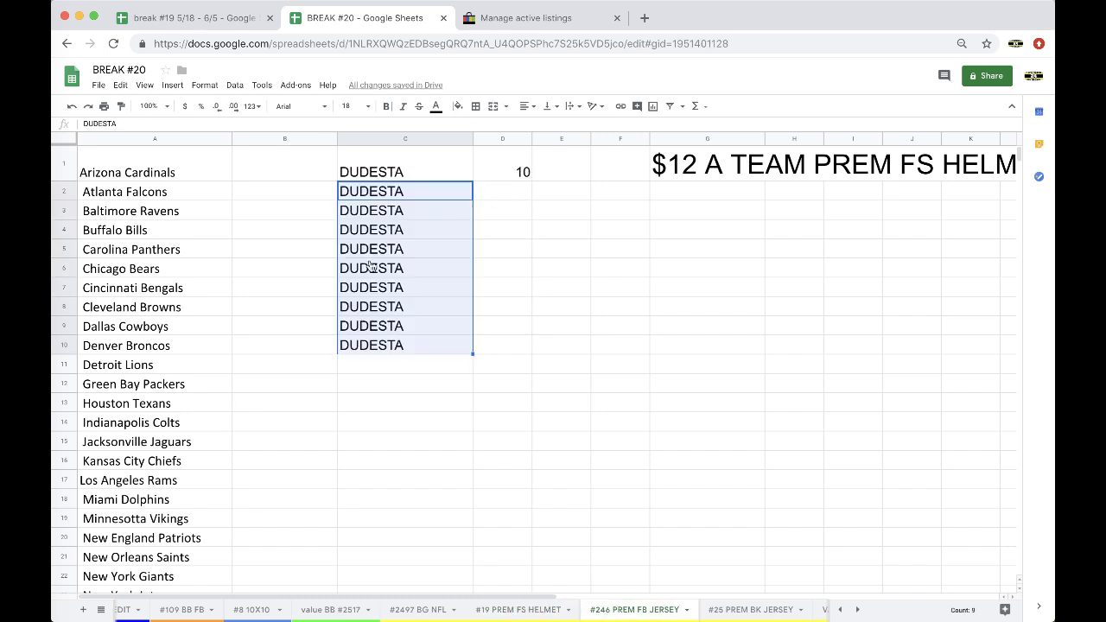
Step: Paste the copied buyer into C11:C12 and retitle G1 to '$7 A TEAM PREM FS JERSEY'
{"action": "left_click", "coordinate": [366, 364]}
{"action": "key", "text": "ctrl+v"}
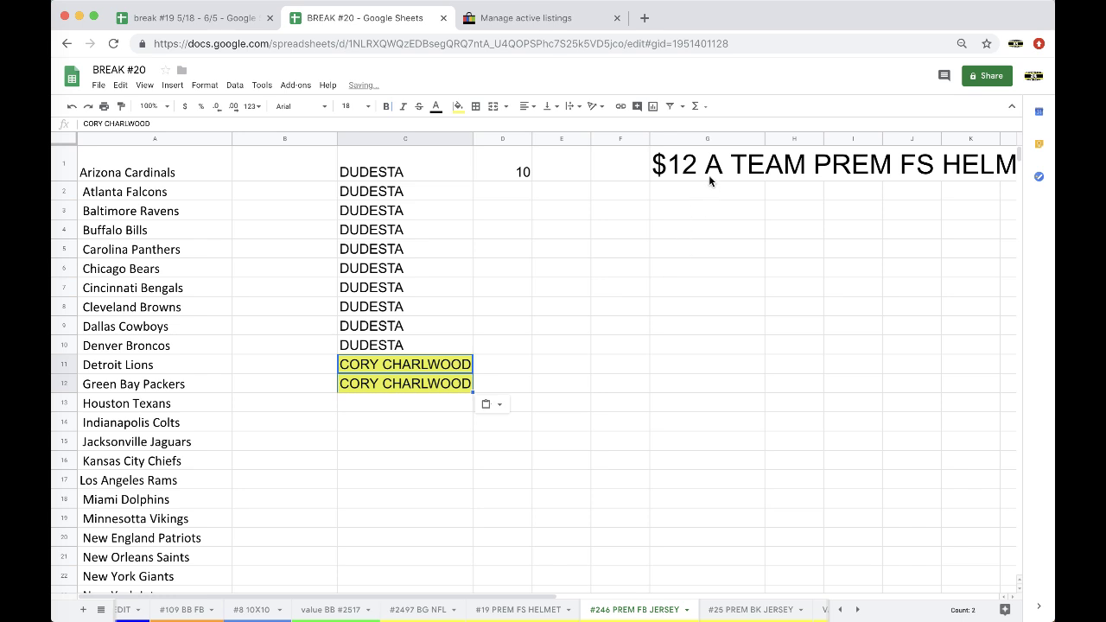
{"action": "double_click", "coordinate": [708, 173]}
{"action": "left_click", "coordinate": [697, 168]}
{"action": "key", "text": "BackSpace"}
{"action": "key", "text": "BackSpace"}
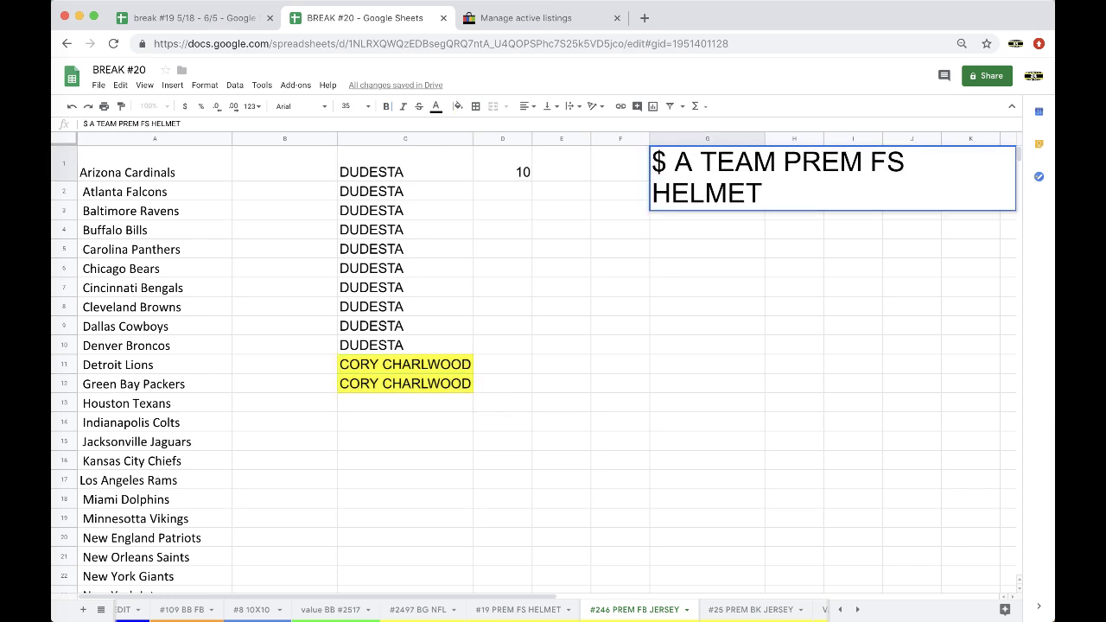
{"action": "type", "text": "7"}
{"action": "left_click_drag", "start_coordinate": [772, 198], "coordinate": [669, 199]}
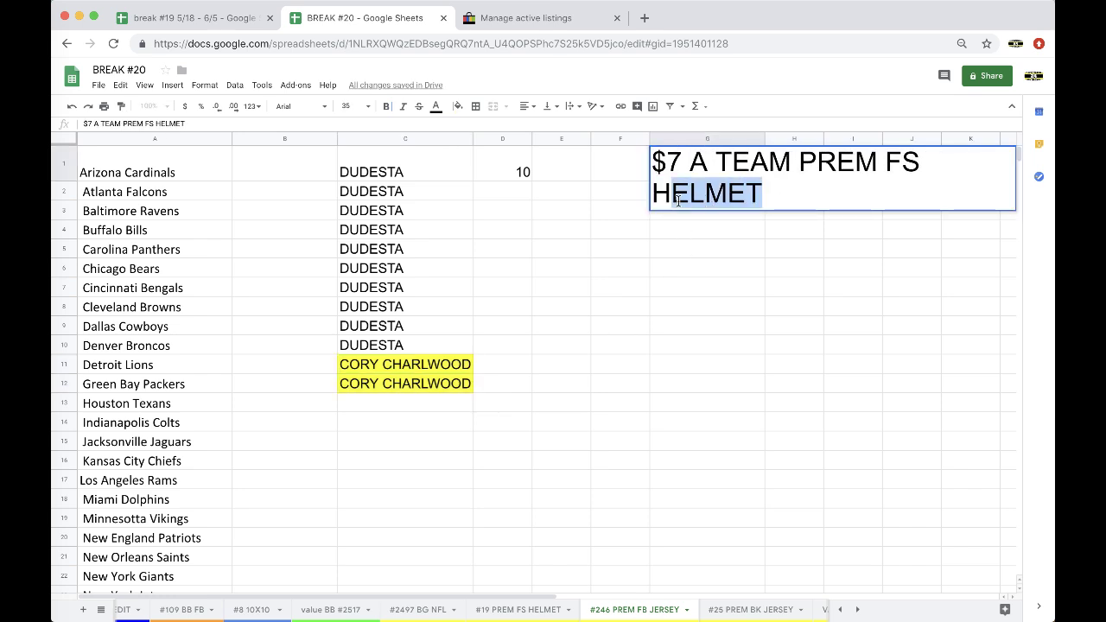
{"action": "key", "text": "BackSpace"}
{"action": "key", "text": "BackSpace"}
{"action": "type", "text": "JERSEY"}
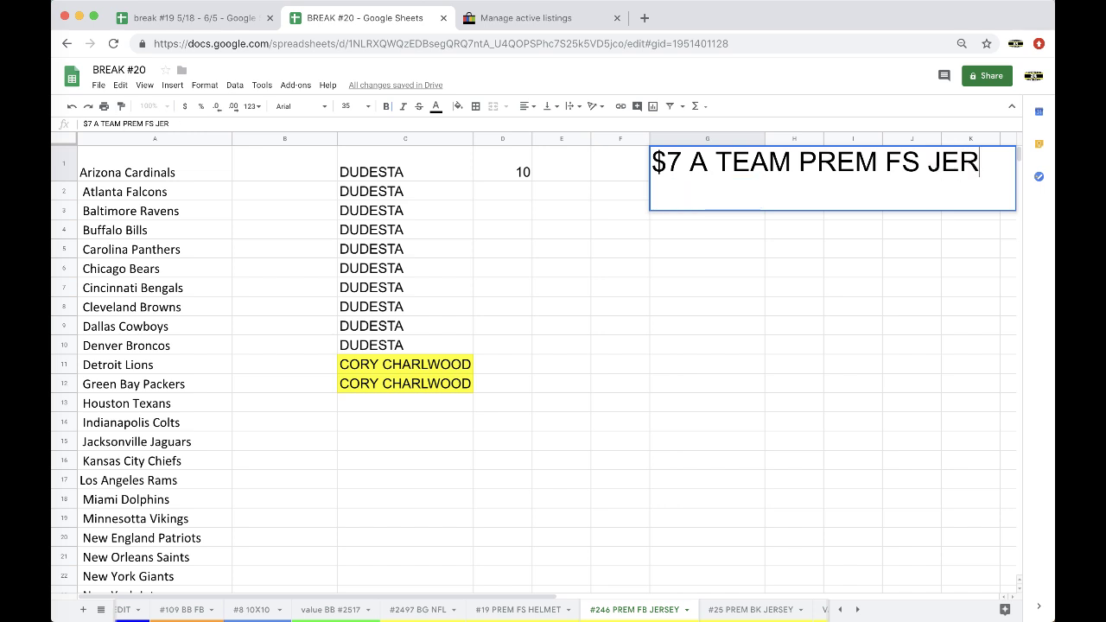
{"action": "left_click", "coordinate": [628, 334]}
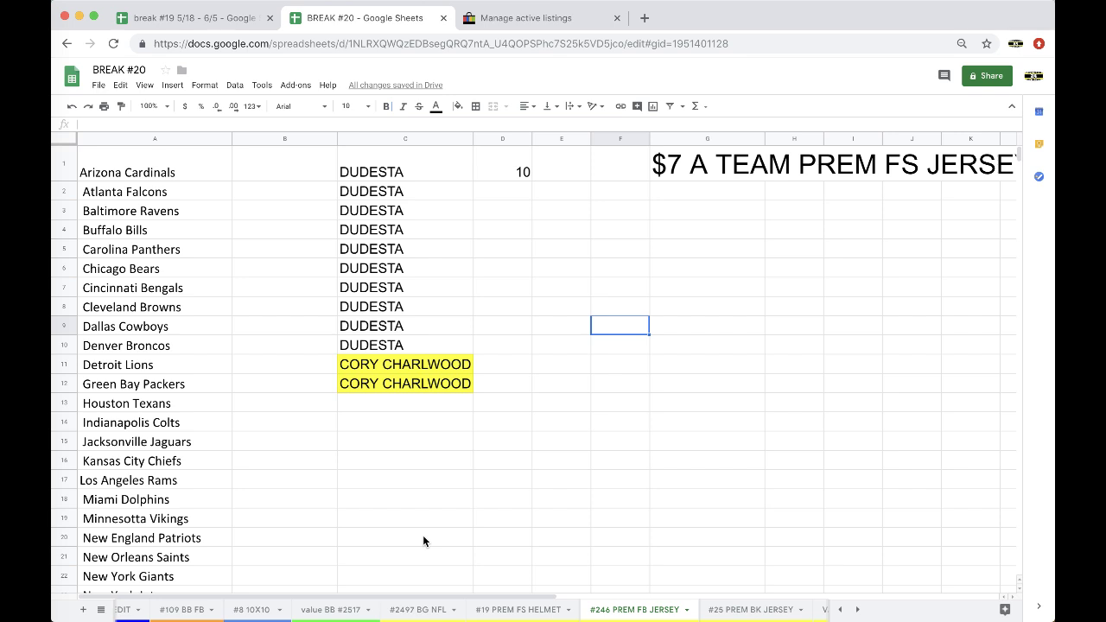
Step: Select the pasted buyer cells C11:C12 to change their fill colour
{"action": "left_click", "coordinate": [382, 358]}
{"action": "key", "text": "shift+Down"}
{"action": "left_click", "coordinate": [458, 106]}
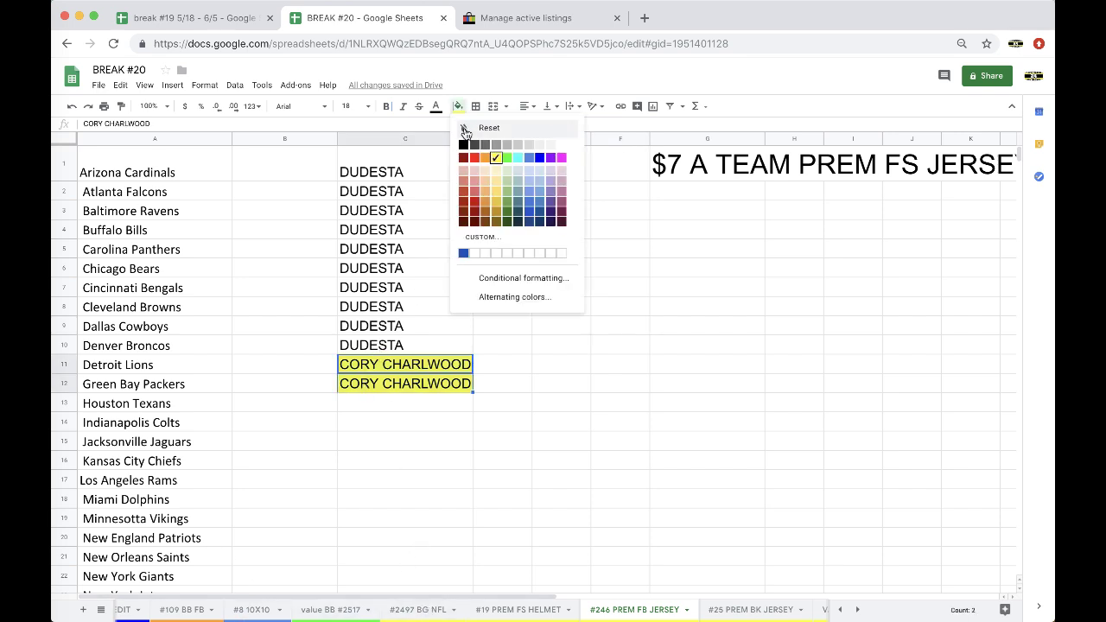
Step: Clear the yellow fill from C11:C12 and copy the helmet sheet's buyer cells C9:C10
{"action": "left_click", "coordinate": [476, 125]}
{"action": "left_click", "coordinate": [518, 609]}
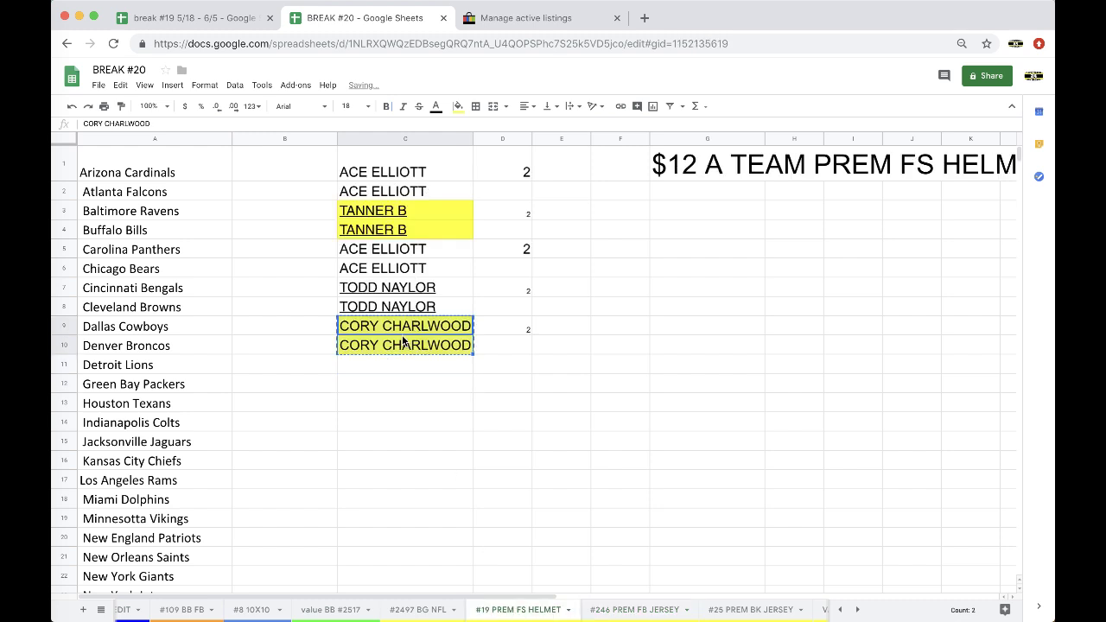
{"action": "key", "text": "ctrl+c"}
Step: Reset the fill colour on cells C10 and C9 of the #19 PREM FS HELMET sheet
{"action": "left_click", "coordinate": [458, 106]}
{"action": "left_click", "coordinate": [475, 125]}
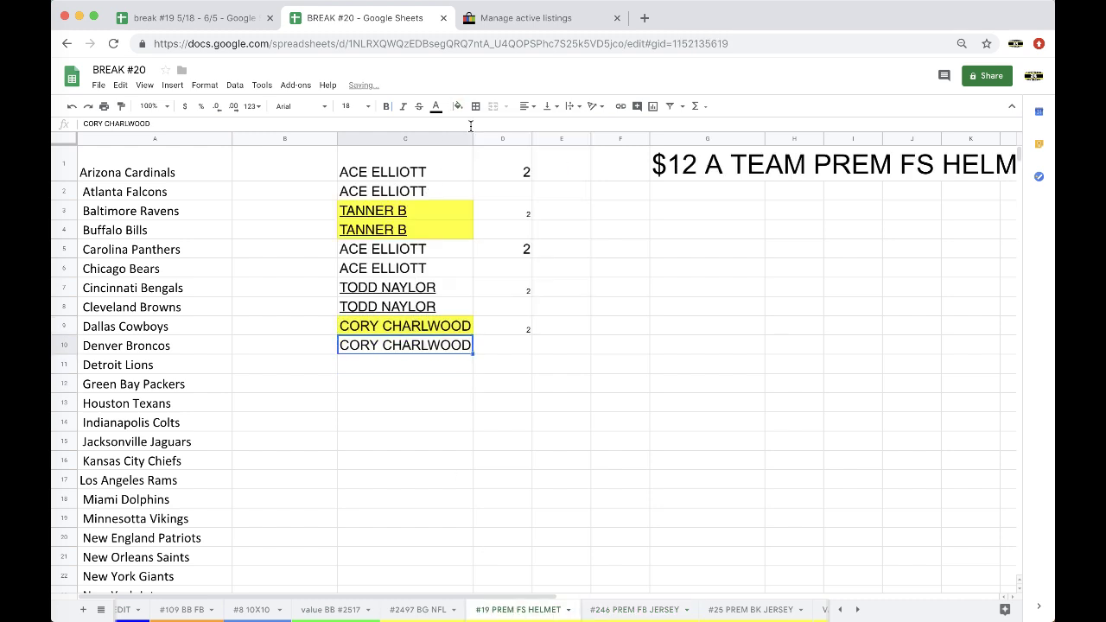
{"action": "left_click", "coordinate": [432, 326]}
{"action": "left_click", "coordinate": [458, 105]}
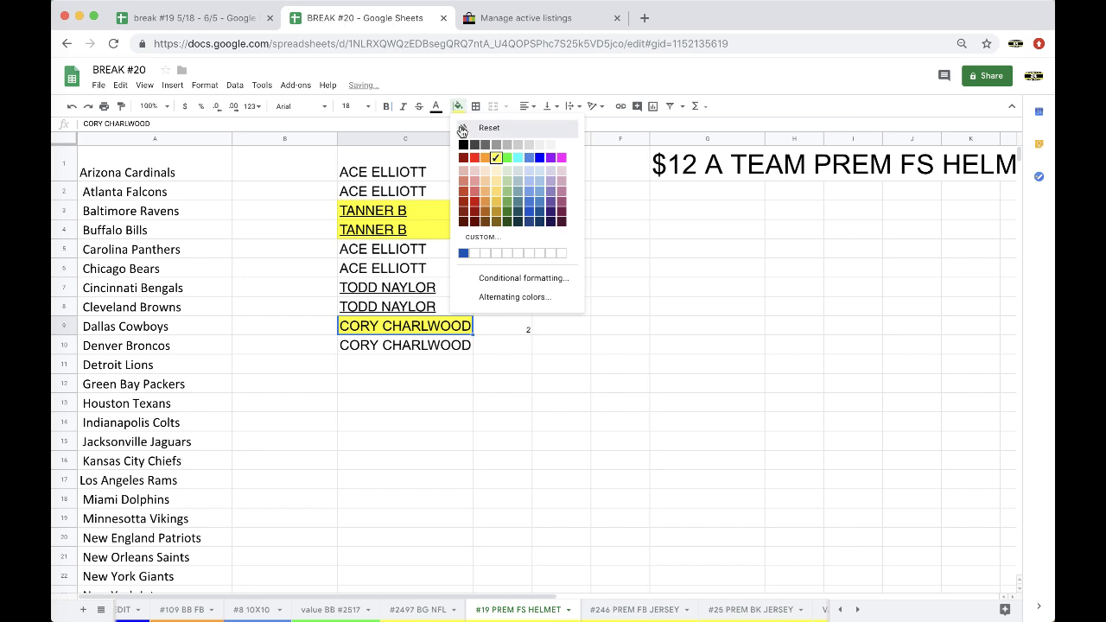
{"action": "left_click", "coordinate": [461, 126]}
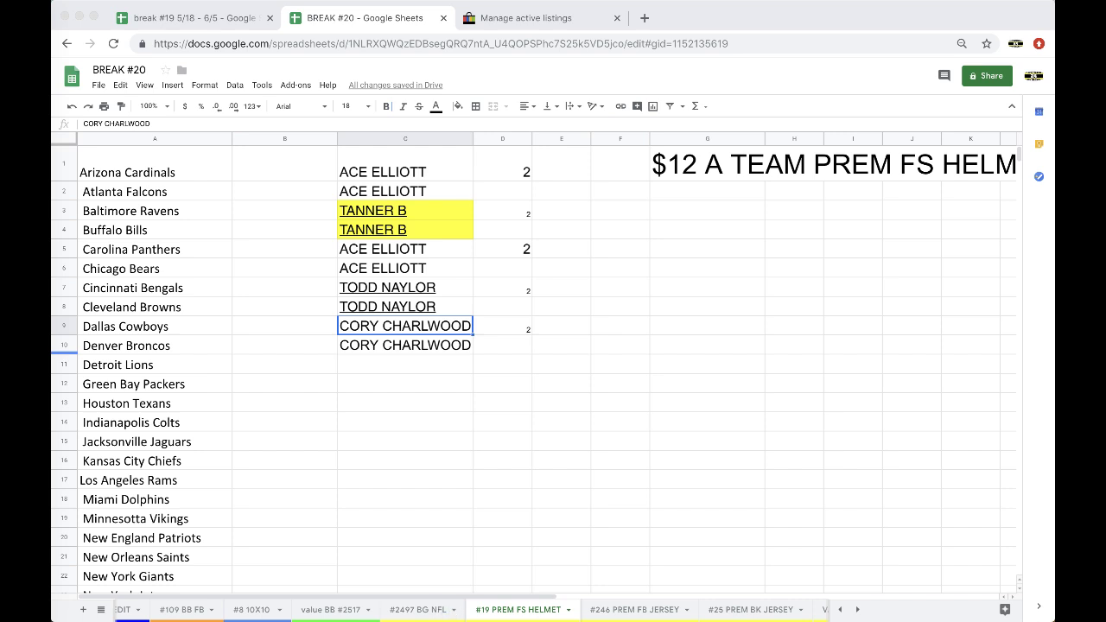
{"action": "left_click", "coordinate": [620, 614]}
Step: Paste the buyer as values only into C13 of #246 and set D13 to 3
{"action": "left_click", "coordinate": [620, 610]}
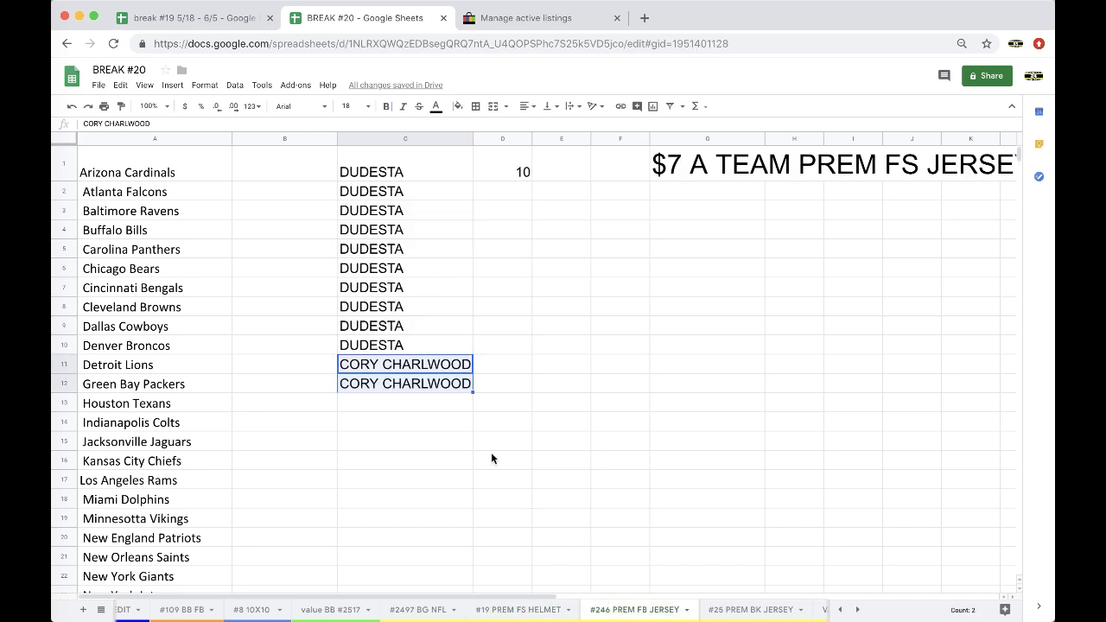
{"action": "left_click", "coordinate": [414, 403]}
{"action": "key", "text": "ctrl+v"}
{"action": "left_click", "coordinate": [487, 424]}
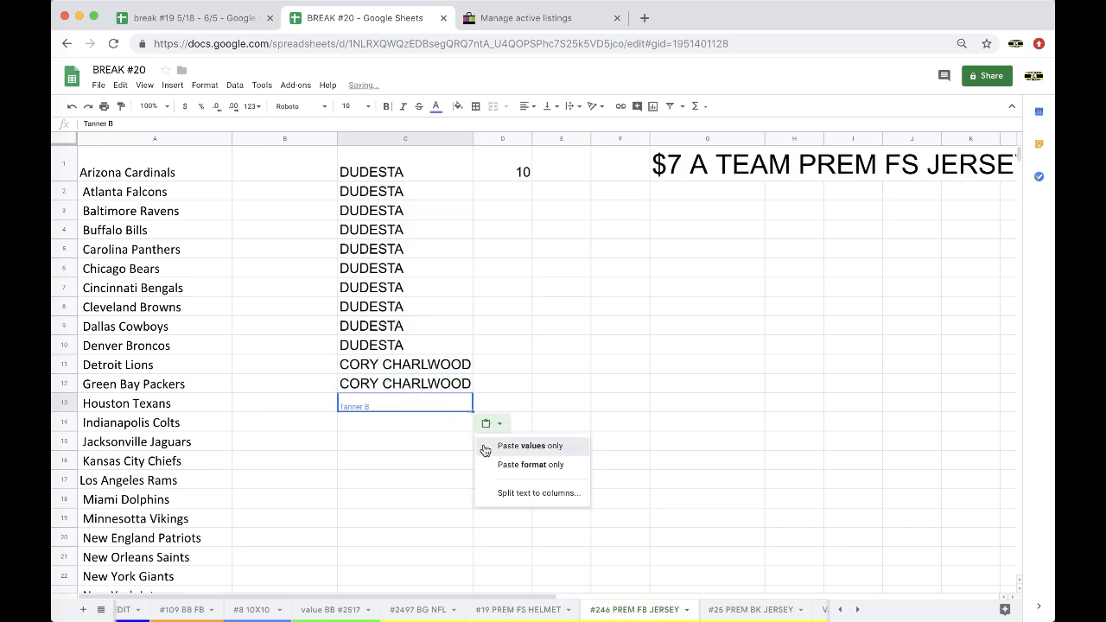
{"action": "left_click", "coordinate": [512, 444]}
{"action": "left_click", "coordinate": [496, 404]}
{"action": "type", "text": "3"}
{"action": "left_click", "coordinate": [432, 404]}
{"action": "key", "text": "Down"}
Step: Repeat the buyer in C14:C15 and fill C13:C15 yellow
{"action": "key", "text": "ctrl+v"}
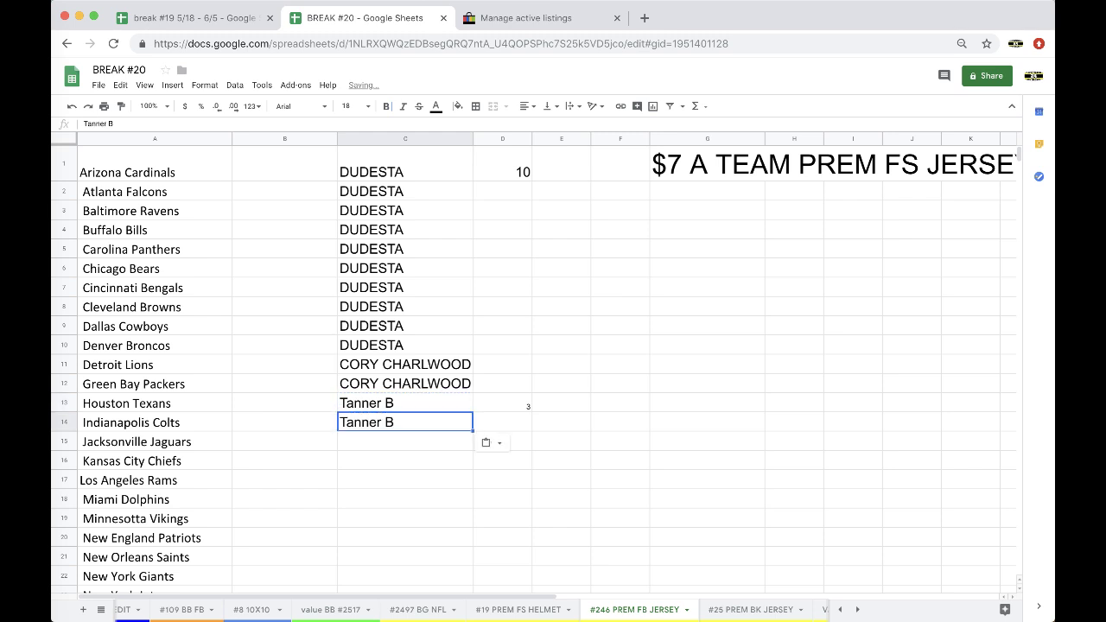
{"action": "key", "text": "Down"}
{"action": "key", "text": "ctrl+v"}
{"action": "left_click_drag", "start_coordinate": [432, 405], "coordinate": [444, 439]}
{"action": "left_click", "coordinate": [459, 105]}
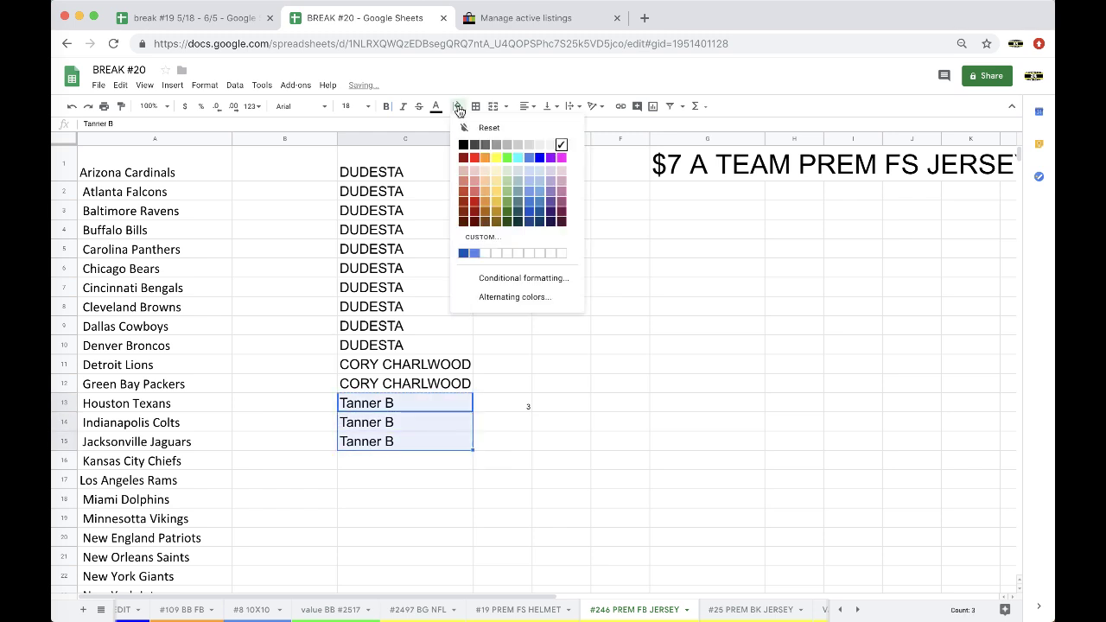
{"action": "left_click", "coordinate": [497, 157]}
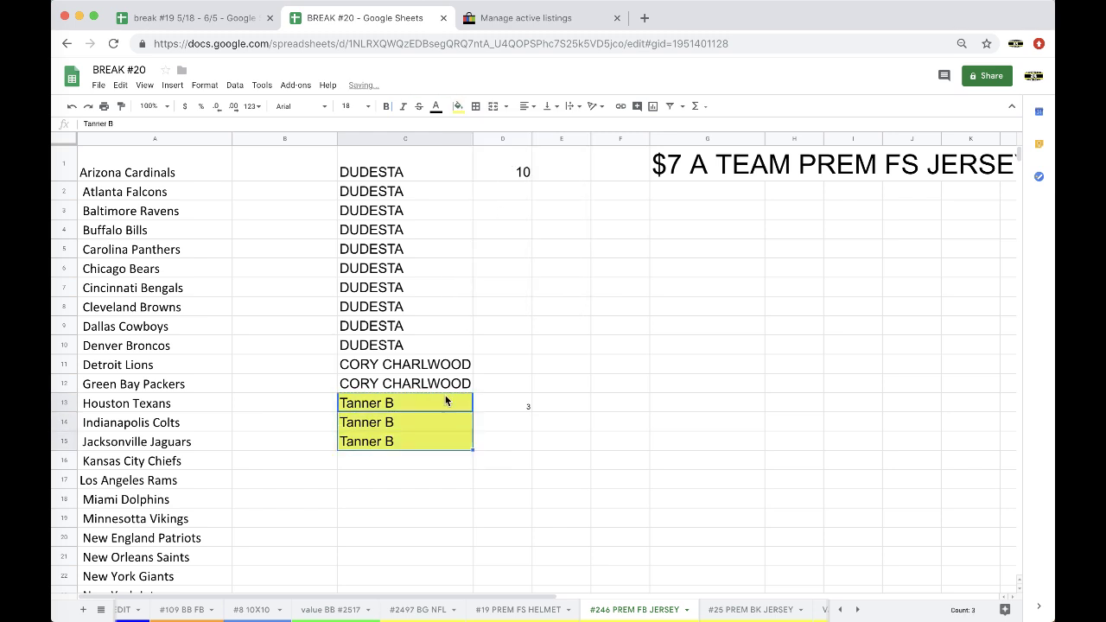
Step: Open the #2497 BG NFL sheet and select the Seattle Seahawks buyer cell C29
{"action": "left_click", "coordinate": [417, 610]}
{"action": "scroll", "coordinate": [417, 464], "scroll_direction": "down", "scroll_amount": 3}
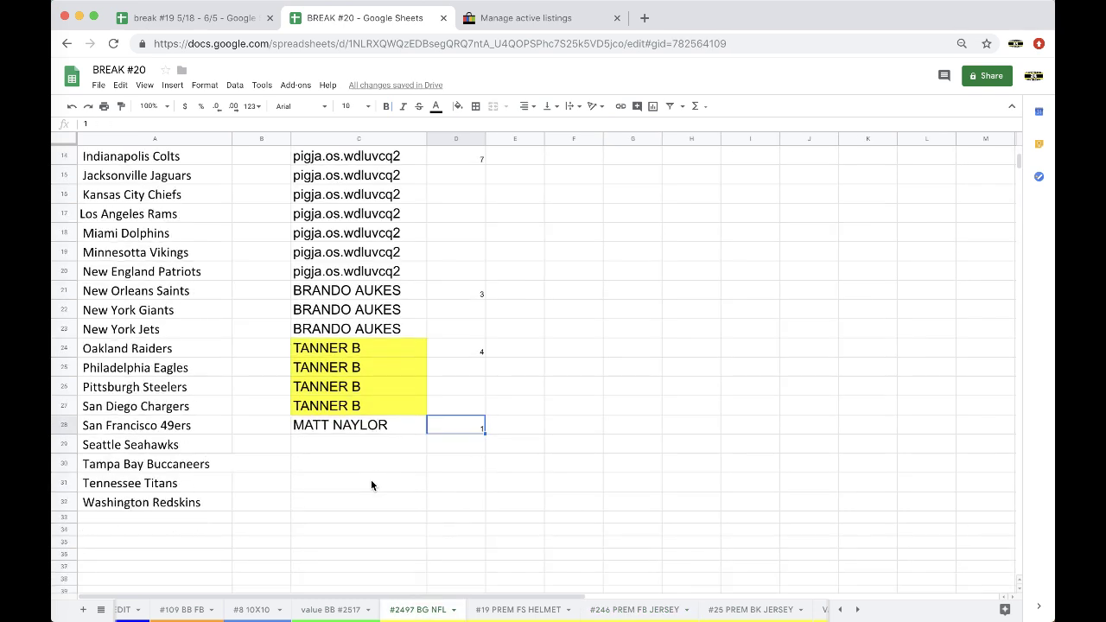
{"action": "left_click", "coordinate": [338, 385]}
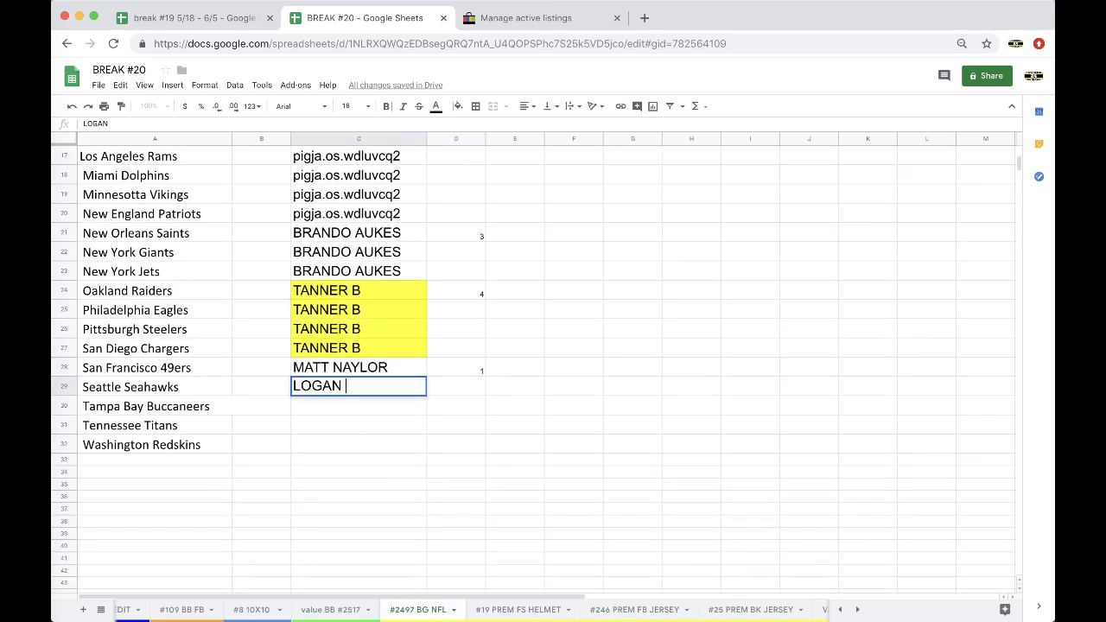
Step: Enter the new buyer's name in C29 of #2497 BG NFL, then open #8 10X10
{"action": "left_click", "coordinate": [433, 396]}
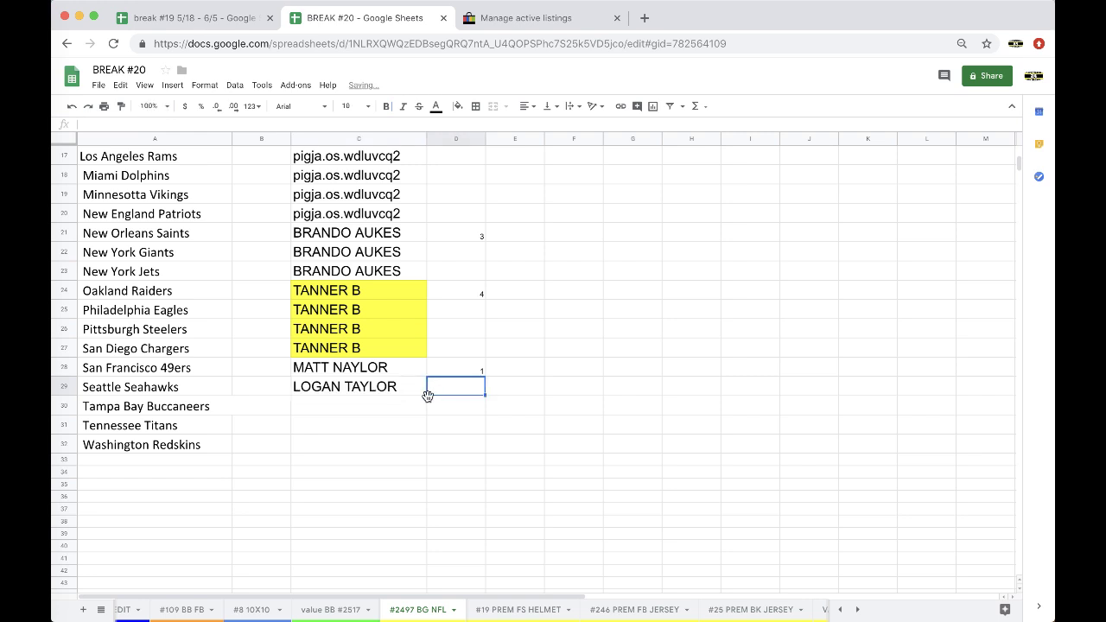
{"action": "left_click", "coordinate": [388, 391]}
{"action": "key", "text": "super+space"}
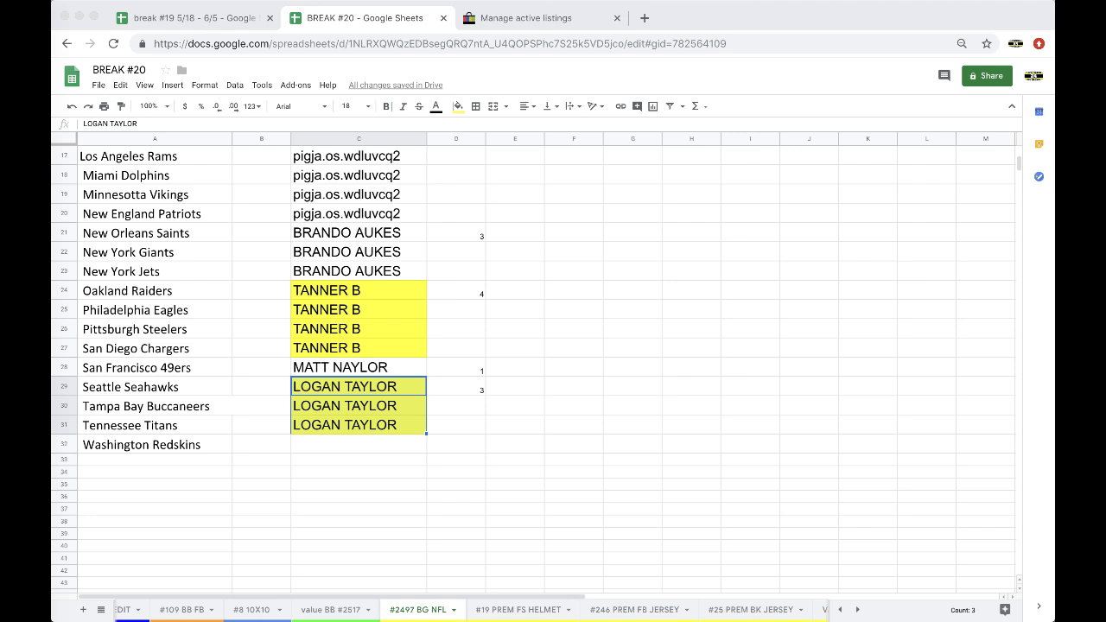
{"action": "left_click", "coordinate": [251, 611]}
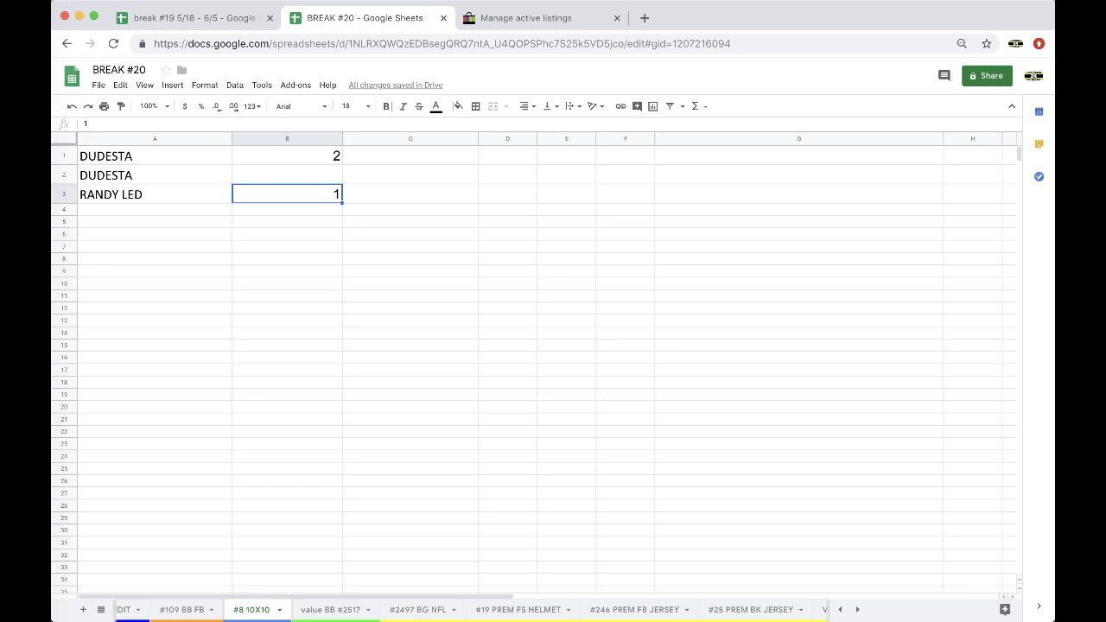
Step: Dismiss the Chrome notification and reset the fill on the Seattle Seahawks–Tennessee Titans buyer cells
{"action": "left_click", "coordinate": [420, 608]}
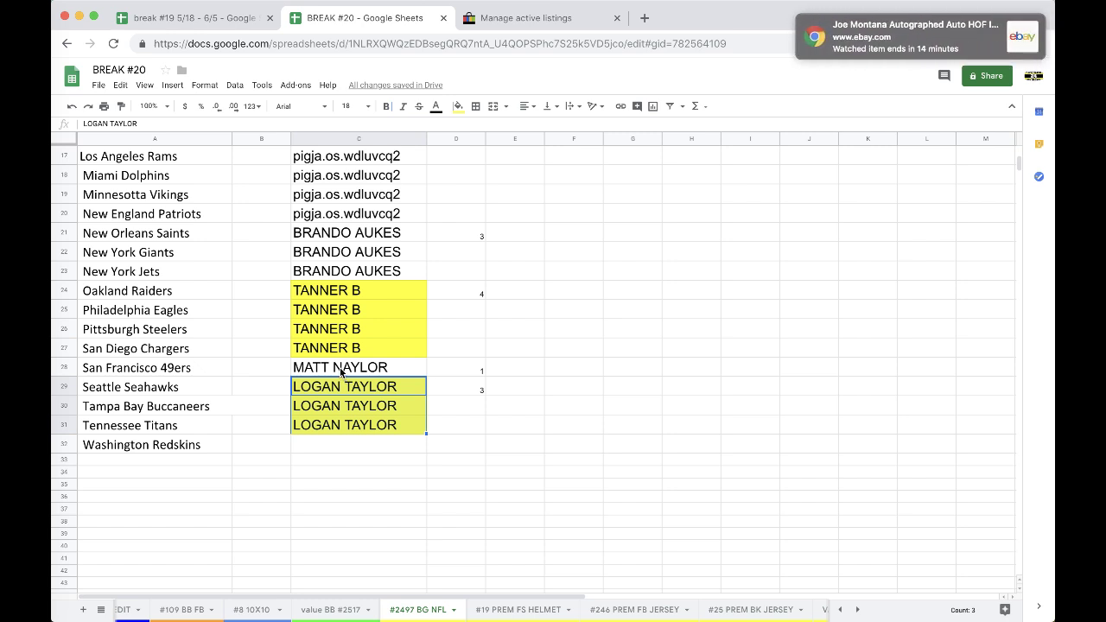
{"action": "left_click", "coordinate": [1017, 28]}
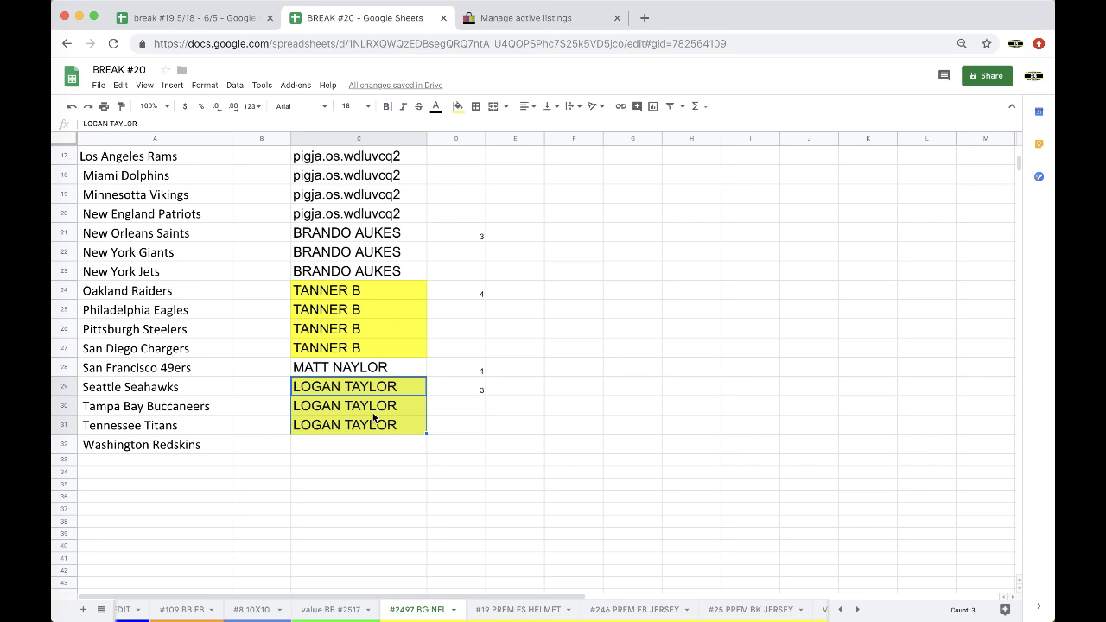
{"action": "left_click", "coordinate": [459, 106]}
{"action": "left_click", "coordinate": [488, 126]}
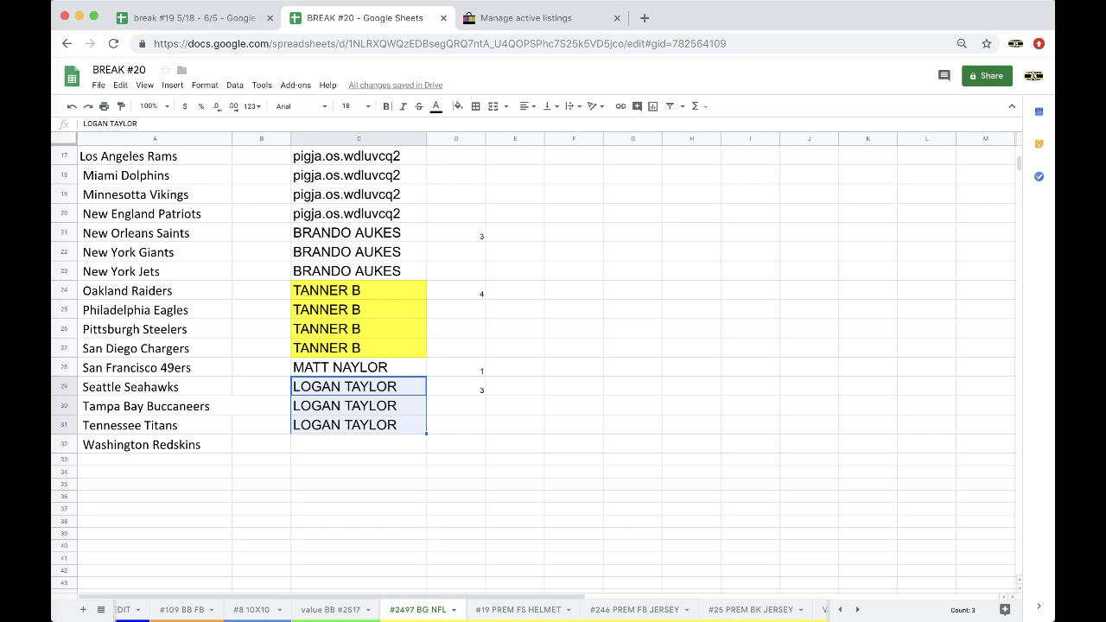
Step: Add a new buyer's name in A4 of #8 10X10 with count 1 in B4
{"action": "left_click", "coordinate": [249, 609]}
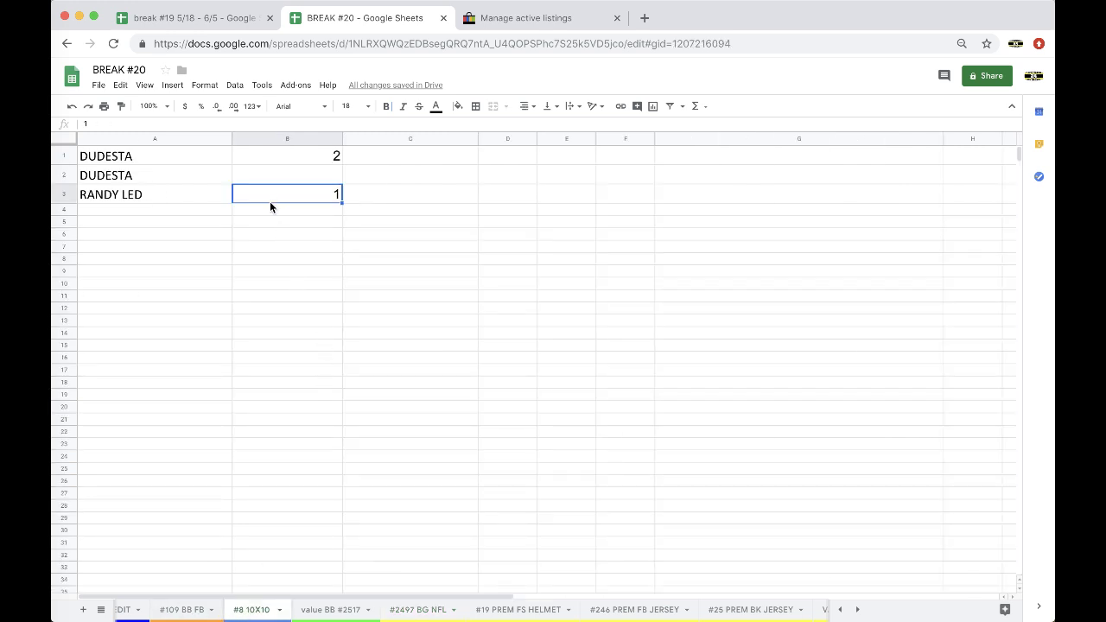
{"action": "left_click", "coordinate": [189, 211]}
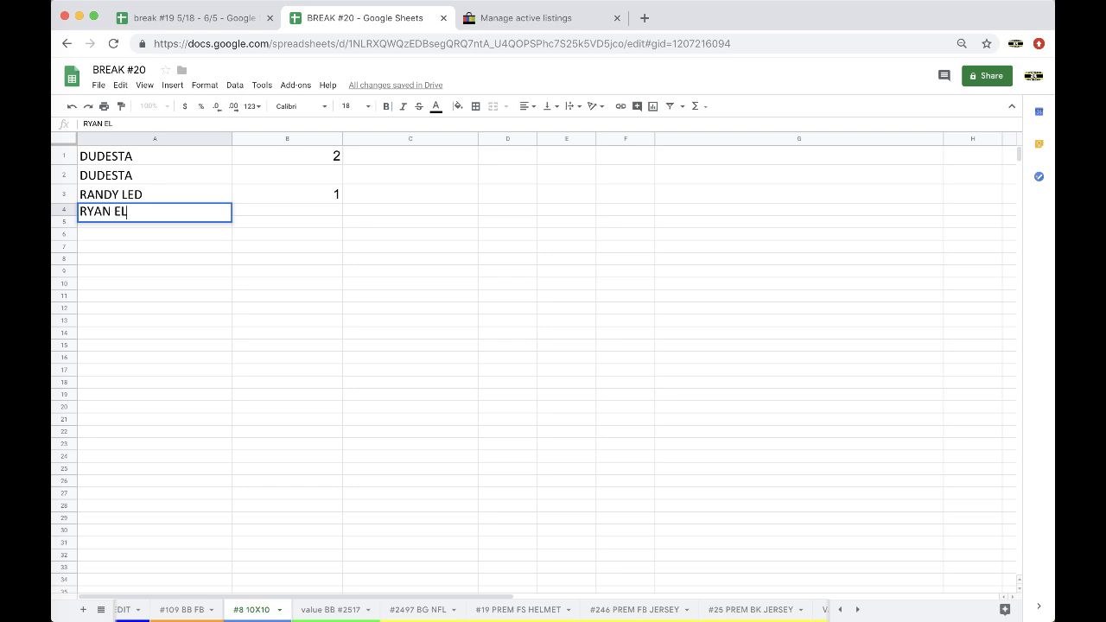
{"action": "left_click", "coordinate": [316, 214]}
{"action": "type", "text": "1"}
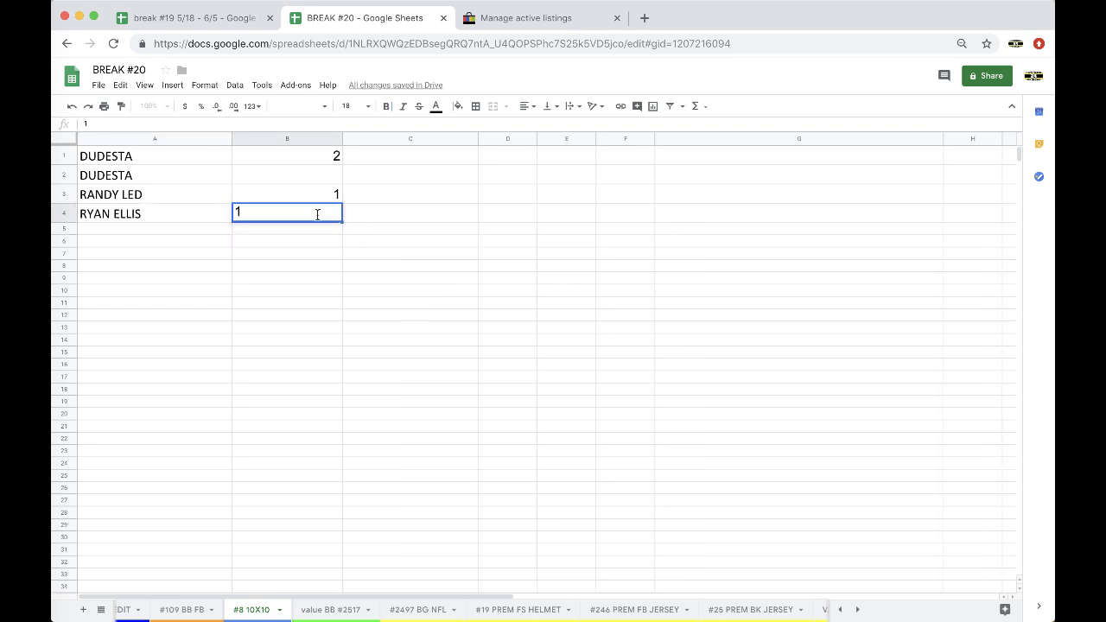
{"action": "left_click", "coordinate": [393, 611]}
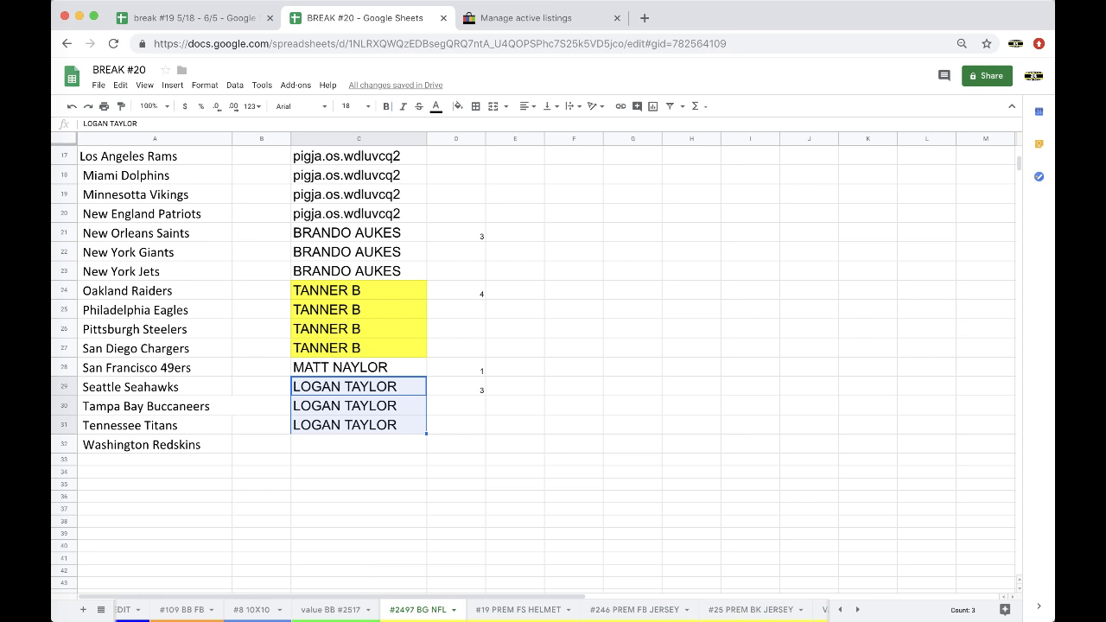
Step: Review the value BB #2517, #2497 BG NFL and #19 PREM FS HELMET sheets, ending on #8 10X10
{"action": "left_click", "coordinate": [350, 610]}
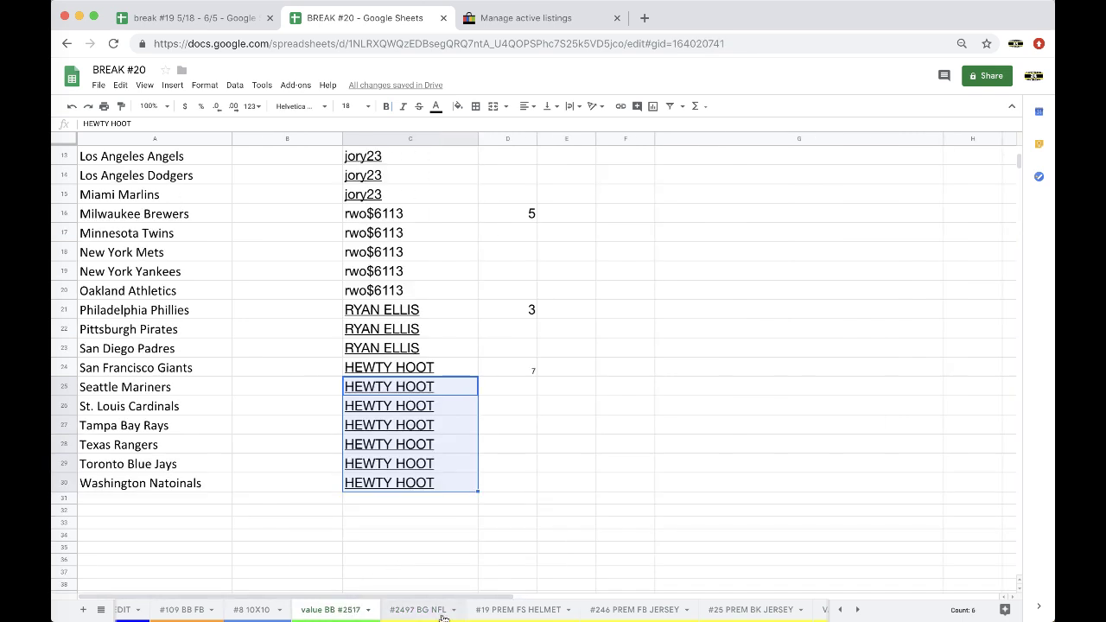
{"action": "left_click", "coordinate": [419, 609]}
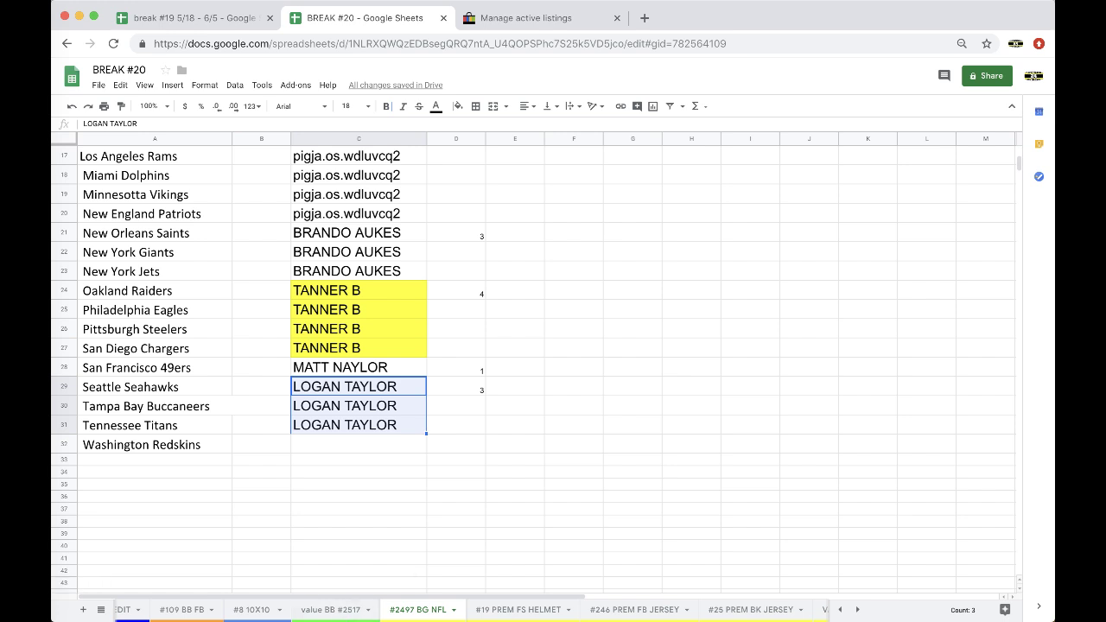
{"action": "left_click", "coordinate": [277, 608]}
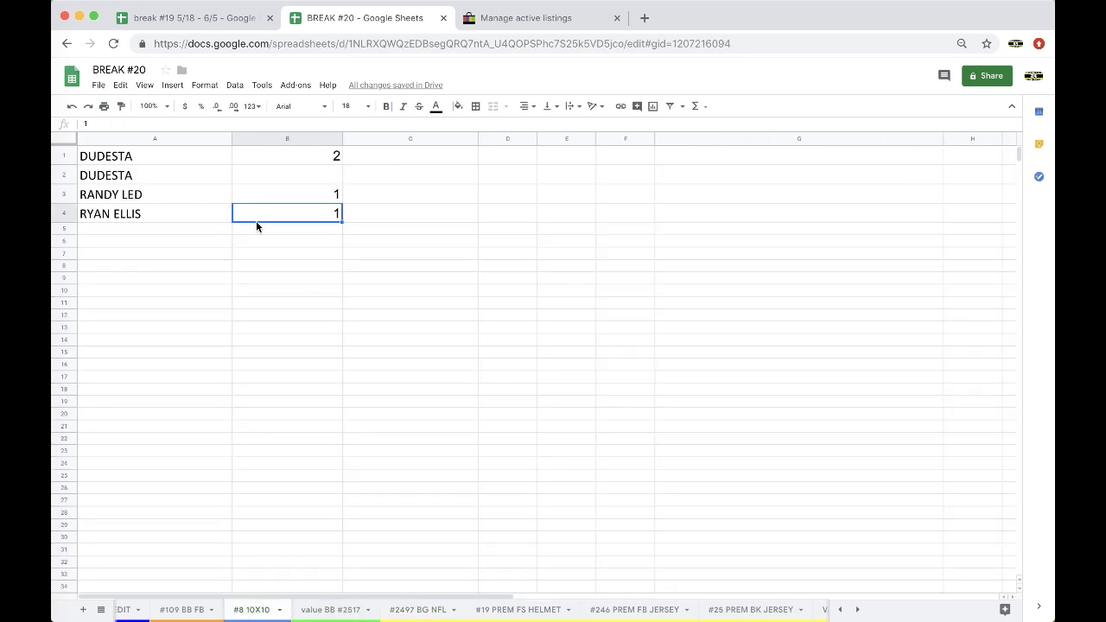
{"action": "left_click", "coordinate": [173, 229]}
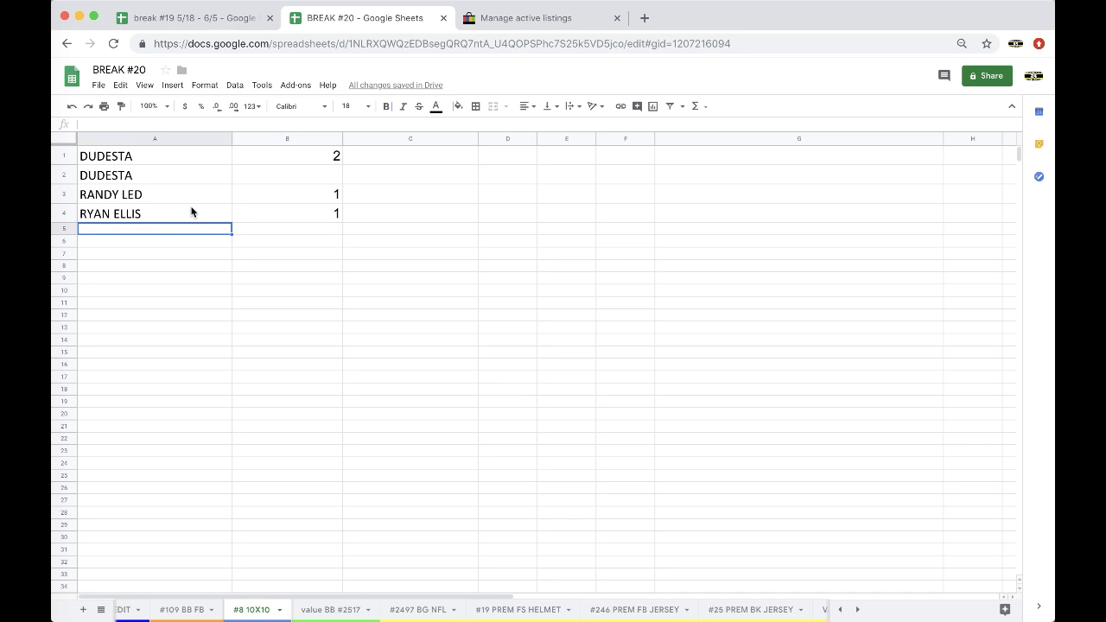
{"action": "left_click", "coordinate": [331, 609]}
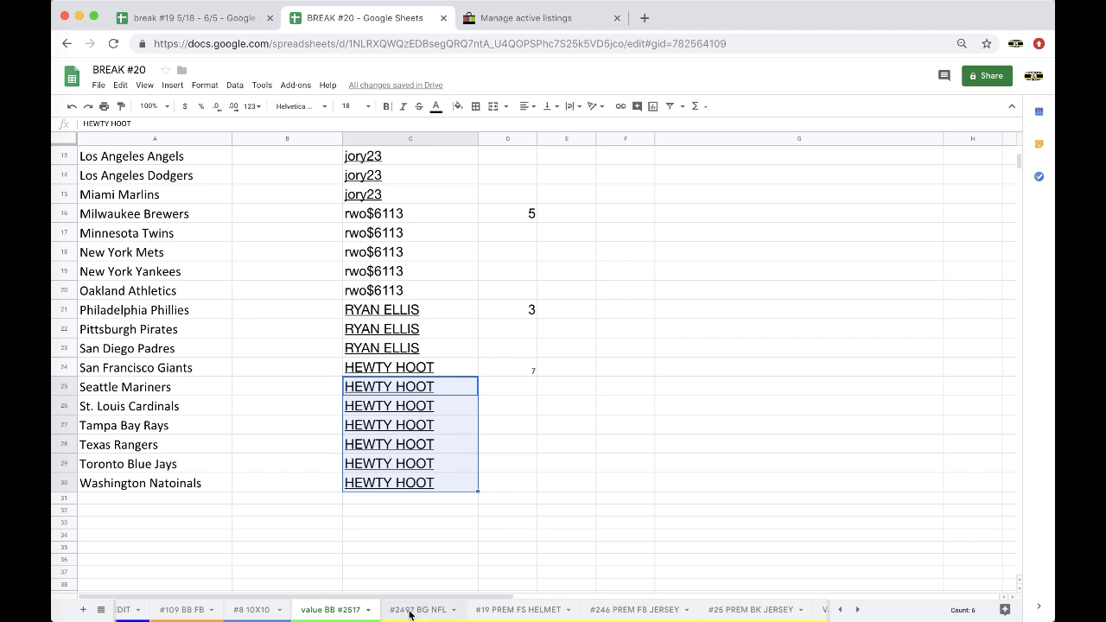
{"action": "left_click", "coordinate": [410, 610]}
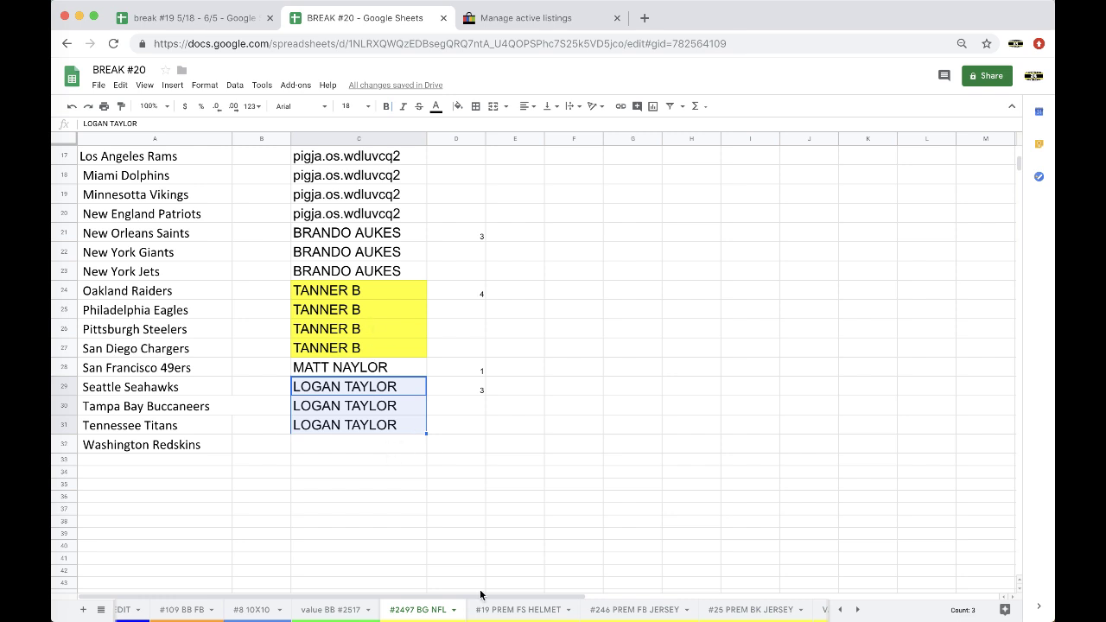
{"action": "left_click", "coordinate": [522, 610]}
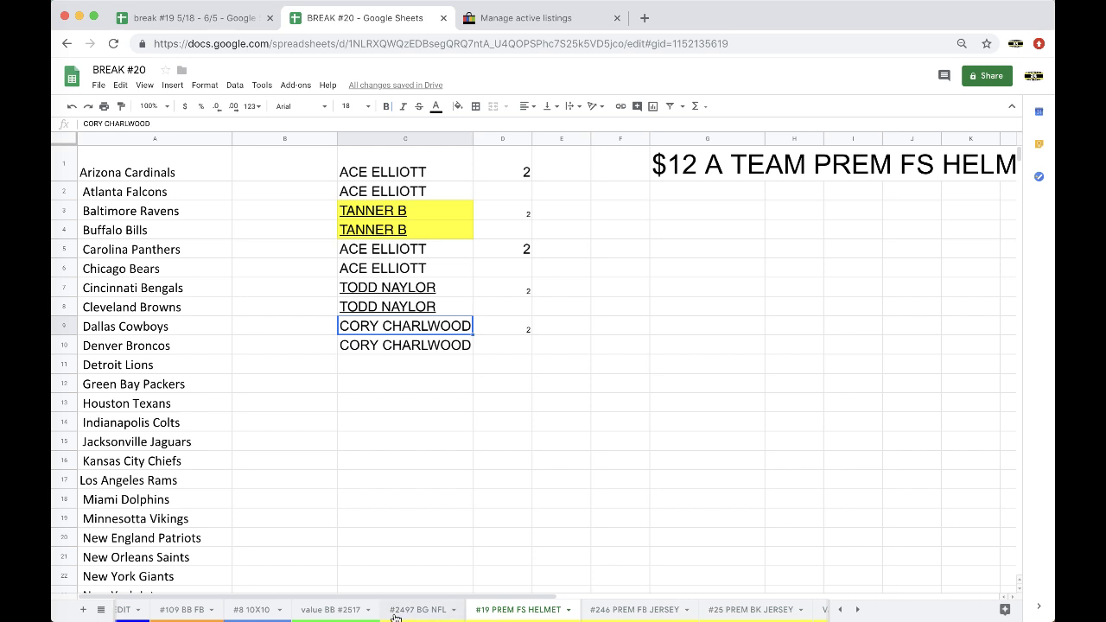
{"action": "left_click", "coordinate": [265, 610]}
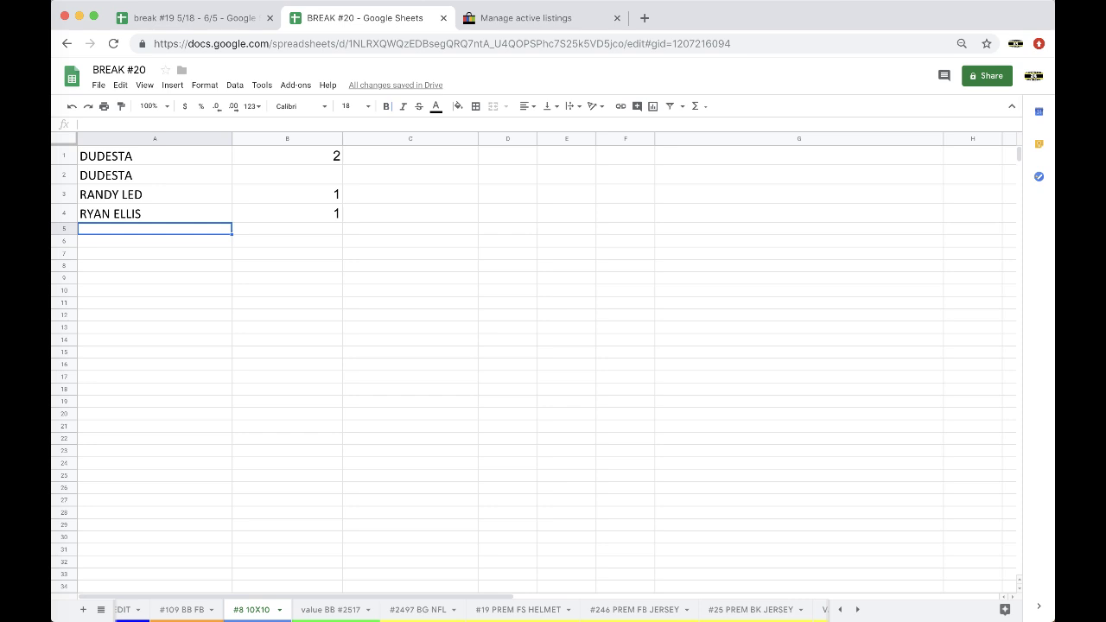
Step: Enter a fifth buyer's name in A5 of #8 10X10 with count 1
{"action": "type", "text": "TANNER B"}
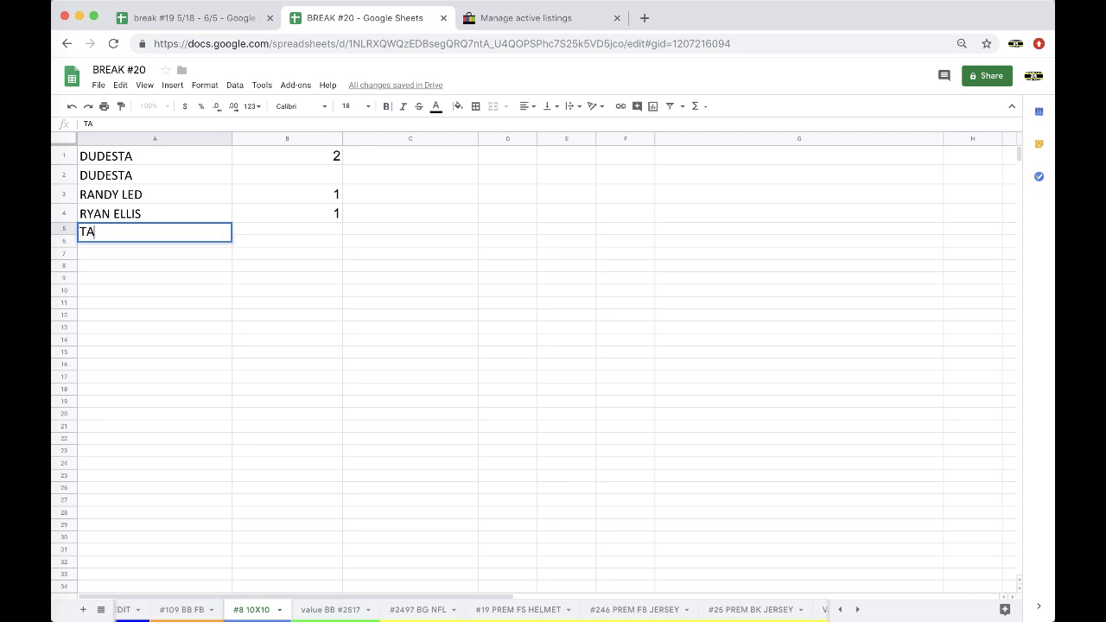
{"action": "left_click", "coordinate": [263, 230]}
{"action": "type", "text": "1"}
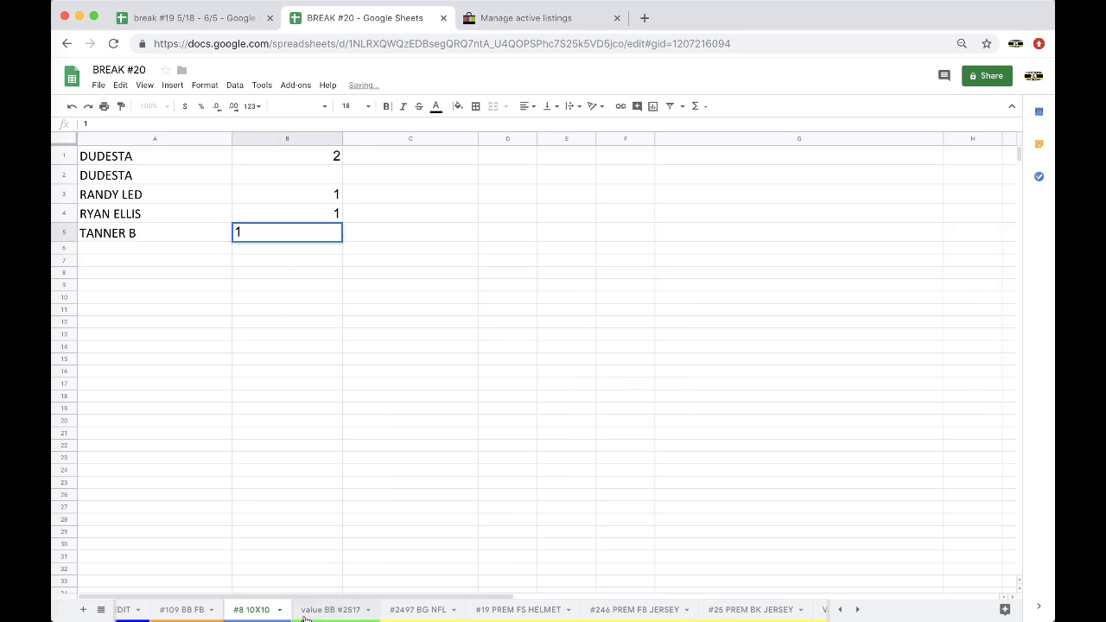
Step: On #246 PREM FB JERSEY, copy the buyer's entry into the Kansas City Chiefs cell C16
{"action": "scroll", "coordinate": [259, 610], "scroll_direction": "left", "scroll_amount": 3}
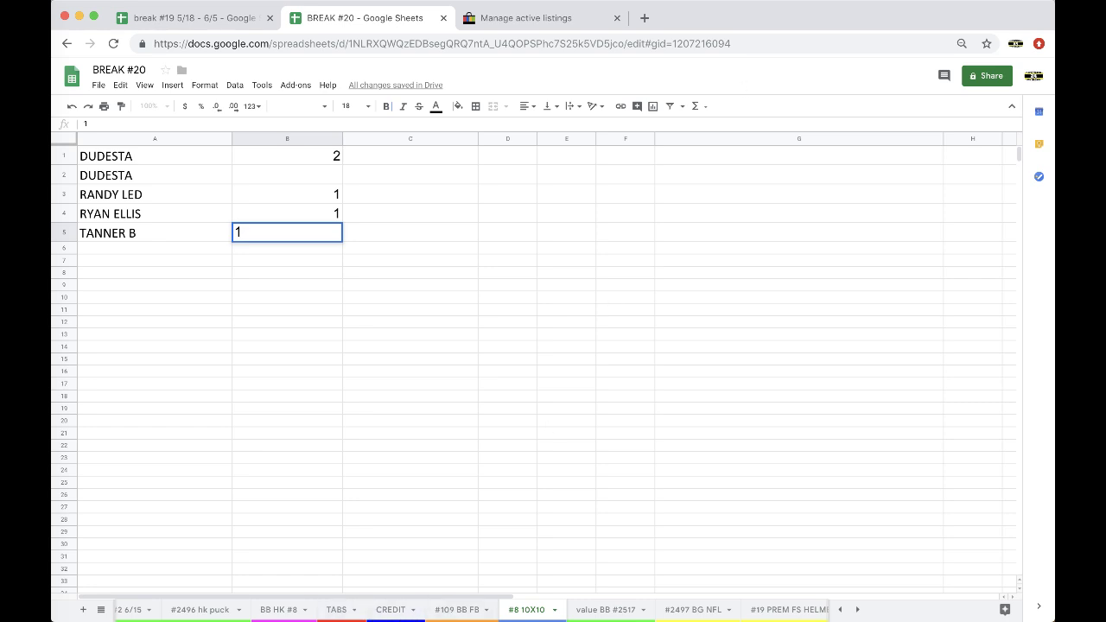
{"action": "scroll", "coordinate": [598, 610], "scroll_direction": "right", "scroll_amount": 3}
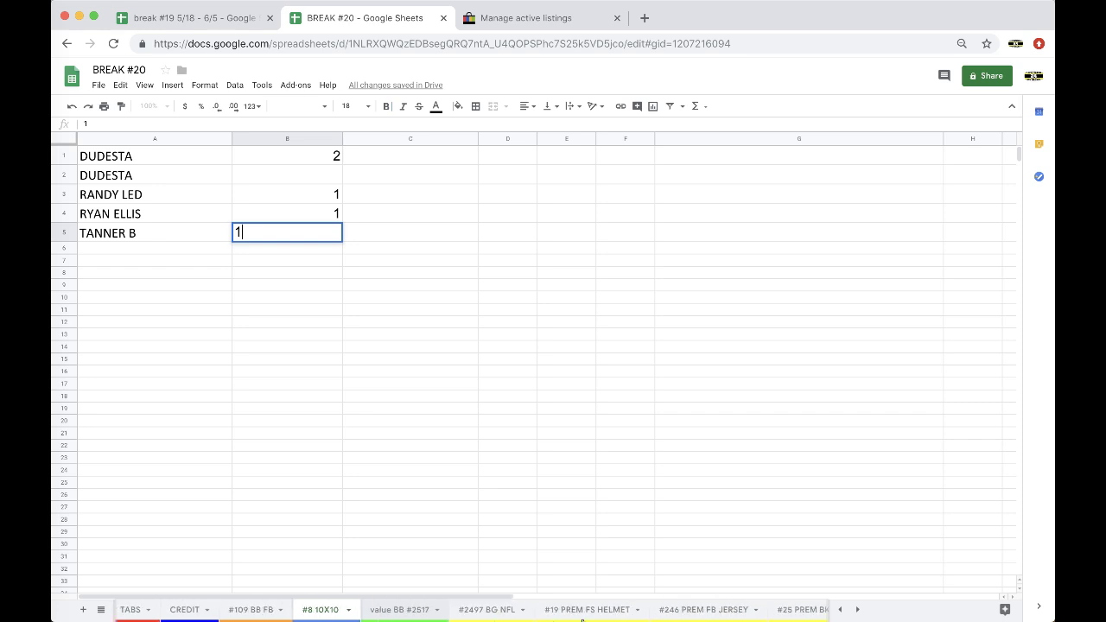
{"action": "left_click", "coordinate": [598, 610]}
{"action": "left_click", "coordinate": [688, 609]}
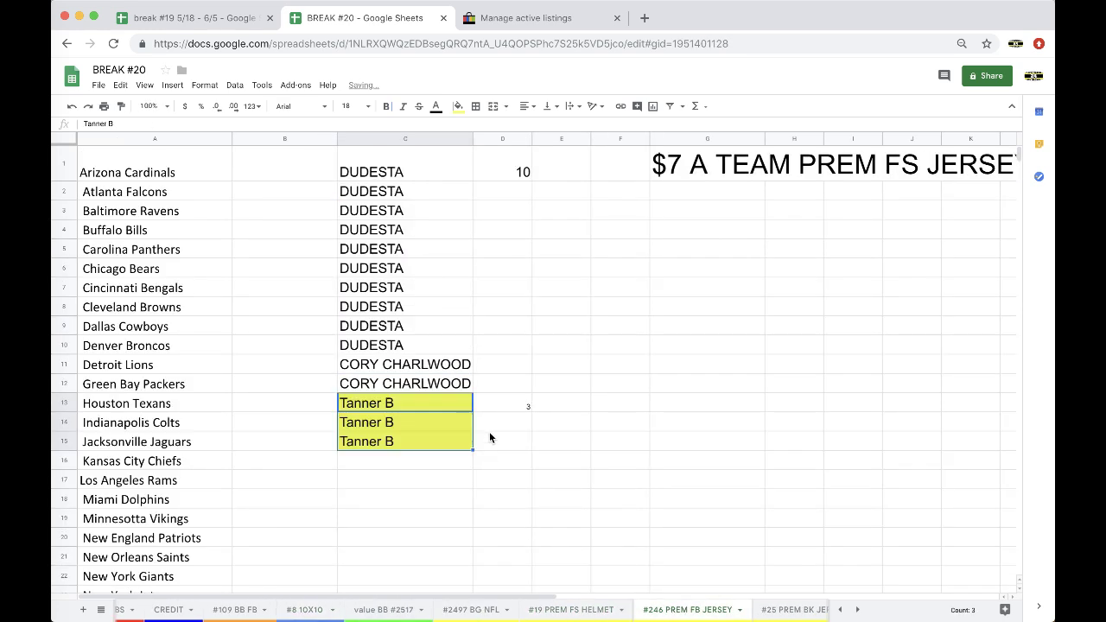
{"action": "left_click", "coordinate": [491, 412]}
{"action": "left_click", "coordinate": [425, 442]}
{"action": "left_click", "coordinate": [424, 461]}
{"action": "type", "text": "Tanner B"}
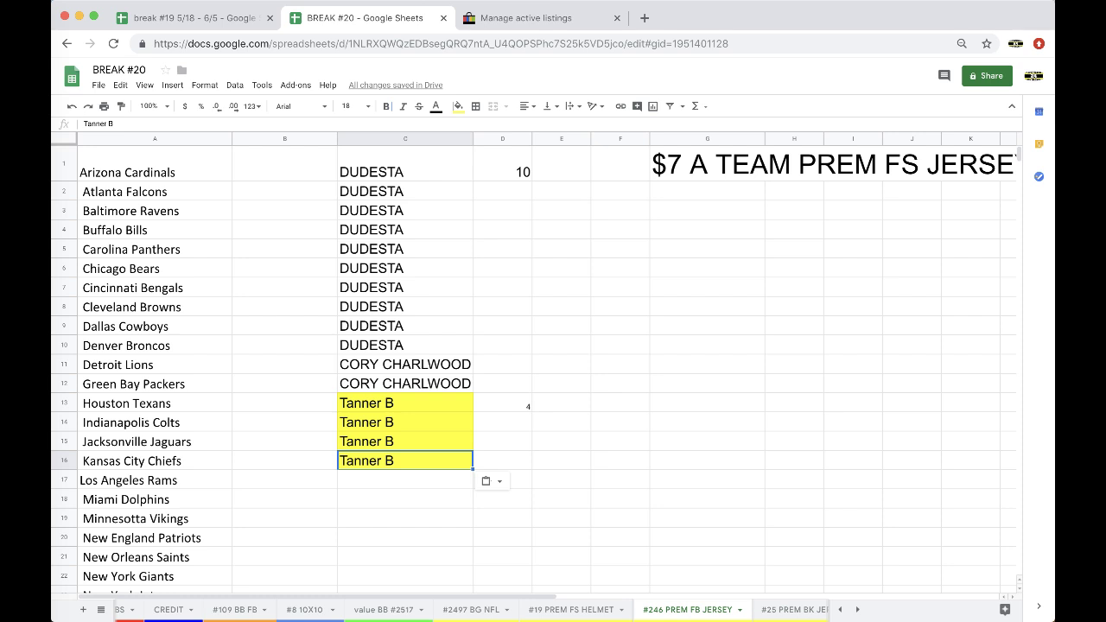
Step: On #8 10X10, add a buyer in row 6 with count 2 and repeat the name in row 7
{"action": "left_click", "coordinate": [305, 610]}
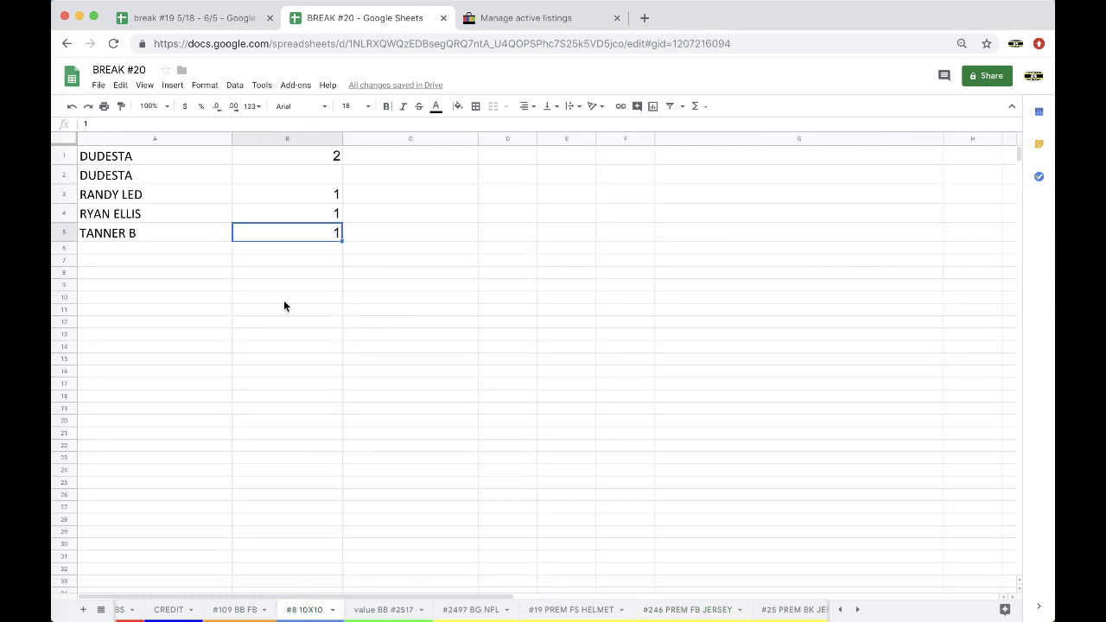
{"action": "left_click", "coordinate": [187, 250]}
{"action": "type", "text": "HEWTY "}
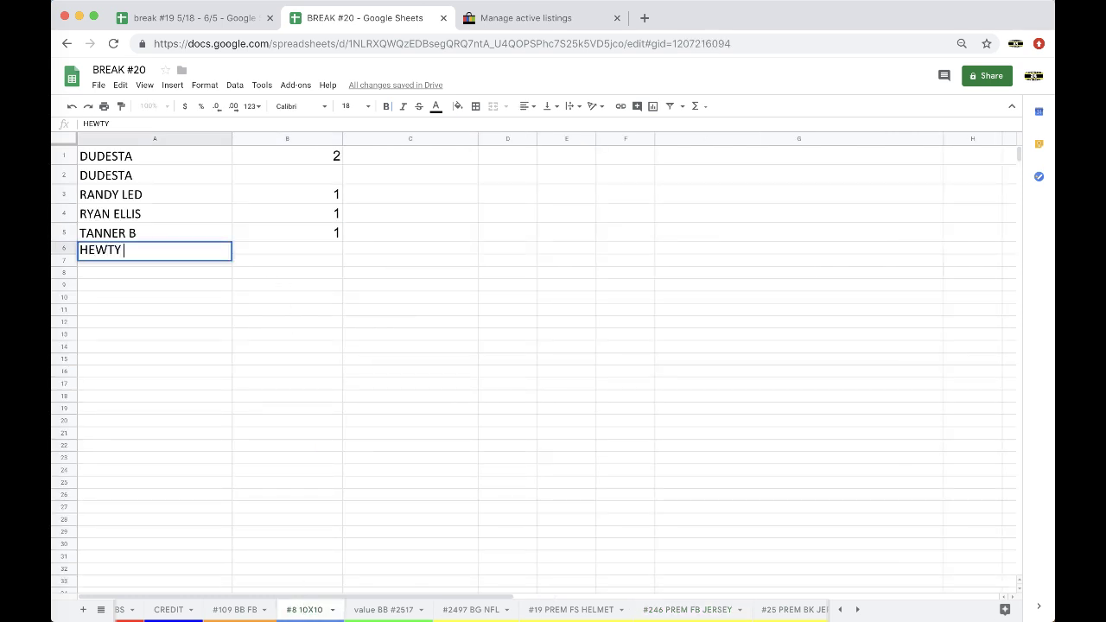
{"action": "type", "text": "HOOT"}
{"action": "left_click", "coordinate": [268, 252]}
{"action": "type", "text": "2"}
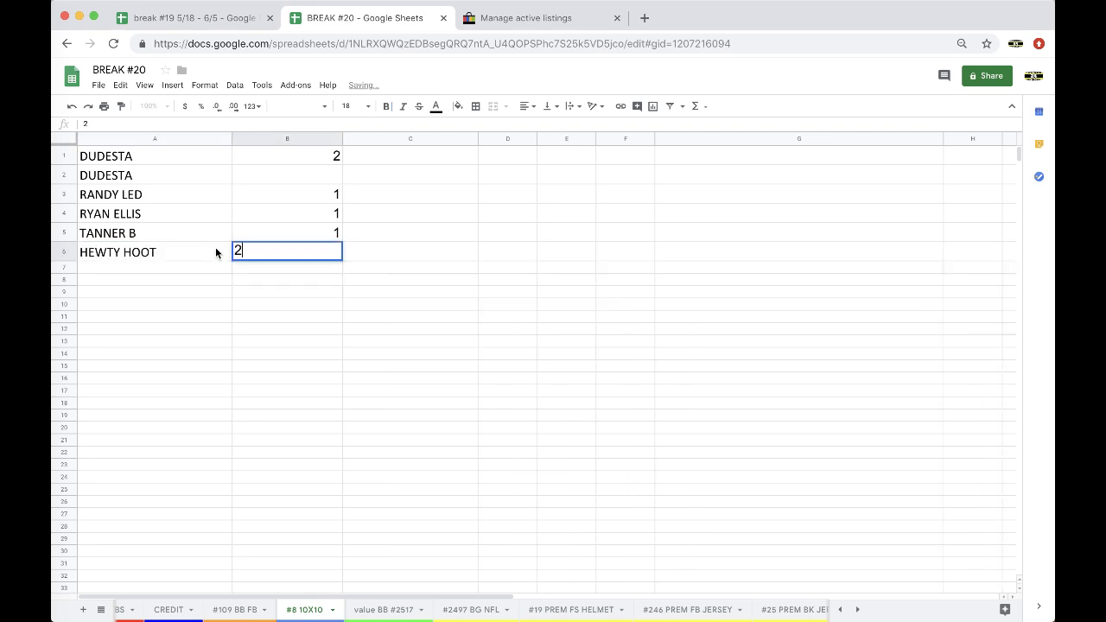
{"action": "left_click", "coordinate": [215, 247]}
{"action": "key", "text": "ctrl+c"}
{"action": "key", "text": "Down"}
{"action": "key", "text": "ctrl+v"}
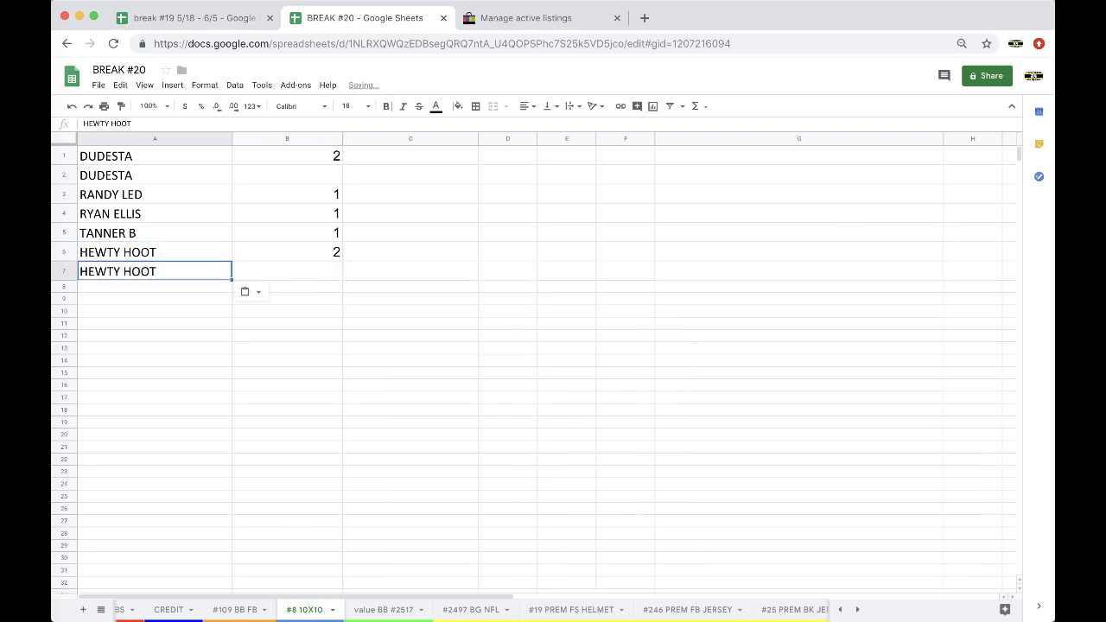
Step: Add another buyer in row 8 with count 1 and fill rows 6–8 yellow
{"action": "left_click", "coordinate": [109, 289]}
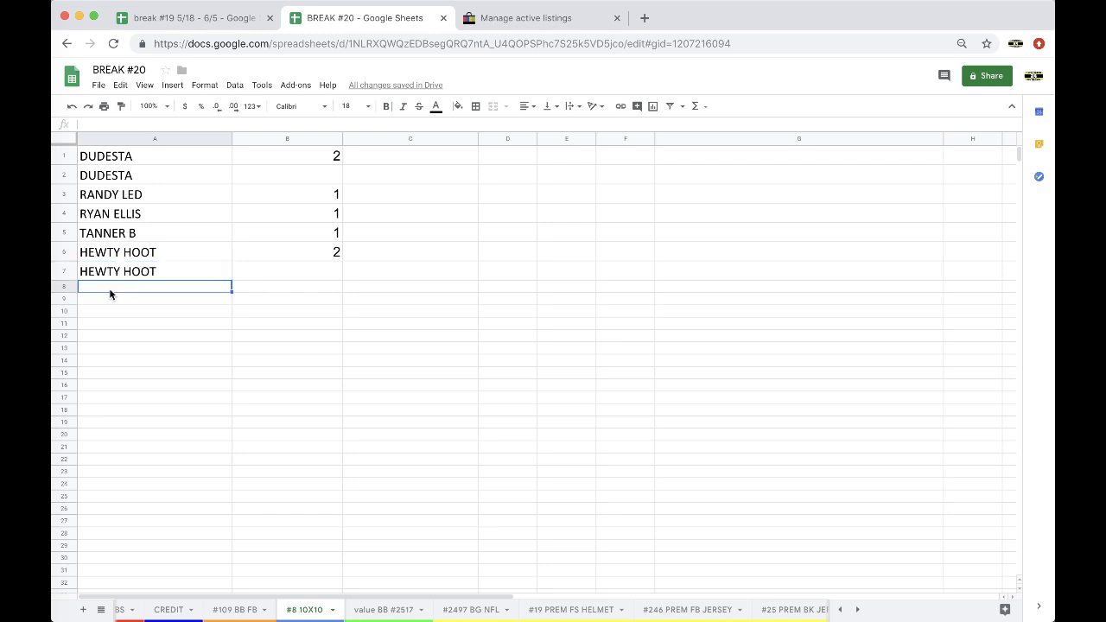
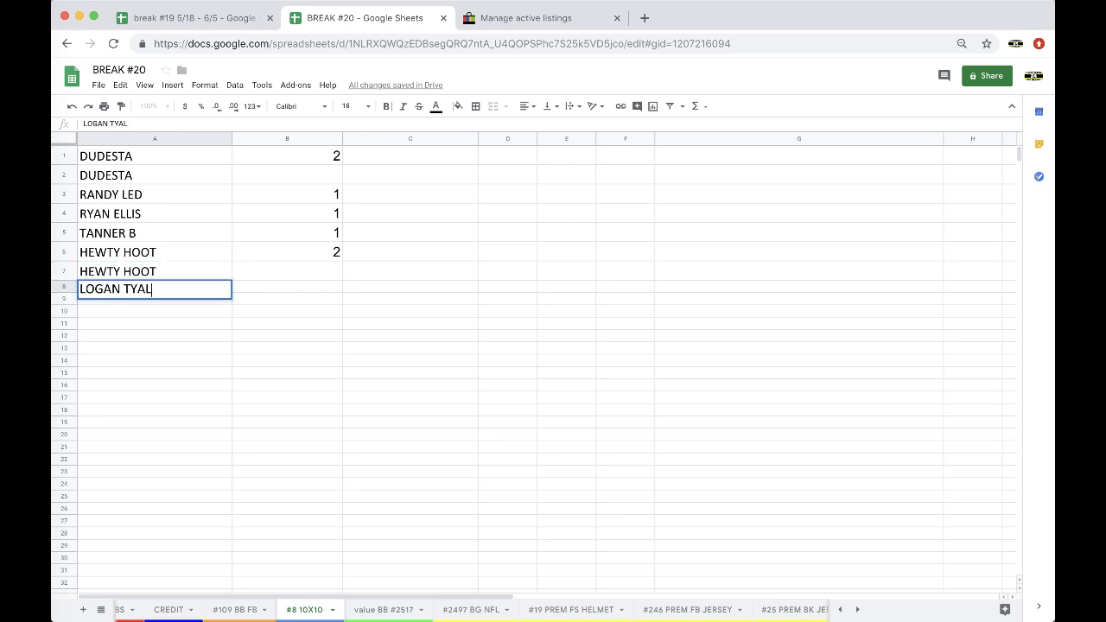
{"action": "key", "text": "Tab"}
{"action": "type", "text": "1"}
{"action": "left_click_drag", "start_coordinate": [173, 251], "coordinate": [267, 285]}
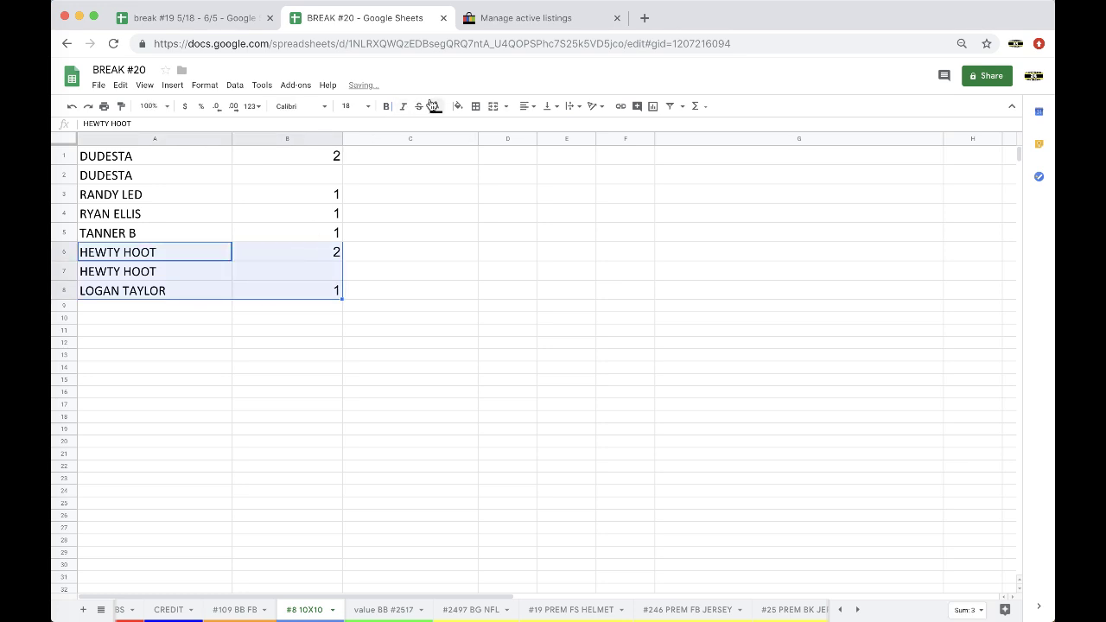
{"action": "left_click", "coordinate": [458, 105]}
{"action": "left_click", "coordinate": [497, 155]}
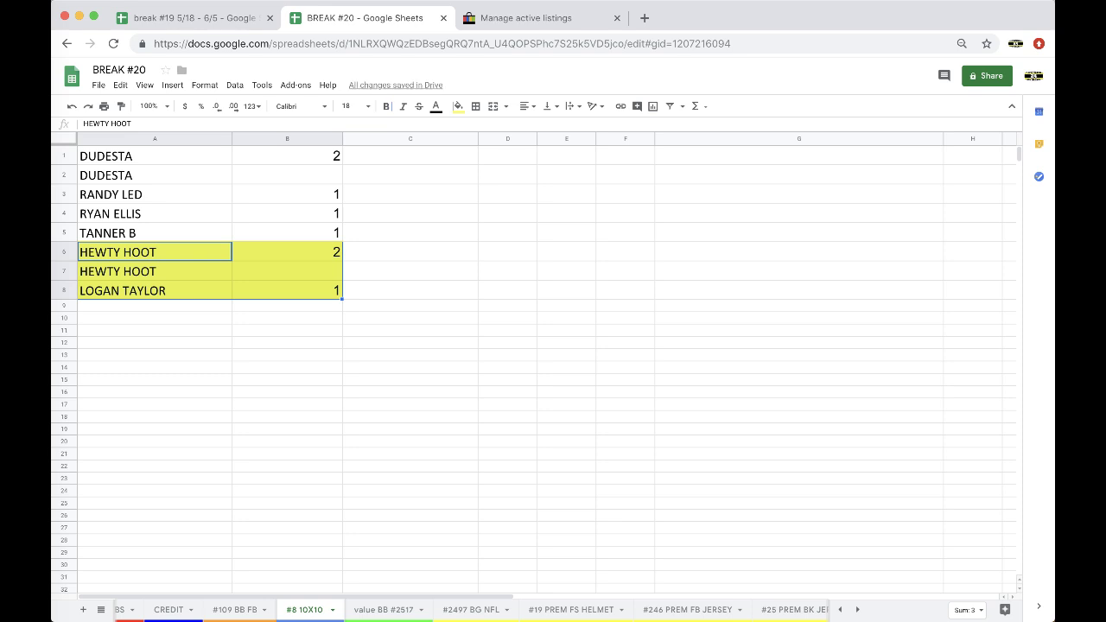
Step: Add a buyer in A9 with quantity 1 in B9, fixing the misplaced count, and fill A9:B9 yellow
{"action": "left_click", "coordinate": [194, 310]}
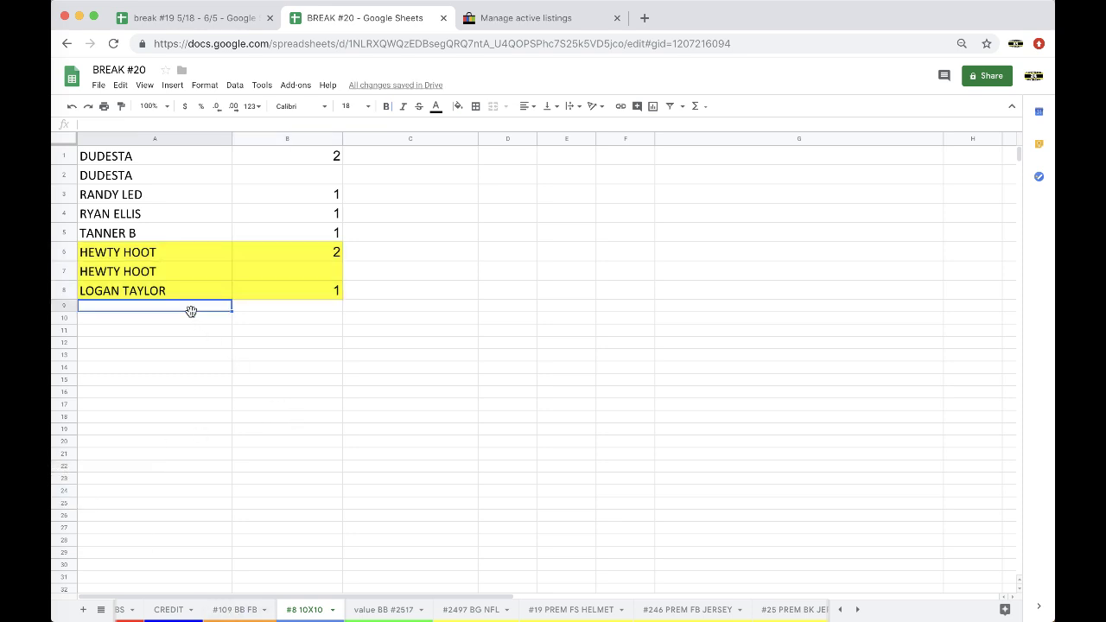
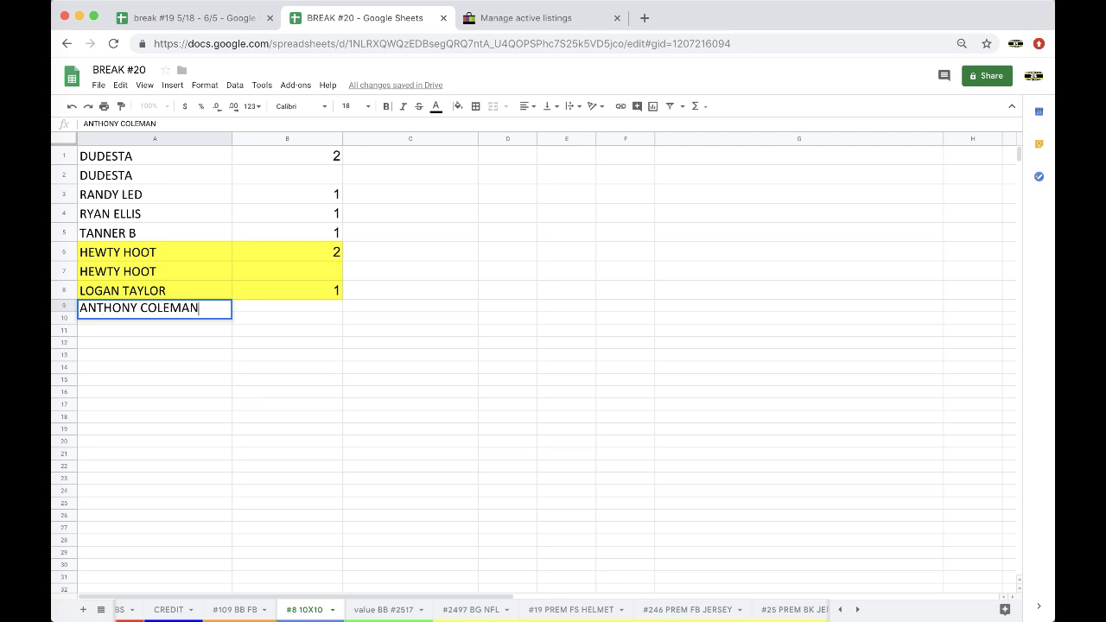
{"action": "left_click", "coordinate": [271, 317]}
{"action": "type", "text": "1"}
{"action": "left_click", "coordinate": [250, 309]}
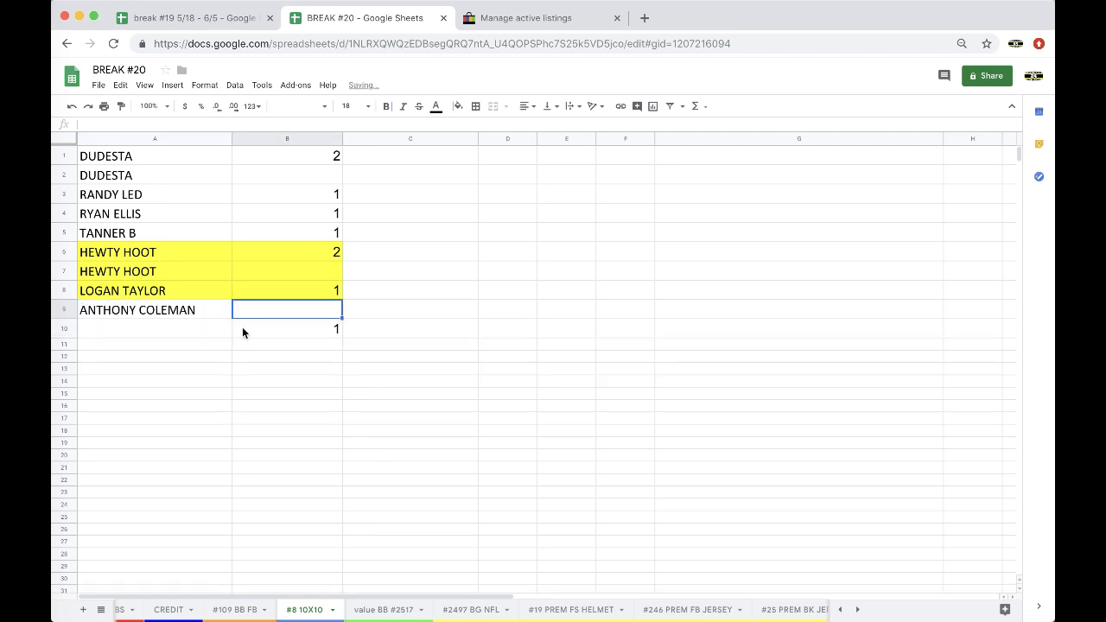
{"action": "left_click", "coordinate": [251, 328]}
{"action": "key", "text": "Delete"}
{"action": "key", "text": "Up"}
{"action": "type", "text": "1"}
{"action": "left_click_drag", "start_coordinate": [147, 314], "coordinate": [238, 308]}
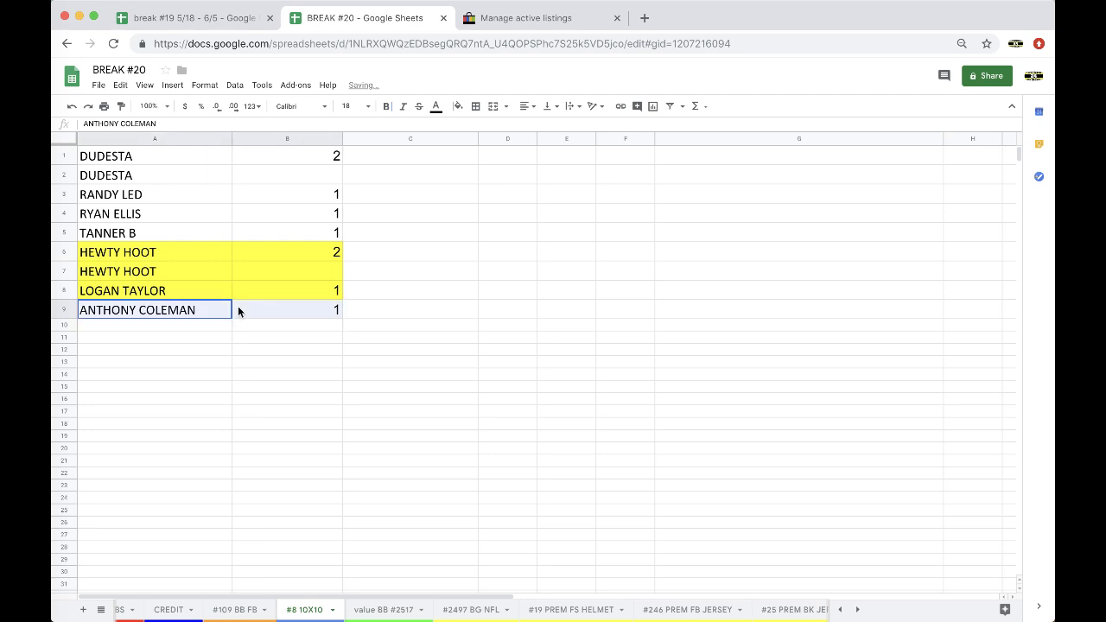
{"action": "left_click", "coordinate": [458, 107]}
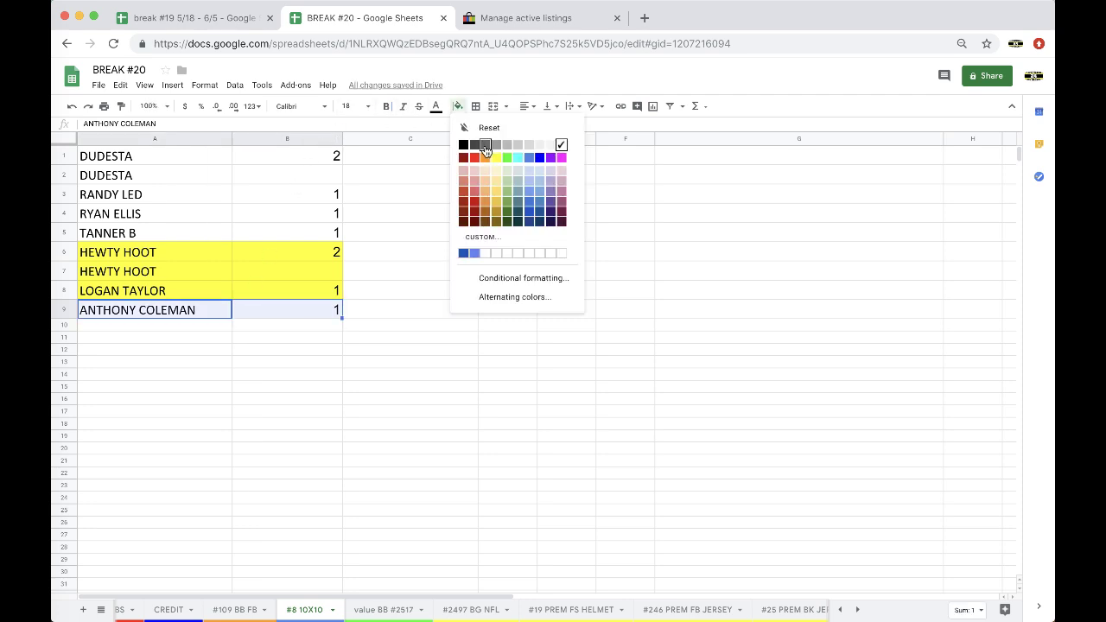
{"action": "left_click", "coordinate": [496, 161]}
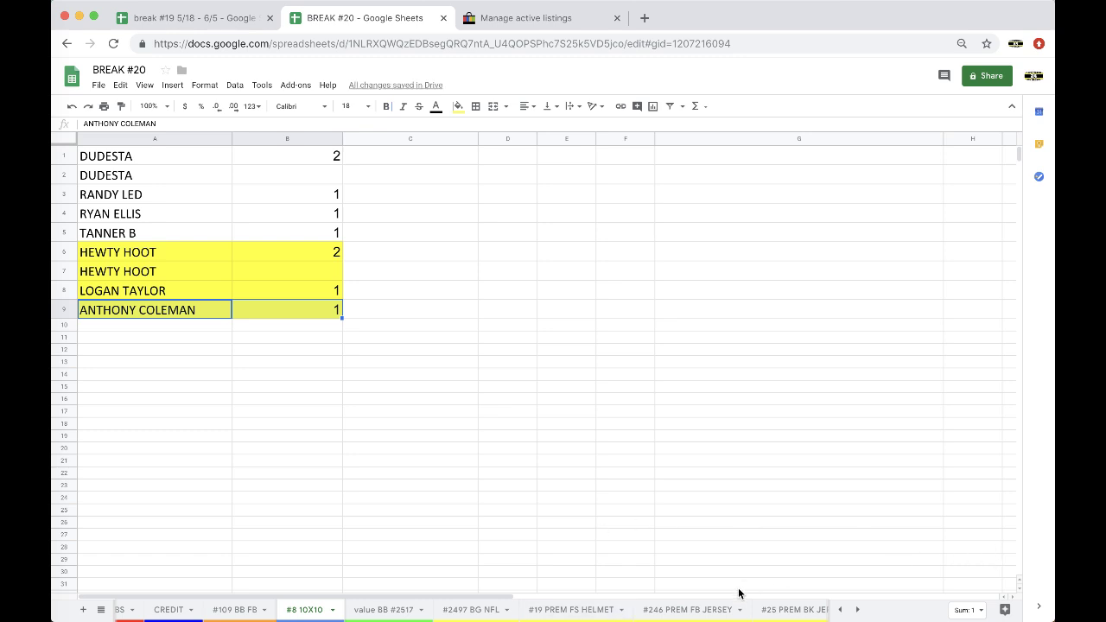
{"action": "left_click_drag", "start_coordinate": [160, 251], "coordinate": [275, 268]}
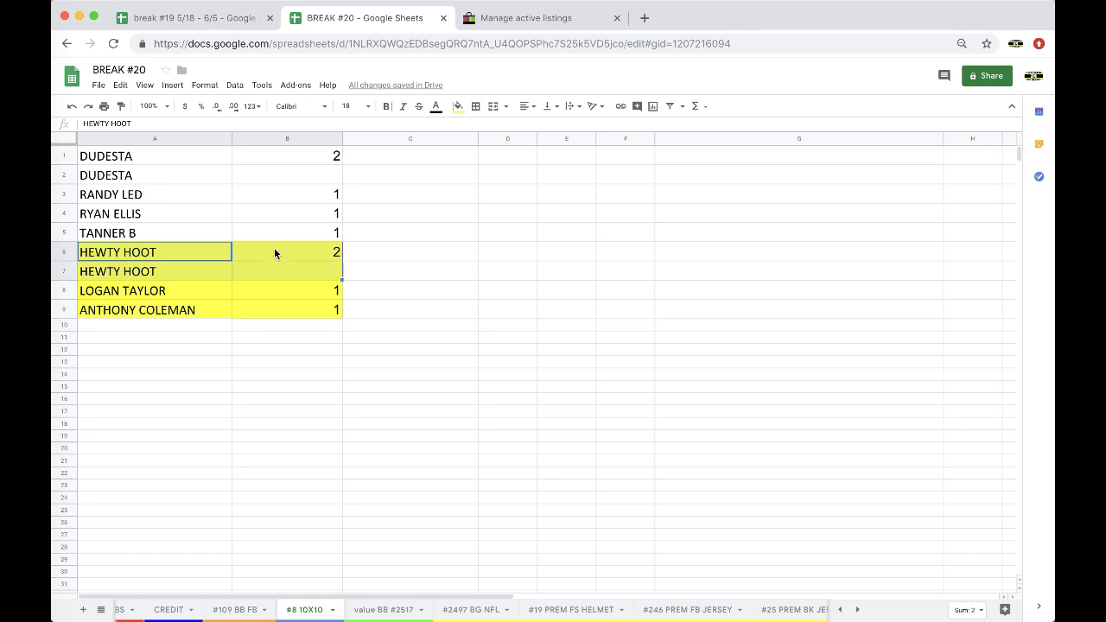
Step: Reset the fill colour on A6:B7, A8:B8 and A9:B9 of #8 10X10
{"action": "left_click", "coordinate": [458, 105]}
{"action": "left_click", "coordinate": [472, 125]}
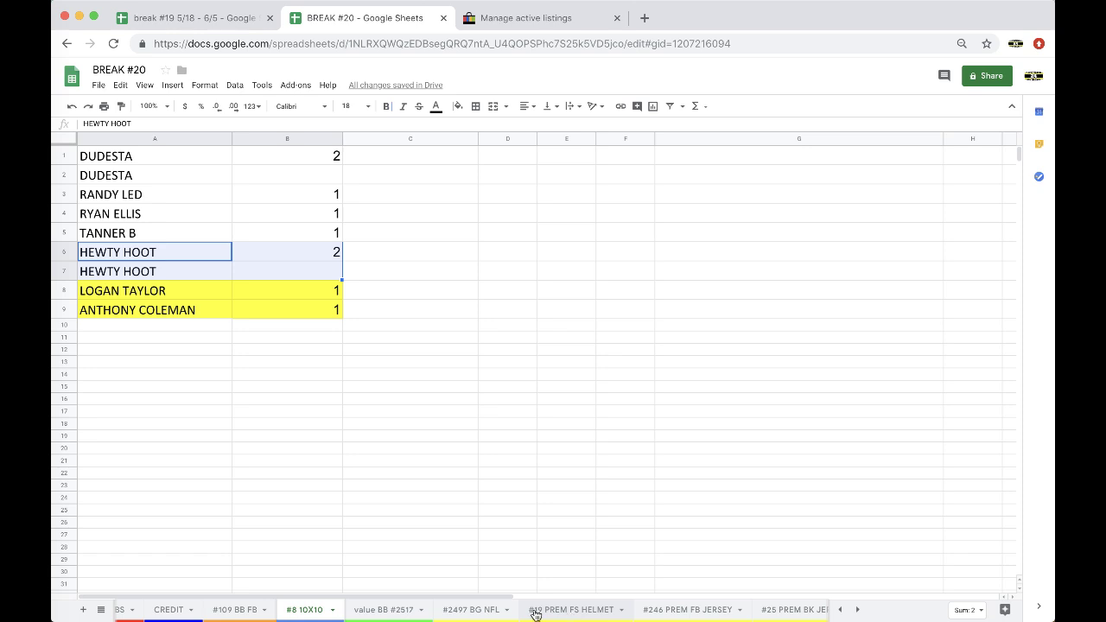
{"action": "left_click", "coordinate": [173, 291]}
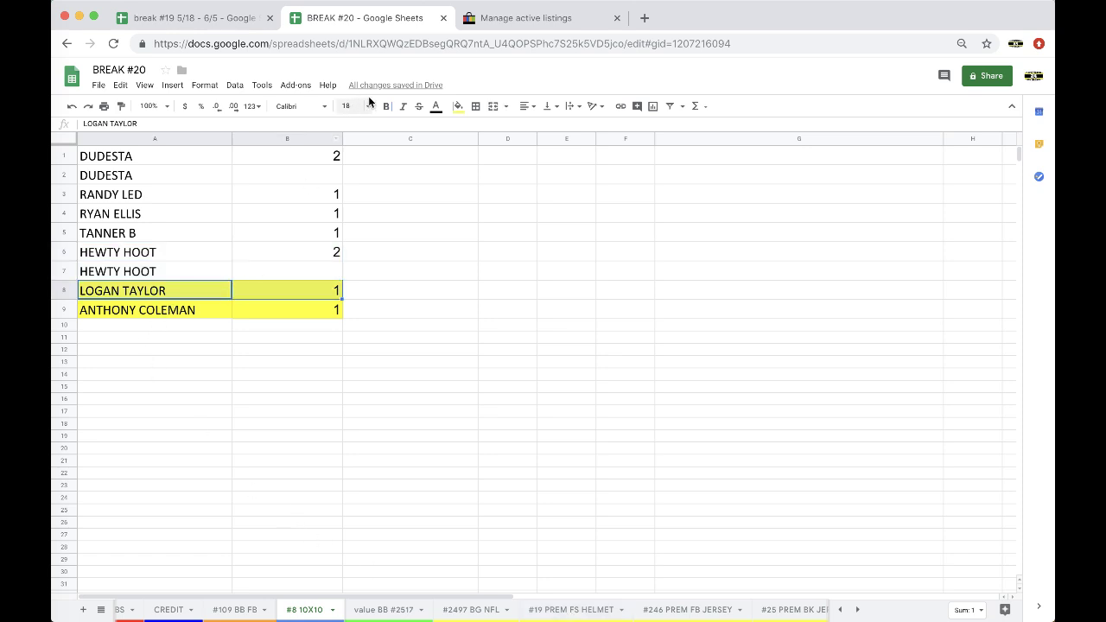
{"action": "left_click", "coordinate": [458, 105]}
{"action": "left_click", "coordinate": [465, 123]}
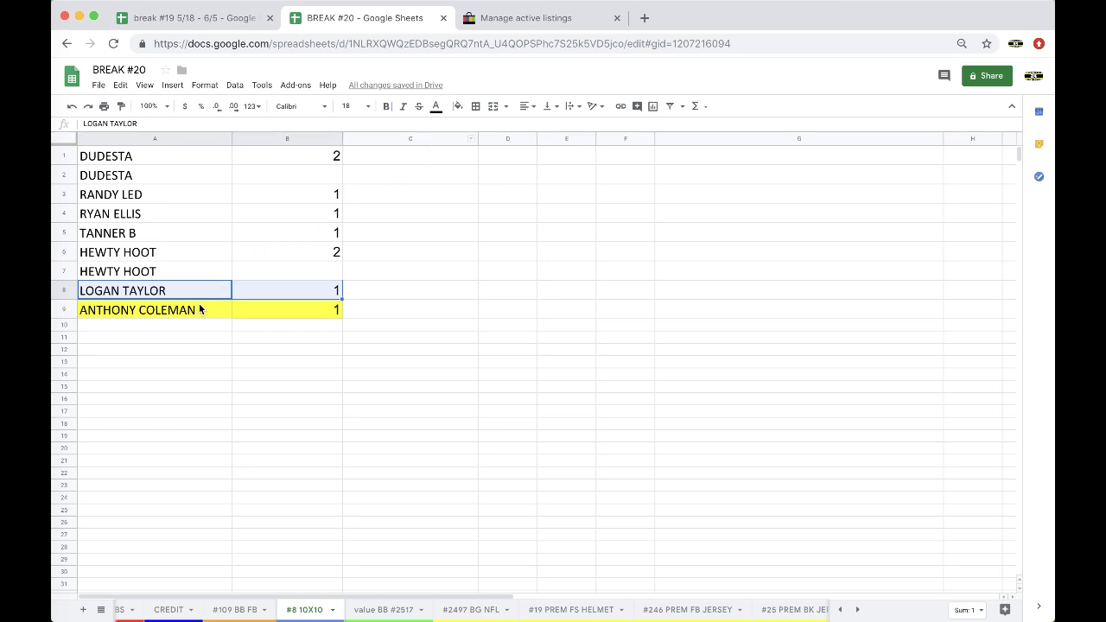
{"action": "left_click_drag", "start_coordinate": [199, 309], "coordinate": [311, 310]}
{"action": "left_click", "coordinate": [458, 105]}
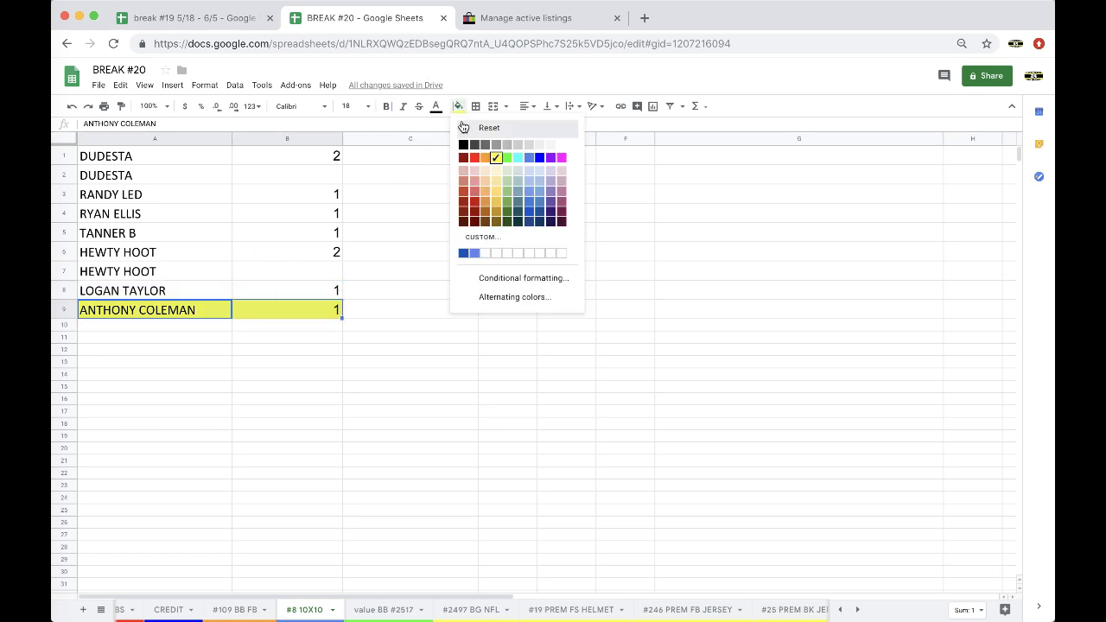
{"action": "left_click", "coordinate": [463, 127]}
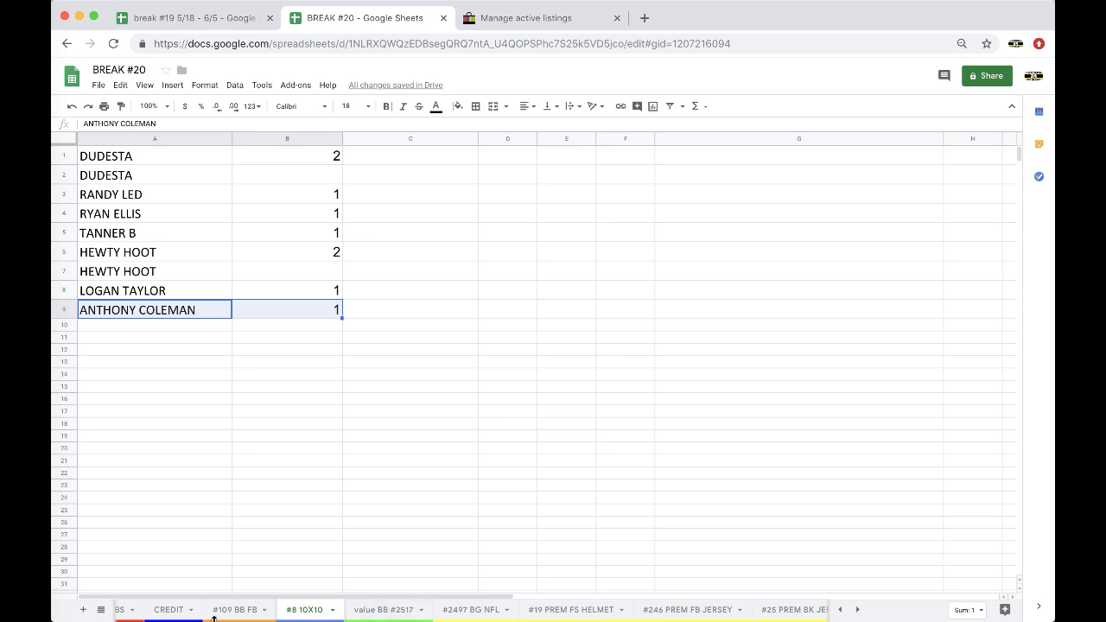
{"action": "left_click", "coordinate": [157, 328]}
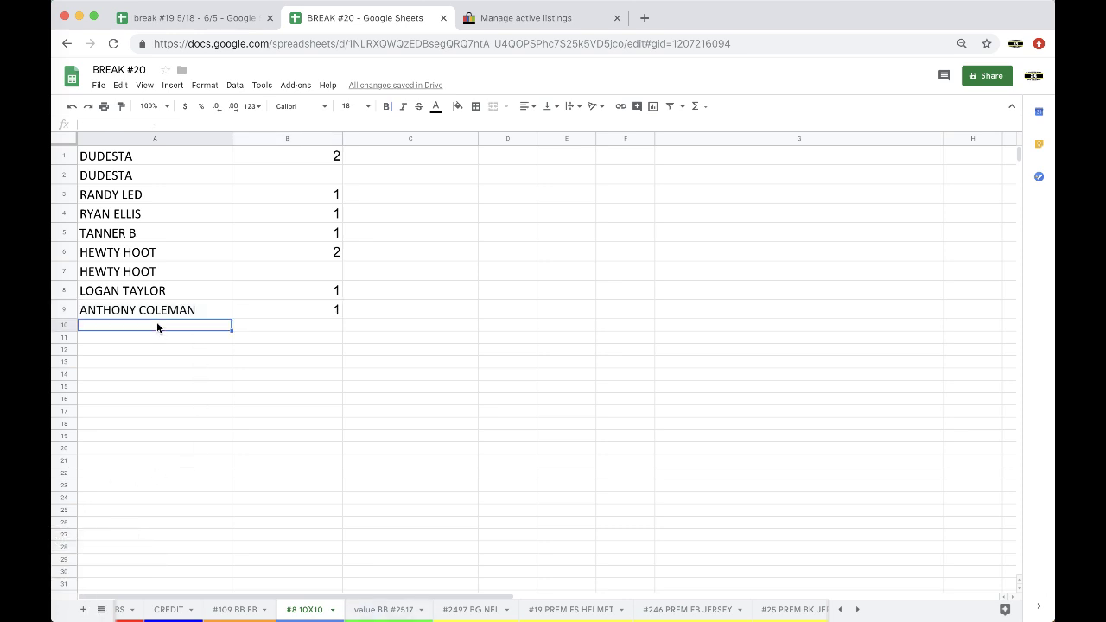
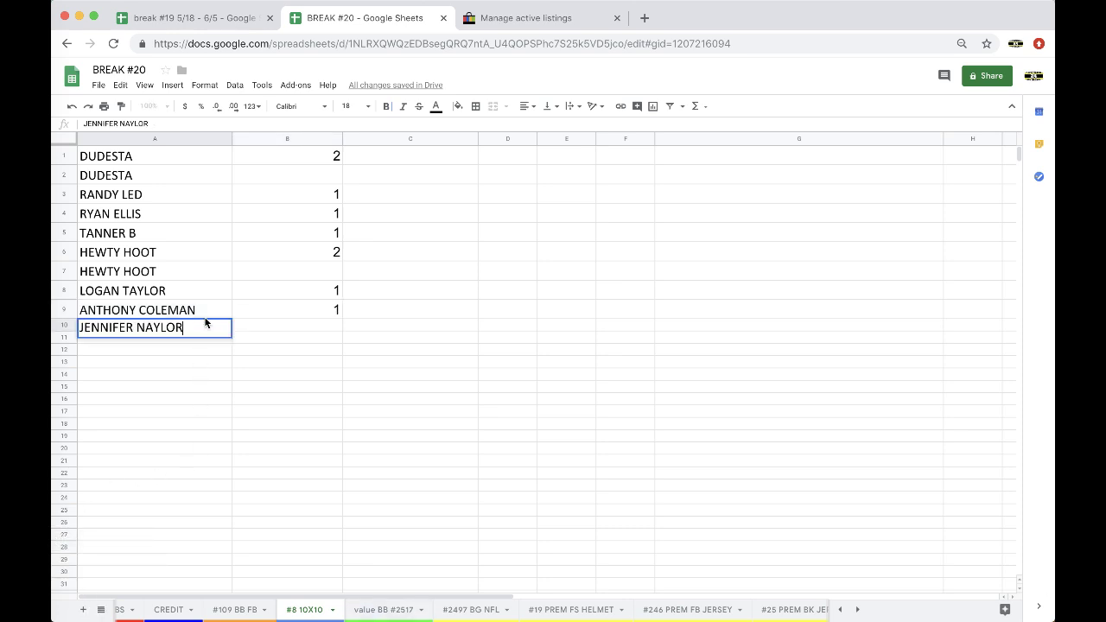
Step: Enter the new buyer's name in A10 with quantity 1 in B10, and fill A10 yellow
{"action": "left_click", "coordinate": [250, 327]}
{"action": "type", "text": "1"}
{"action": "left_click", "coordinate": [217, 325]}
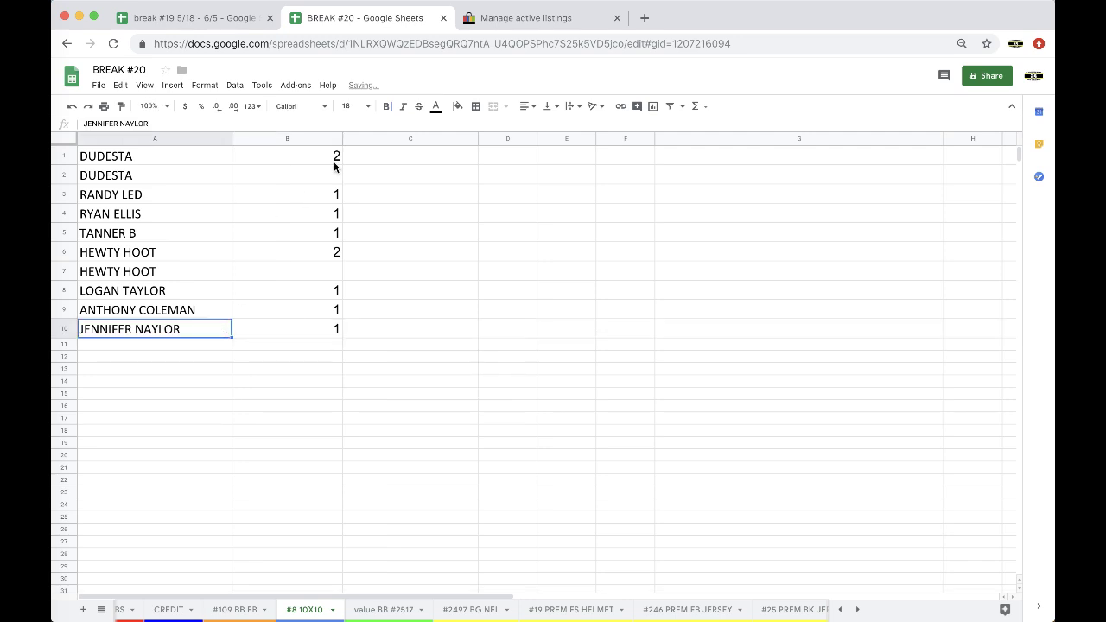
{"action": "left_click", "coordinate": [457, 106]}
{"action": "left_click", "coordinate": [496, 157]}
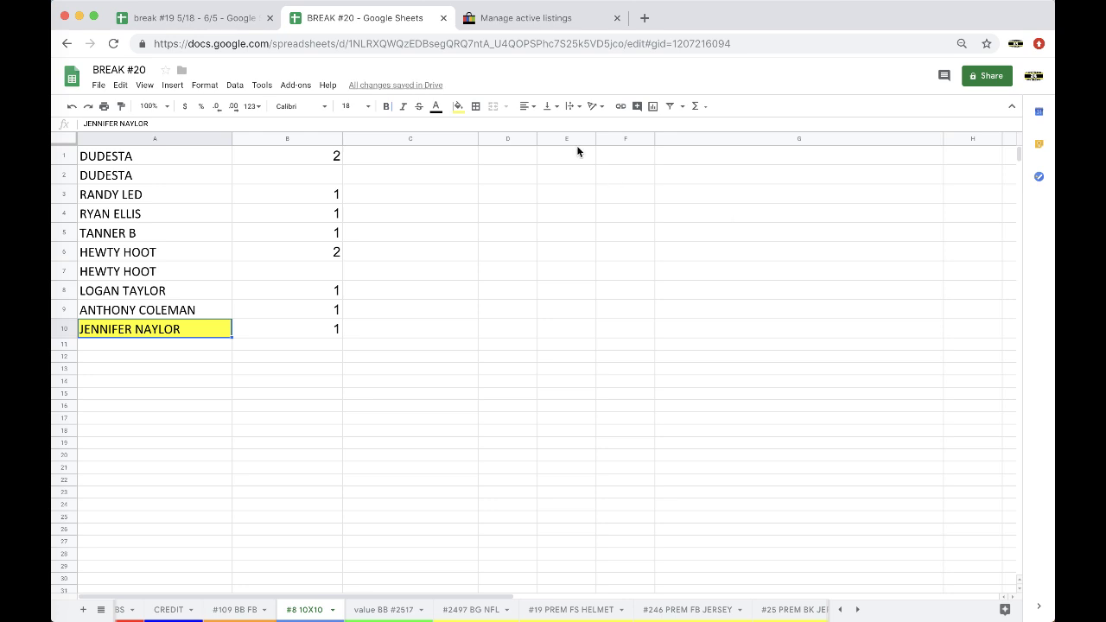
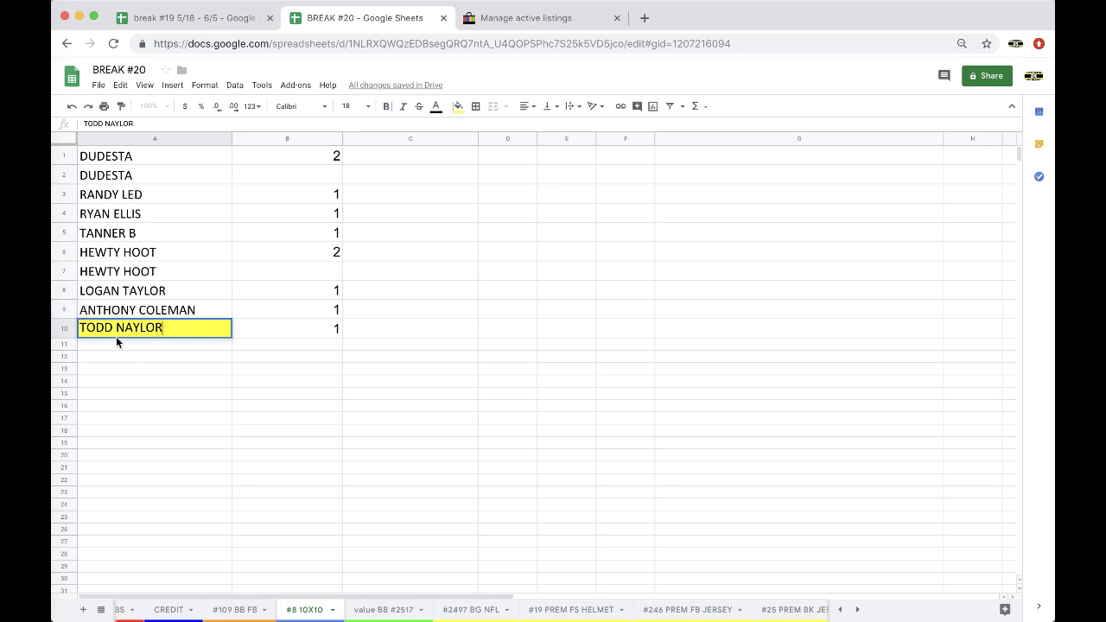
Step: Retype the buyer's name in A10 and correct the first name
{"action": "key", "text": "alt+Left"}
{"action": "key", "text": "alt+shift+Left"}
{"action": "type", "text": "JENN"}
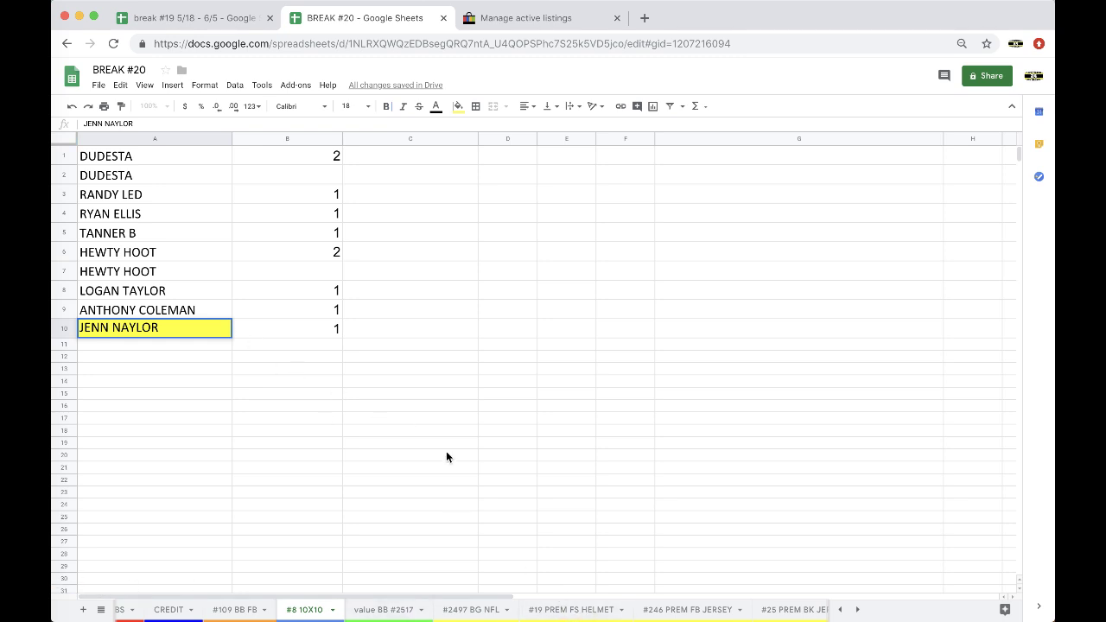
{"action": "scroll", "coordinate": [567, 608], "scroll_direction": "right", "scroll_amount": 3}
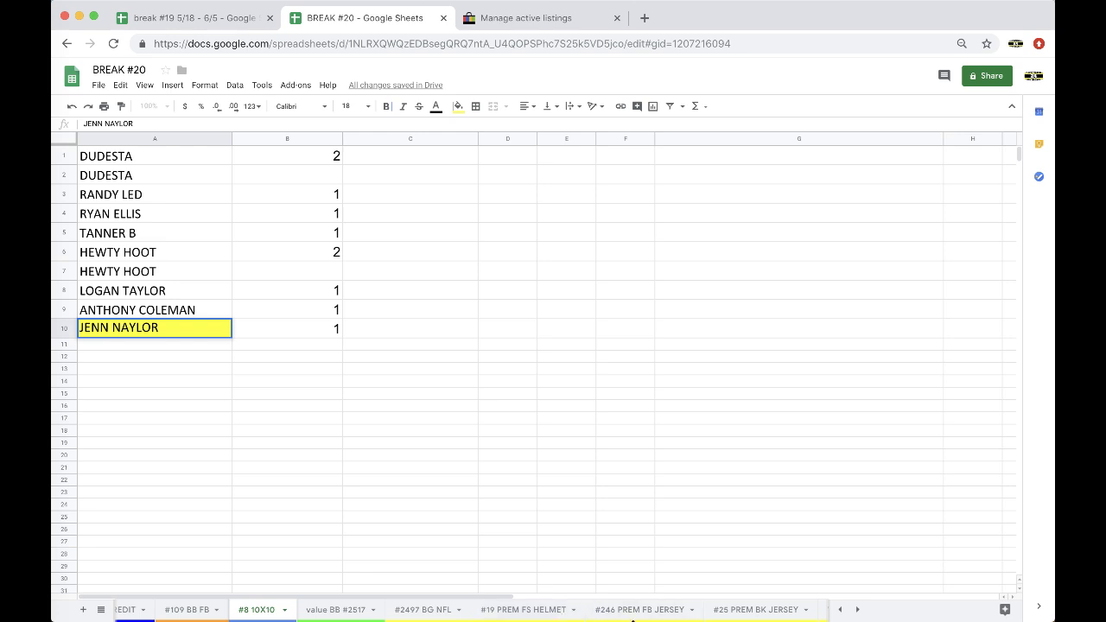
Step: On #246 PREM FB JERSEY, enter the Los Angeles Rams buyer in C17 with count 1 in D17
{"action": "left_click", "coordinate": [640, 611]}
{"action": "left_click", "coordinate": [363, 480]}
{"action": "type", "text": "SUZ M"}
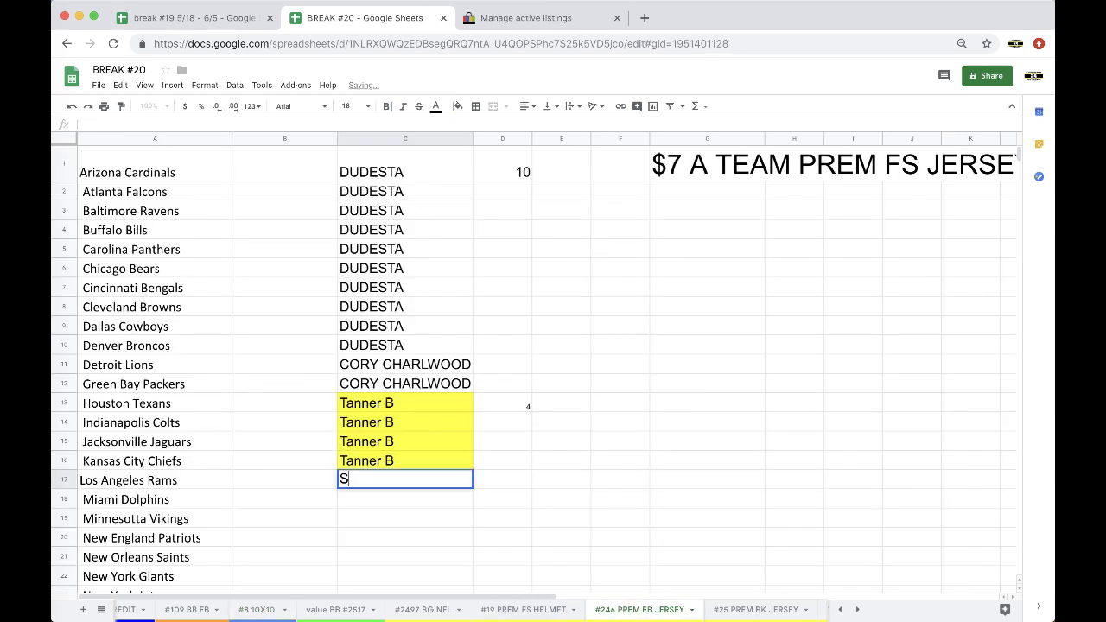
{"action": "left_click", "coordinate": [499, 478]}
{"action": "type", "text": "1"}
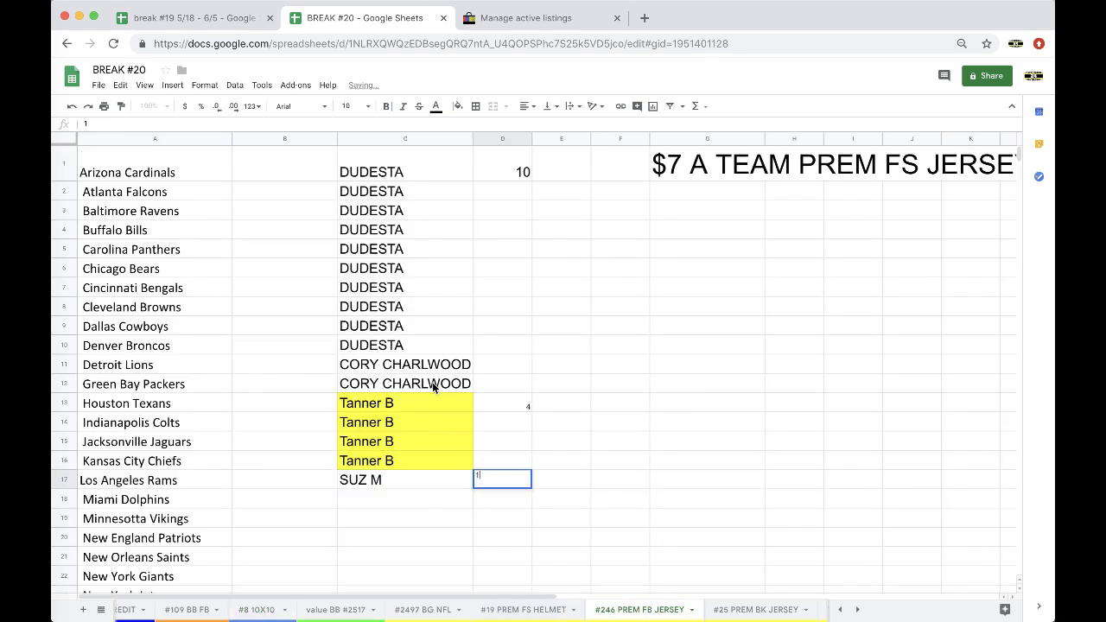
Step: Reset the fill on C12:D16 to clear the yellow highlights
{"action": "left_click_drag", "start_coordinate": [434, 383], "coordinate": [523, 463]}
{"action": "left_click", "coordinate": [456, 105]}
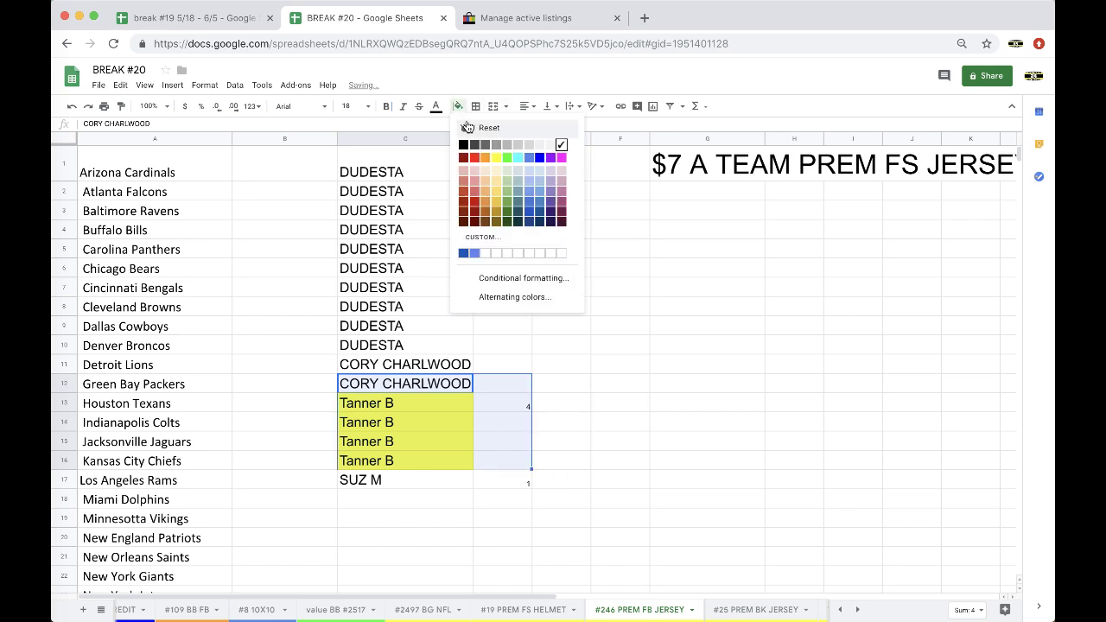
{"action": "left_click", "coordinate": [481, 127]}
Step: On #2497 BG NFL, reset the fill on C22:D28 to clear its yellow highlights
{"action": "left_click", "coordinate": [419, 610]}
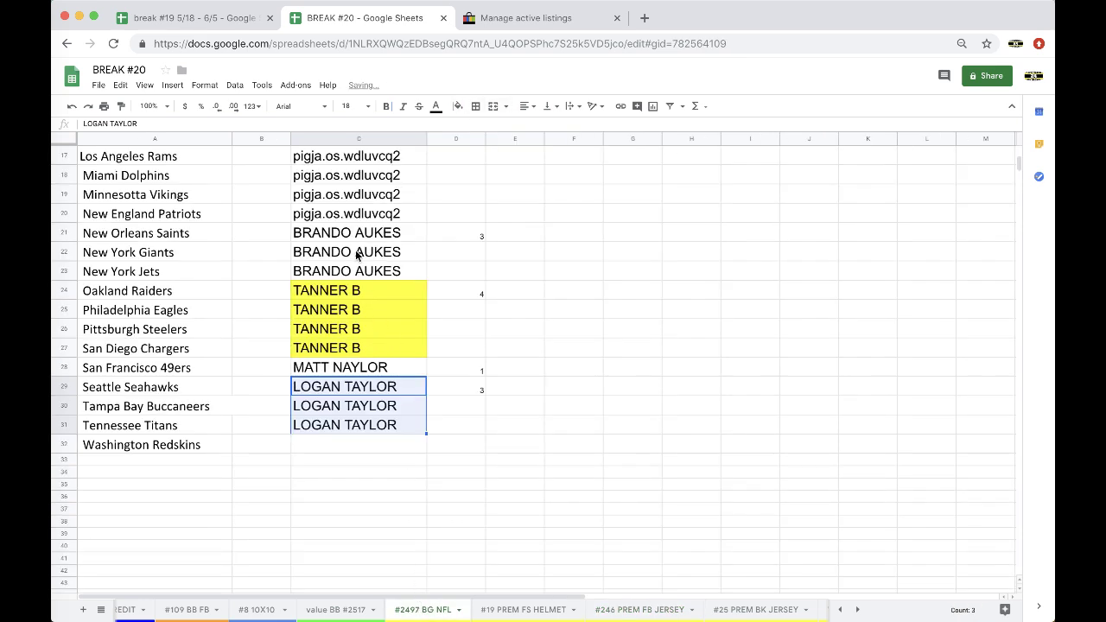
{"action": "left_click_drag", "start_coordinate": [359, 252], "coordinate": [443, 371]}
{"action": "left_click", "coordinate": [458, 106]}
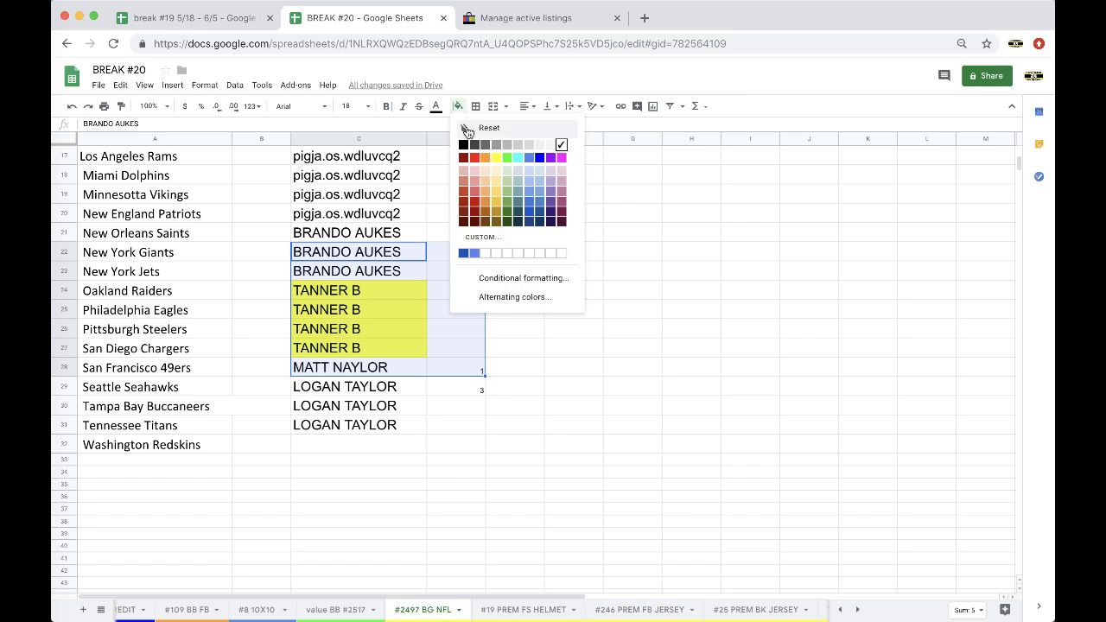
{"action": "left_click", "coordinate": [481, 127]}
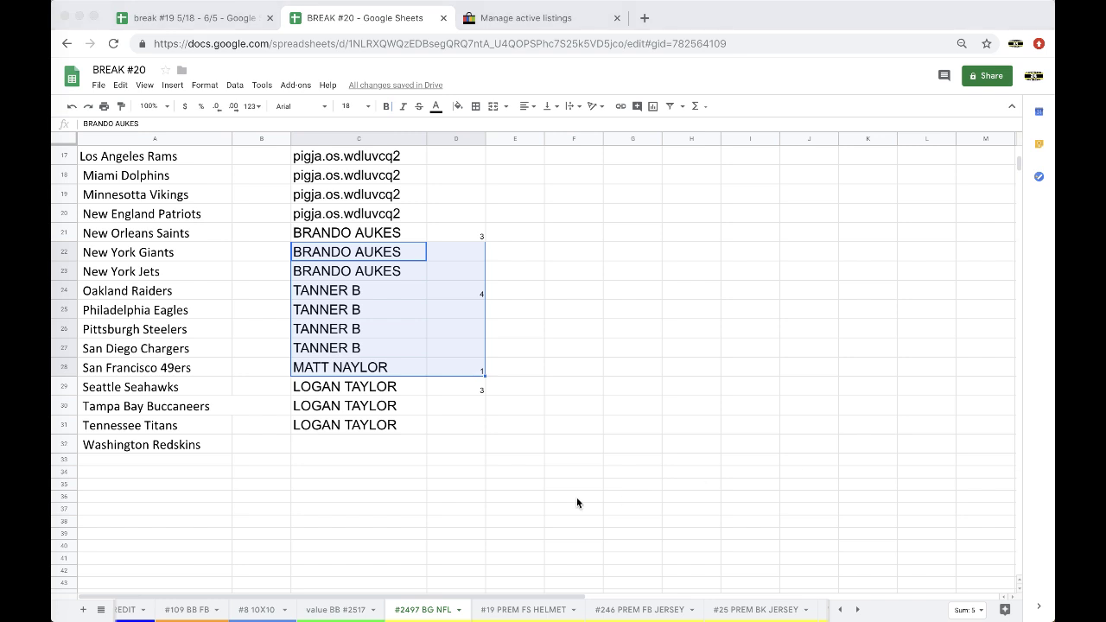
{"action": "left_click", "coordinate": [508, 609]}
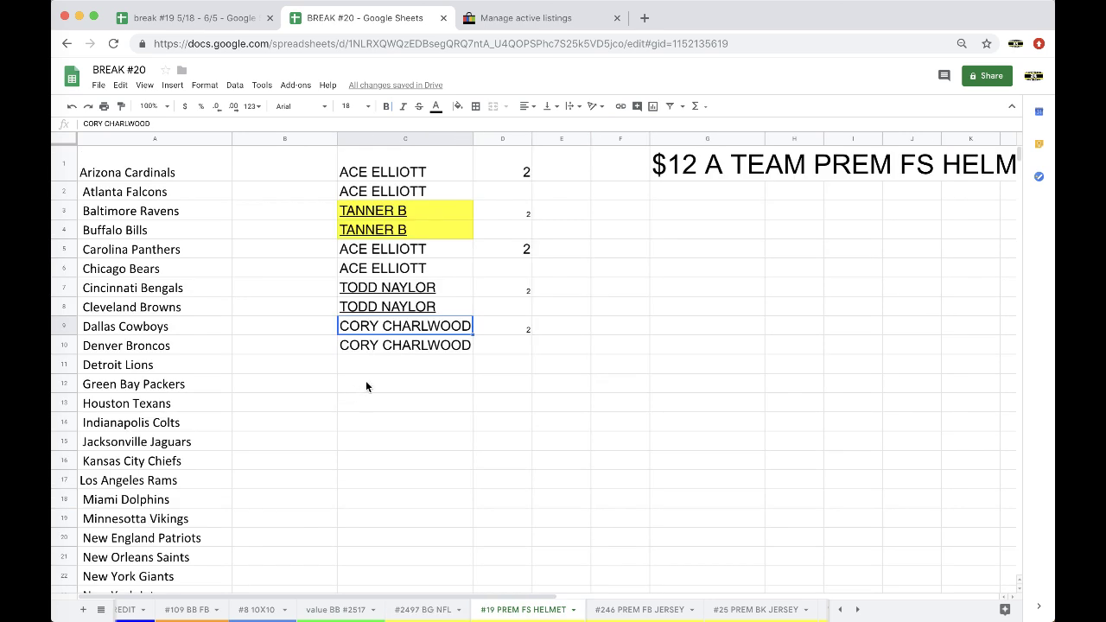
Step: Enter the new buyer in C11 for Detroit Lions, copy it into C12, and fill both cells yellow
{"action": "left_click", "coordinate": [372, 366]}
{"action": "type", "text": "NOAH"}
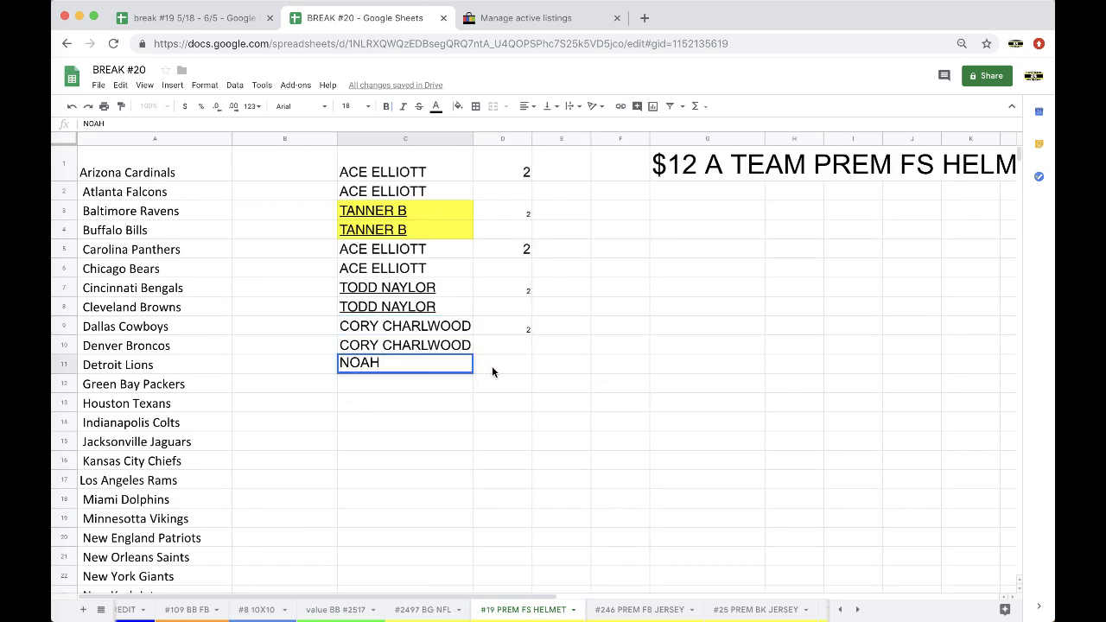
{"action": "key", "text": "ctrl+d"}
{"action": "left_click_drag", "start_coordinate": [458, 361], "coordinate": [446, 383]}
{"action": "left_click", "coordinate": [446, 363]}
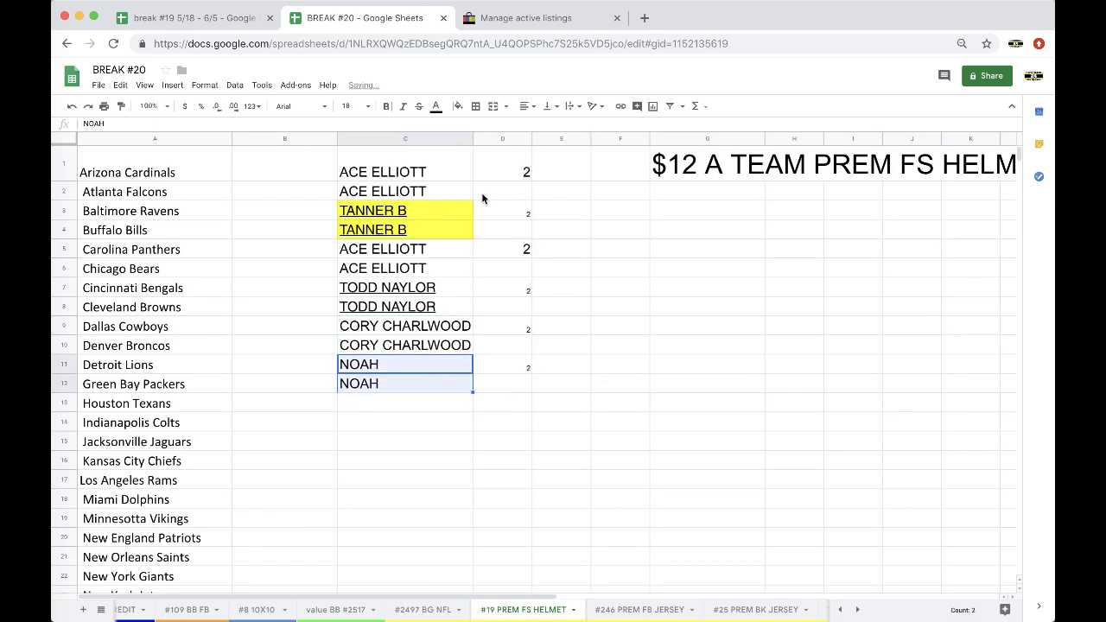
{"action": "left_click", "coordinate": [459, 105]}
{"action": "left_click", "coordinate": [495, 151]}
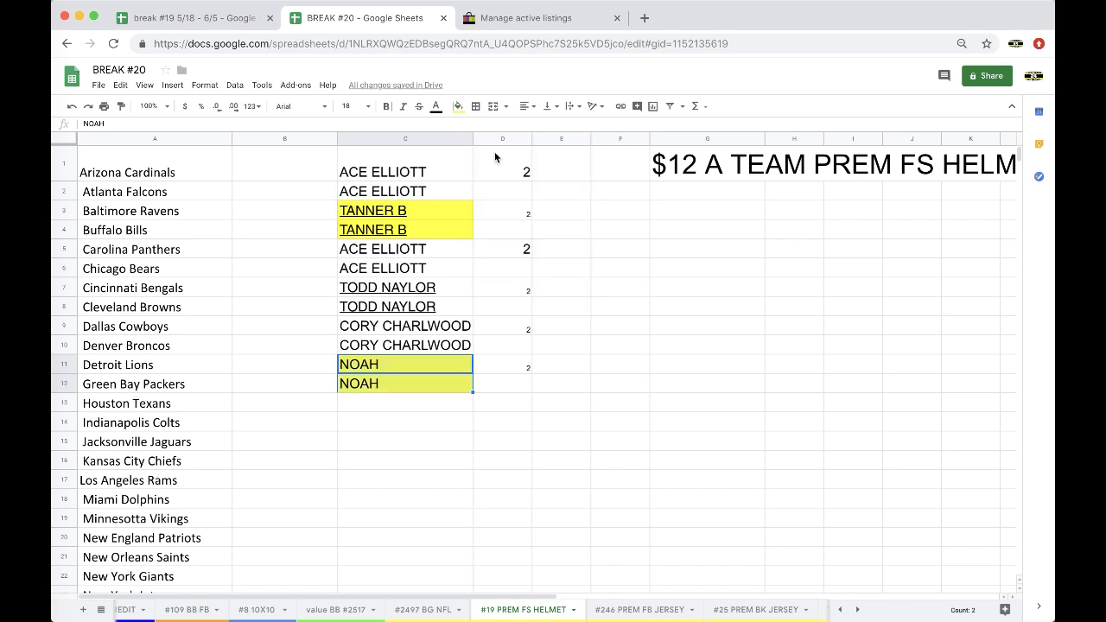
{"action": "left_click", "coordinate": [284, 611]}
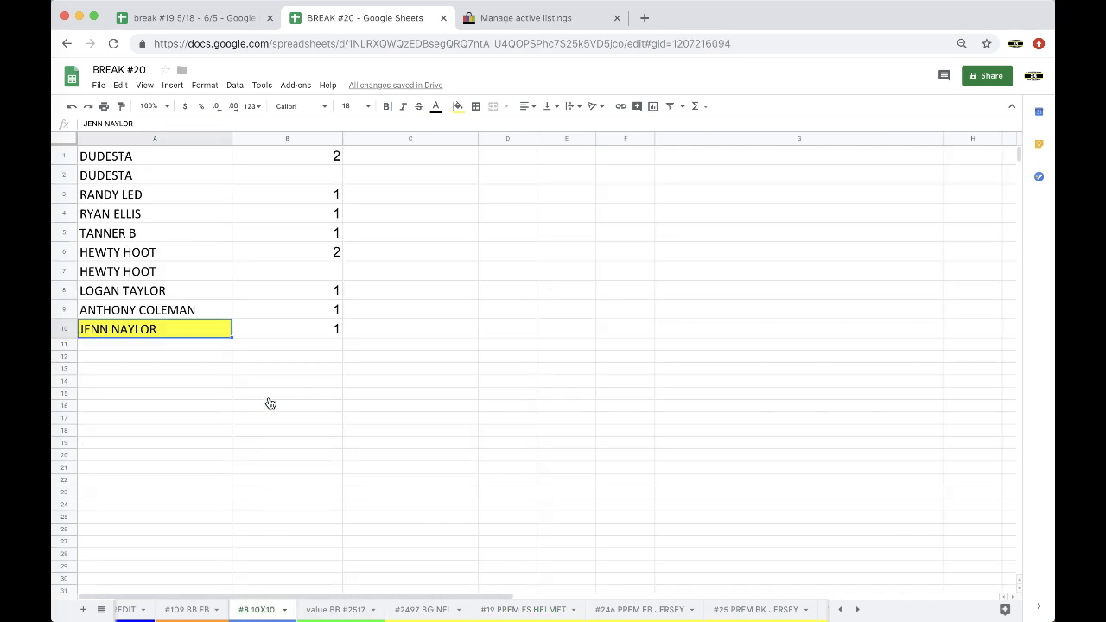
Step: Clear the yellow fill from A10 on the #8 10X10 sheet
{"action": "left_click", "coordinate": [459, 106]}
{"action": "left_click", "coordinate": [486, 128]}
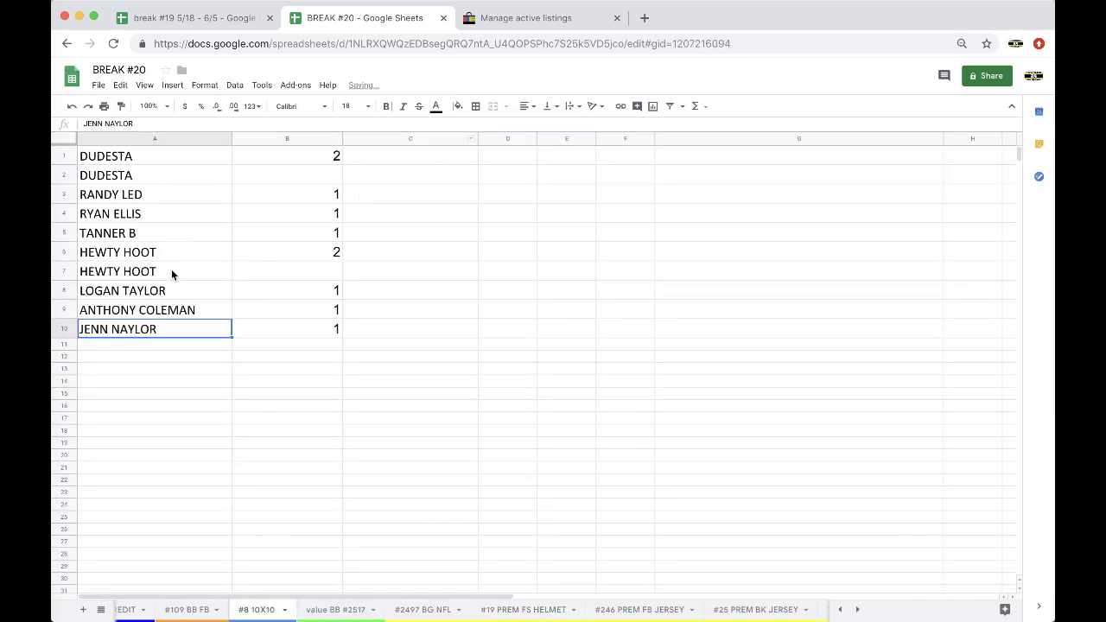
{"action": "left_click", "coordinate": [162, 235]}
{"action": "scroll", "coordinate": [346, 610], "scroll_direction": "left", "scroll_amount": 3}
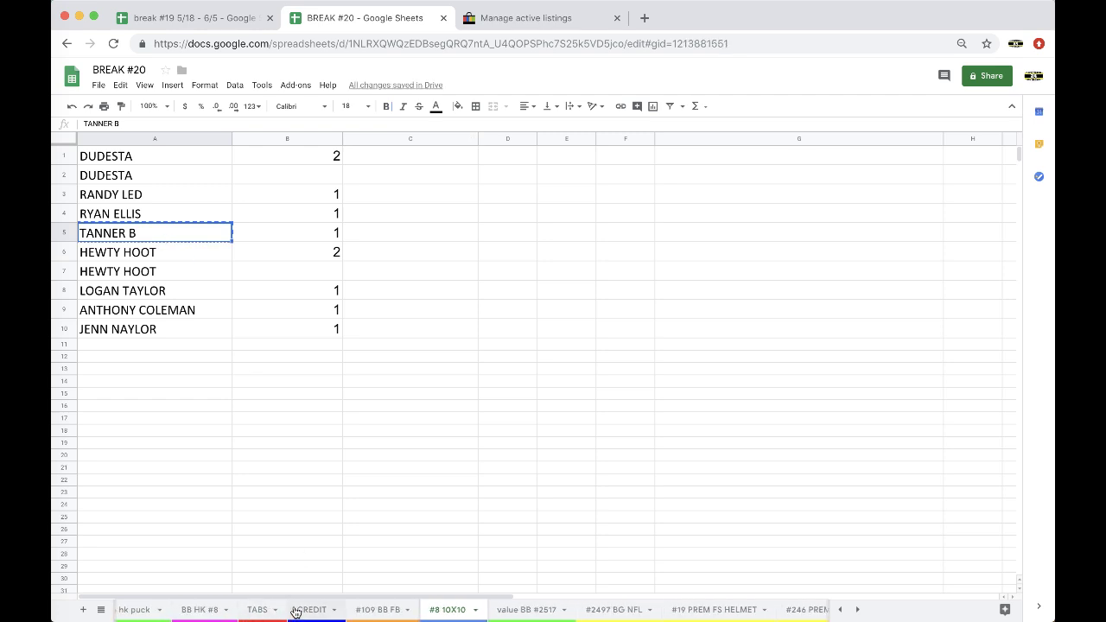
Step: On CREDIT, paste the buyer's name into D4 and enter a $10 credit in D5
{"action": "left_click", "coordinate": [304, 610]}
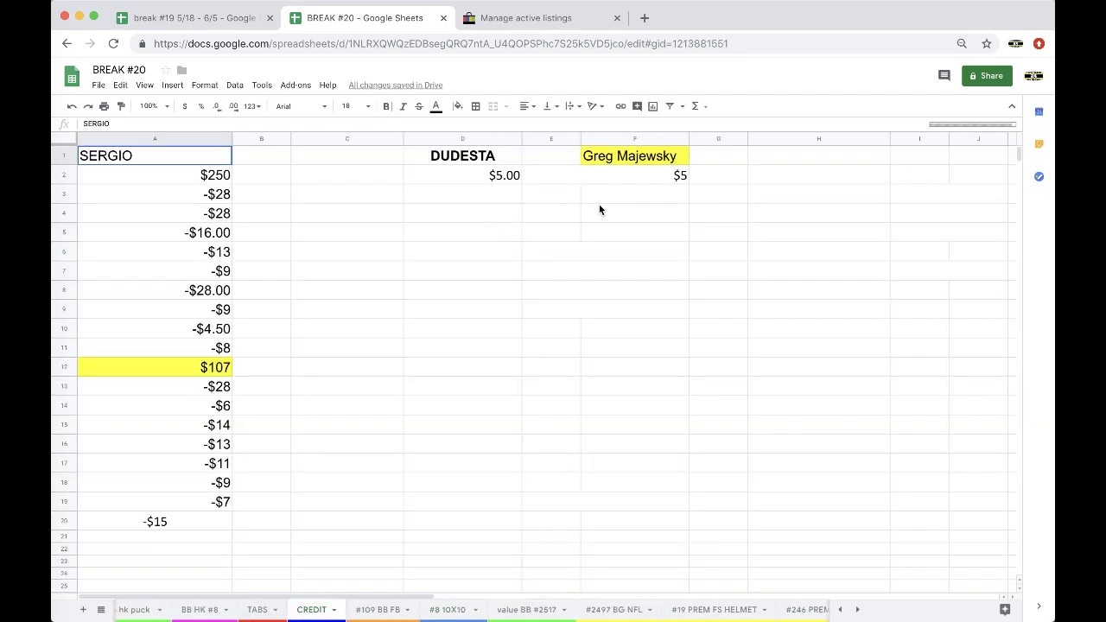
{"action": "left_click", "coordinate": [491, 216]}
{"action": "type", "text": "TANNER B"}
{"action": "left_click", "coordinate": [501, 235]}
{"action": "type", "text": "$1"}
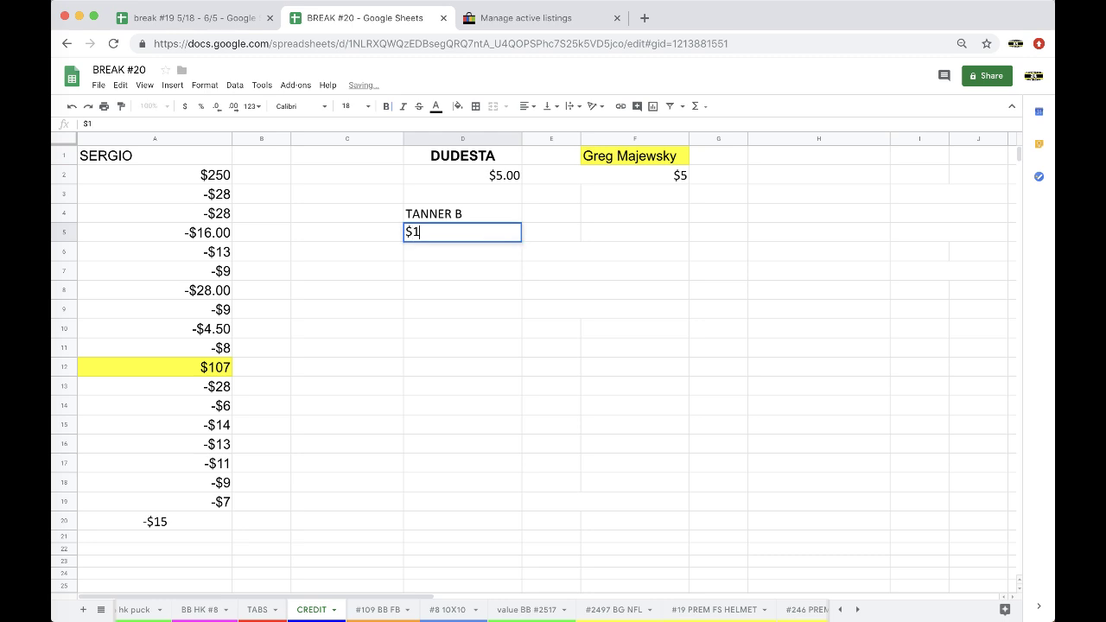
{"action": "type", "text": "0"}
{"action": "key", "text": "Return"}
{"action": "left_click", "coordinate": [527, 612]}
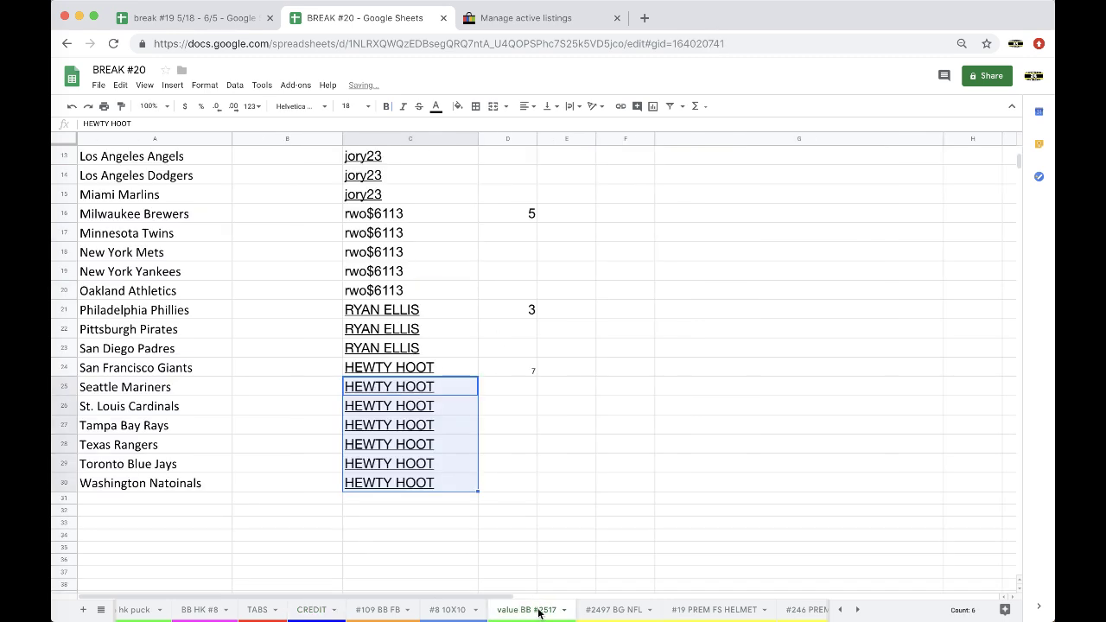
Step: Switch to the #8 10X10 sheet
{"action": "left_click", "coordinate": [450, 610]}
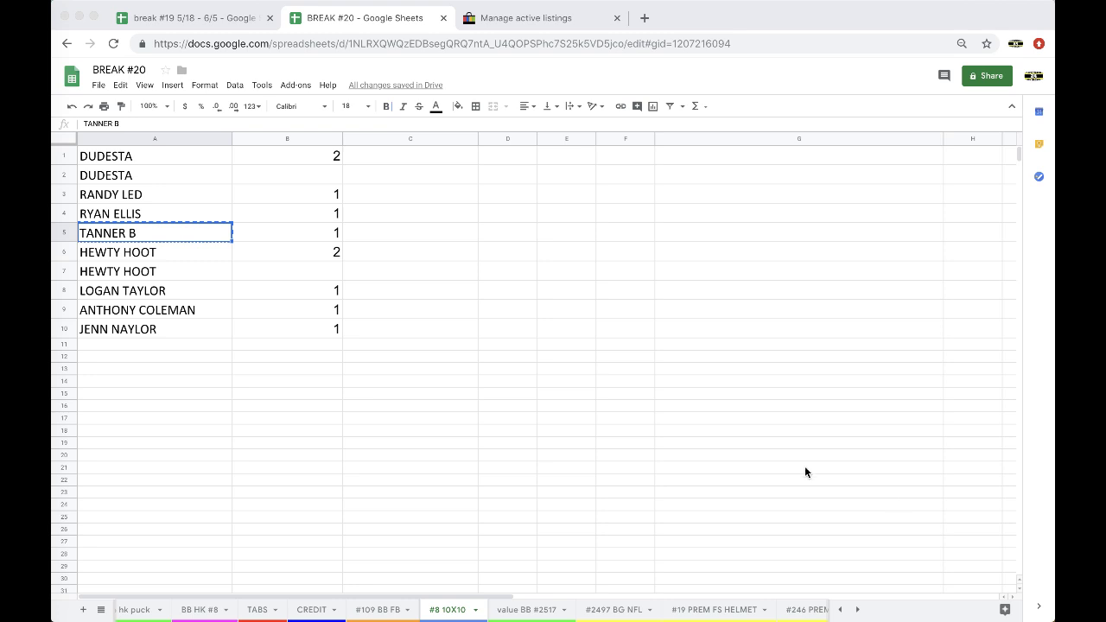
Step: On #2497 BG NFL, paste the Washington Redskins buyer into C32, enter 1 in D32, and clear C33
{"action": "left_click", "coordinate": [614, 610]}
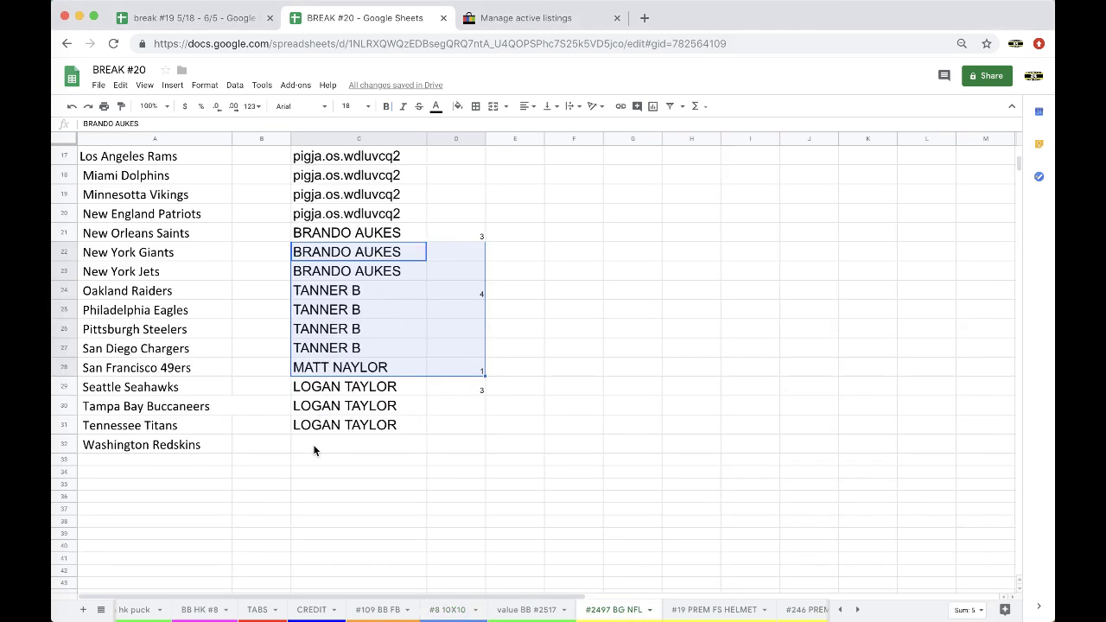
{"action": "left_click", "coordinate": [314, 444]}
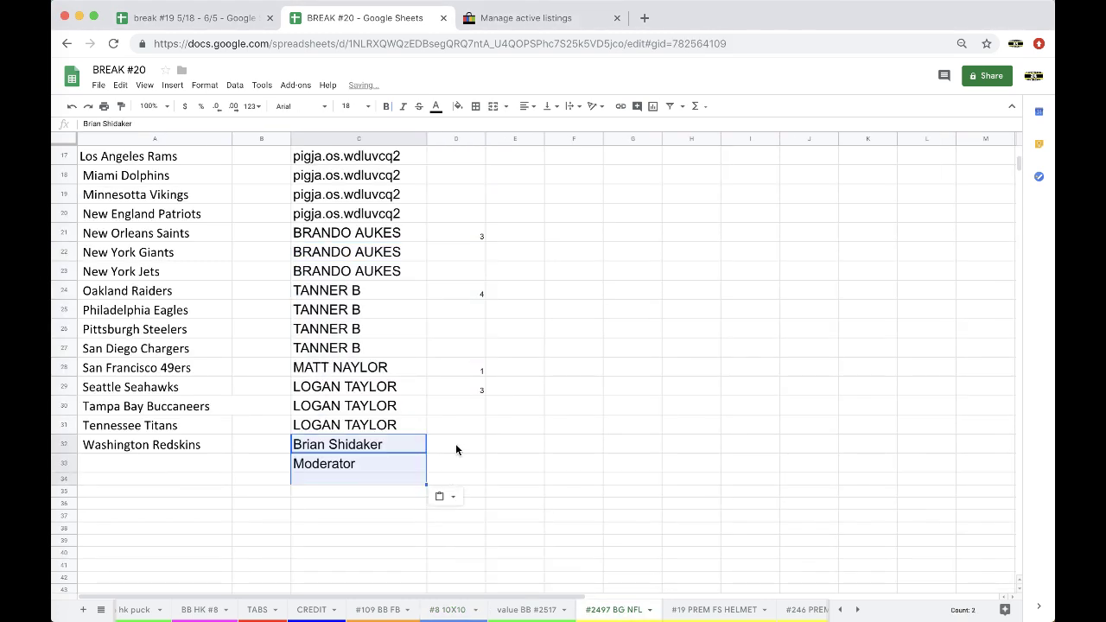
{"action": "left_click", "coordinate": [456, 444]}
{"action": "type", "text": "1"}
{"action": "left_click", "coordinate": [405, 464]}
{"action": "key", "text": "Delete"}
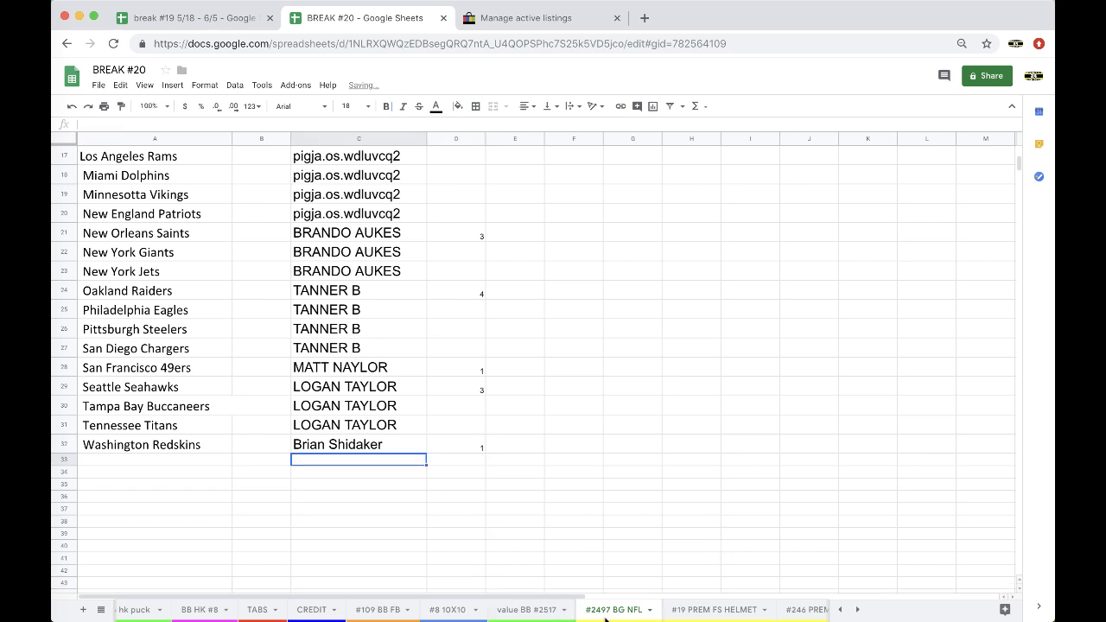
Step: Colour the #2497 BG NFL sheet tab green
{"action": "right_click", "coordinate": [606, 614]}
{"action": "mouse_move", "coordinate": [648, 478]}
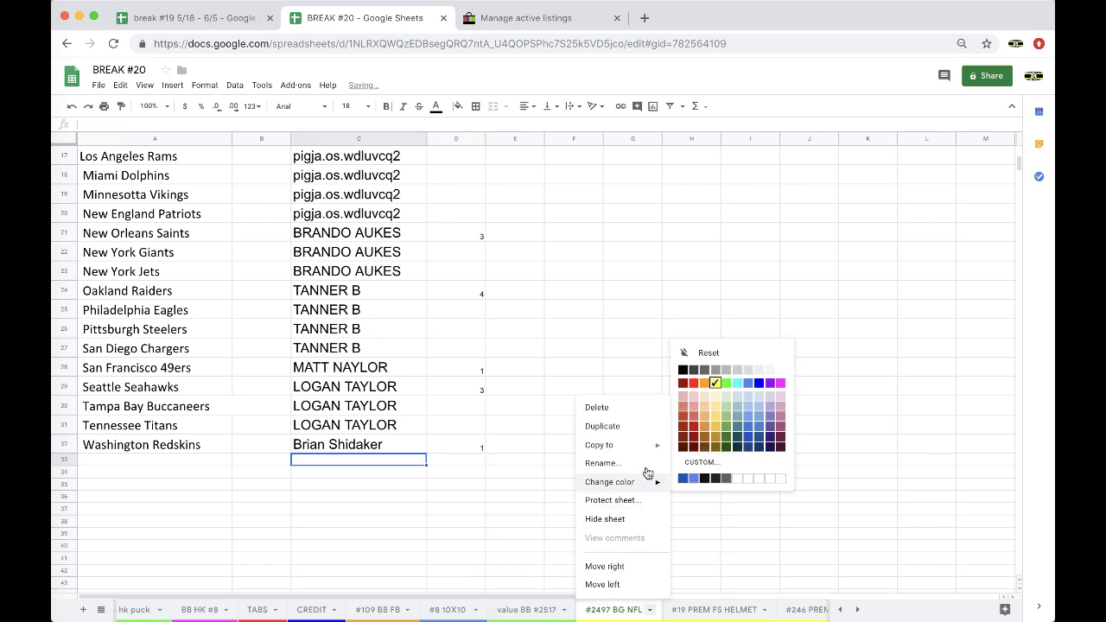
{"action": "left_click", "coordinate": [725, 384]}
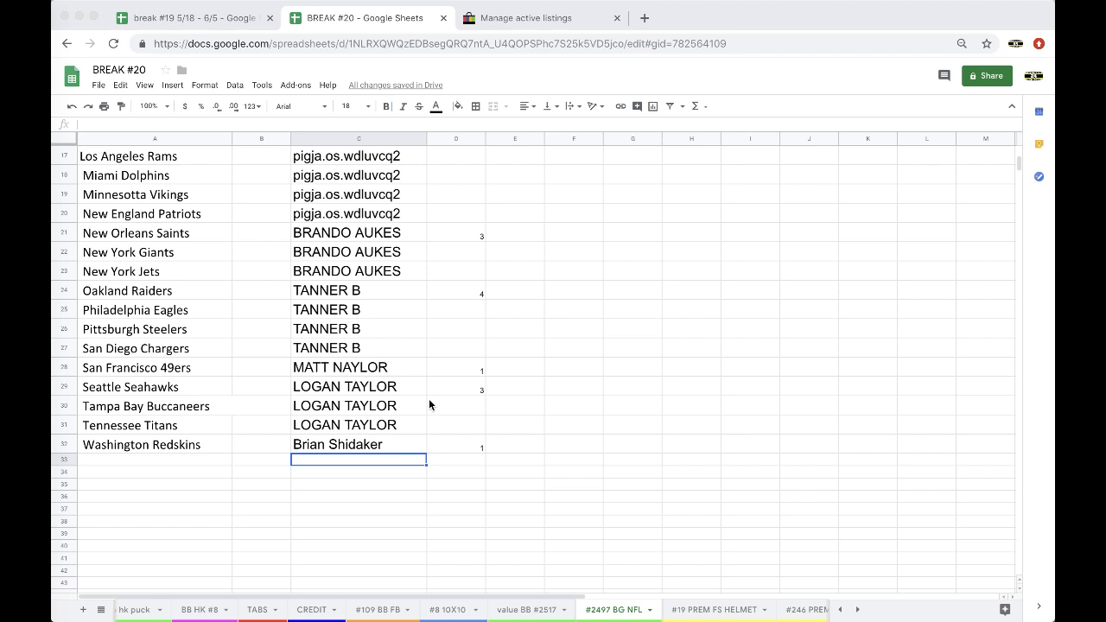
Step: Reset the fill colour on column C of #19 PREM FS HELMET
{"action": "left_click", "coordinate": [687, 612]}
{"action": "left_click_drag", "start_coordinate": [420, 366], "coordinate": [420, 378]}
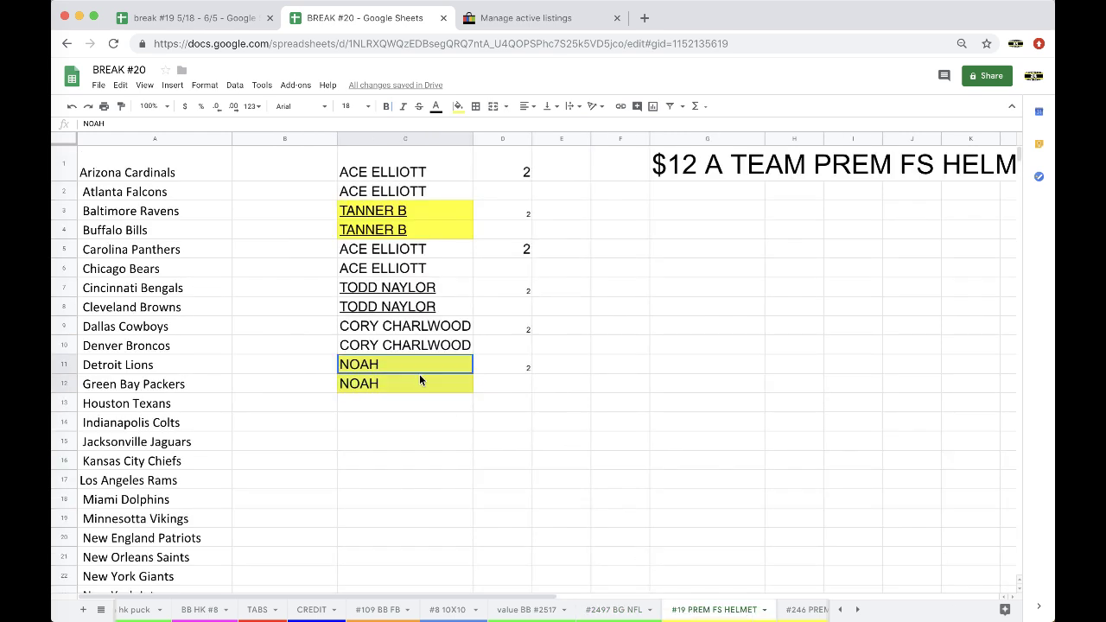
{"action": "left_click", "coordinate": [395, 138]}
{"action": "left_click", "coordinate": [458, 106]}
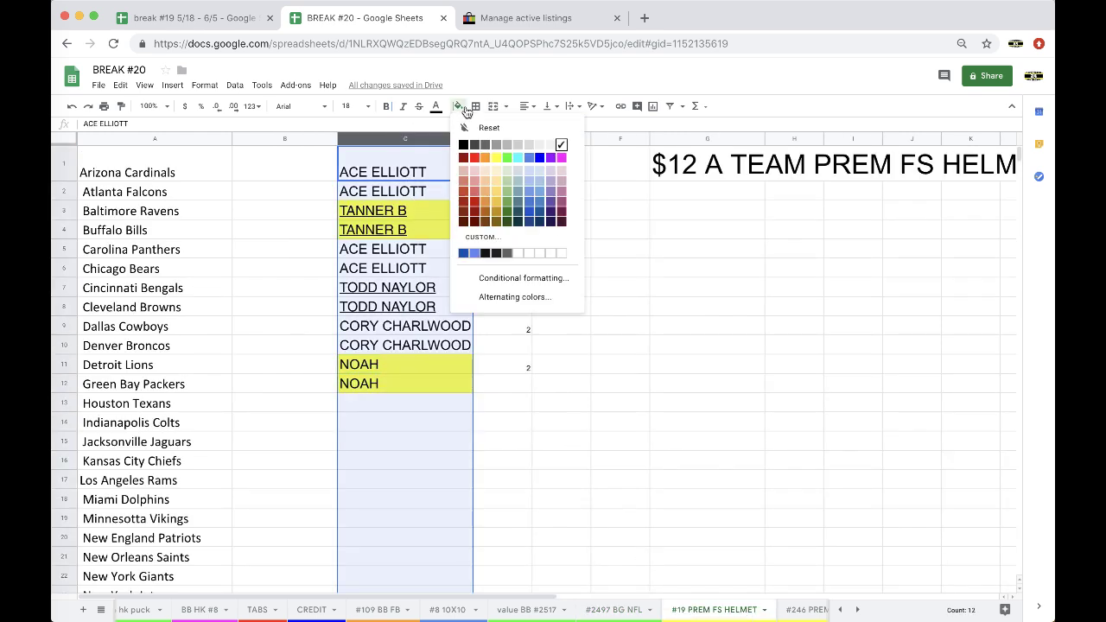
{"action": "left_click", "coordinate": [467, 128]}
Step: Copy the ten buyer names in A1:A10 of the #8 10X10 sheet
{"action": "left_click", "coordinate": [628, 614]}
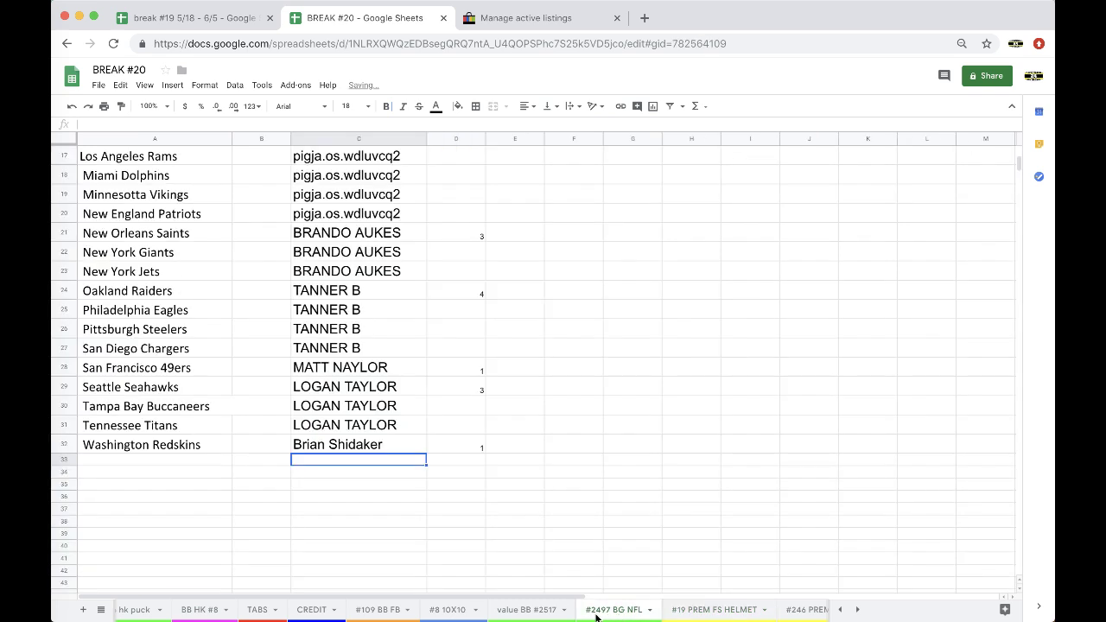
{"action": "left_click", "coordinate": [527, 609]}
{"action": "left_click", "coordinate": [445, 610]}
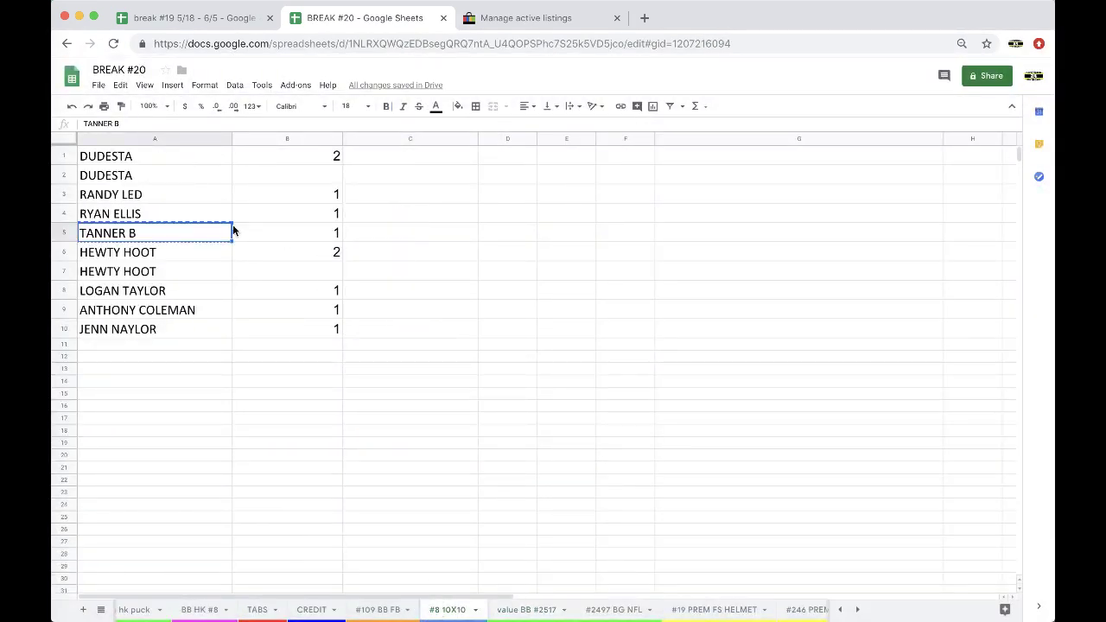
{"action": "left_click_drag", "start_coordinate": [162, 156], "coordinate": [166, 322]}
{"action": "key", "text": "ctrl+c"}
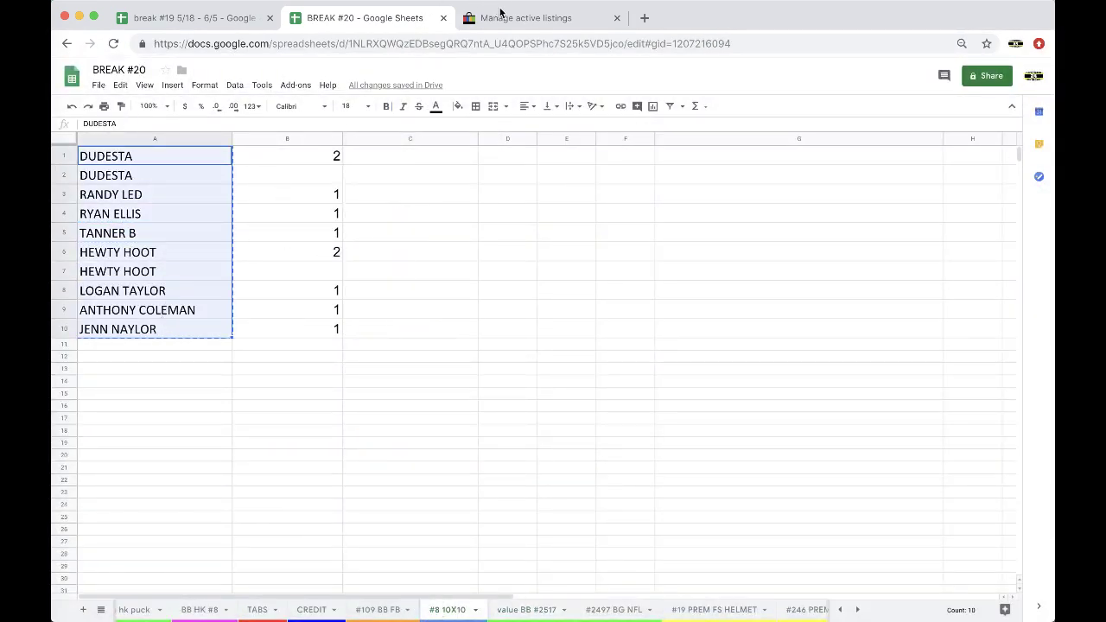
{"action": "left_click", "coordinate": [644, 18]}
Step: Load random.org in the new browser tab
{"action": "type", "text": "ran"}
{"action": "key", "text": "Return"}
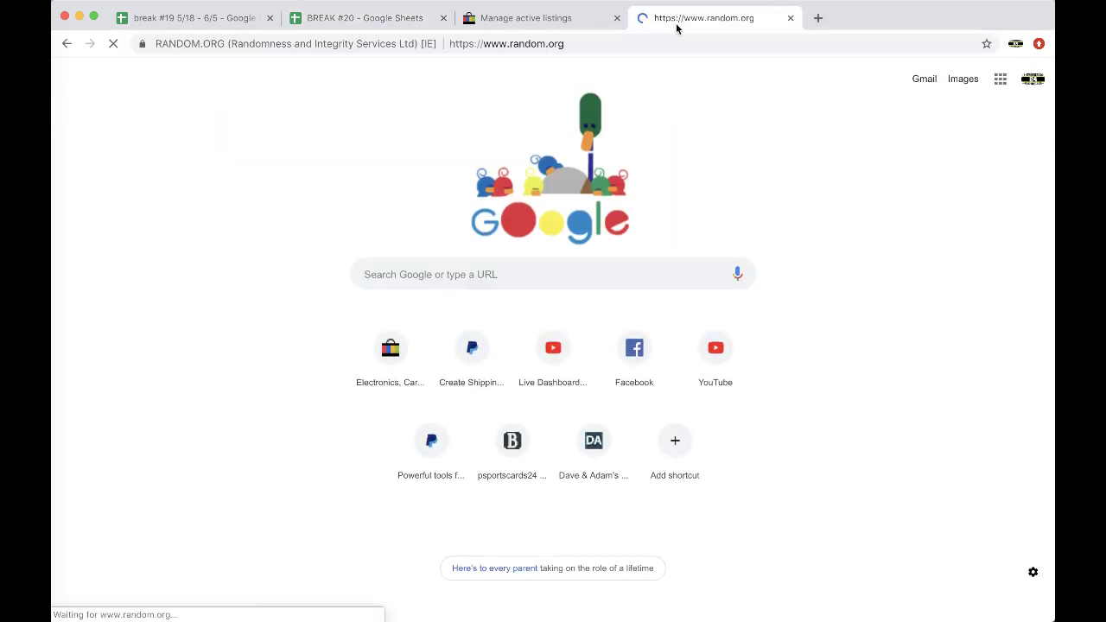
{"action": "left_click", "coordinate": [415, 18]}
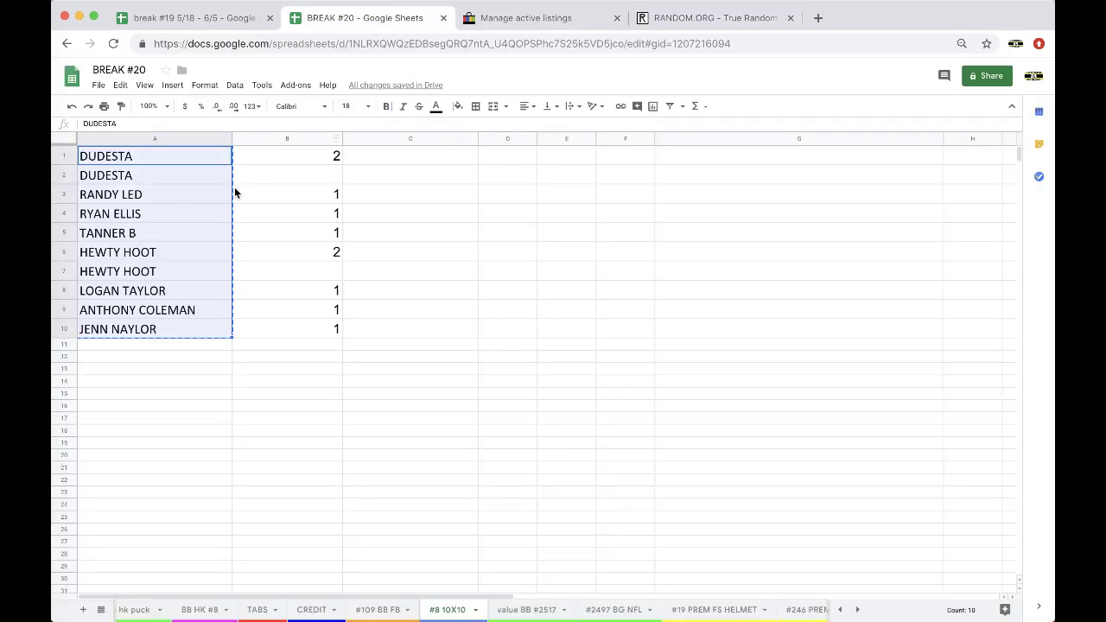
{"action": "left_click", "coordinate": [229, 219]}
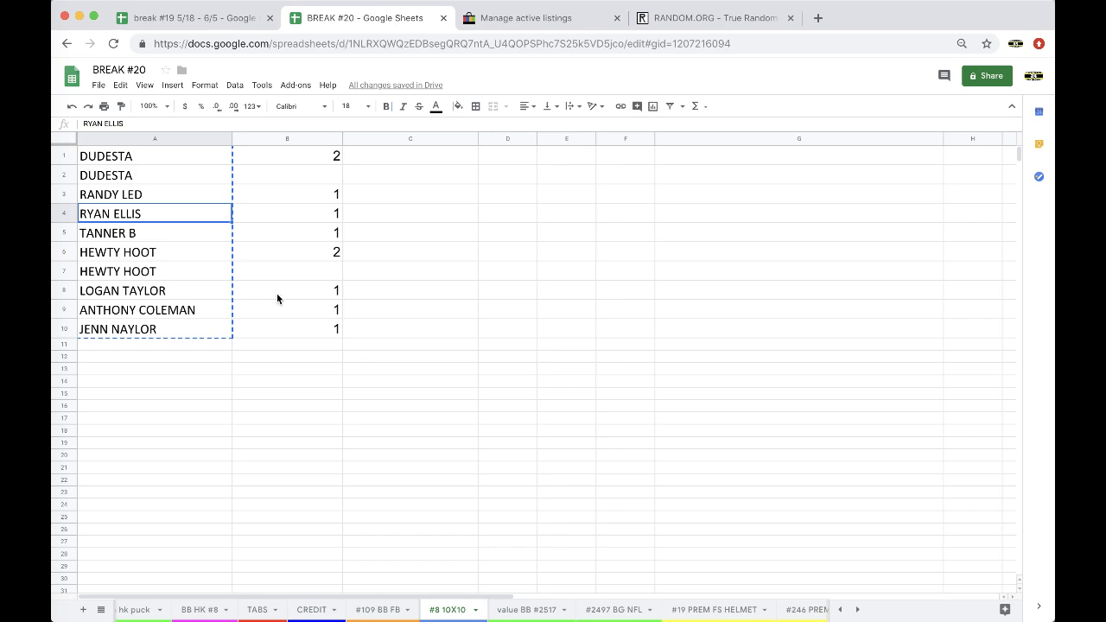
Step: Paste the ten buyer names into RANDOM.ORG's List Randomizer and shuffle them several times
{"action": "left_click", "coordinate": [692, 19]}
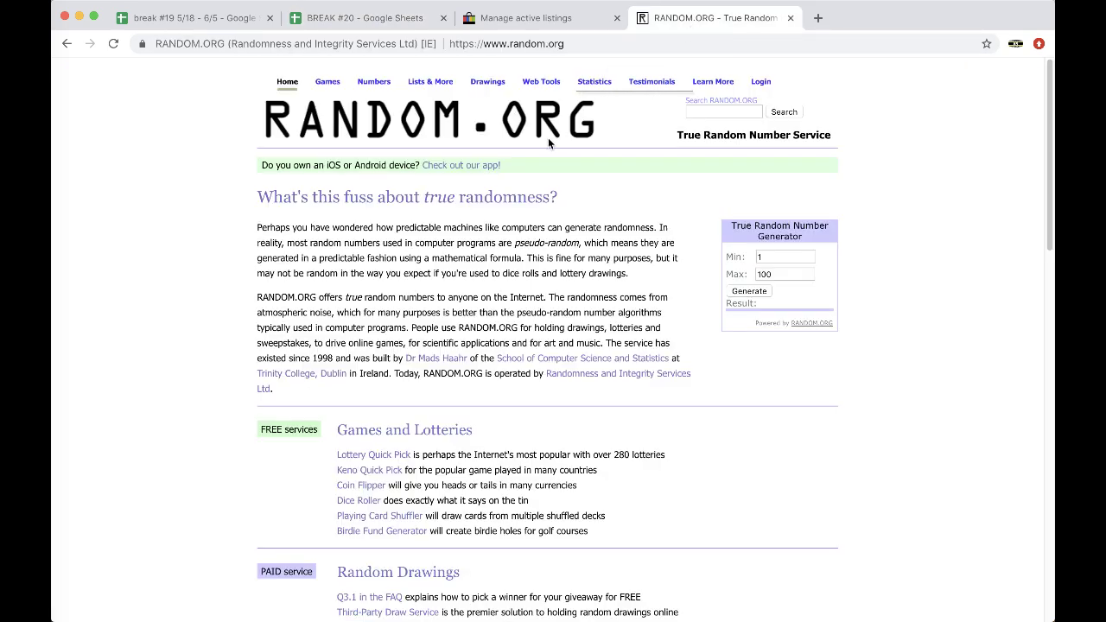
{"action": "scroll", "coordinate": [507, 294], "scroll_direction": "down", "scroll_amount": 5}
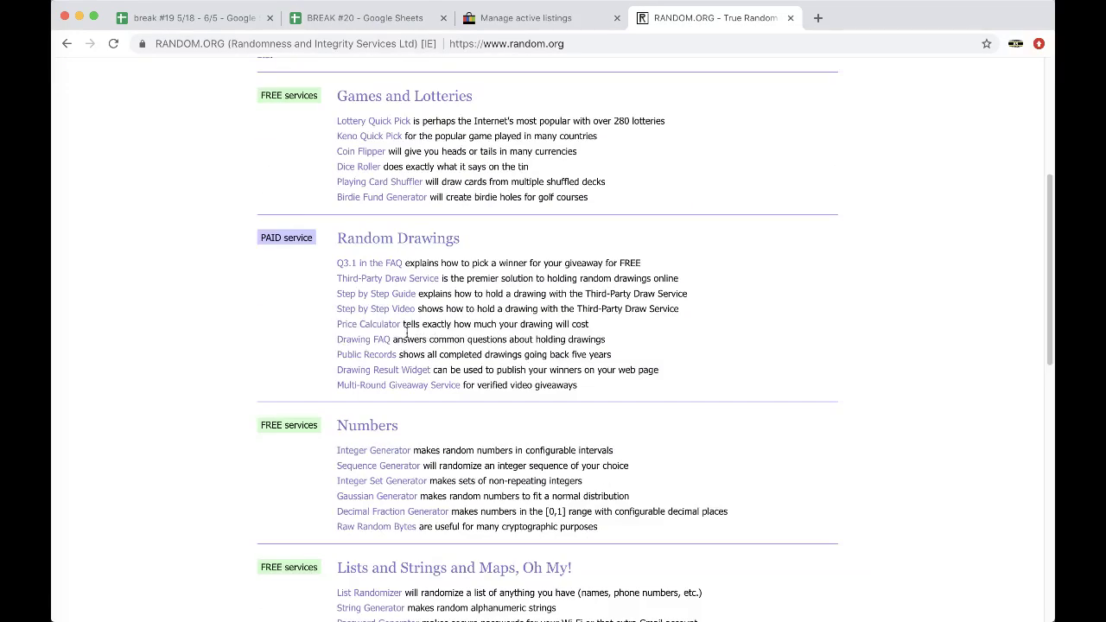
{"action": "left_click", "coordinate": [373, 588]}
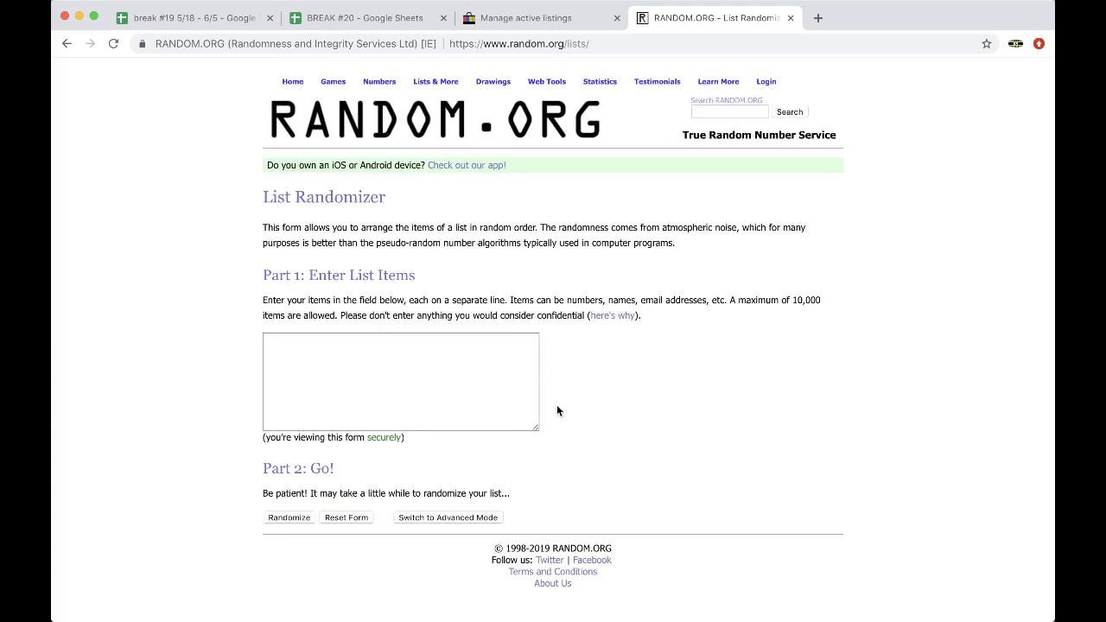
{"action": "left_click", "coordinate": [422, 386]}
{"action": "key", "text": "ctrl+v"}
{"action": "left_click", "coordinate": [270, 517]}
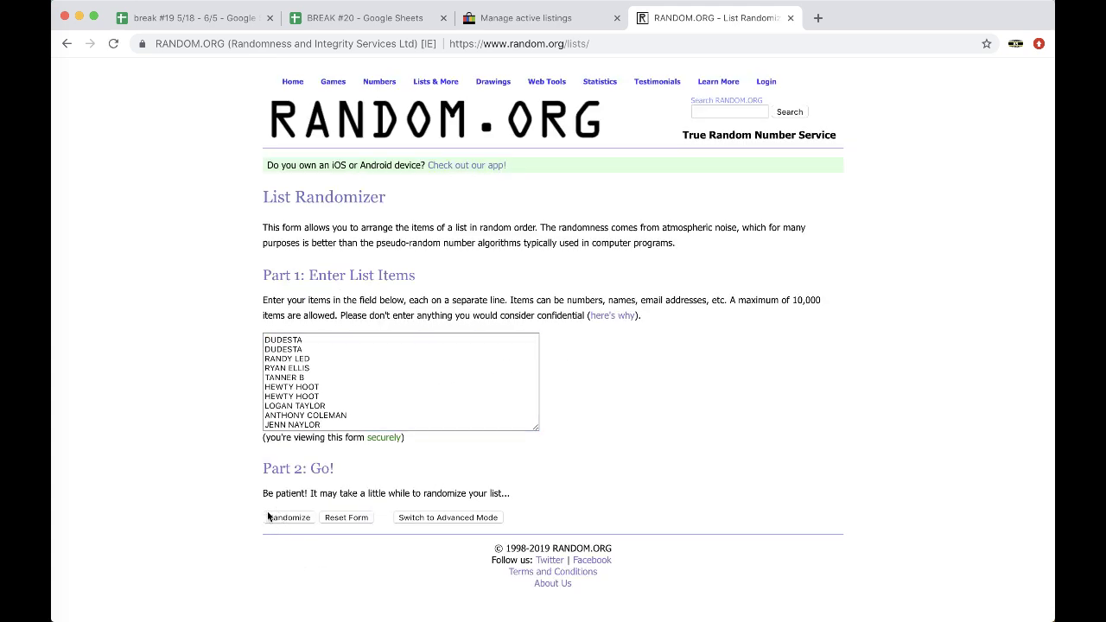
{"action": "left_click", "coordinate": [277, 441]}
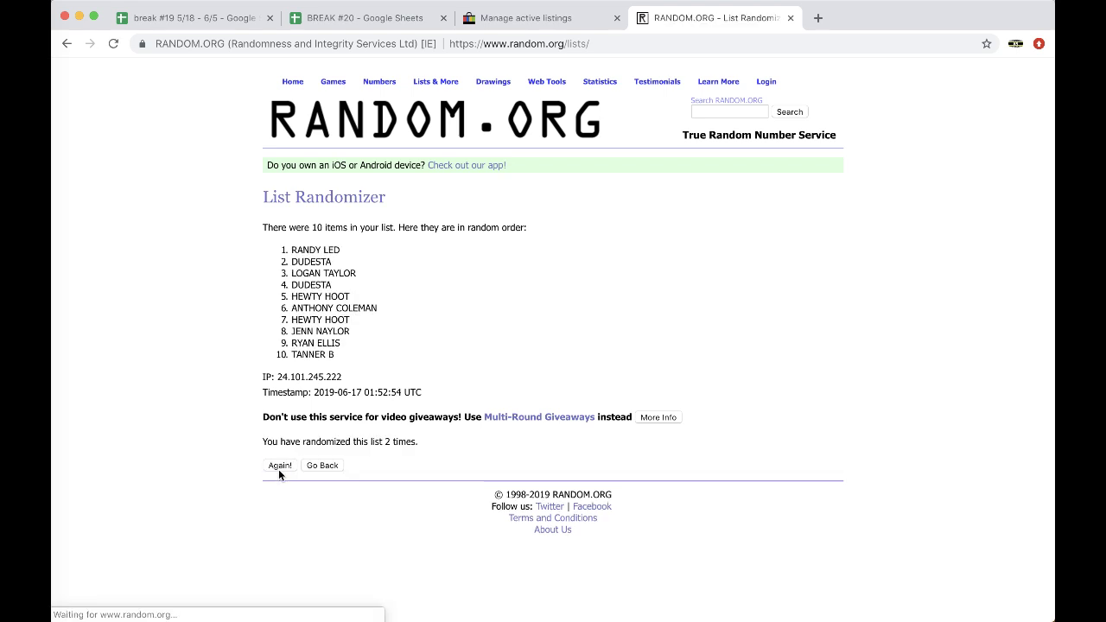
{"action": "left_click", "coordinate": [275, 465]}
{"action": "left_click", "coordinate": [279, 466]}
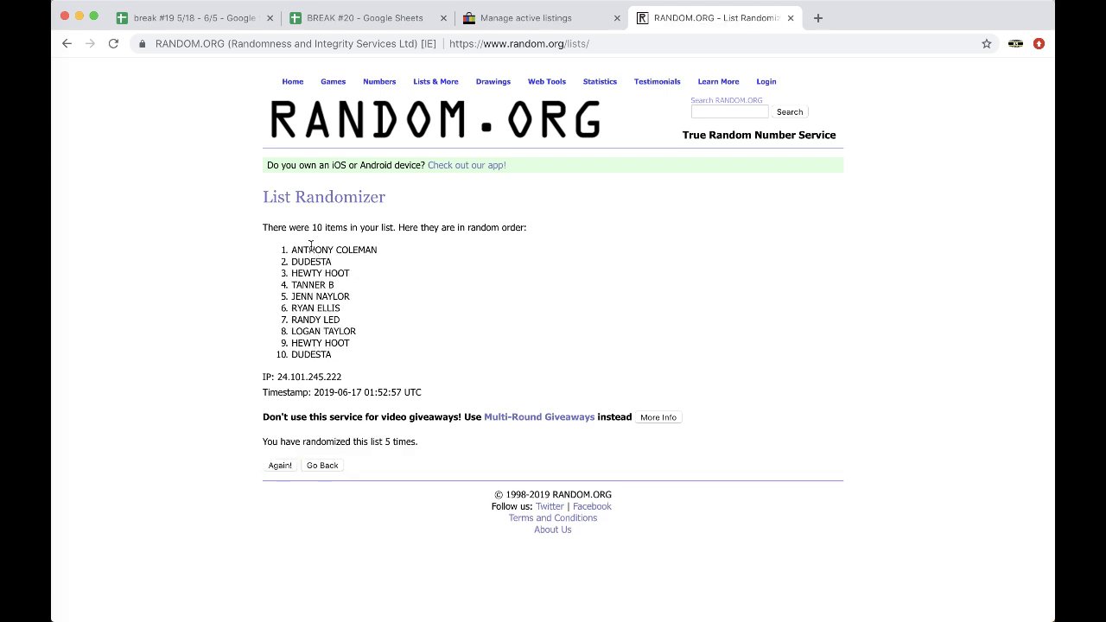
{"action": "triple_click", "coordinate": [312, 249]}
{"action": "key", "text": "ctrl+c"}
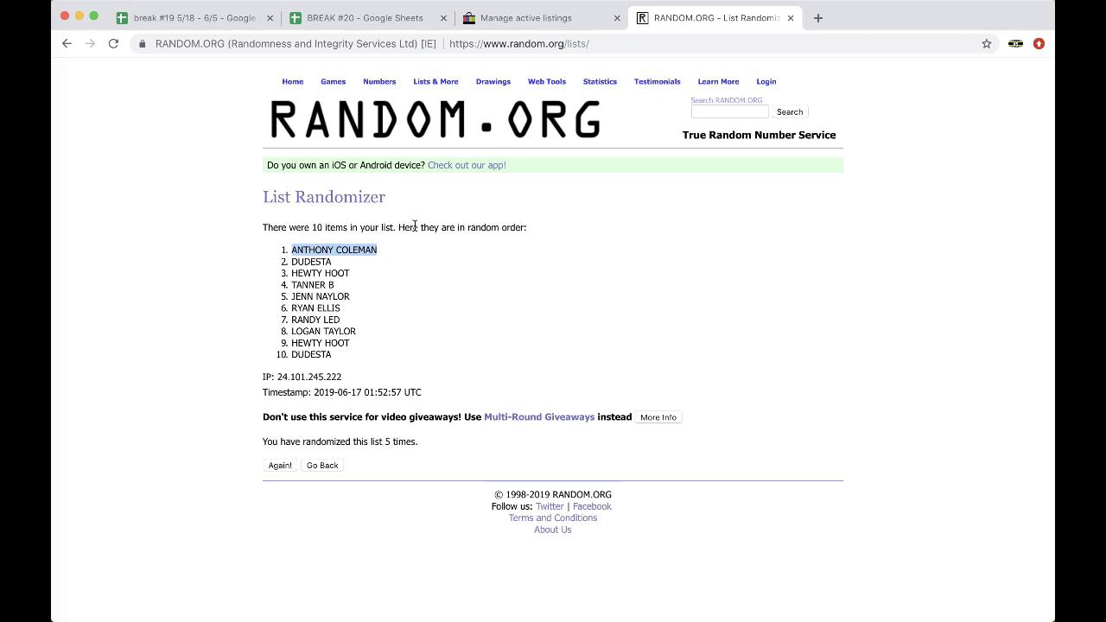
Step: Paste the shuffled list of ten names into column C of #8 10X10, starting at C1
{"action": "left_click", "coordinate": [354, 17]}
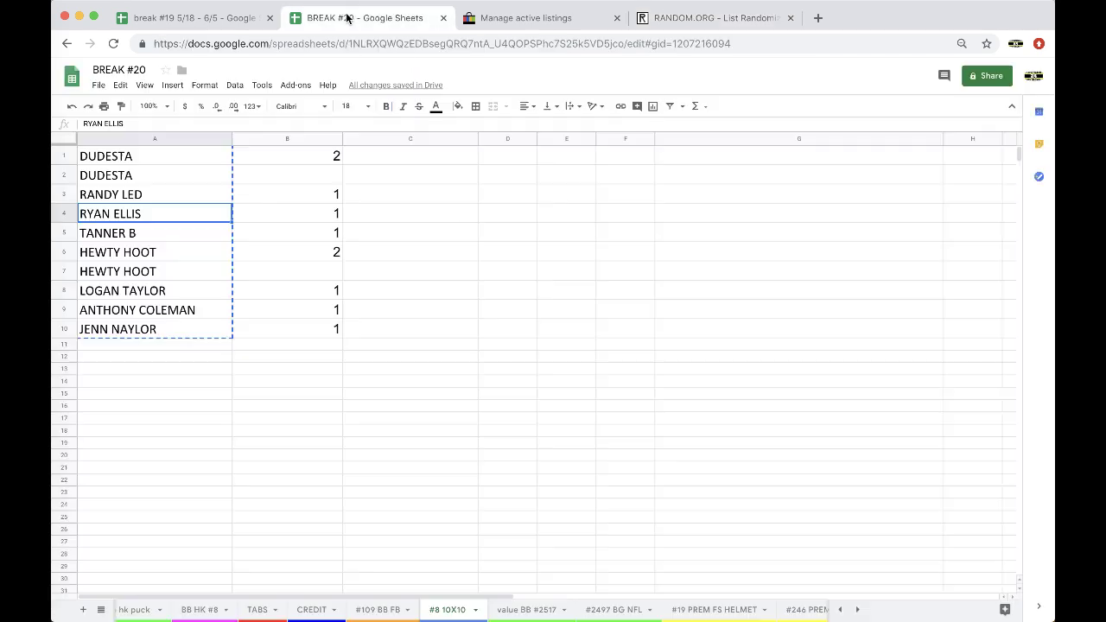
{"action": "left_click", "coordinate": [413, 157]}
{"action": "key", "text": "ctrl+v"}
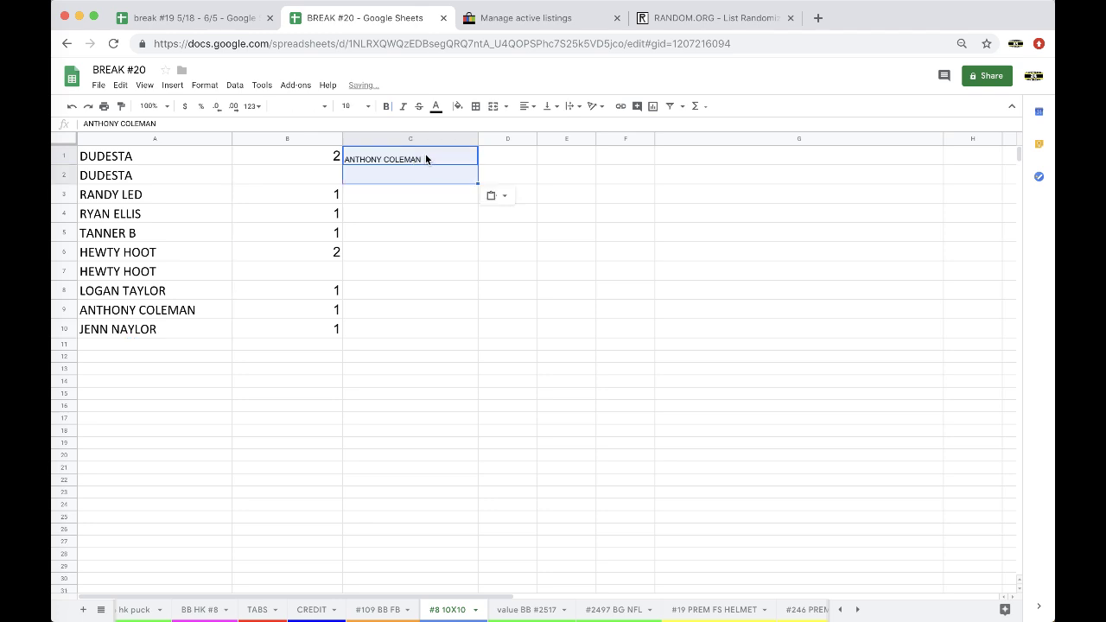
{"action": "left_click", "coordinate": [682, 21]}
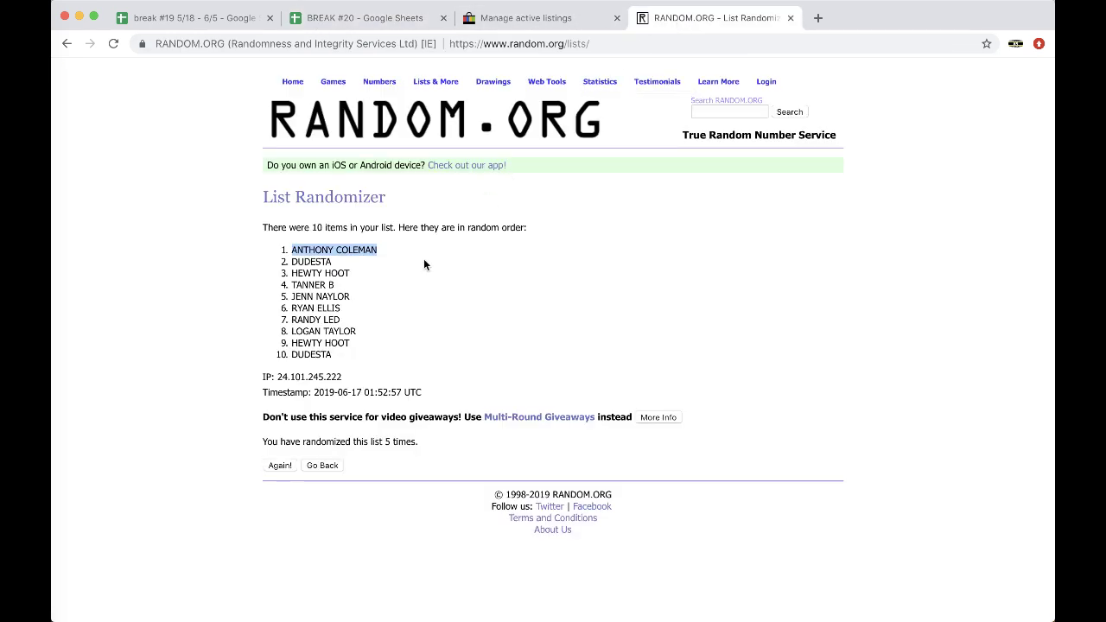
{"action": "left_click_drag", "start_coordinate": [344, 359], "coordinate": [288, 250]}
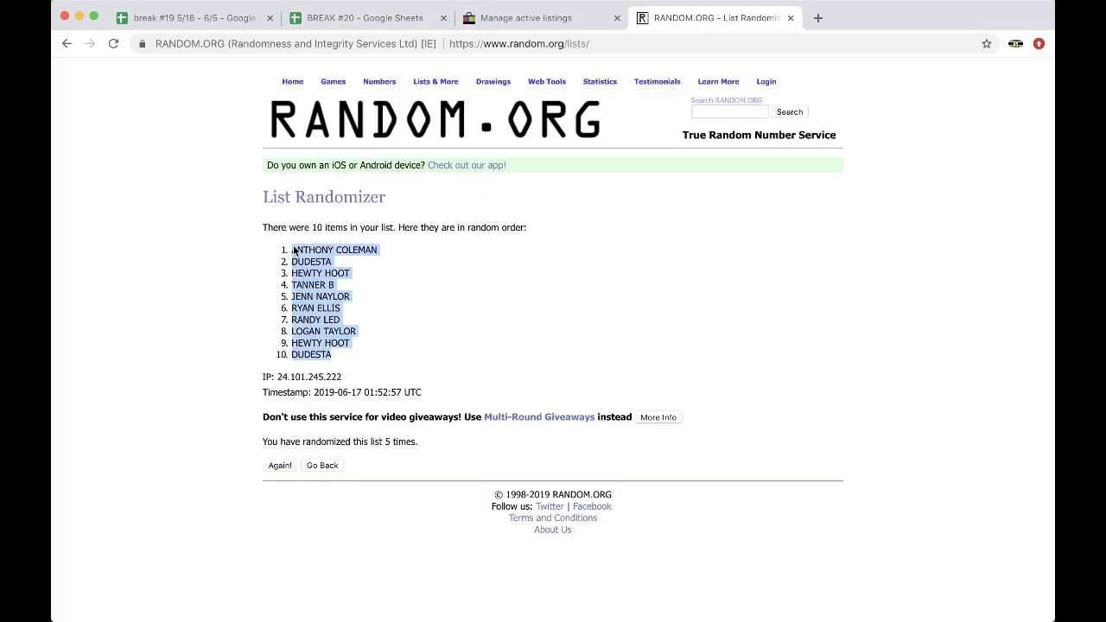
{"action": "left_click", "coordinate": [378, 20]}
{"action": "key", "text": "ctrl+v"}
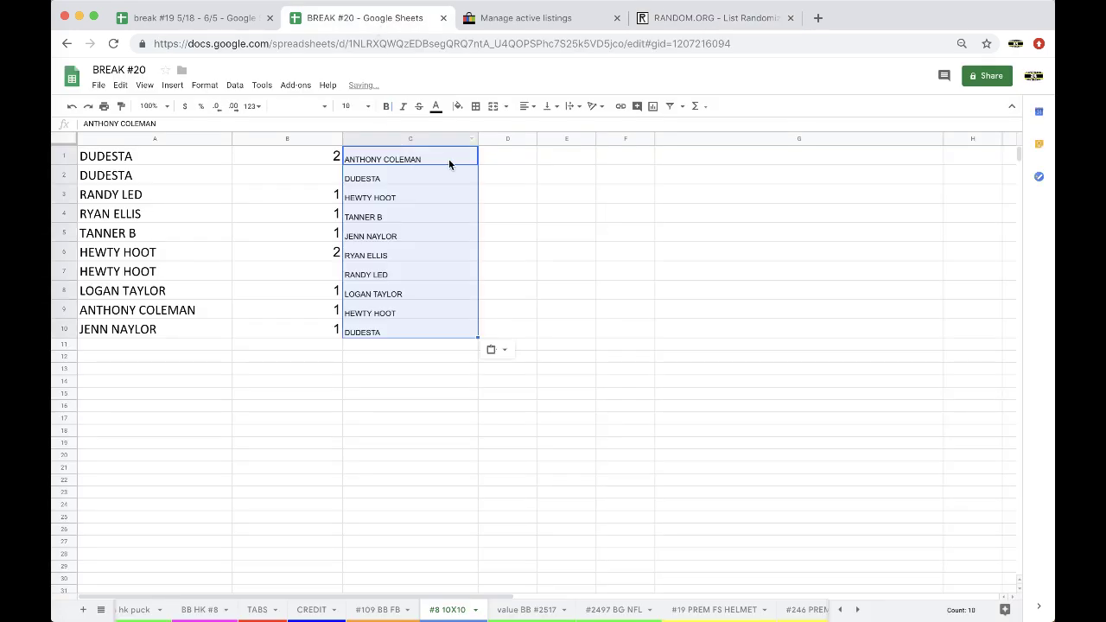
Step: Highlight C1 yellow and set column C's font size to 18
{"action": "left_click", "coordinate": [447, 158]}
{"action": "left_click", "coordinate": [458, 106]}
{"action": "left_click", "coordinate": [497, 157]}
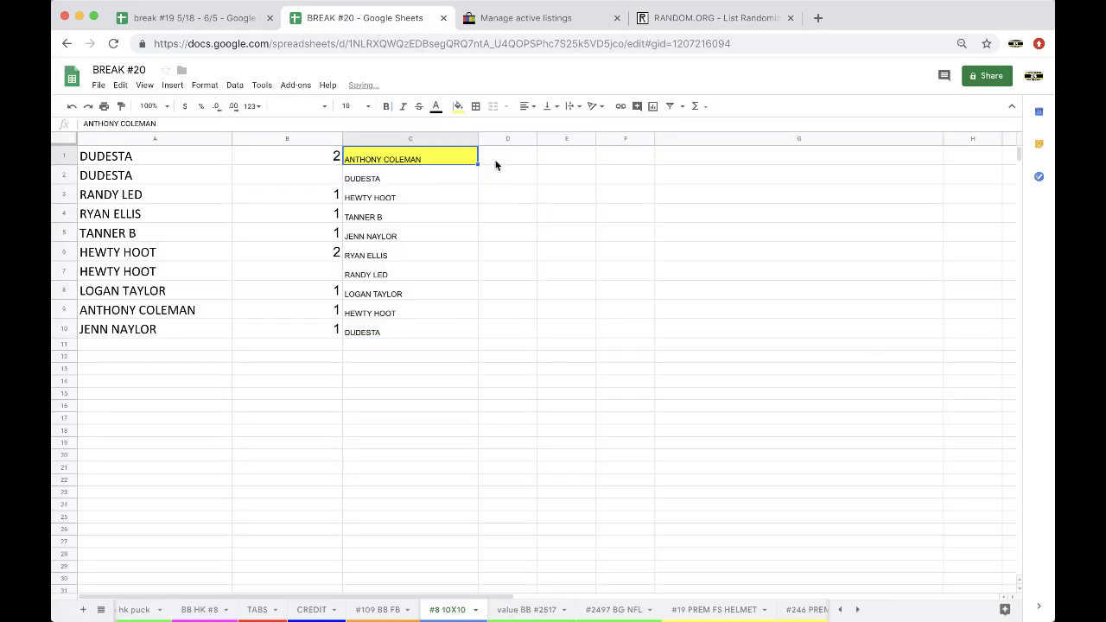
{"action": "left_click", "coordinate": [394, 138]}
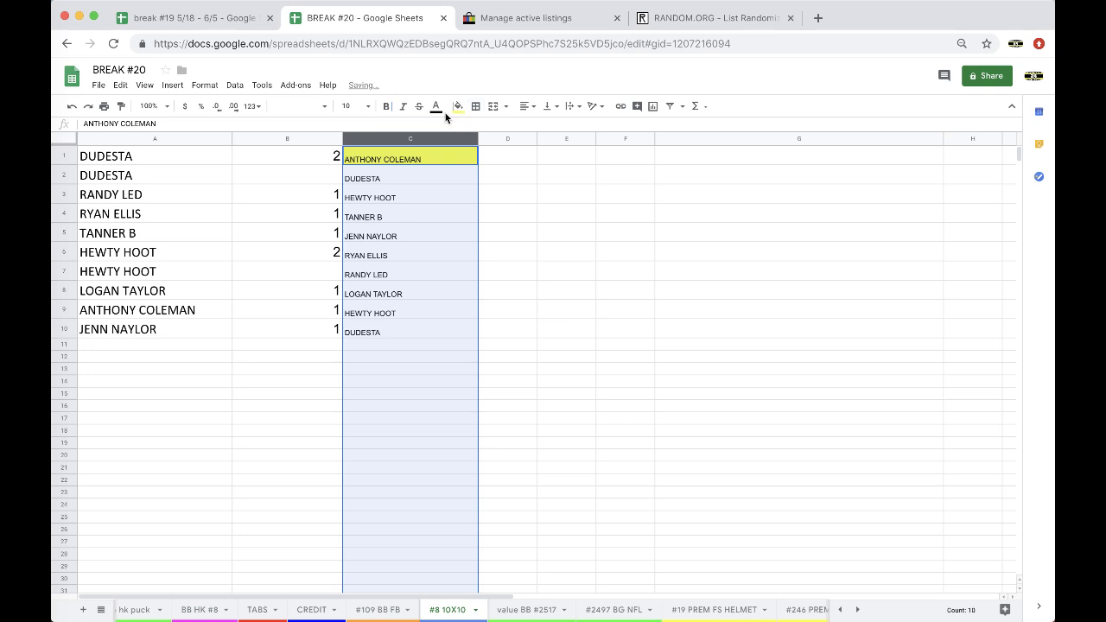
{"action": "left_click", "coordinate": [356, 106]}
{"action": "left_click", "coordinate": [355, 278]}
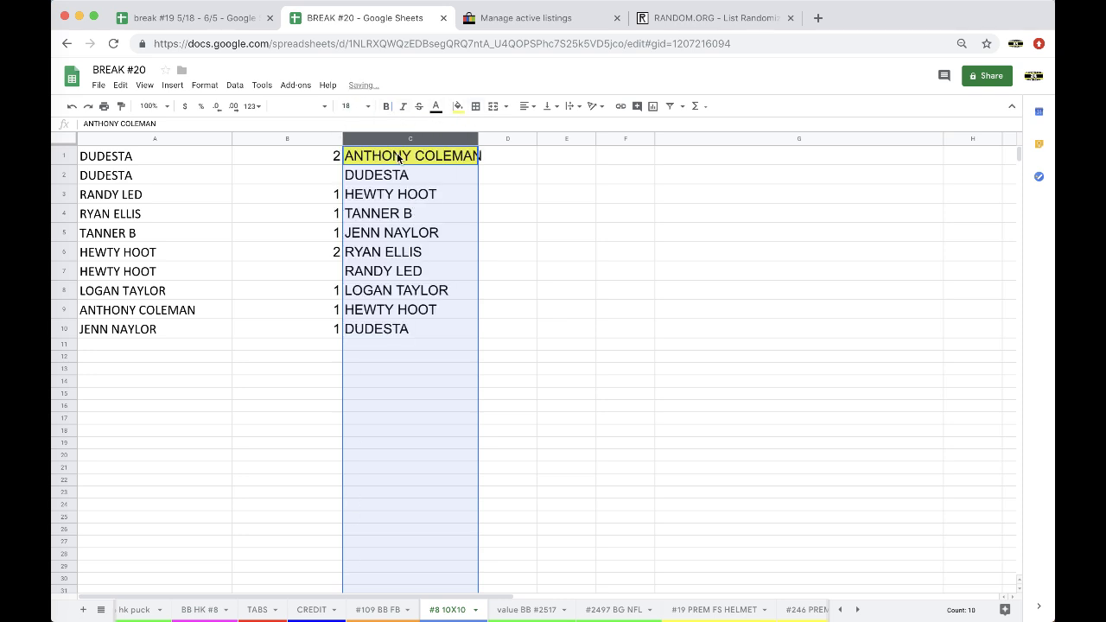
{"action": "left_click", "coordinate": [399, 159]}
{"action": "left_click", "coordinate": [317, 605]}
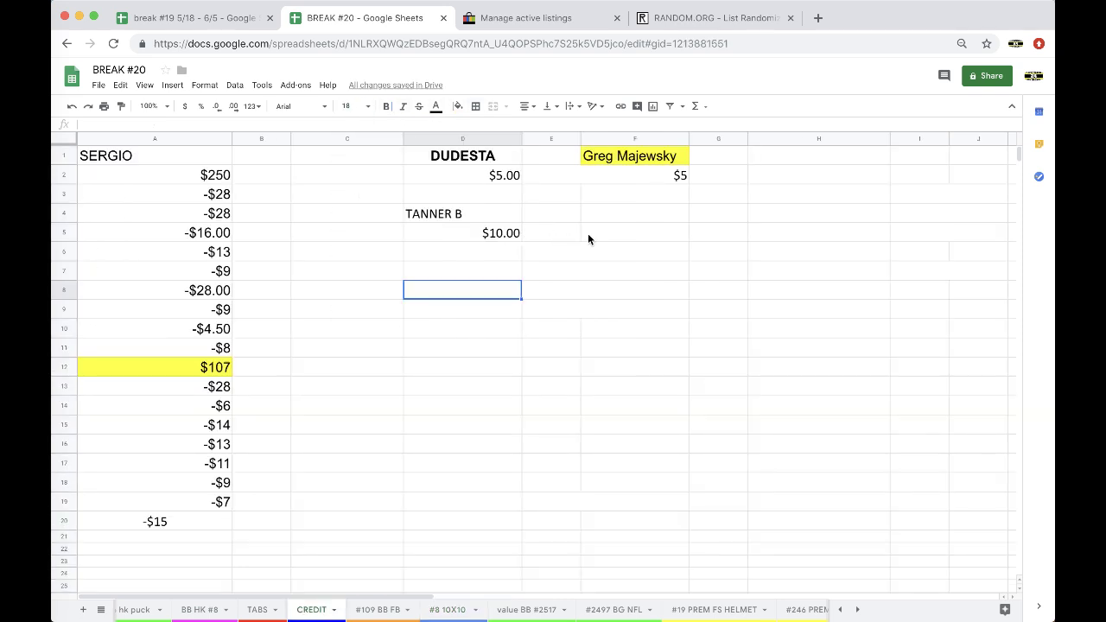
Step: On CREDIT, paste the top shuffled buyer into F4 and enter a $100 credit in F5
{"action": "left_click", "coordinate": [623, 214]}
{"action": "key", "text": "ctrl+v"}
{"action": "left_click", "coordinate": [619, 232]}
{"action": "type", "text": "#1"}
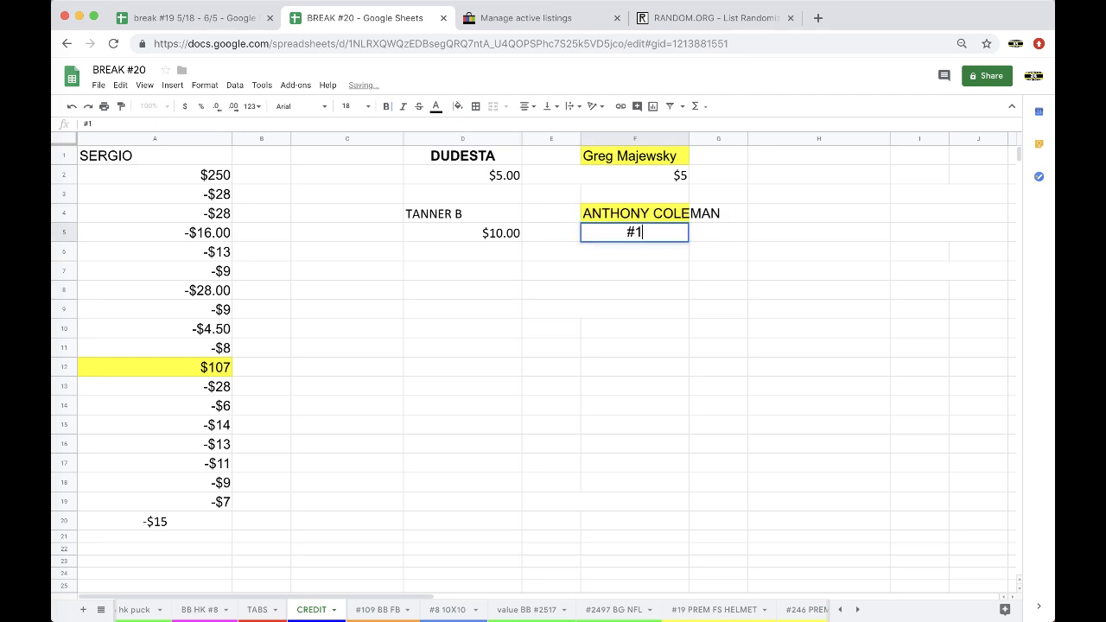
{"action": "key", "text": "BackSpace"}
{"action": "key", "text": "BackSpace"}
{"action": "type", "text": "$100"}
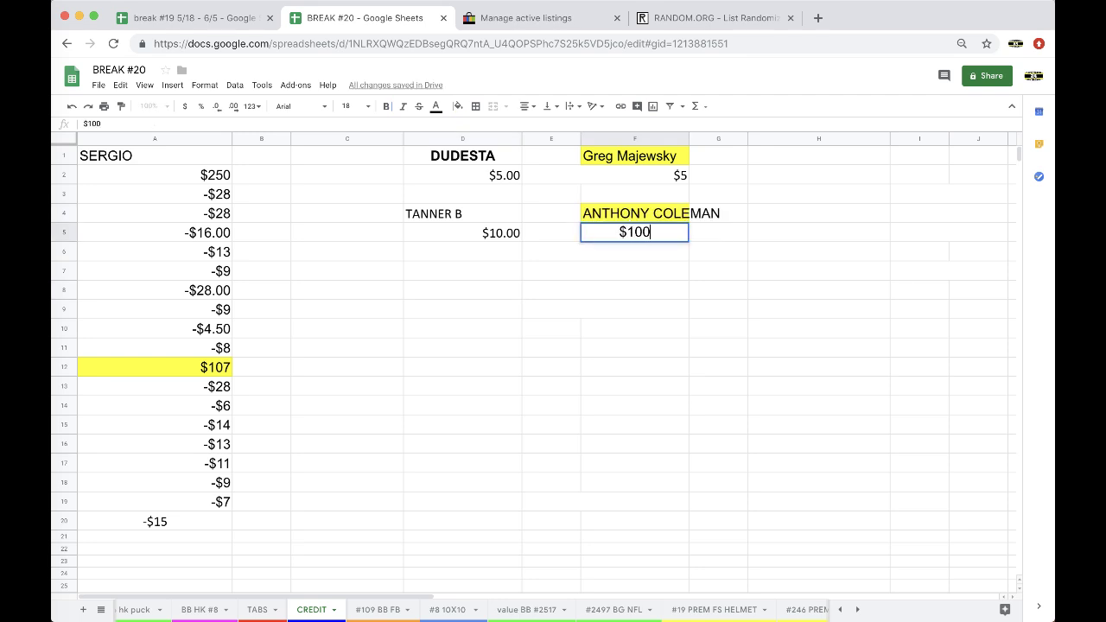
{"action": "left_click", "coordinate": [610, 268]}
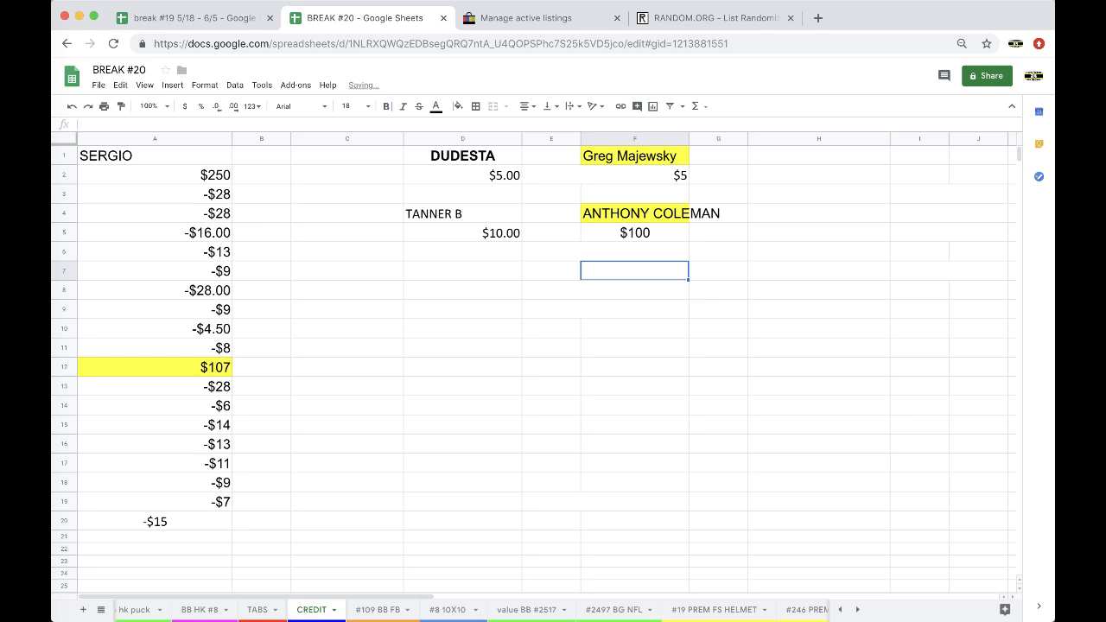
{"action": "left_click", "coordinate": [538, 613]}
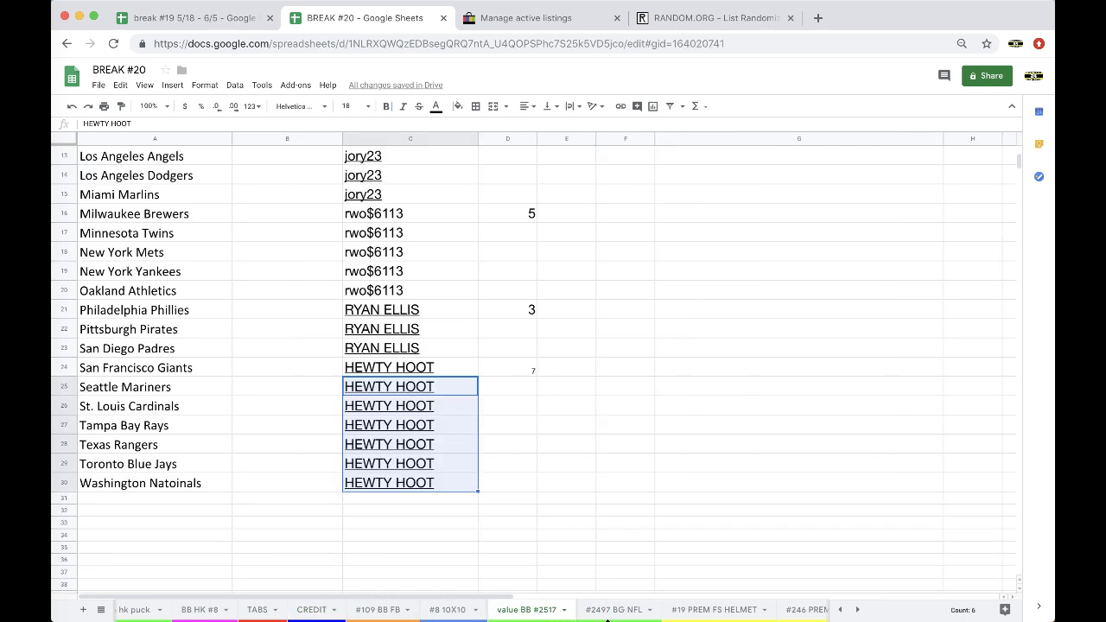
{"action": "left_click", "coordinate": [609, 612]}
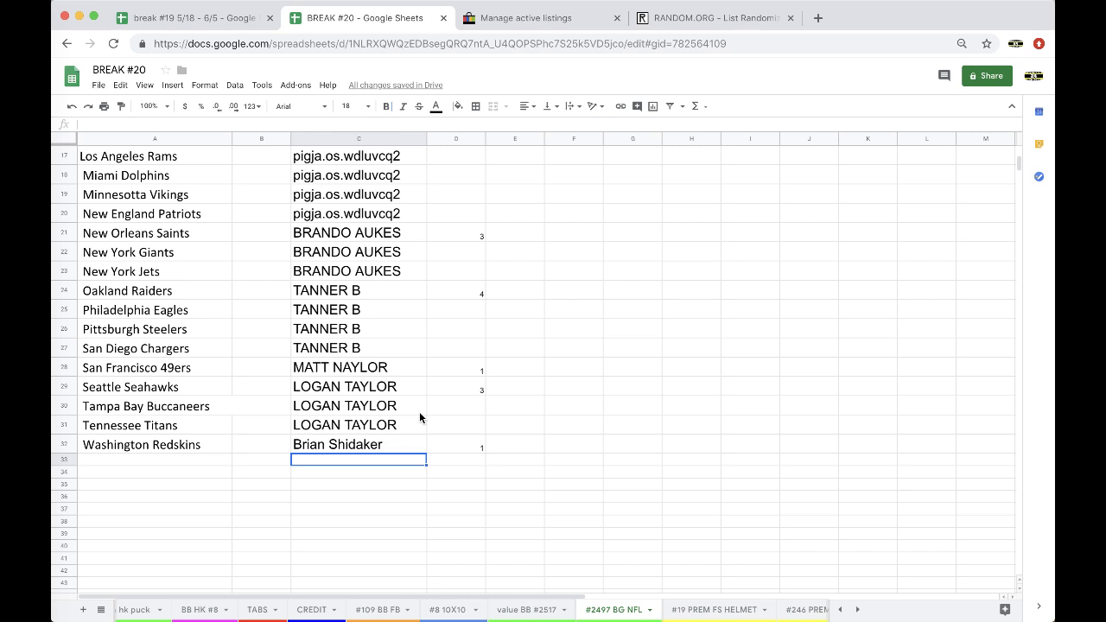
Step: Highlight the Washington Redskins buyer in C32 of #2497 BG NFL yellow
{"action": "left_click", "coordinate": [342, 450]}
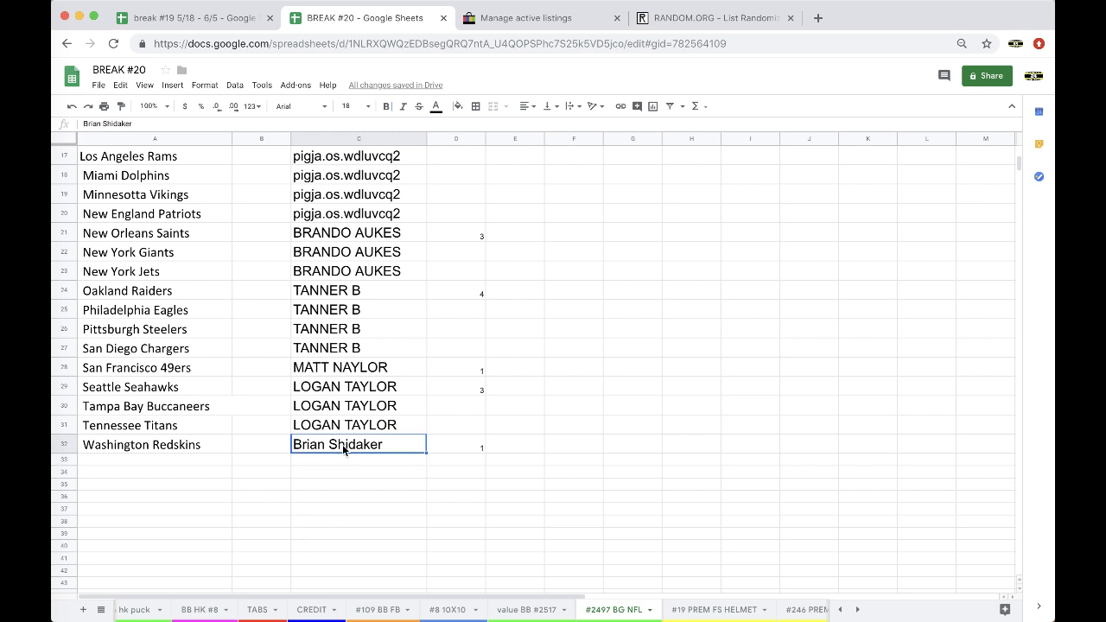
{"action": "left_click", "coordinate": [458, 105]}
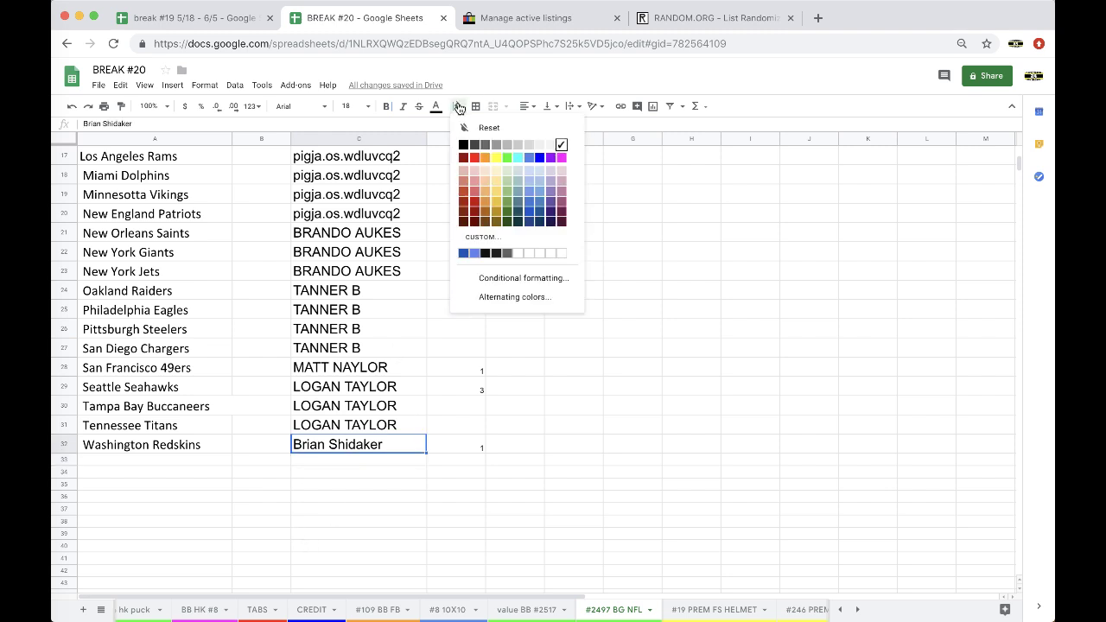
{"action": "left_click", "coordinate": [497, 159]}
{"action": "left_click", "coordinate": [681, 608]}
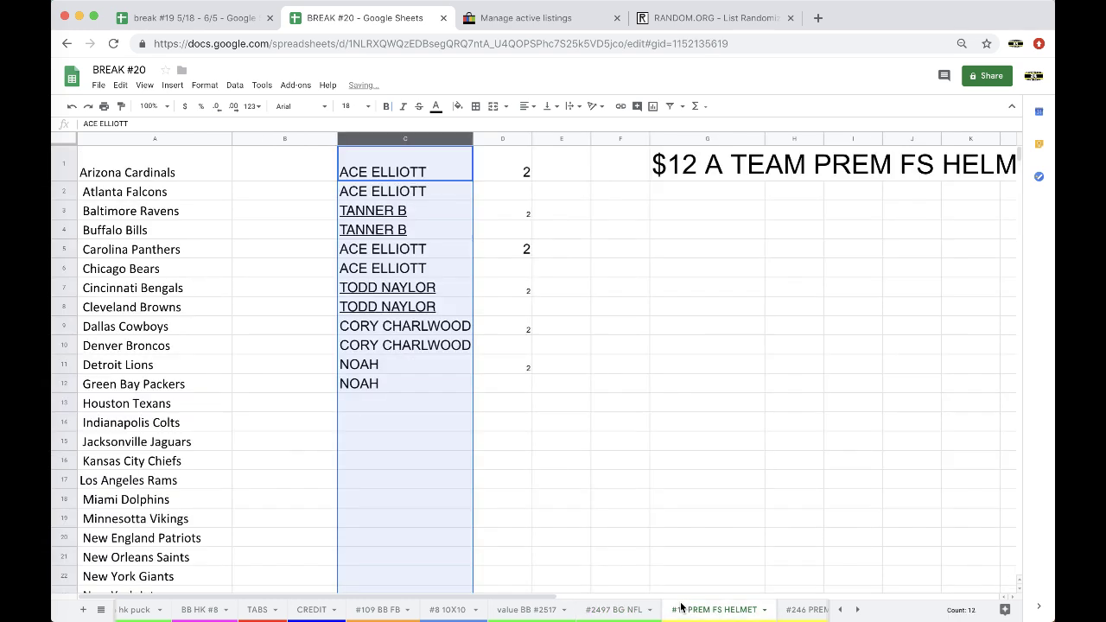
{"action": "left_click", "coordinate": [681, 608]}
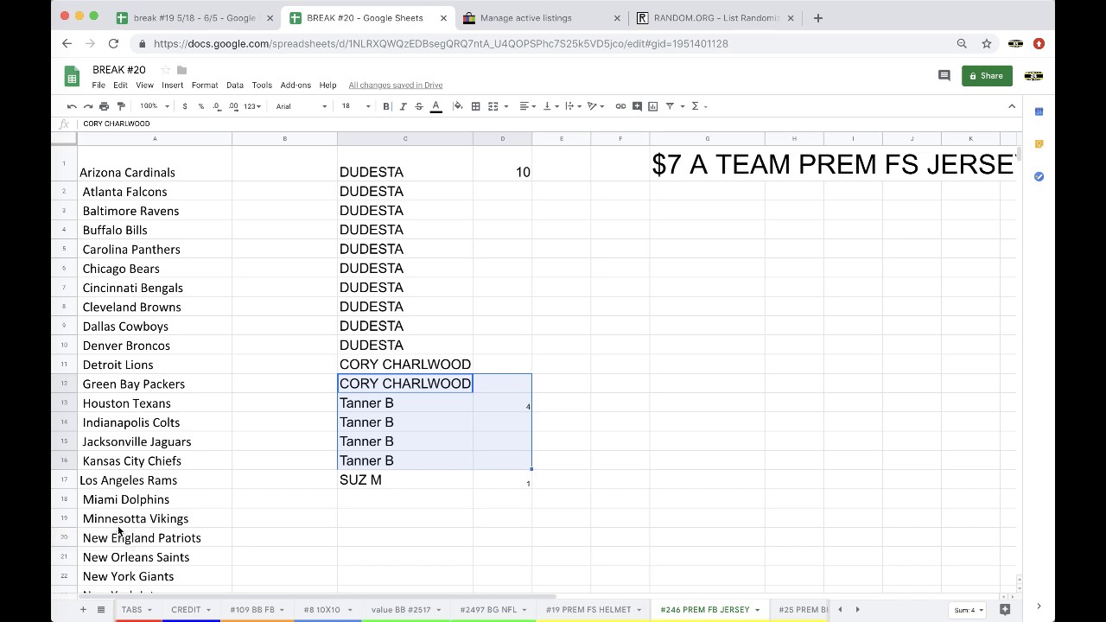
Step: Reset the fill on C32 to remove the yellow highlight
{"action": "left_click", "coordinate": [504, 614]}
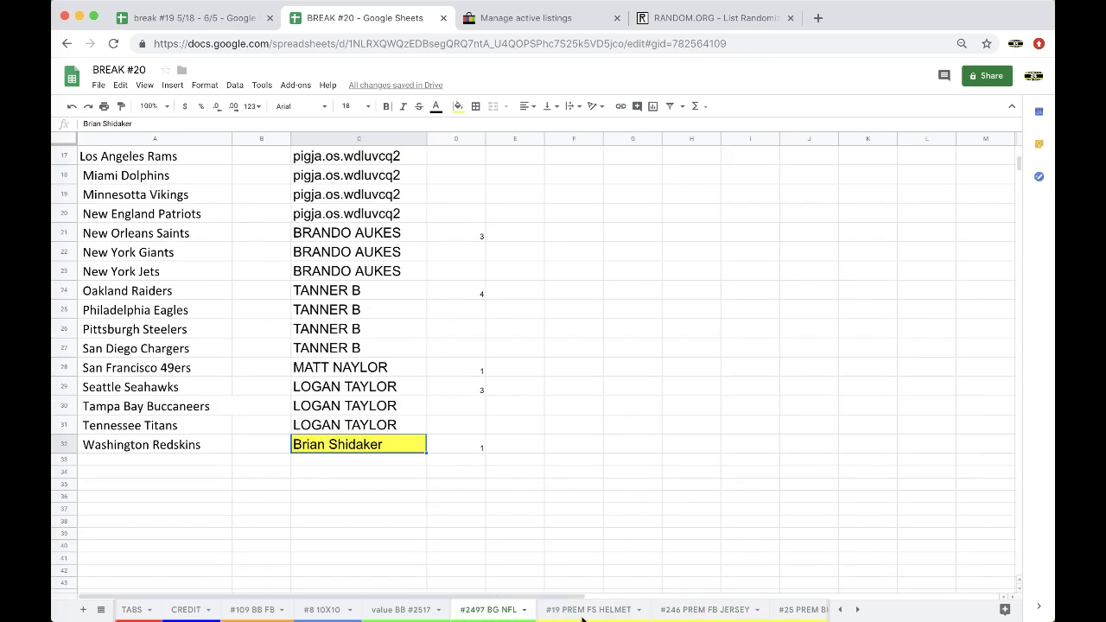
{"action": "left_click", "coordinate": [458, 106]}
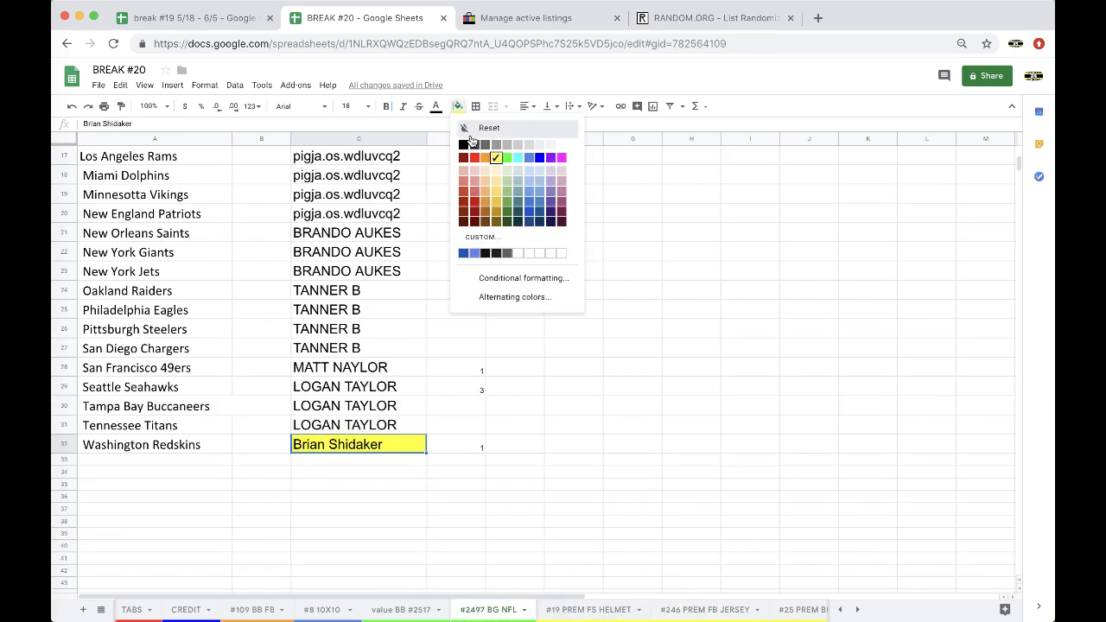
{"action": "left_click", "coordinate": [480, 124]}
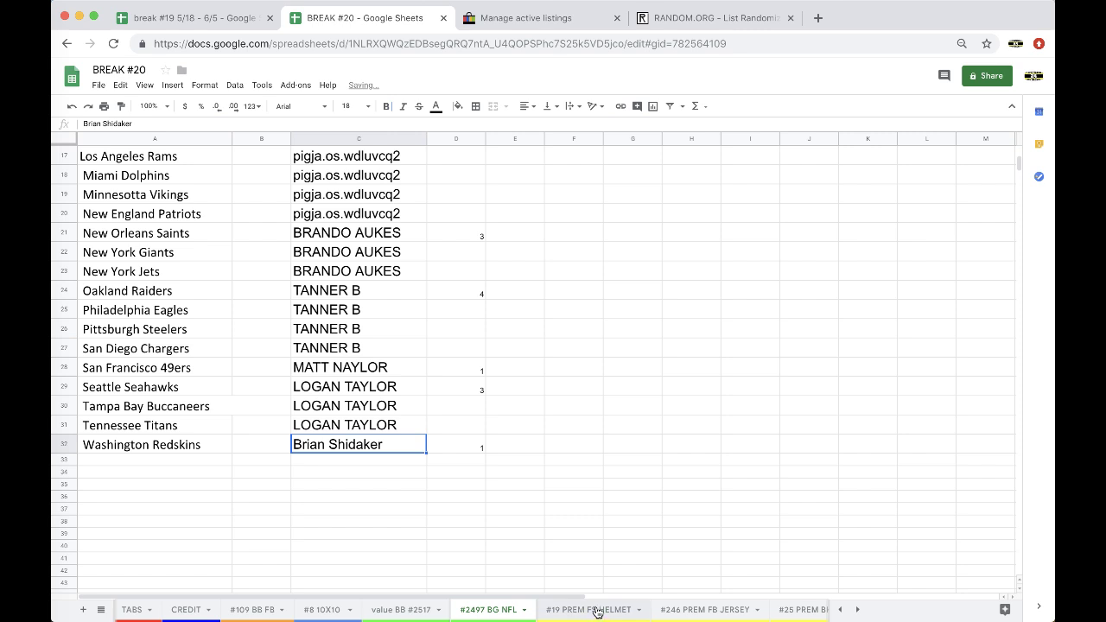
{"action": "left_click", "coordinate": [683, 614]}
{"action": "left_click", "coordinate": [636, 613]}
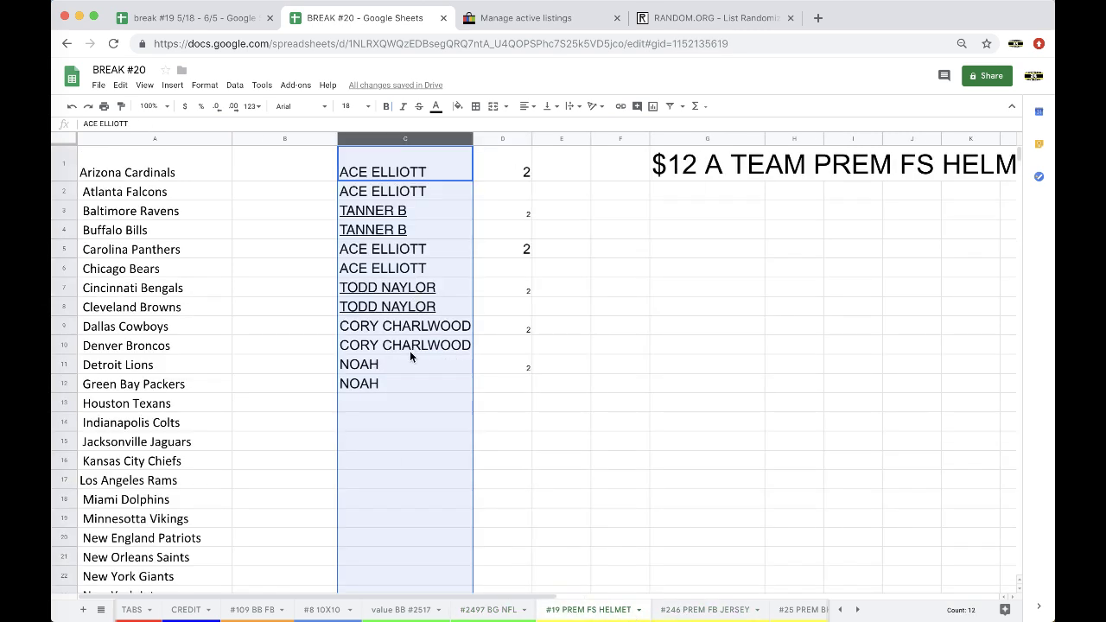
Step: Enter a new buyer with count 2 in C13:D13 and copy the name to C14 for the Indianapolis Colts
{"action": "left_click", "coordinate": [382, 403]}
{"action": "type", "text": "DUDESTA"}
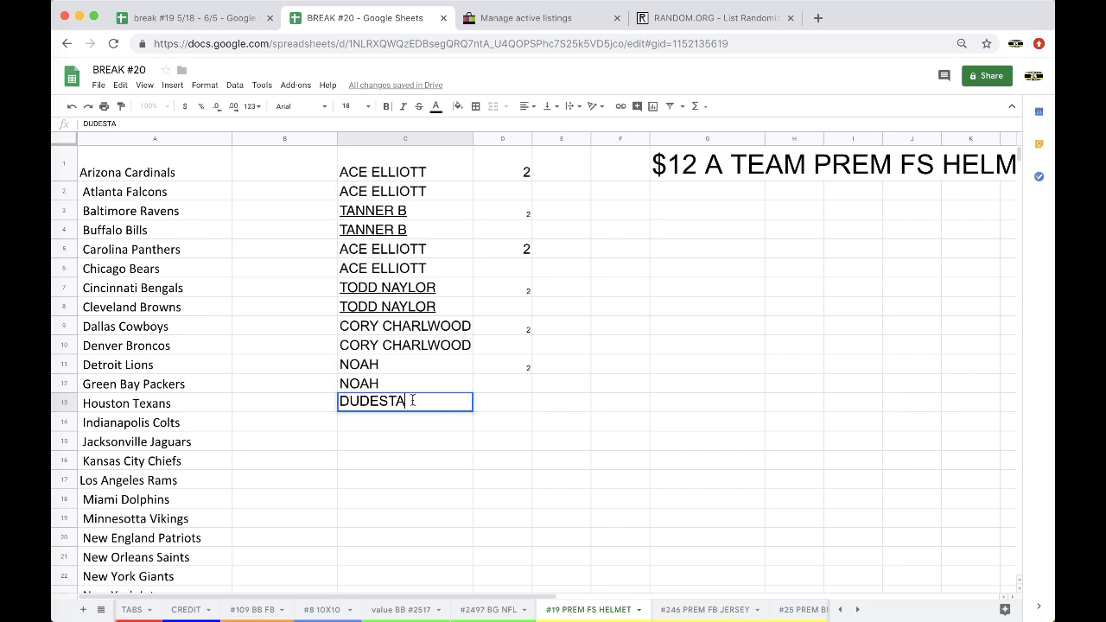
{"action": "left_click", "coordinate": [486, 406]}
{"action": "type", "text": "2"}
{"action": "key", "text": "Return"}
{"action": "key", "text": "Left"}
{"action": "type", "text": "DUDESTA"}
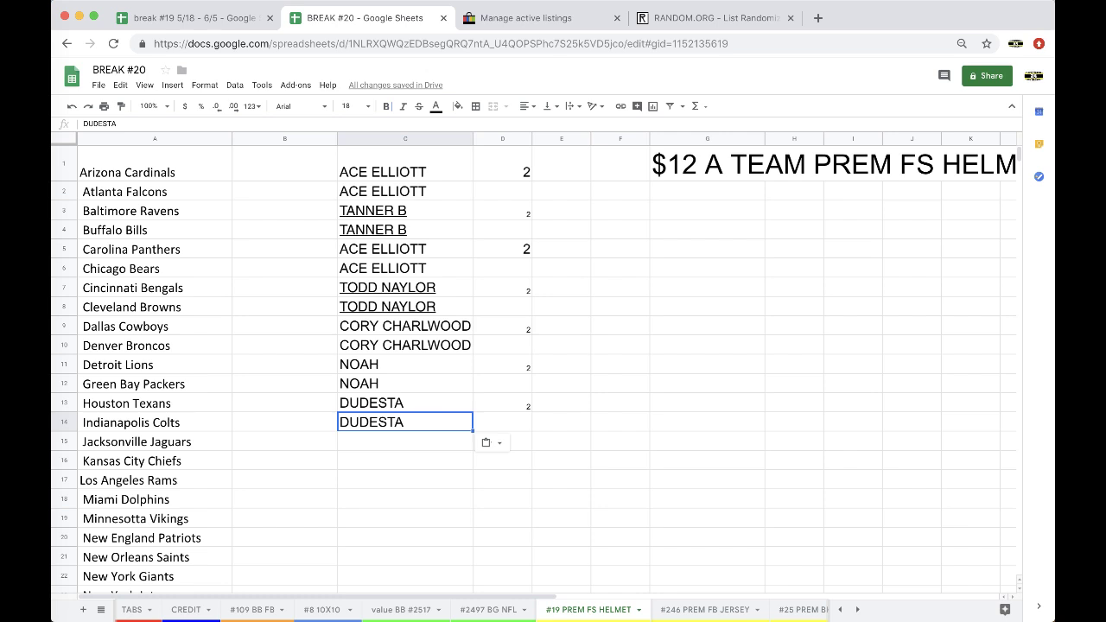
{"action": "left_click", "coordinate": [321, 610]}
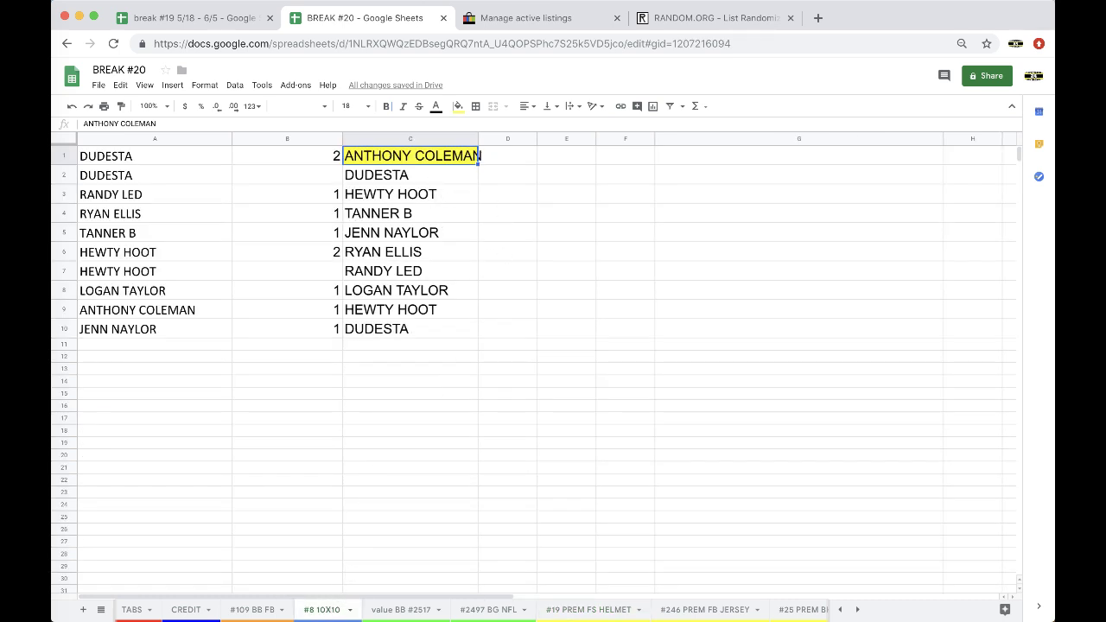
Step: Look through the value BB #2517, #2497 BG NFL and #19 PREM FS HELMET sheets
{"action": "left_click", "coordinate": [410, 610]}
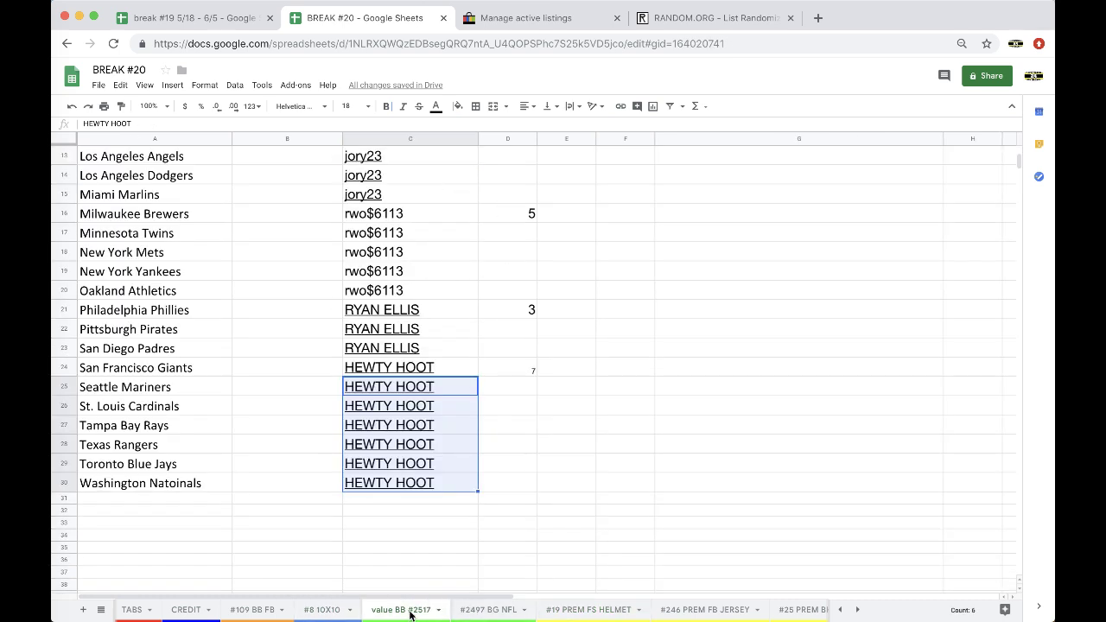
{"action": "left_click", "coordinate": [493, 611]}
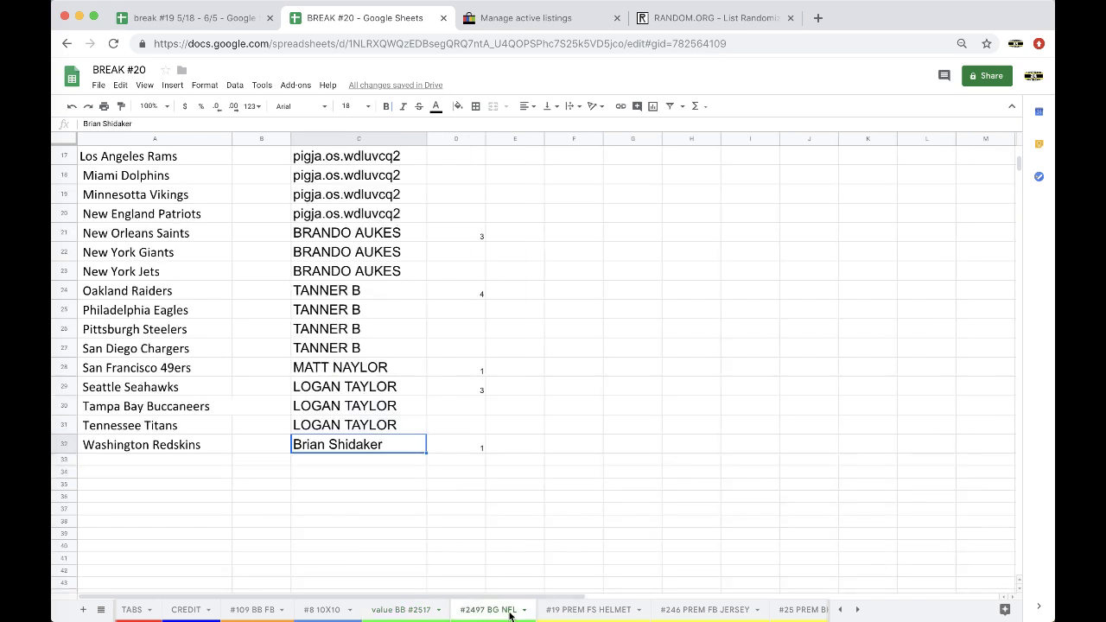
{"action": "left_click", "coordinate": [570, 611]}
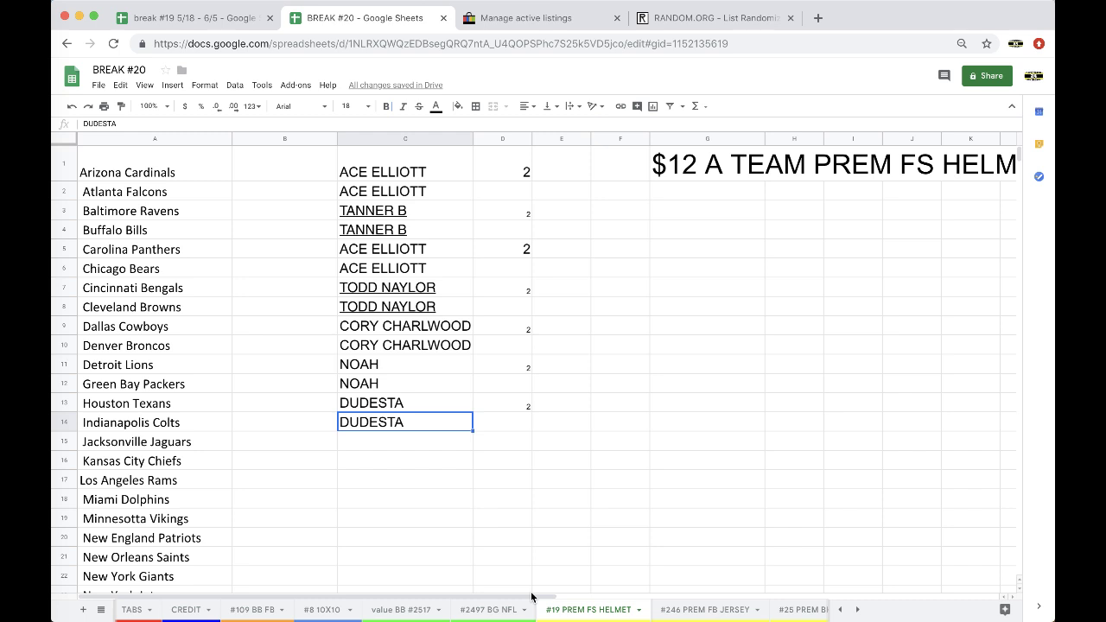
{"action": "scroll", "coordinate": [519, 536], "scroll_direction": "down", "scroll_amount": 1}
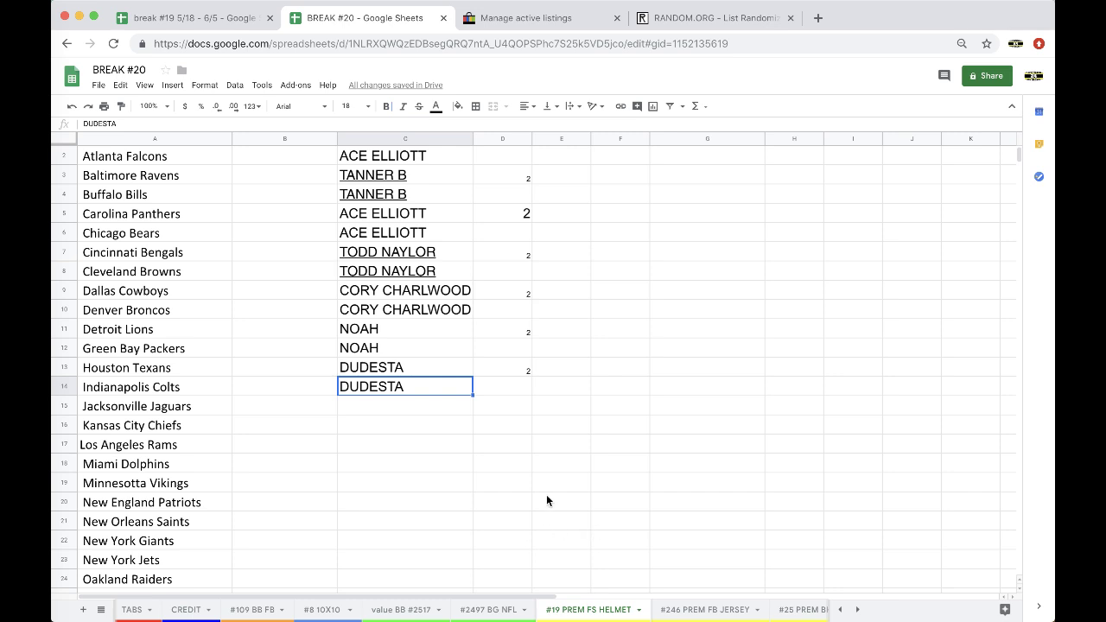
{"action": "scroll", "coordinate": [547, 500], "scroll_direction": "down", "scroll_amount": 1}
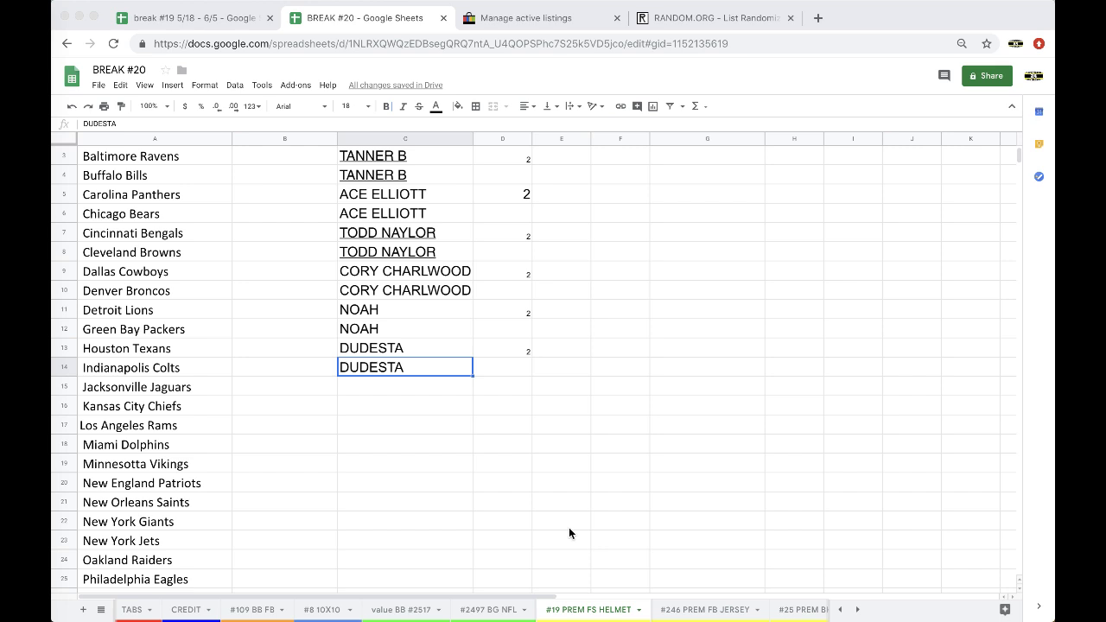
Step: Move the #246 PREM FB JERSEY sheet before #19 PREM FS HELMET and view #25 PREM BK JERSEY
{"action": "left_click", "coordinate": [682, 611]}
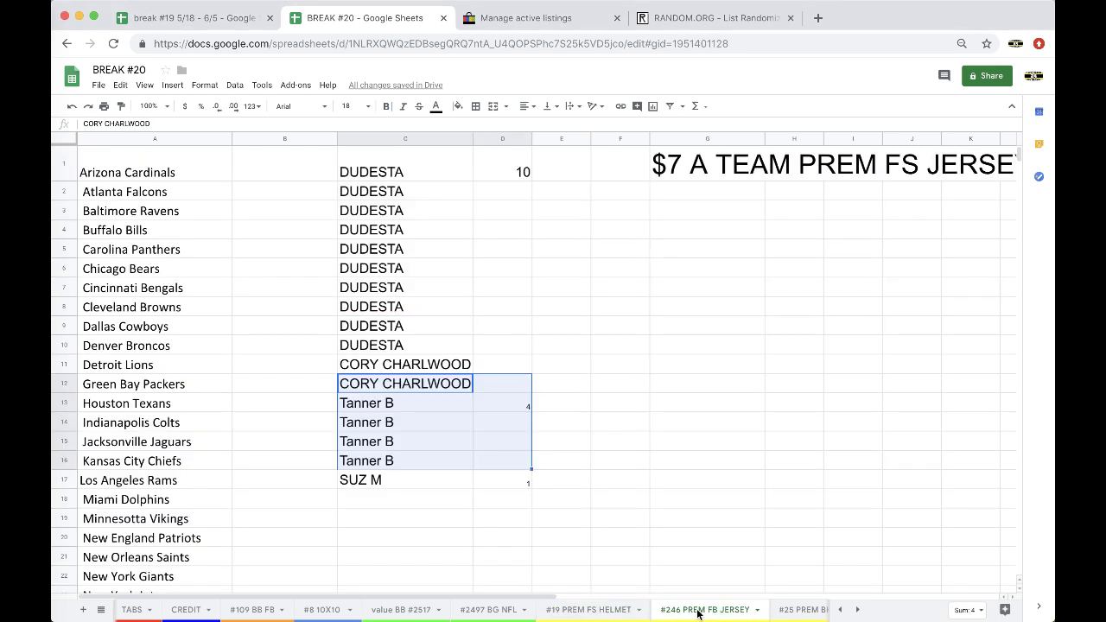
{"action": "left_click_drag", "start_coordinate": [683, 611], "coordinate": [593, 610]}
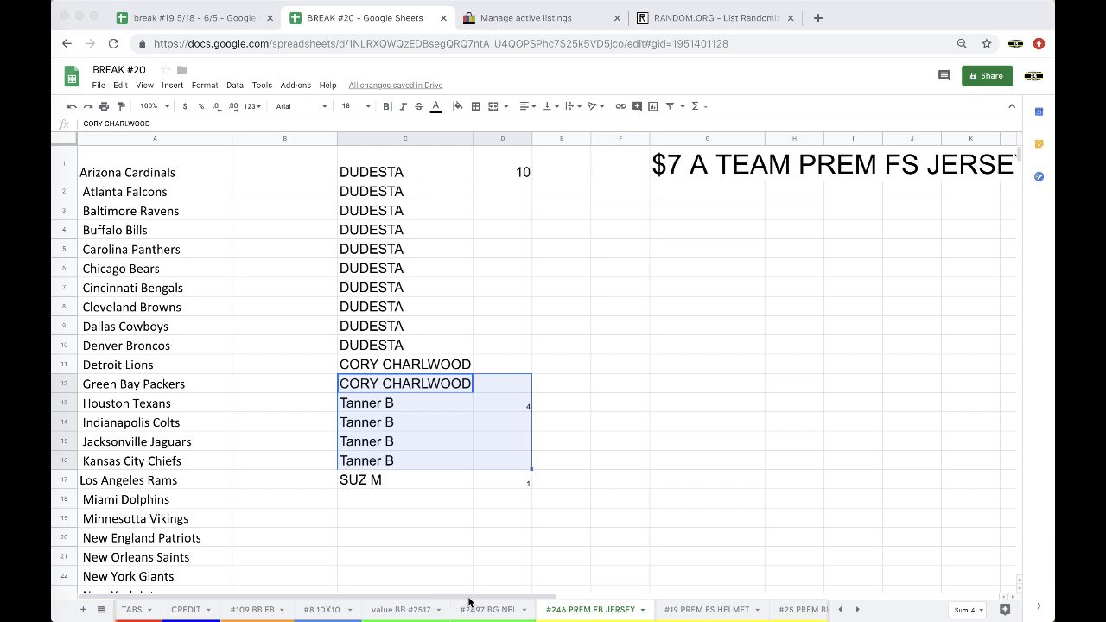
{"action": "scroll", "coordinate": [544, 611], "scroll_direction": "right", "scroll_amount": 3}
{"action": "left_click", "coordinate": [697, 615]}
{"action": "left_click", "coordinate": [697, 612]}
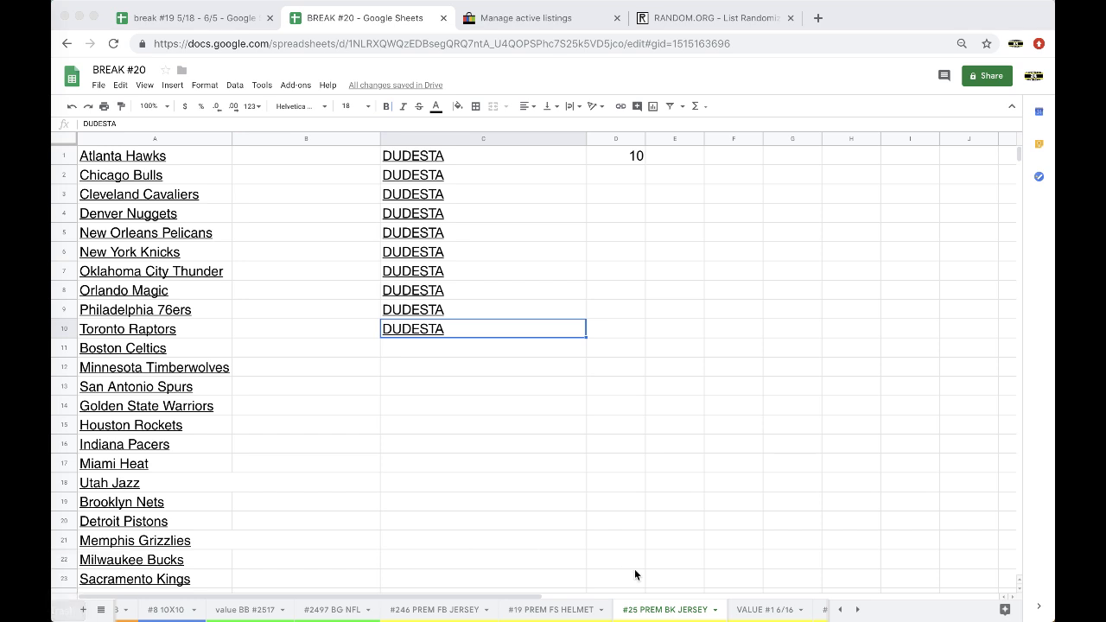
Step: On #246 PREM FB JERSEY, enter a new buyer with count 1 beside Miami Dolphins in C18
{"action": "left_click", "coordinate": [424, 609]}
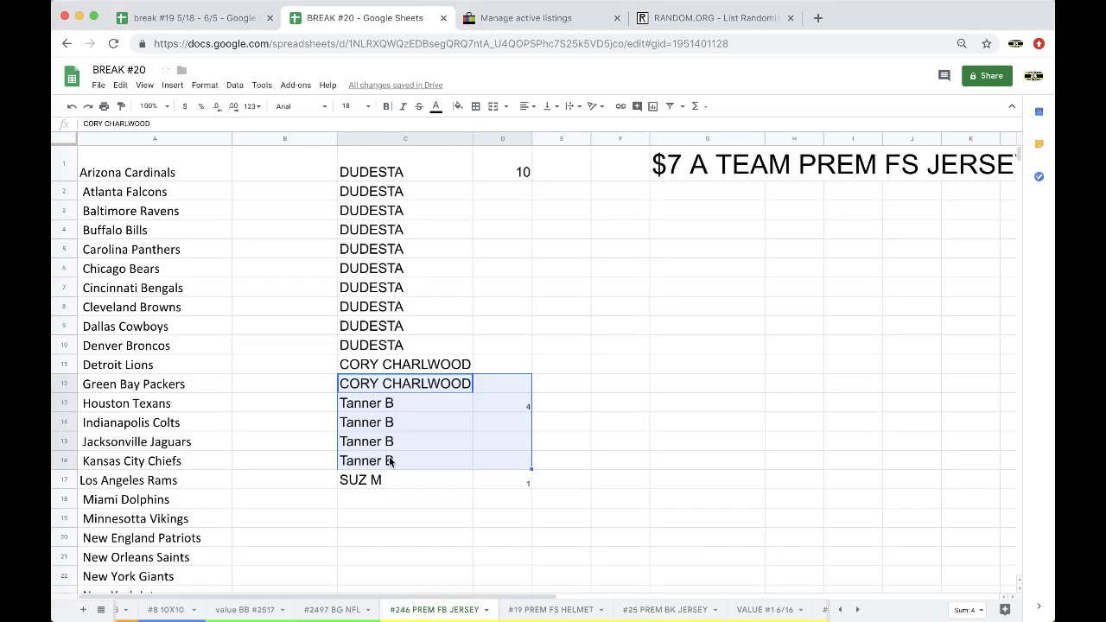
{"action": "left_click", "coordinate": [364, 502]}
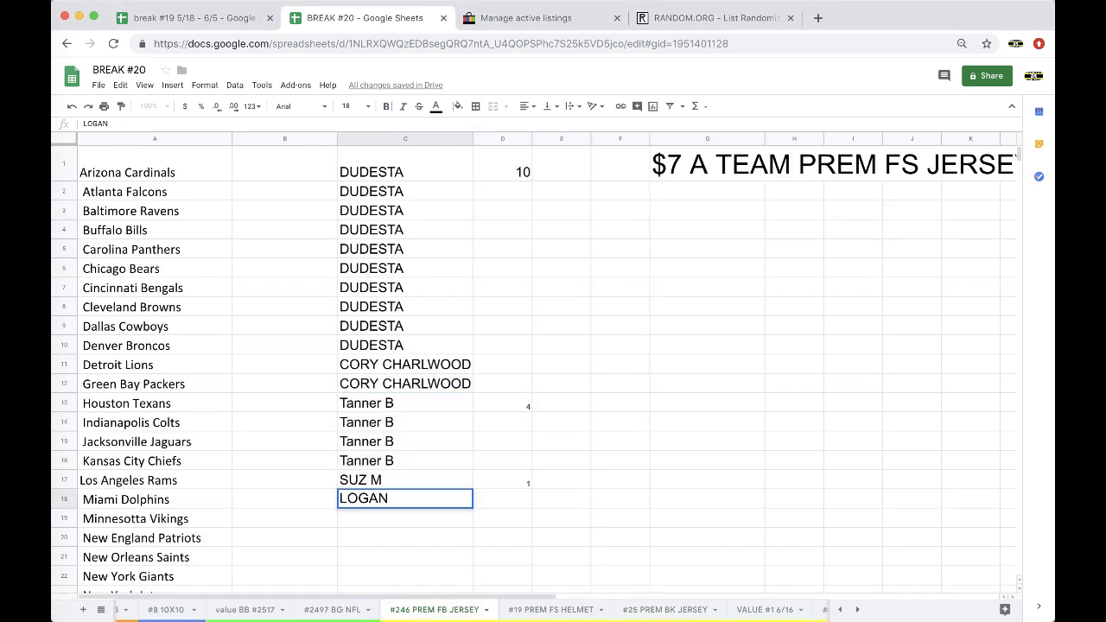
{"action": "left_click", "coordinate": [478, 499]}
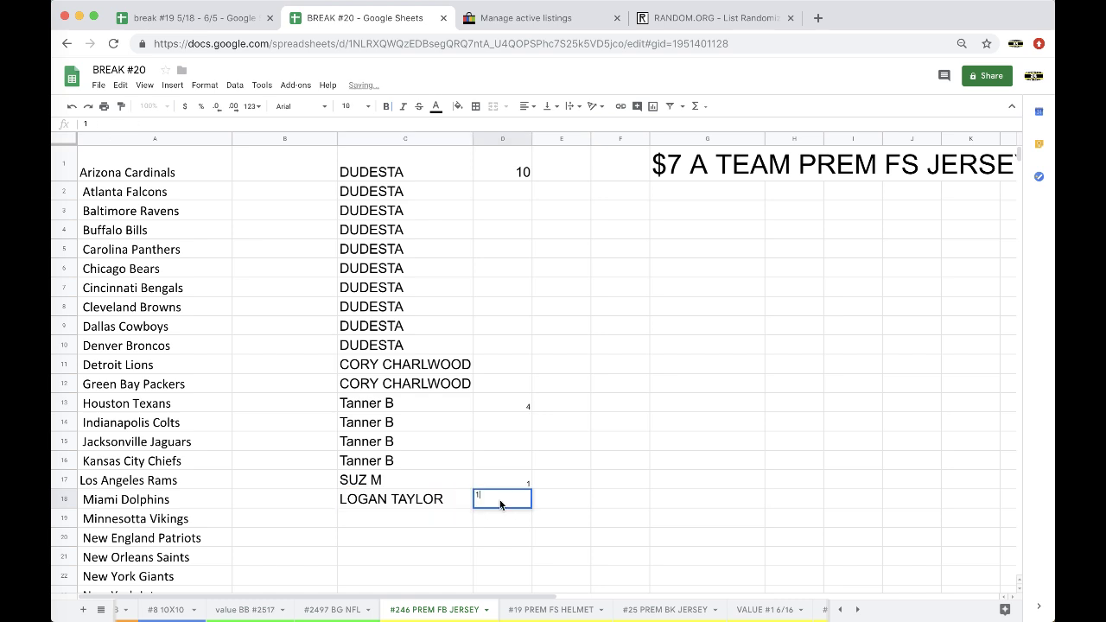
{"action": "key", "text": "Left"}
Step: Paste that buyer row into C15 on #19 PREM FS HELMET and highlight it yellow on both sheets
{"action": "left_click", "coordinate": [546, 609]}
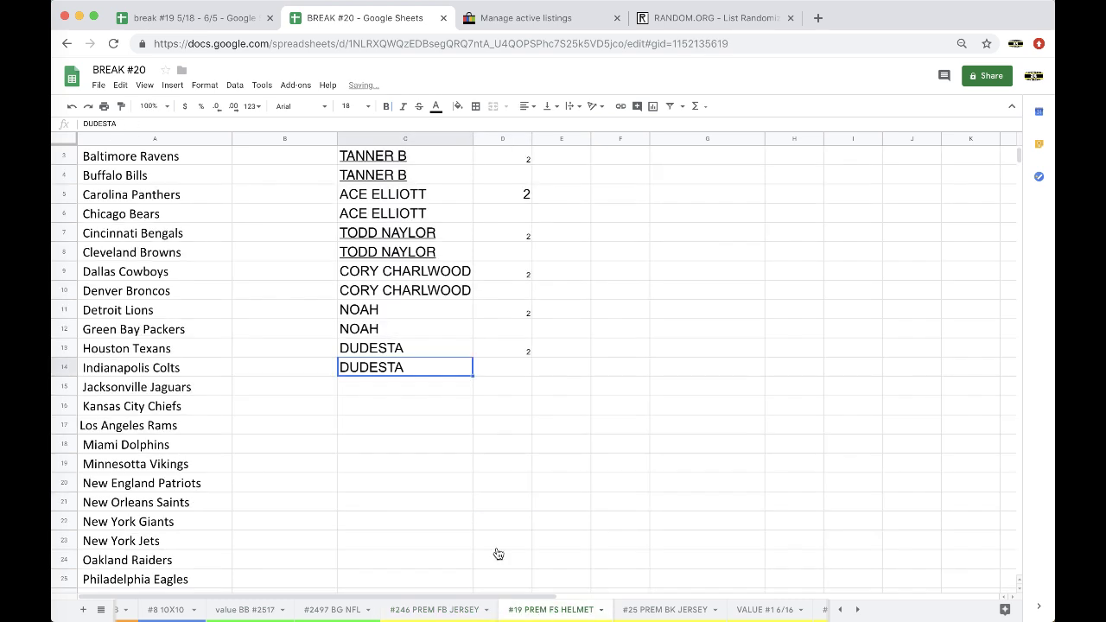
{"action": "left_click", "coordinate": [437, 395]}
{"action": "key", "text": "Right"}
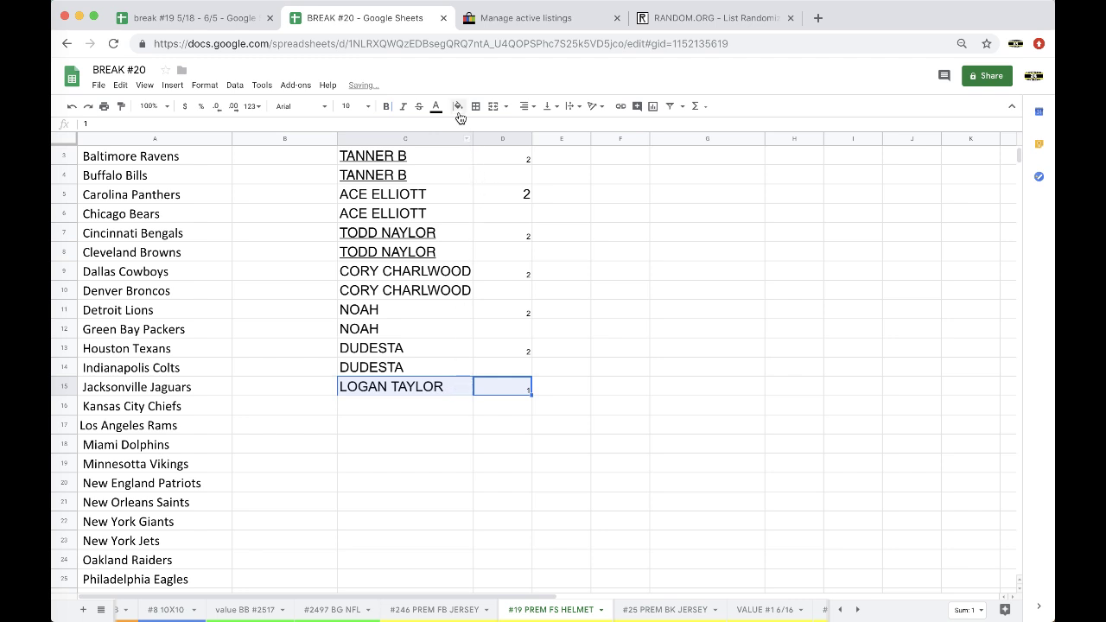
{"action": "left_click", "coordinate": [458, 106]}
{"action": "left_click", "coordinate": [496, 159]}
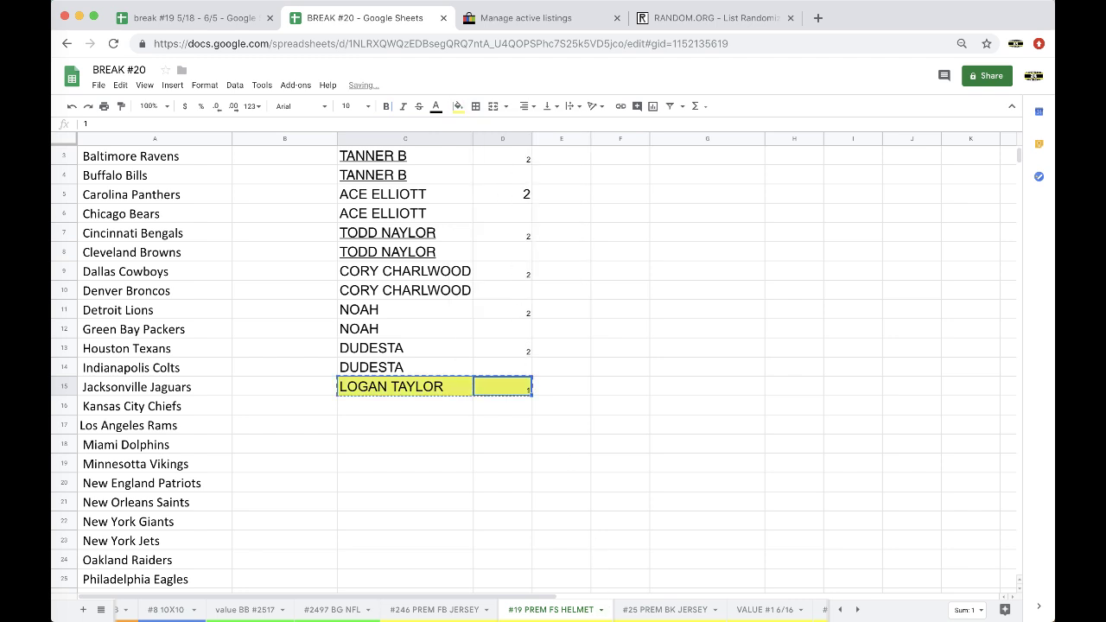
{"action": "left_click", "coordinate": [464, 613]}
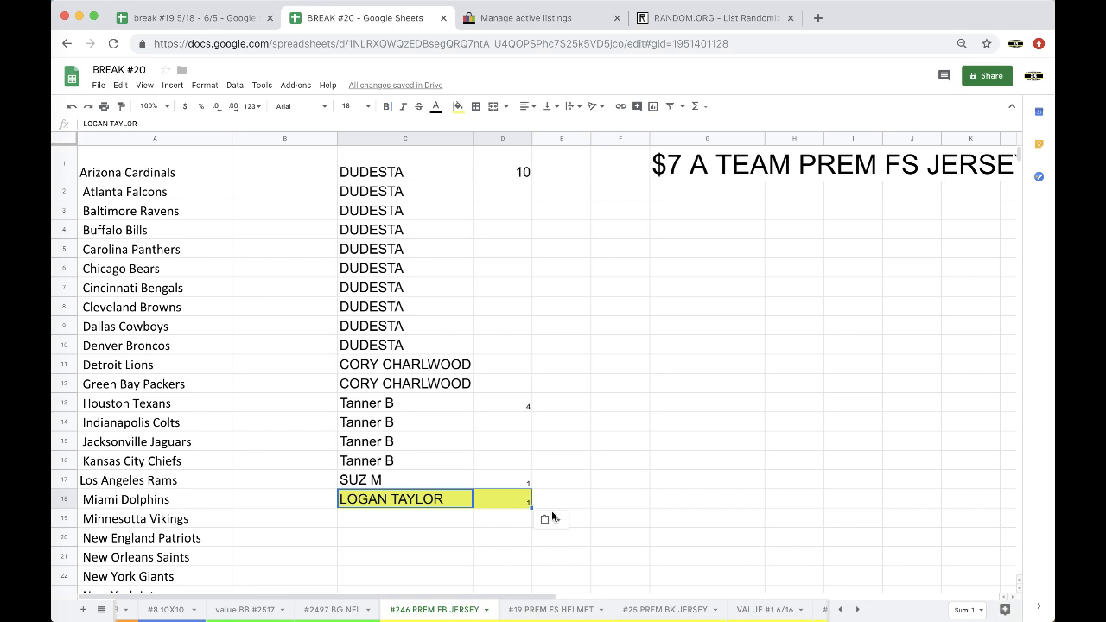
Step: On #19 PREM FS HELMET, enter another buyer for Kansas City Chiefs (C16) and Los Angeles Rams (C17)
{"action": "scroll", "coordinate": [451, 618], "scroll_direction": "right", "scroll_amount": 1}
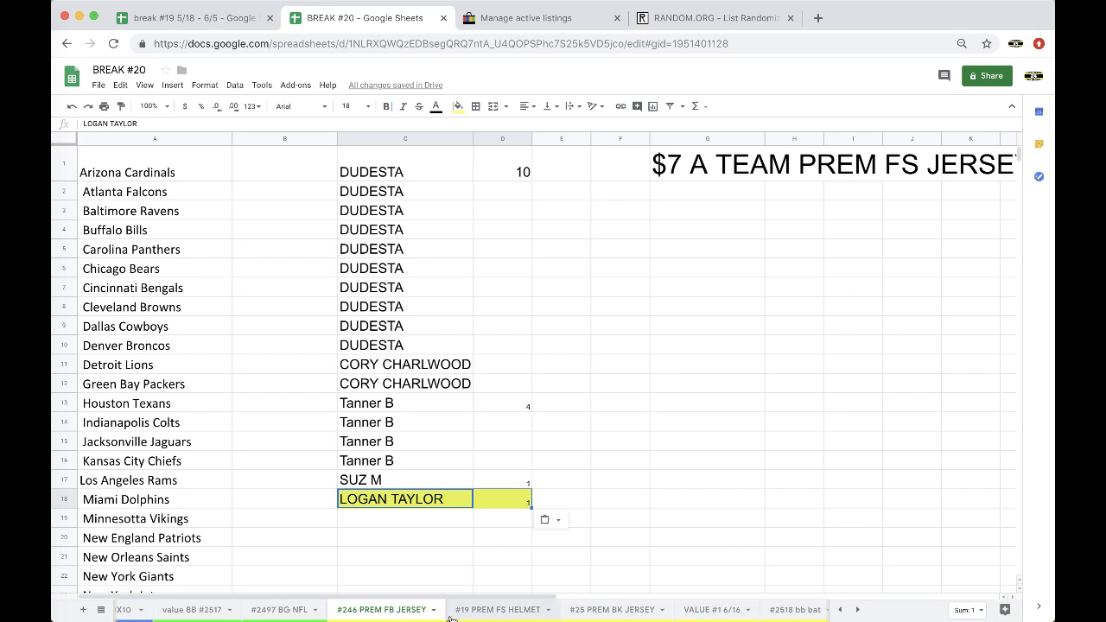
{"action": "left_click", "coordinate": [502, 611]}
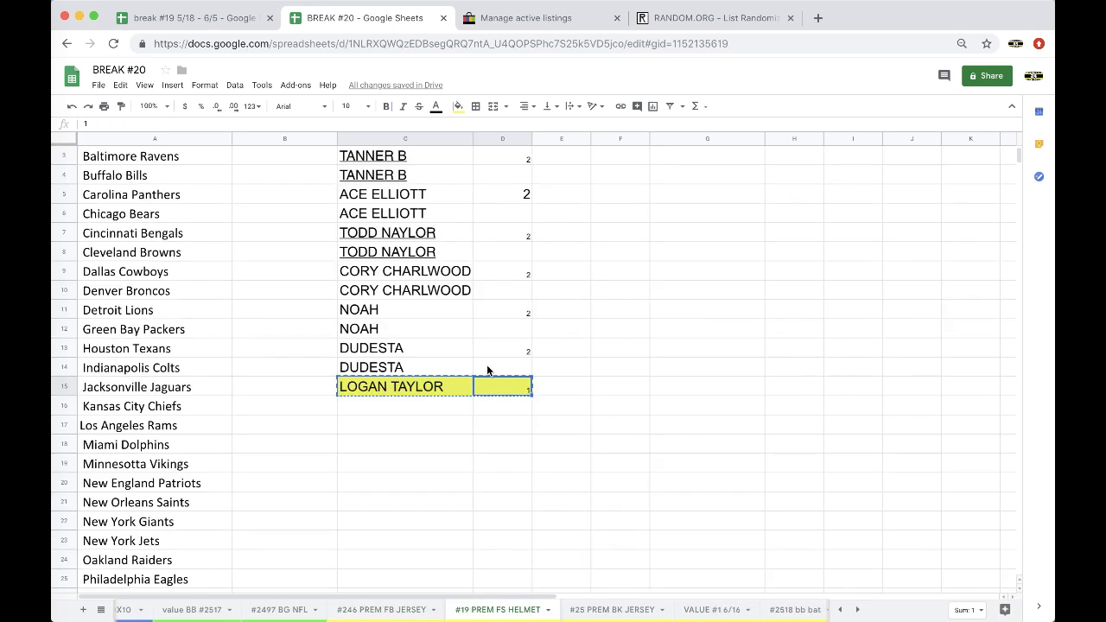
{"action": "left_click", "coordinate": [411, 404]}
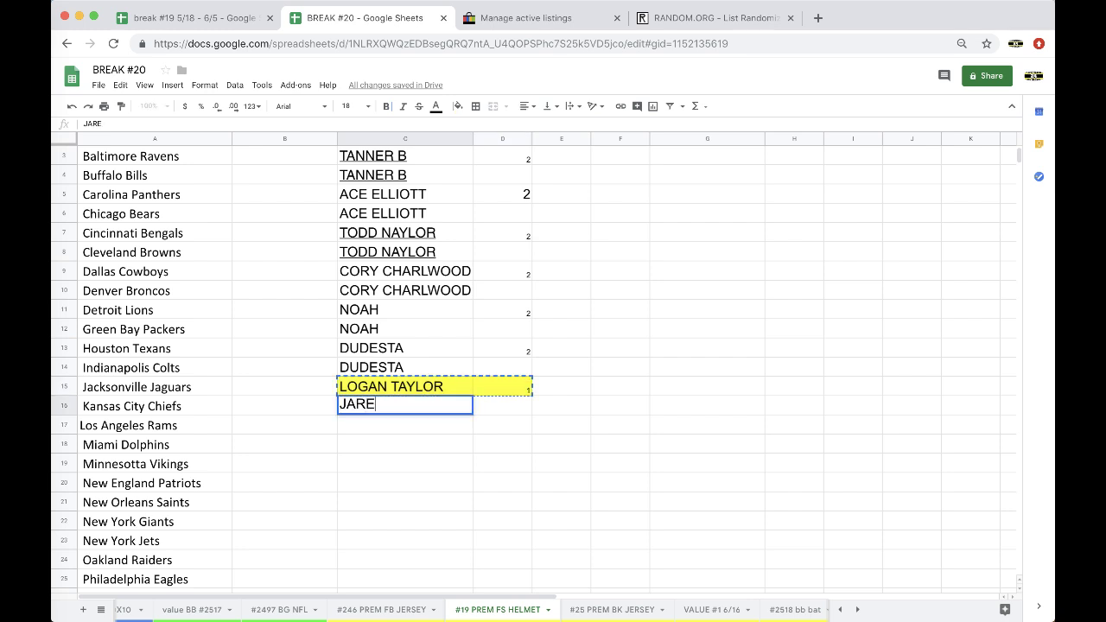
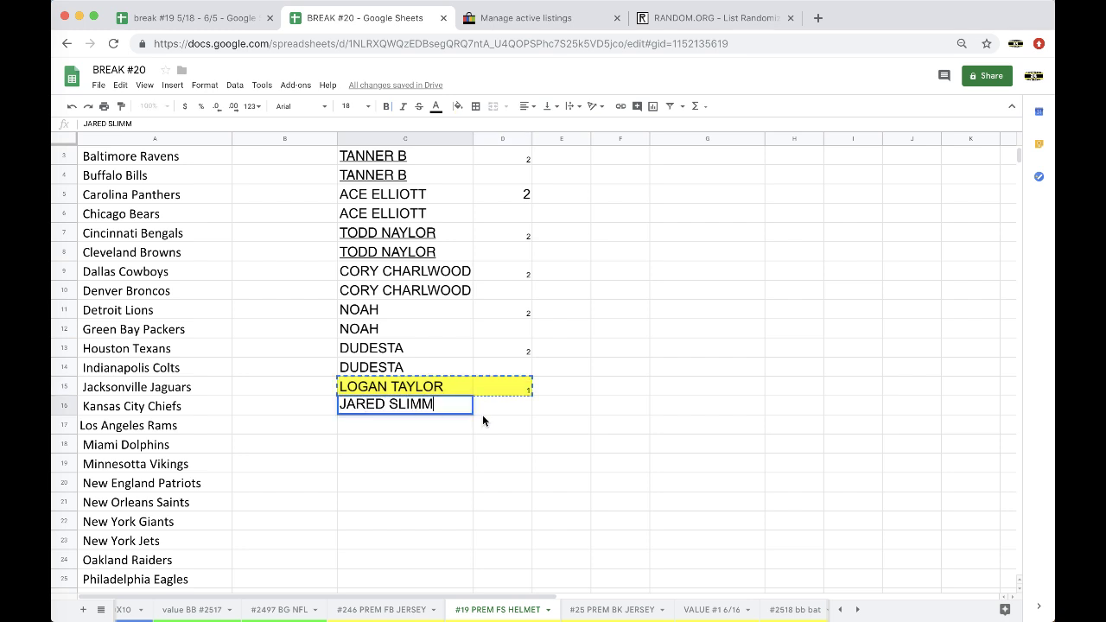
{"action": "key", "text": "Return"}
{"action": "left_click", "coordinate": [449, 408]}
{"action": "key", "text": "ctrl+c"}
{"action": "key", "text": "Down"}
{"action": "key", "text": "ctrl+v"}
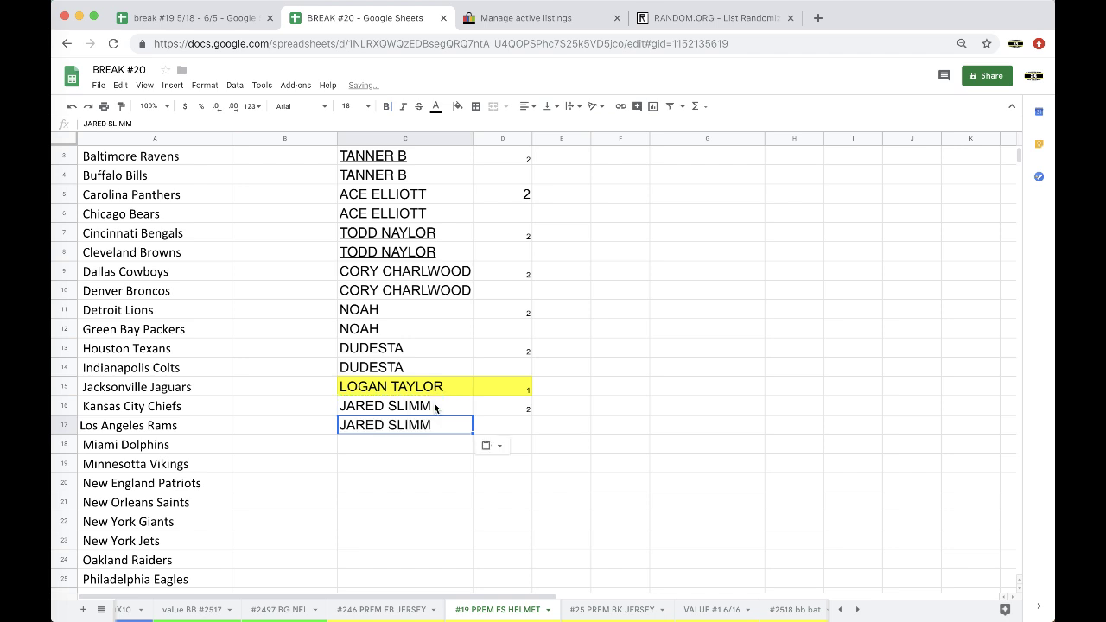
Step: Fill the two new buyer rows C16:D17 yellow and copy them
{"action": "left_click_drag", "start_coordinate": [435, 408], "coordinate": [506, 425]}
{"action": "left_click", "coordinate": [458, 105]}
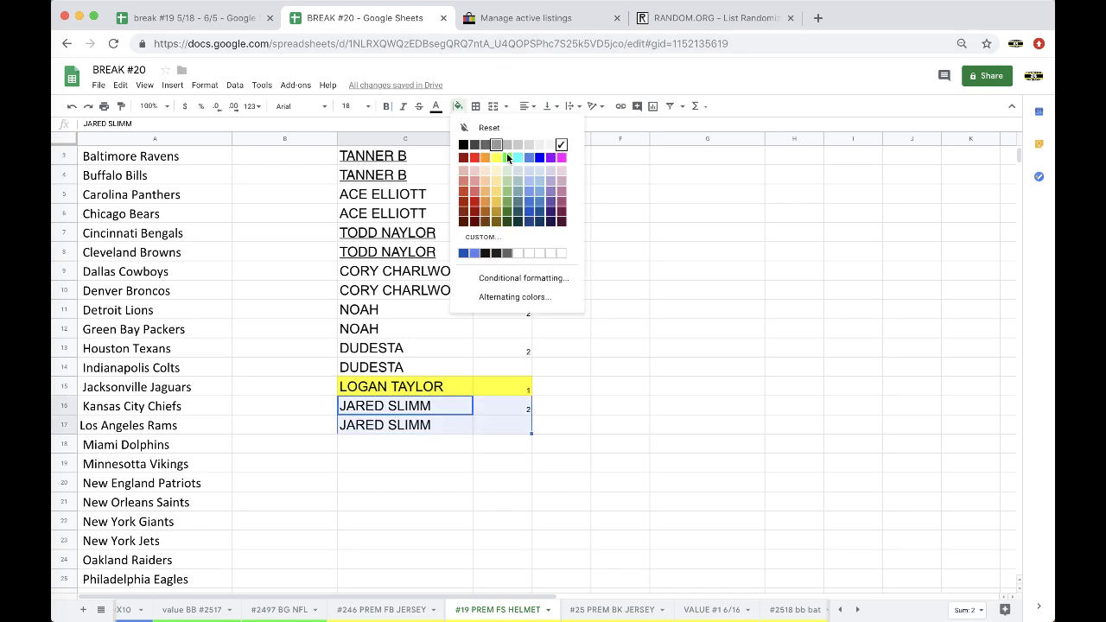
{"action": "left_click", "coordinate": [497, 157]}
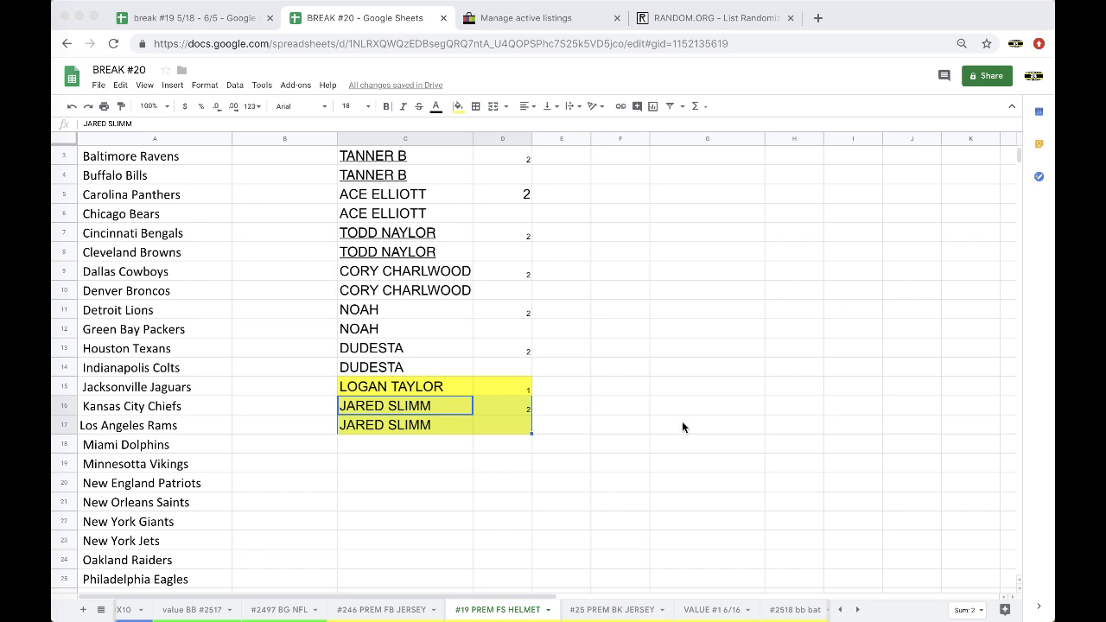
{"action": "key", "text": "super+c"}
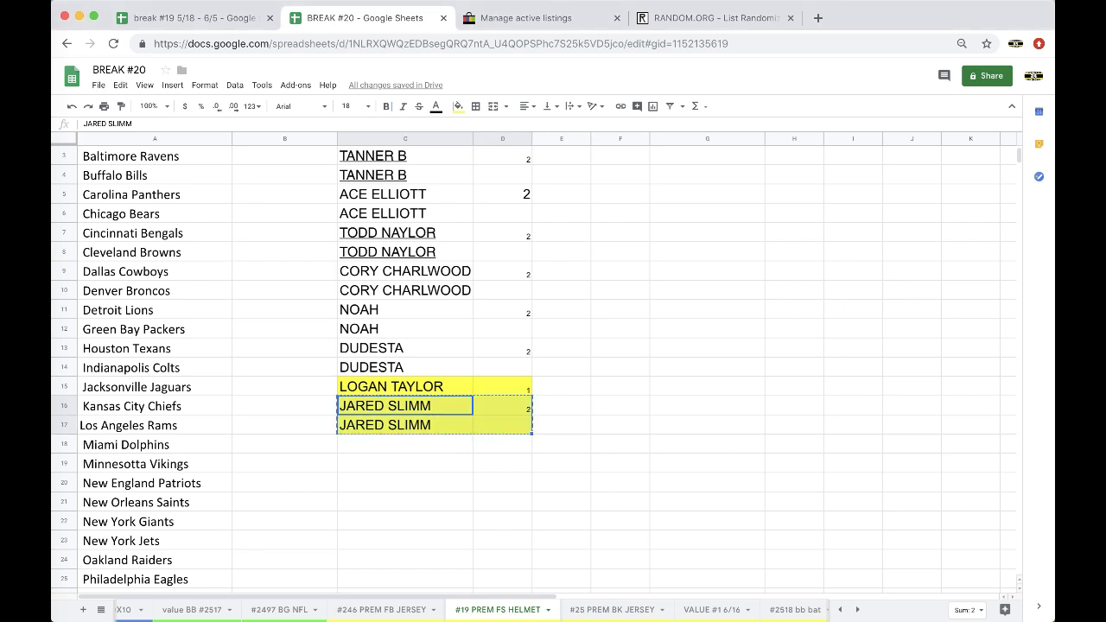
{"action": "left_click", "coordinate": [612, 610]}
{"action": "left_click", "coordinate": [381, 610]}
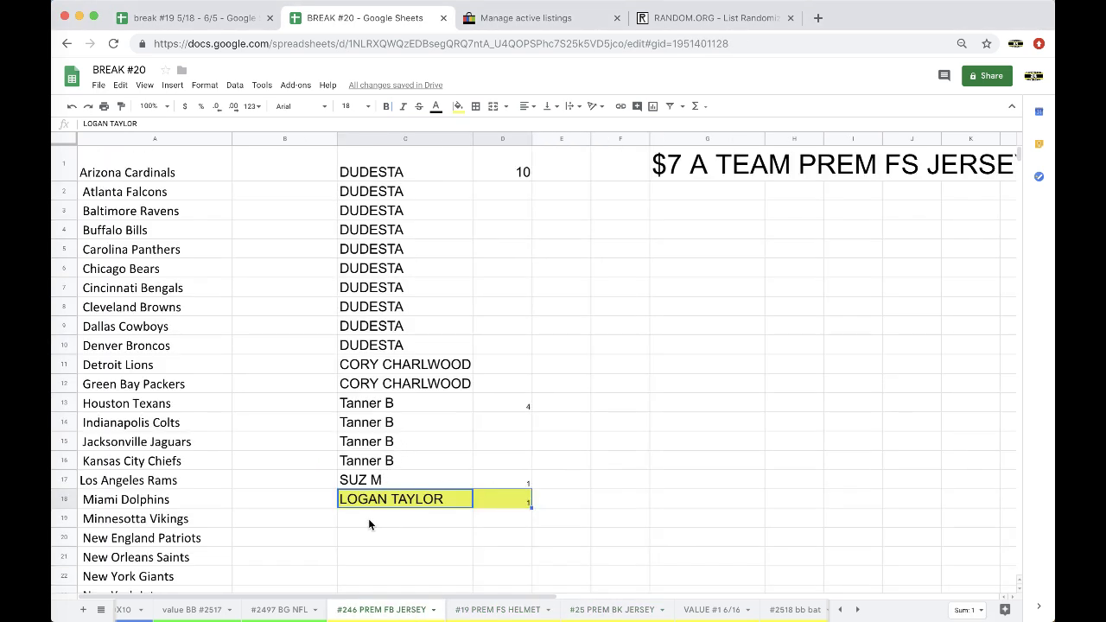
Step: On #246, paste the buyer rows at C19, extend the name to C21, and set count 3
{"action": "left_click", "coordinate": [369, 519]}
{"action": "key", "text": "super+v"}
{"action": "scroll", "coordinate": [416, 448], "scroll_direction": "down", "scroll_amount": 3}
{"action": "left_click", "coordinate": [420, 406]}
{"action": "key", "text": "super+c"}
{"action": "key", "text": "Down"}
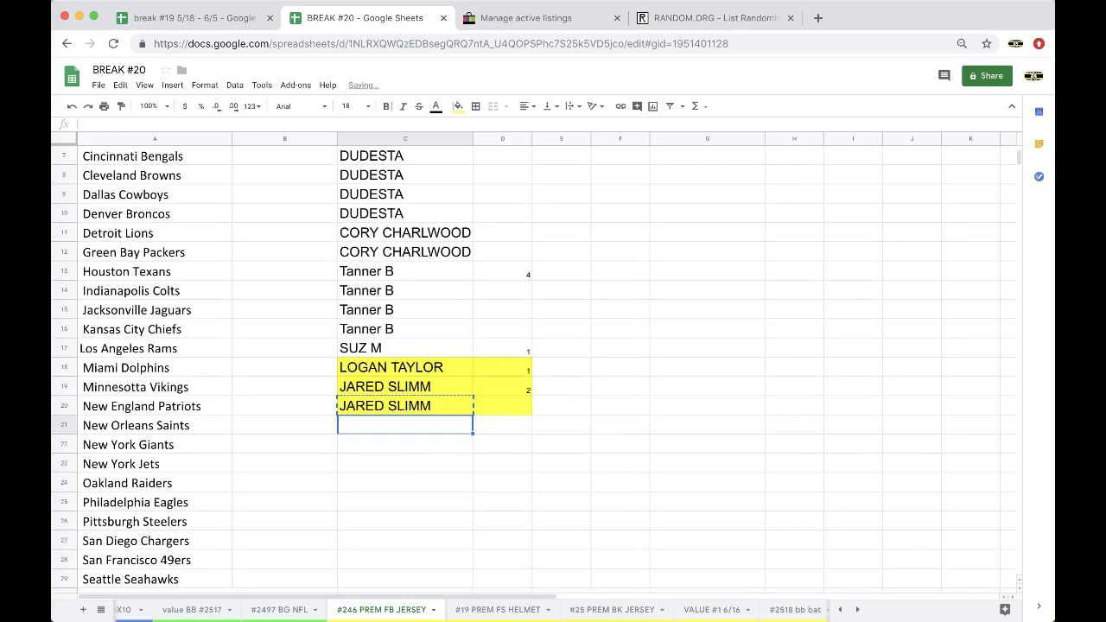
{"action": "key", "text": "super+v"}
{"action": "left_click", "coordinate": [502, 387]}
{"action": "type", "text": "3"}
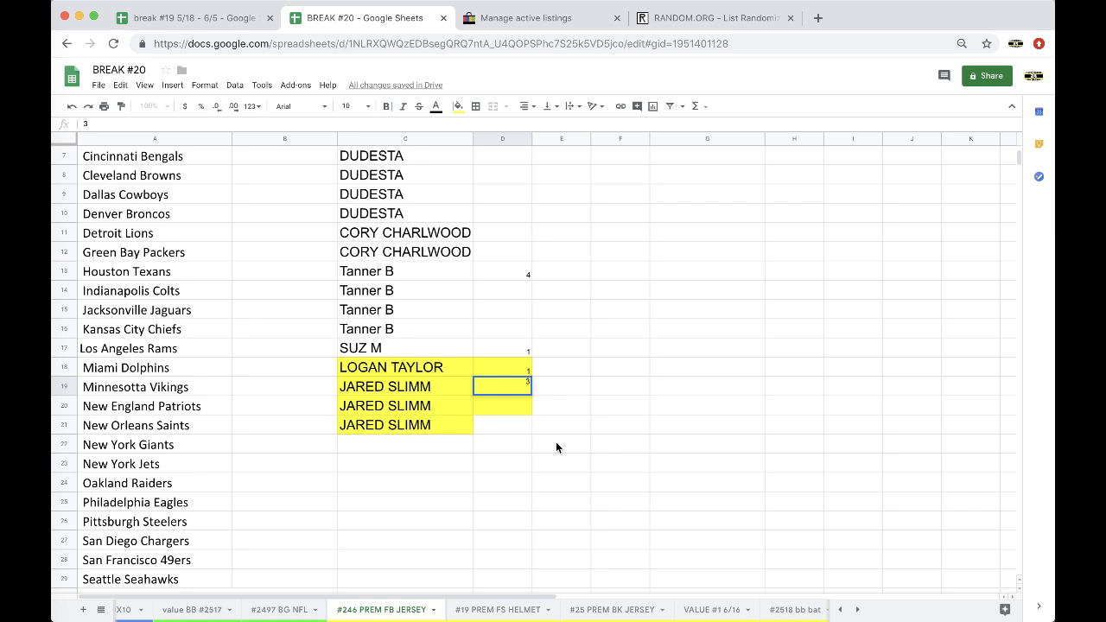
{"action": "left_click_drag", "start_coordinate": [418, 389], "coordinate": [501, 427]}
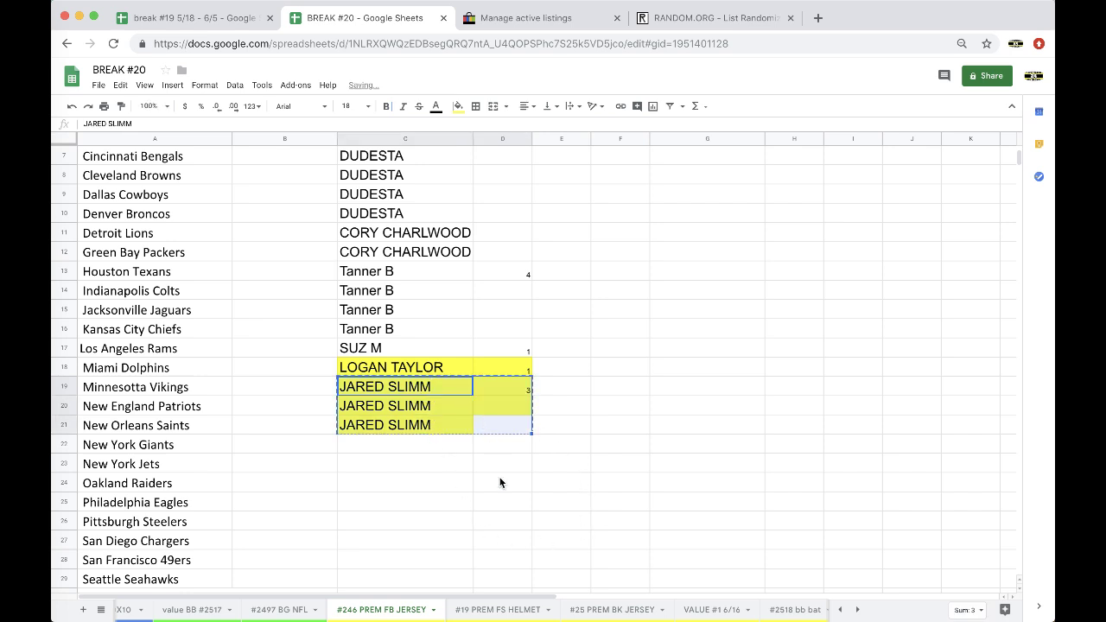
{"action": "key", "text": "super+c"}
Step: Paste the three yellow buyer rows at C11 beside Boston Celtics on #25 PREM BK JERSEY
{"action": "left_click", "coordinate": [590, 613]}
{"action": "left_click", "coordinate": [409, 346]}
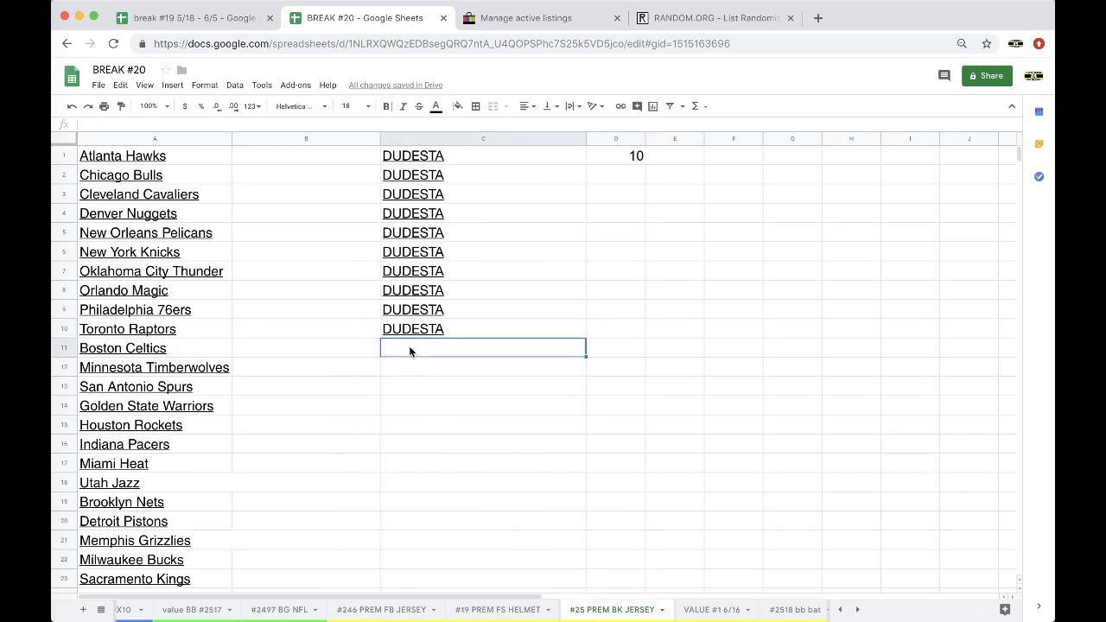
{"action": "key", "text": "super+v"}
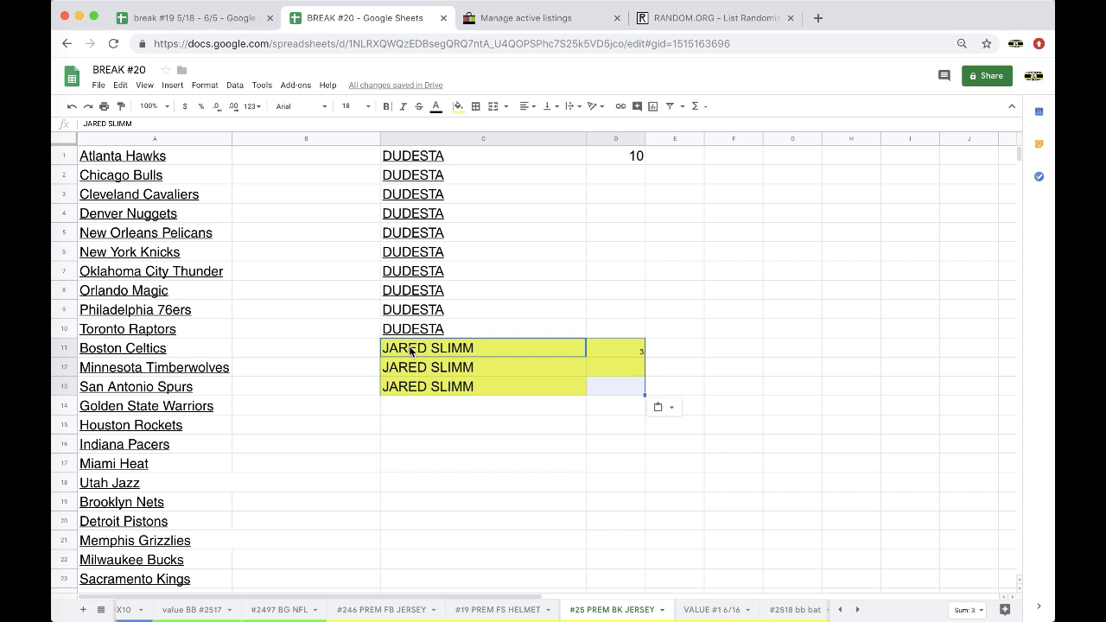
{"action": "left_click", "coordinate": [382, 612]}
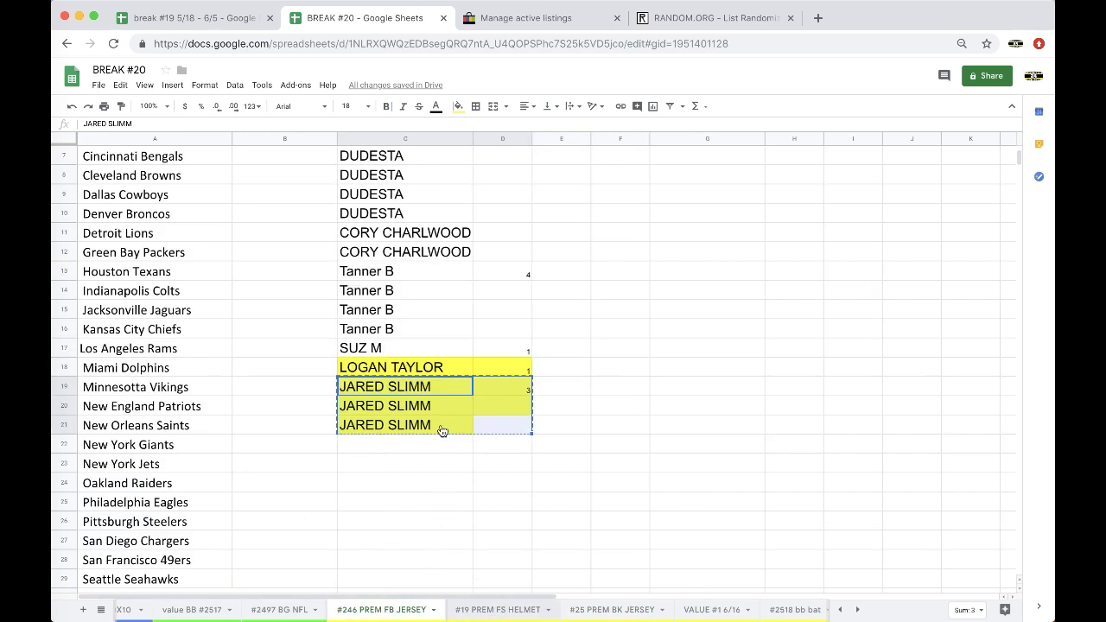
Step: Reset the fill colour of C18:D18 on #246 PREM FB JERSEY
{"action": "left_click", "coordinate": [408, 365]}
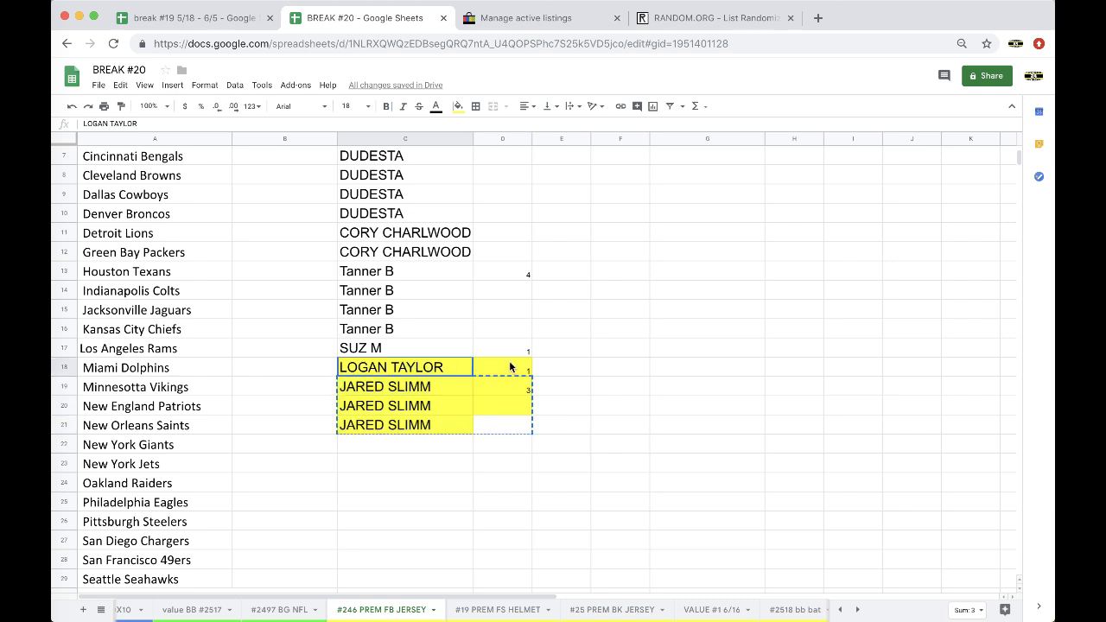
{"action": "key", "text": "shift+Right"}
{"action": "left_click", "coordinate": [459, 107]}
{"action": "left_click", "coordinate": [469, 132]}
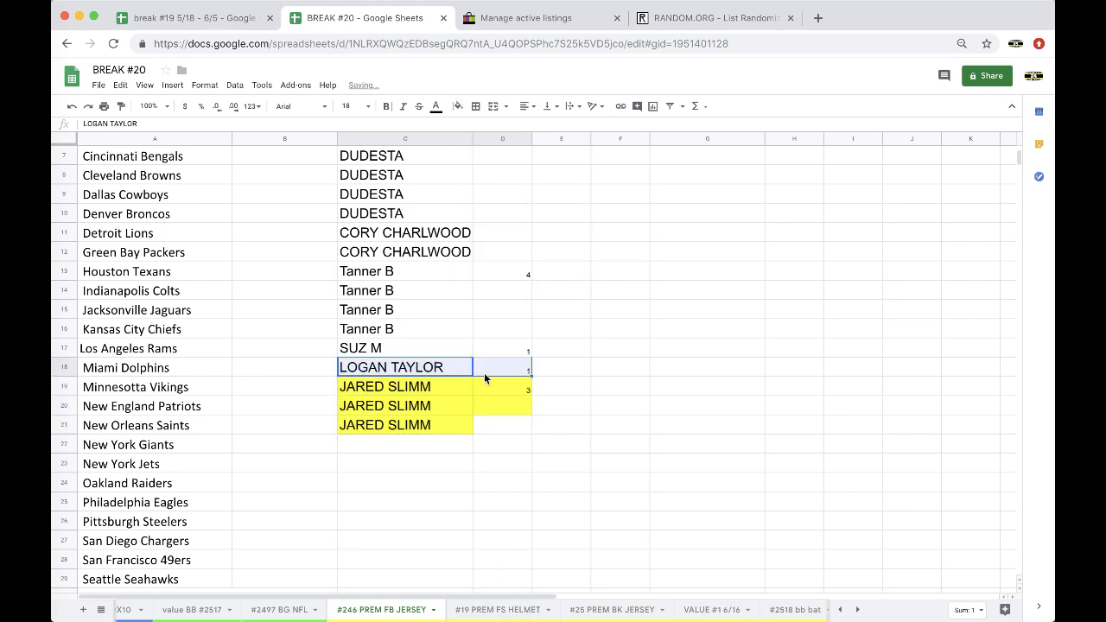
Step: Reset the fill colour of the Jacksonville Jaguars buyer row C15:D15 on #19 PREM FS HELMET
{"action": "left_click", "coordinate": [483, 610]}
{"action": "left_click", "coordinate": [424, 389]}
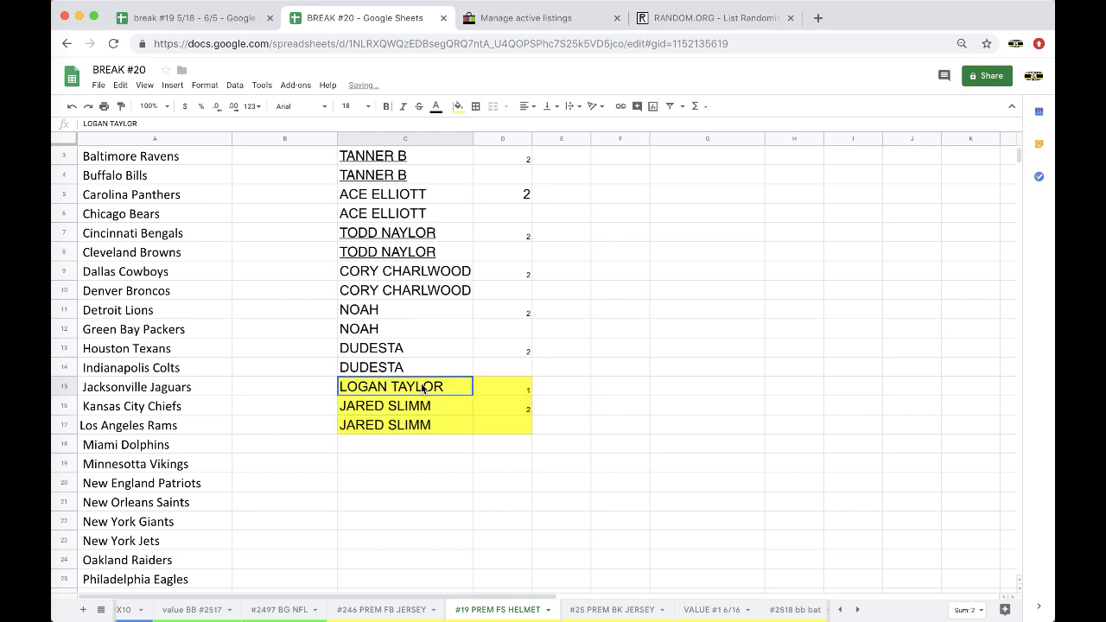
{"action": "left_click", "coordinate": [486, 388], "text": "shift"}
{"action": "left_click", "coordinate": [459, 107]}
{"action": "left_click", "coordinate": [472, 129]}
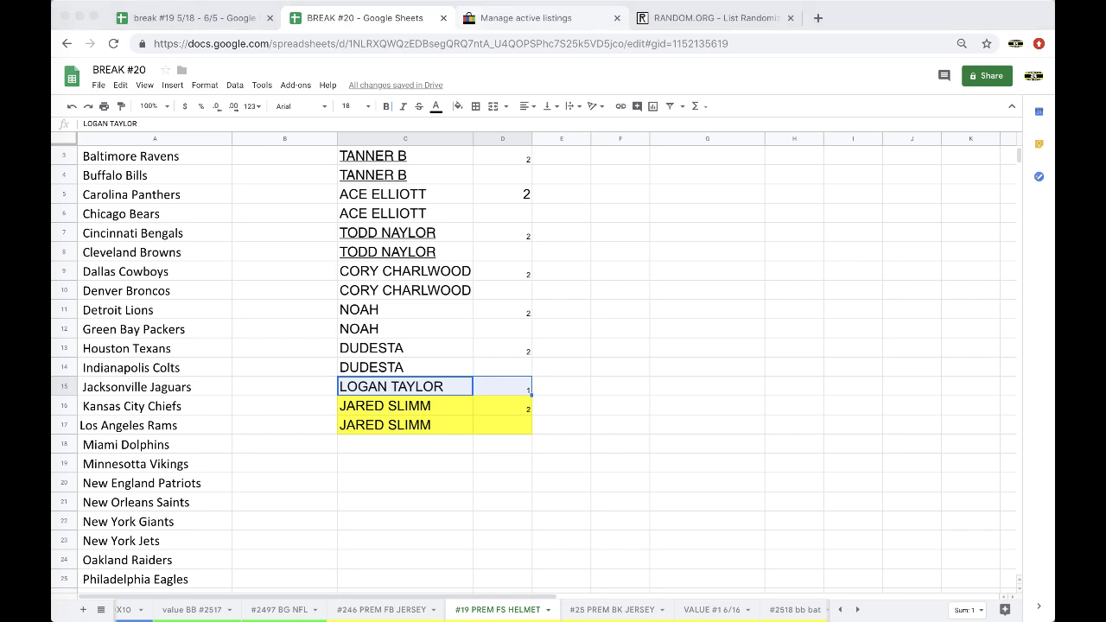
{"action": "left_click", "coordinate": [426, 445]}
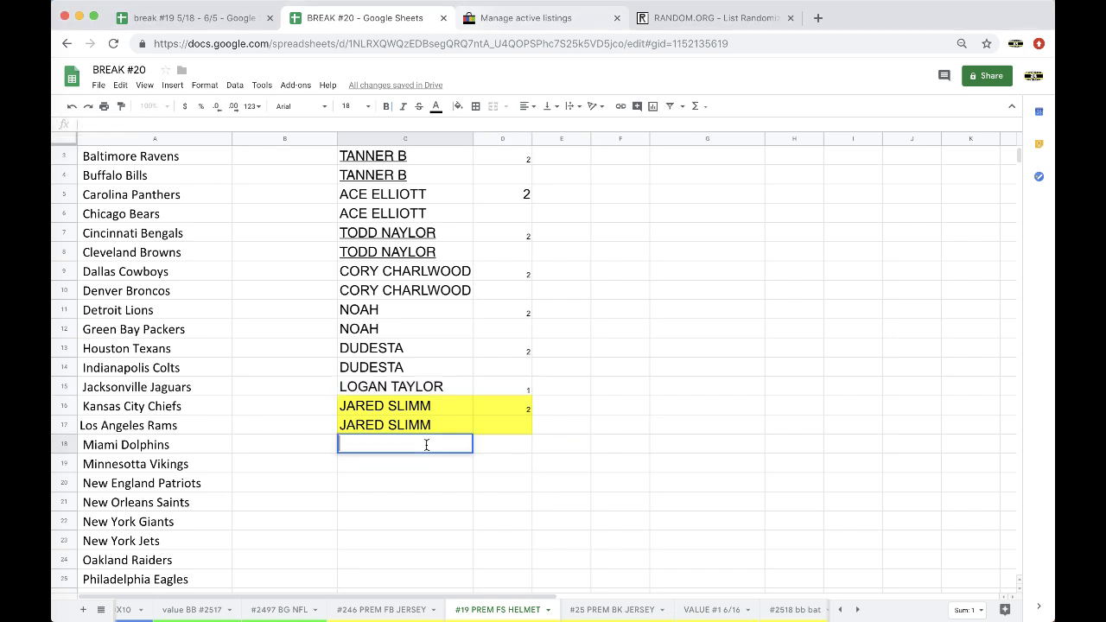
Step: Assign one buyer with count 8 to Miami Dolphins (C18) through Philadelphia Eagles (C25)
{"action": "type", "text": "DUDESTA"}
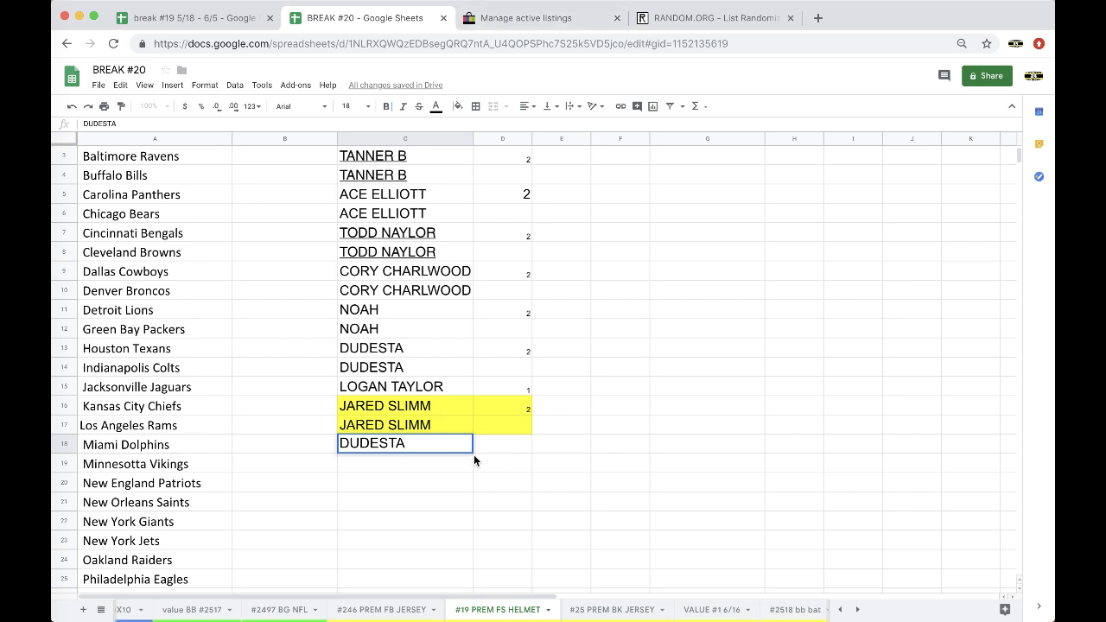
{"action": "left_click", "coordinate": [484, 443]}
{"action": "type", "text": "8"}
{"action": "left_click", "coordinate": [436, 447]}
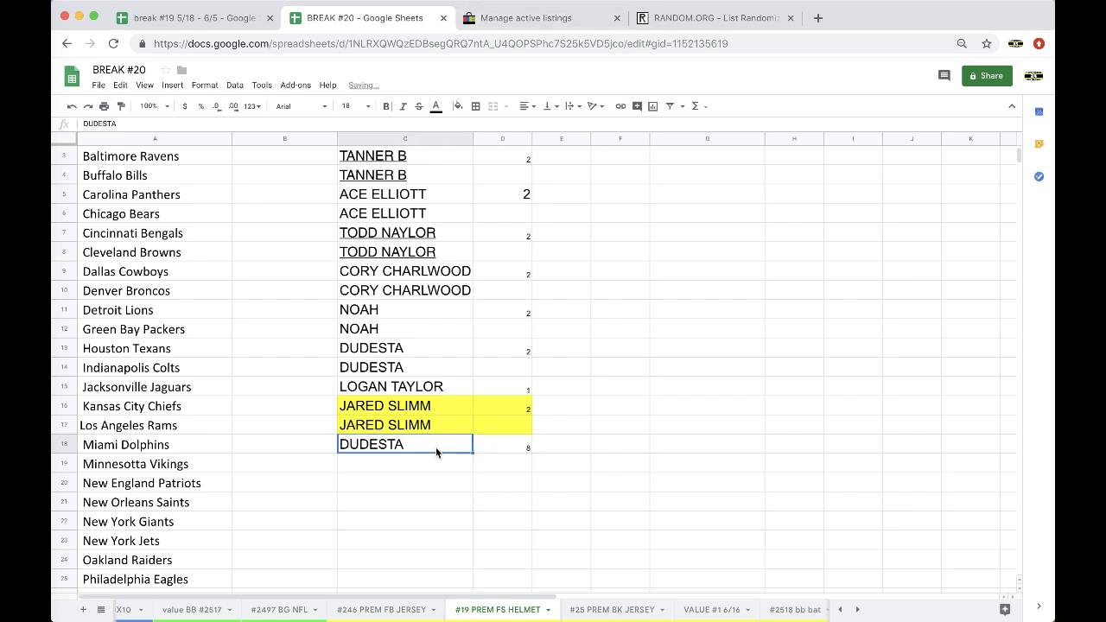
{"action": "key", "text": "ctrl+c"}
{"action": "left_click_drag", "start_coordinate": [416, 466], "coordinate": [406, 579]}
{"action": "key", "text": "ctrl+v"}
{"action": "scroll", "coordinate": [414, 472], "scroll_direction": "down", "scroll_amount": 4}
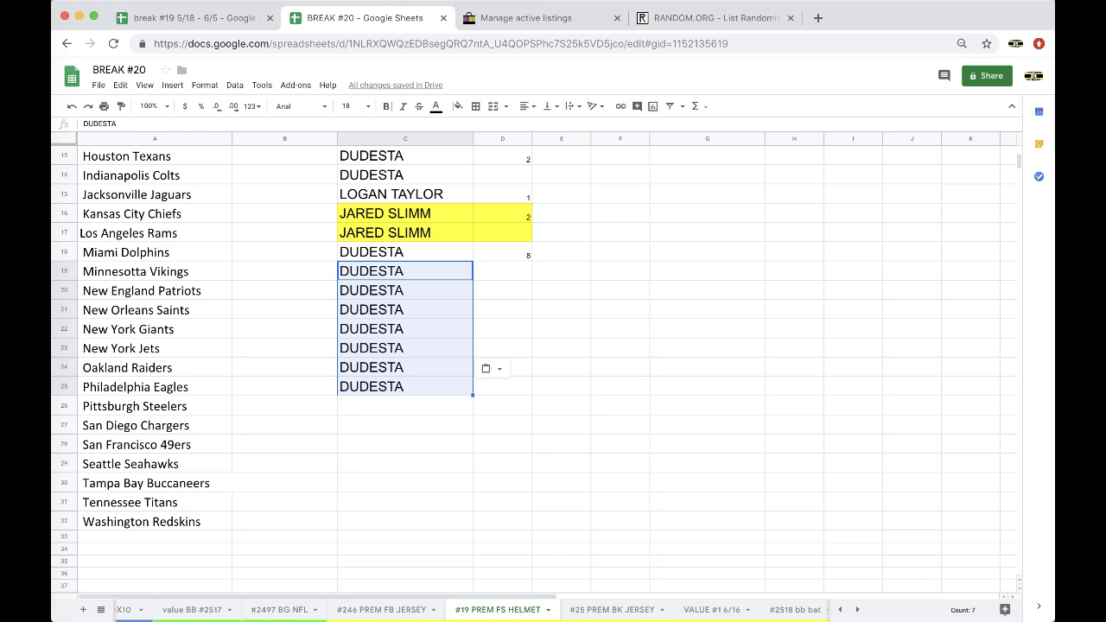
{"action": "left_click", "coordinate": [628, 610]}
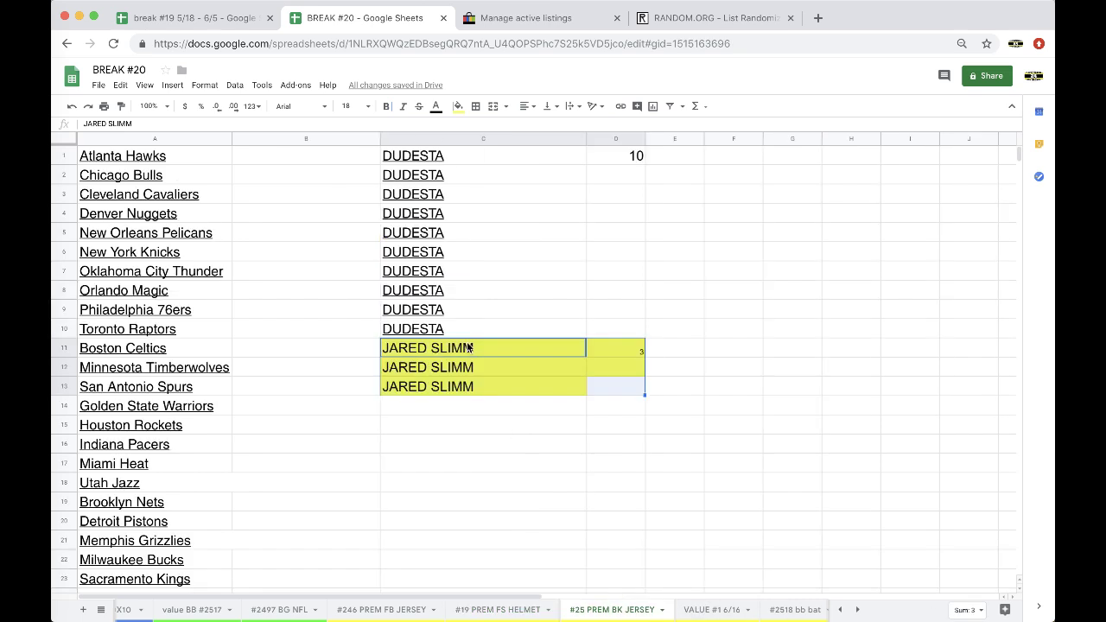
Step: On #25 PREM BK JERSEY, enter a new buyer for Golden State Warriors through Utah Jazz (C14:C18)
{"action": "left_click", "coordinate": [411, 406]}
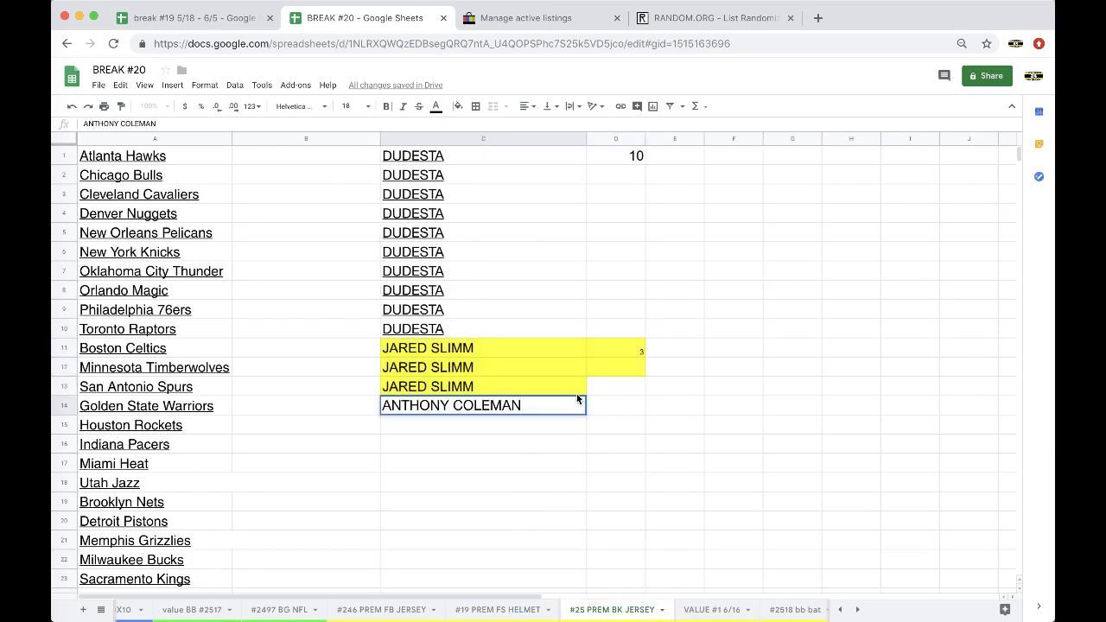
{"action": "key", "text": "Tab"}
{"action": "left_click", "coordinate": [542, 406]}
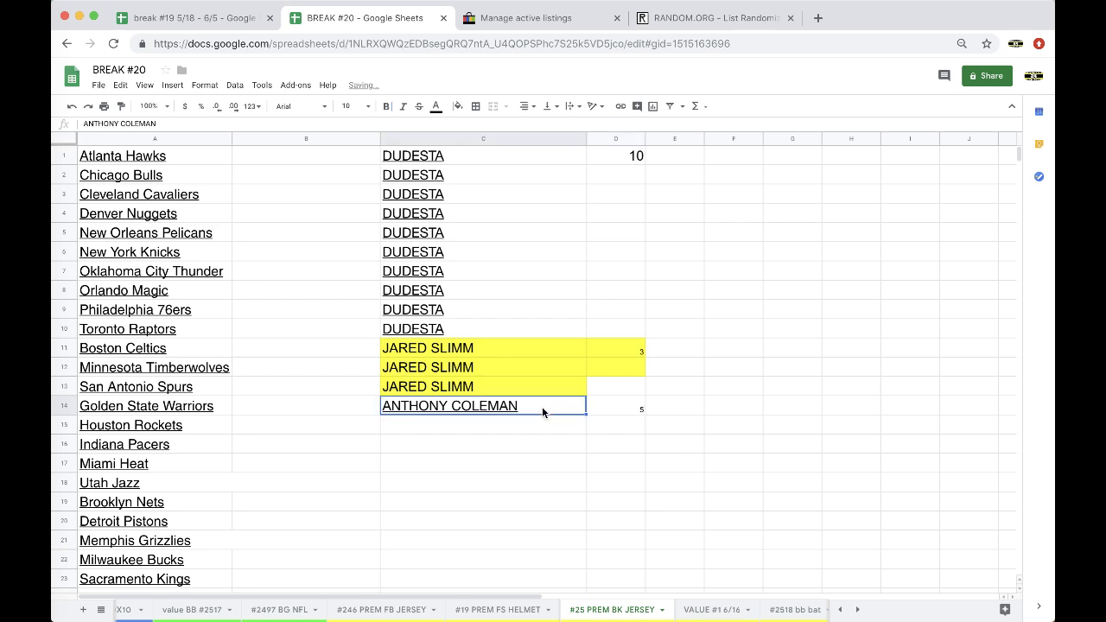
{"action": "key", "text": "ctrl+c"}
{"action": "left_click", "coordinate": [515, 427]}
{"action": "key", "text": "ctrl+v"}
{"action": "left_click_drag", "start_coordinate": [515, 423], "coordinate": [490, 481]}
{"action": "left_click", "coordinate": [492, 467]}
{"action": "key", "text": "ctrl+v"}
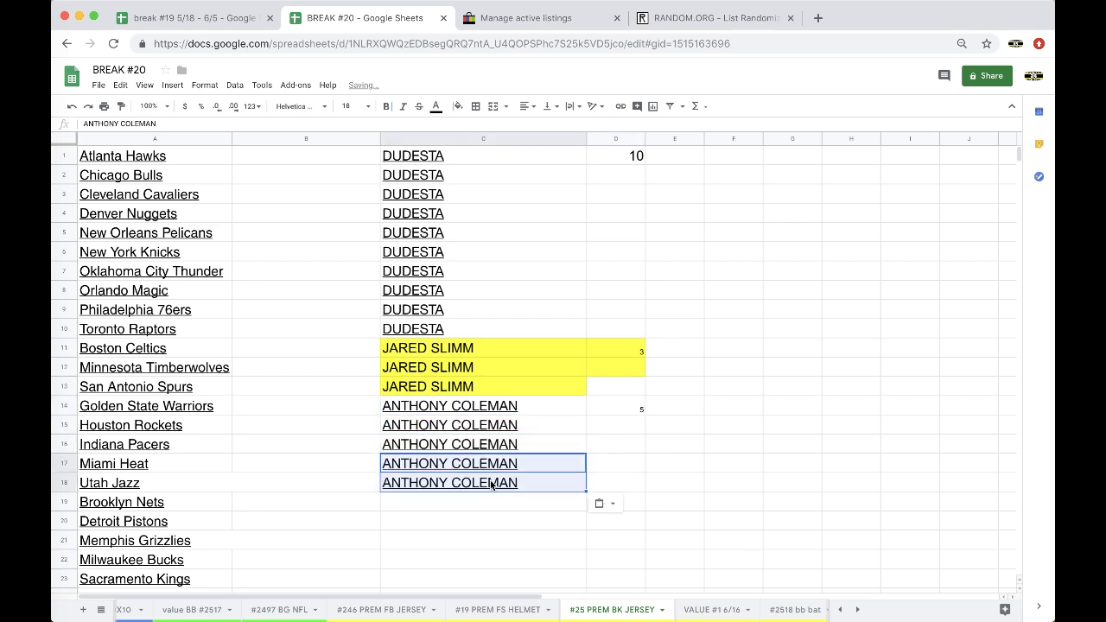
{"action": "scroll", "coordinate": [389, 605], "scroll_direction": "left", "scroll_amount": 3}
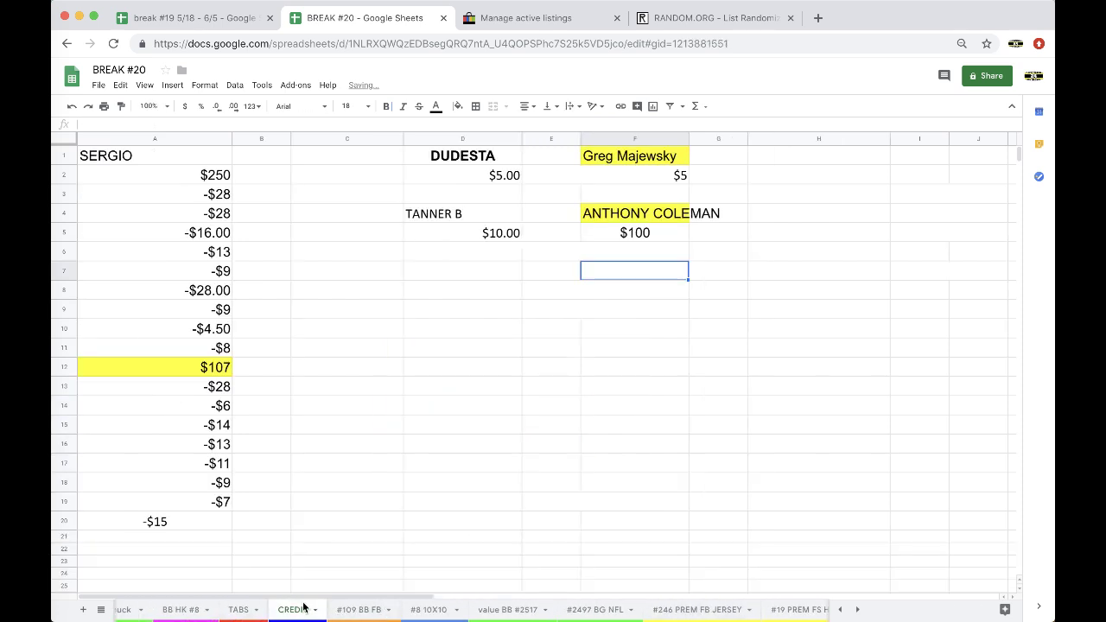
Step: Enter -$35 in F6 under the buyer's $100 on the CREDIT sheet
{"action": "left_click", "coordinate": [303, 609]}
{"action": "left_click", "coordinate": [641, 254]}
{"action": "type", "text": "-$35"}
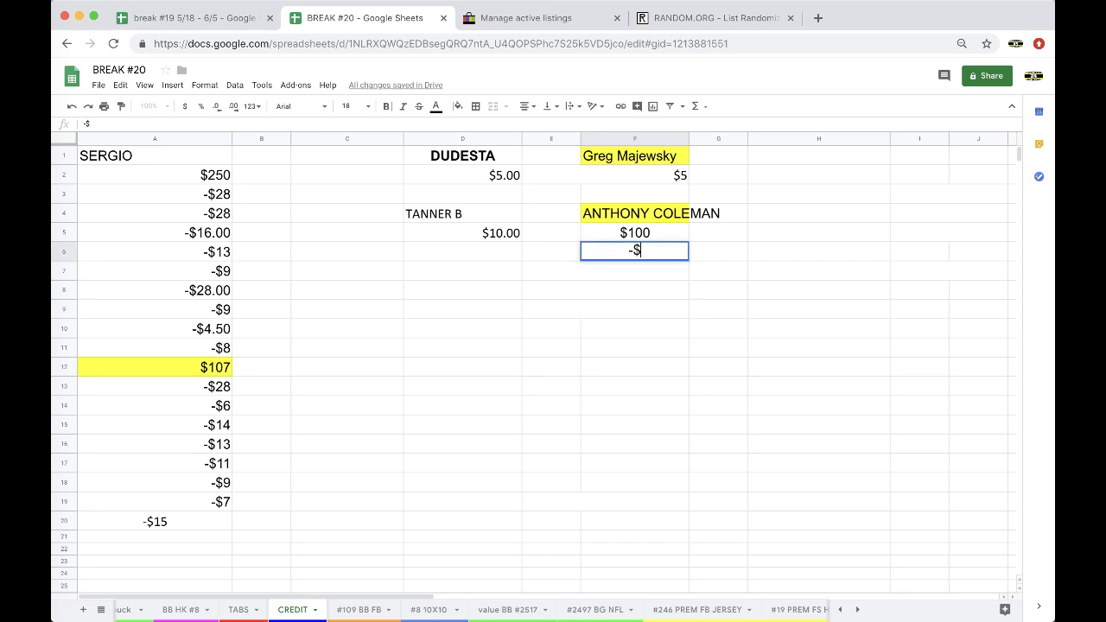
{"action": "left_click", "coordinate": [654, 612]}
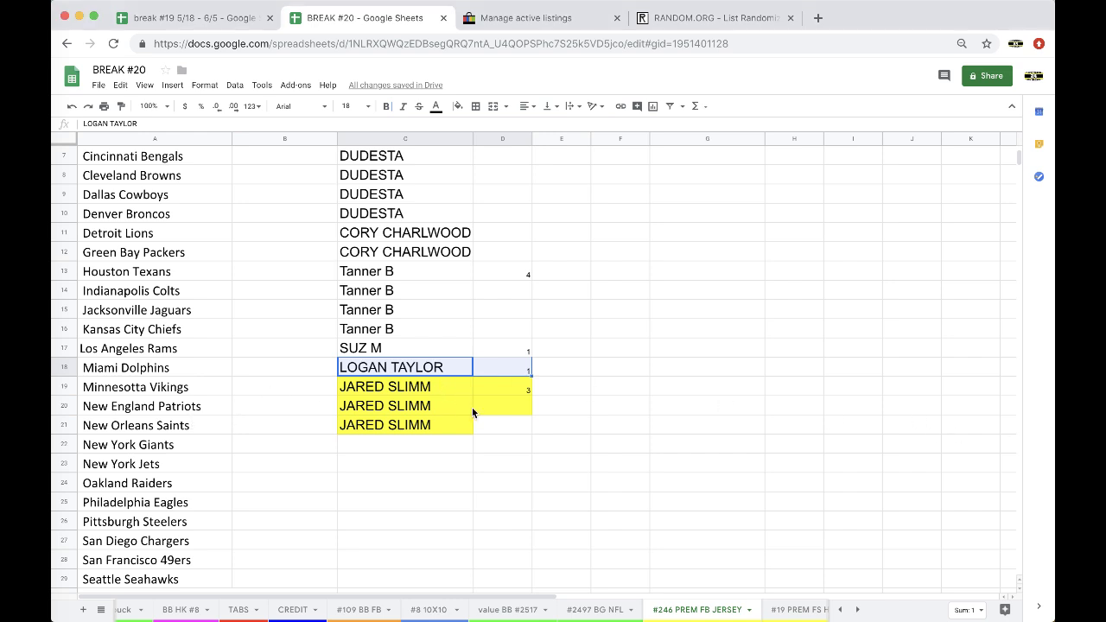
Step: Reset the yellow fill on C19:D21 of #246 PREM FB JERSEY
{"action": "left_click_drag", "start_coordinate": [493, 425], "coordinate": [435, 389]}
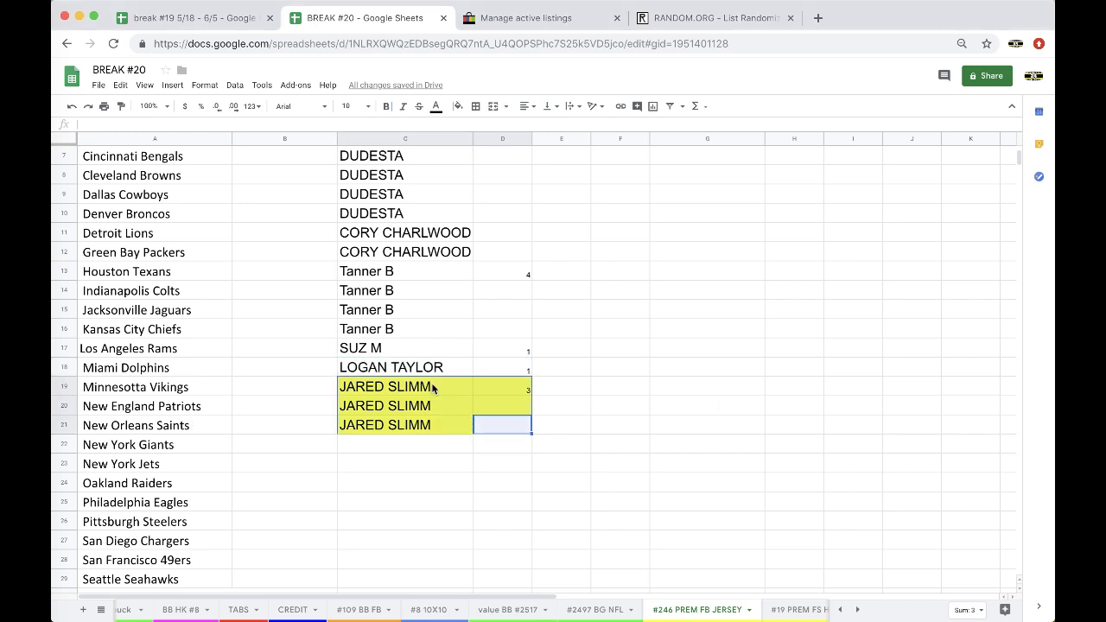
{"action": "left_click", "coordinate": [458, 105]}
{"action": "left_click", "coordinate": [478, 130]}
Step: Glance at #2497 BG NFL, return to #246, dismiss the auction notification and select C22
{"action": "left_click", "coordinate": [597, 610]}
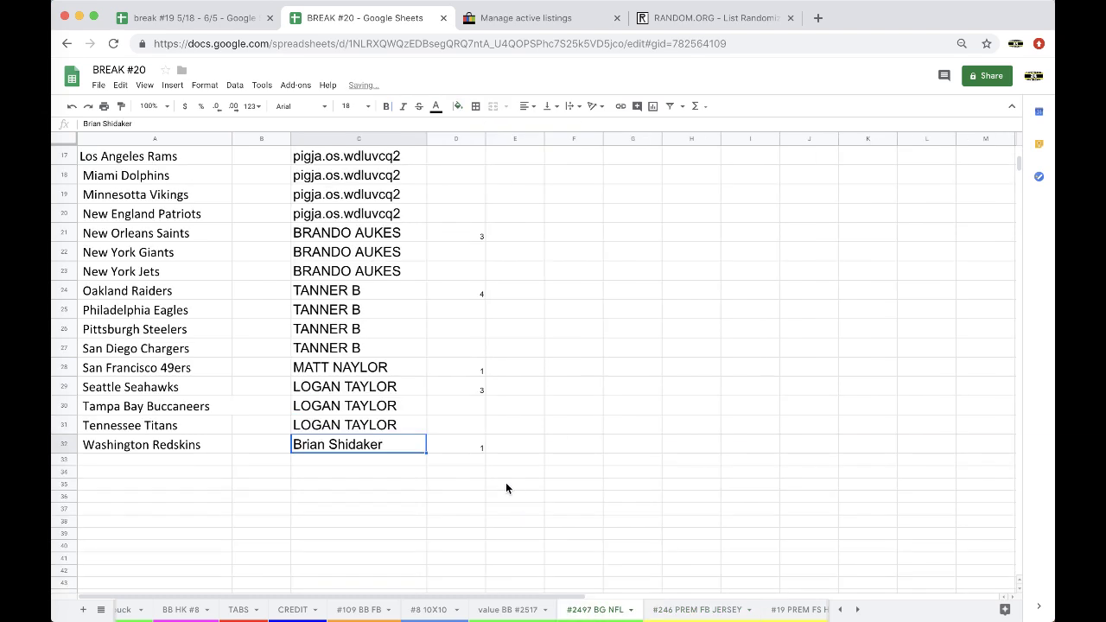
{"action": "left_click", "coordinate": [733, 613]}
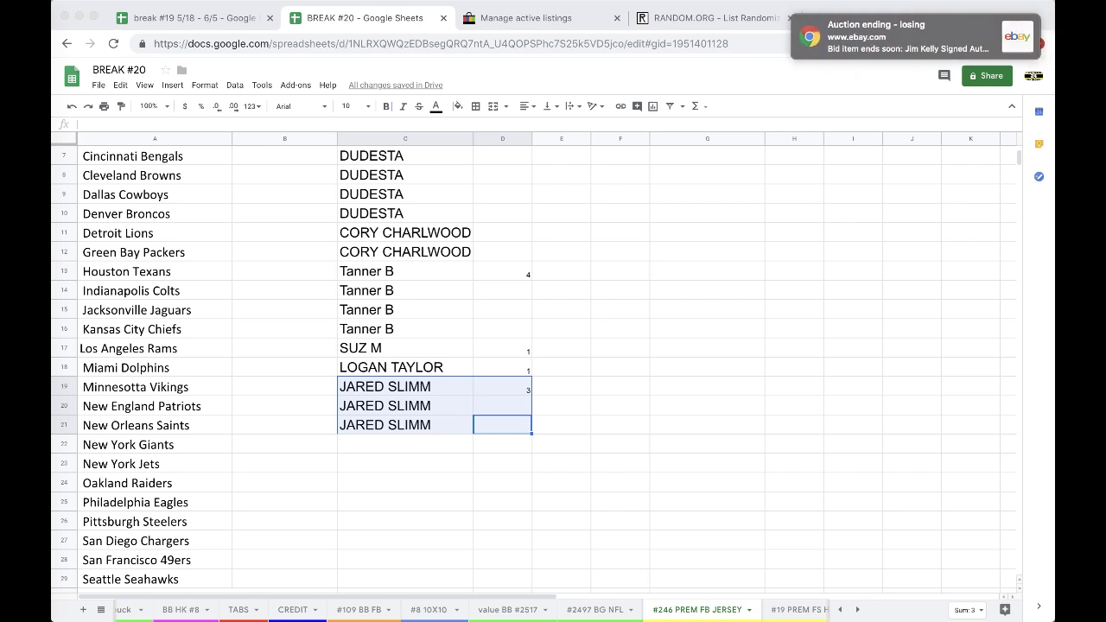
{"action": "left_click", "coordinate": [1004, 32]}
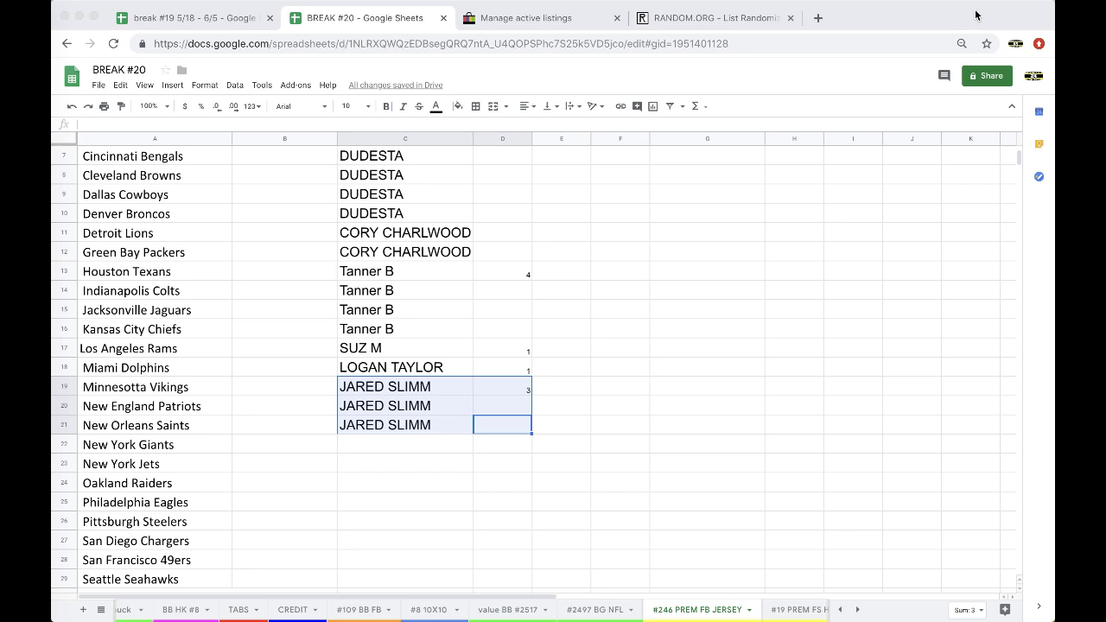
{"action": "left_click", "coordinate": [410, 461]}
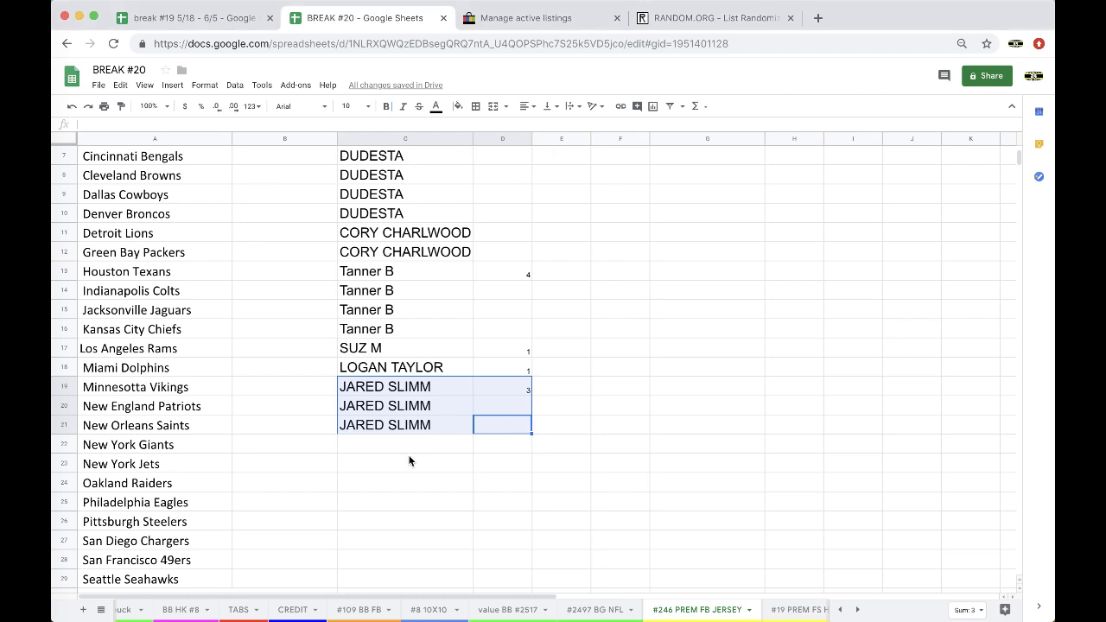
{"action": "left_click", "coordinate": [399, 449]}
{"action": "scroll", "coordinate": [424, 441], "scroll_direction": "down", "scroll_amount": 1}
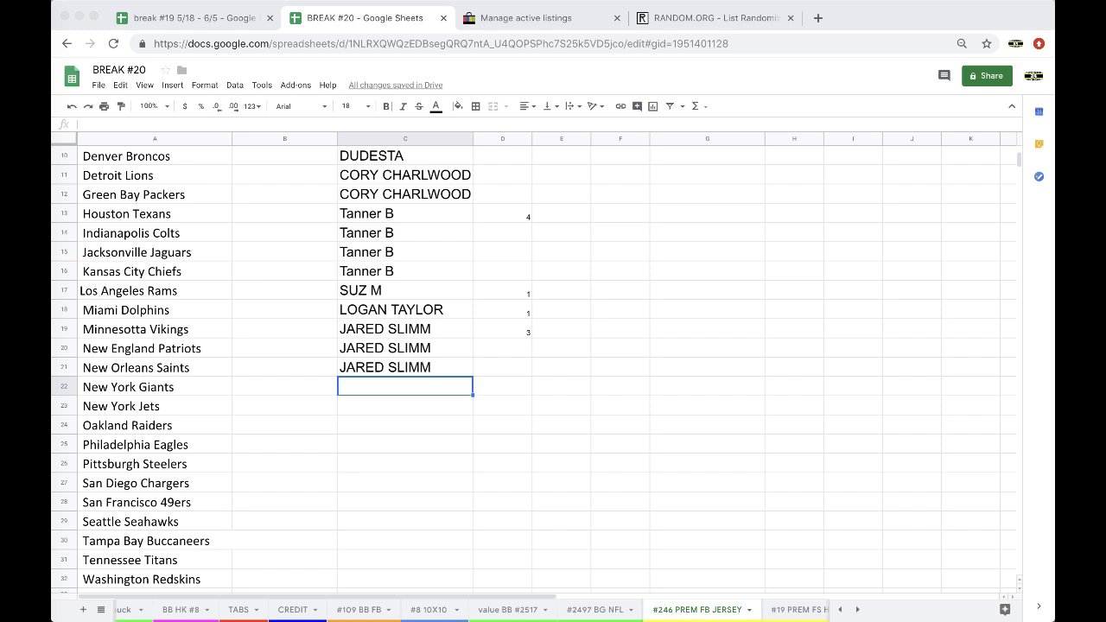
Step: Switch to the #19 PREM FS HELMET sheet to review its buyer list
{"action": "left_click", "coordinate": [791, 610]}
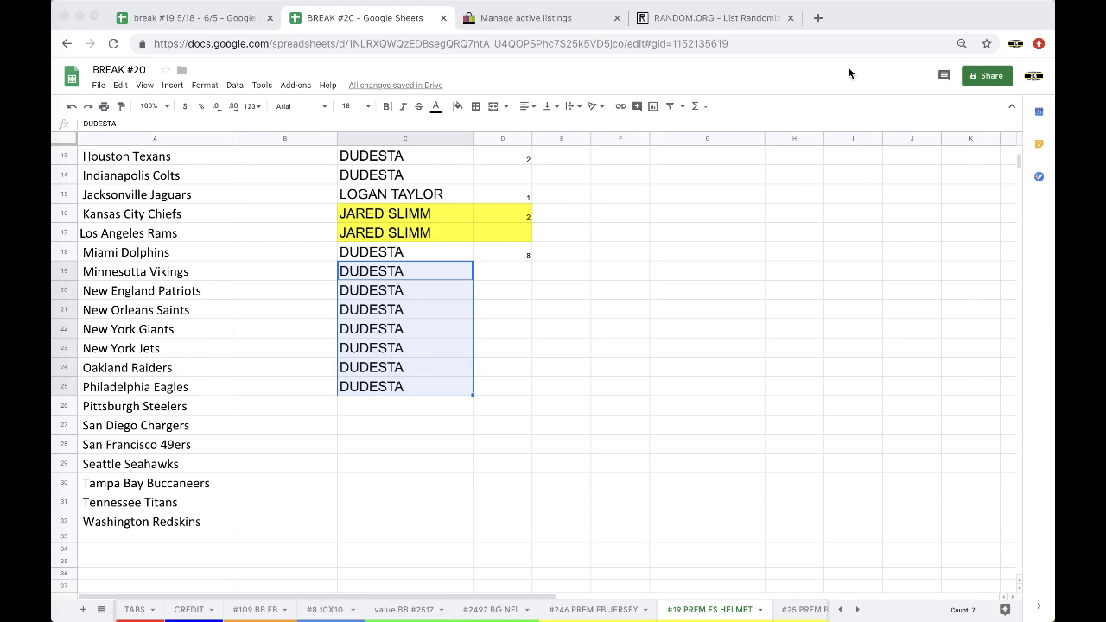
Step: Reset the yellow fill on C16:D18 of #19 PREM FS HELMET to none
{"action": "left_click_drag", "start_coordinate": [424, 216], "coordinate": [500, 250]}
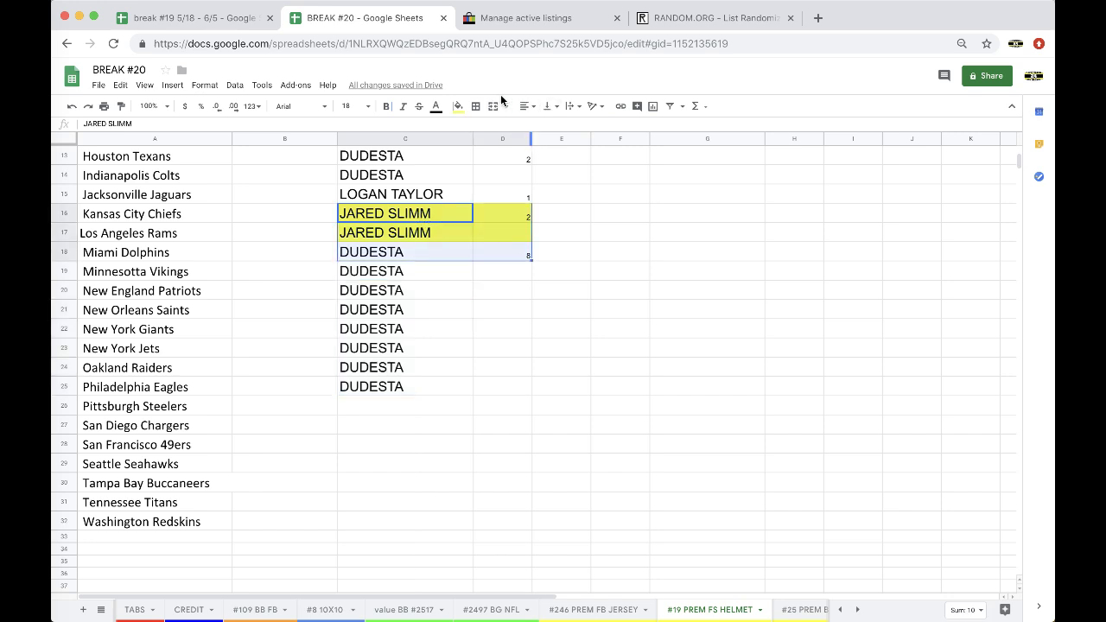
{"action": "left_click", "coordinate": [459, 105]}
{"action": "left_click", "coordinate": [471, 129]}
Step: Reset the yellow fill on C11:D13 of #25 PREM BK JERSEY to none
{"action": "left_click", "coordinate": [442, 610]}
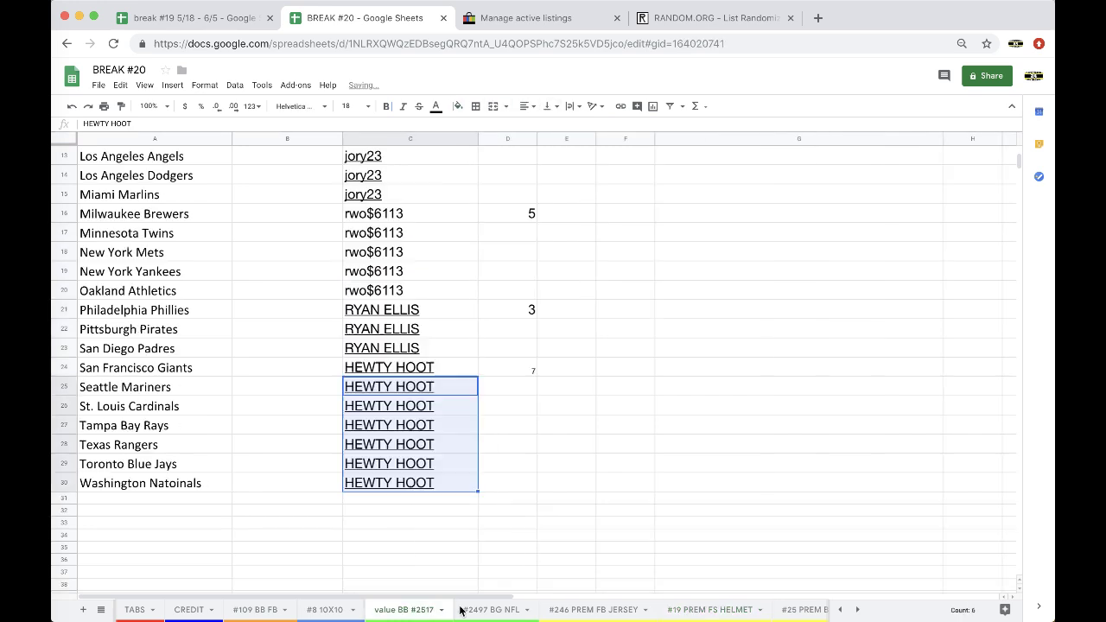
{"action": "left_click", "coordinate": [491, 610]}
{"action": "left_click", "coordinate": [542, 612]}
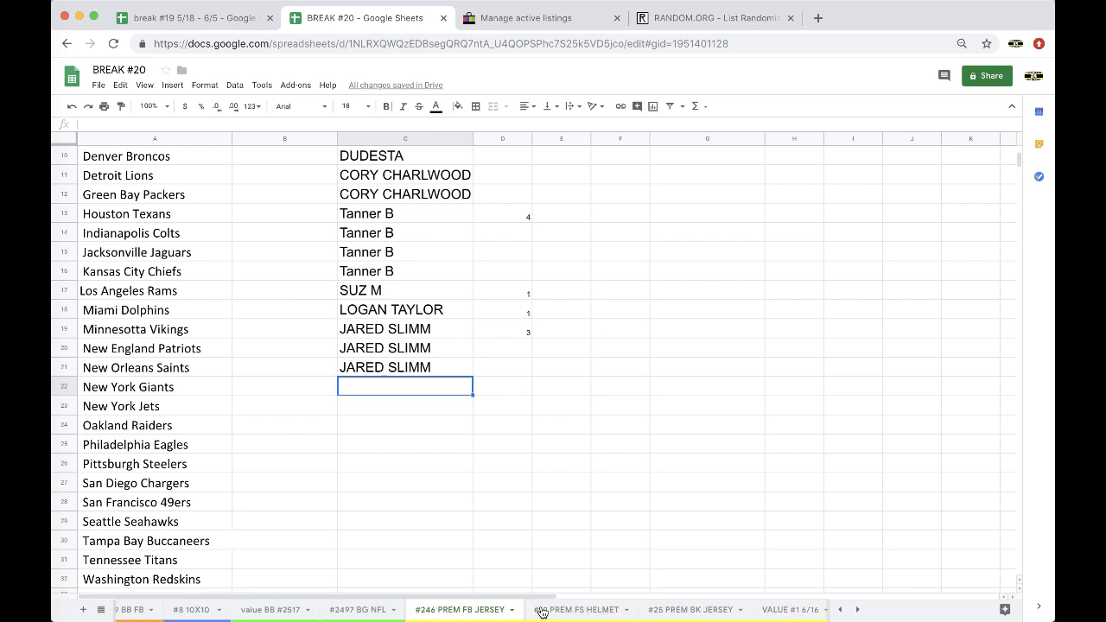
{"action": "left_click", "coordinate": [605, 612]}
{"action": "left_click", "coordinate": [691, 612]}
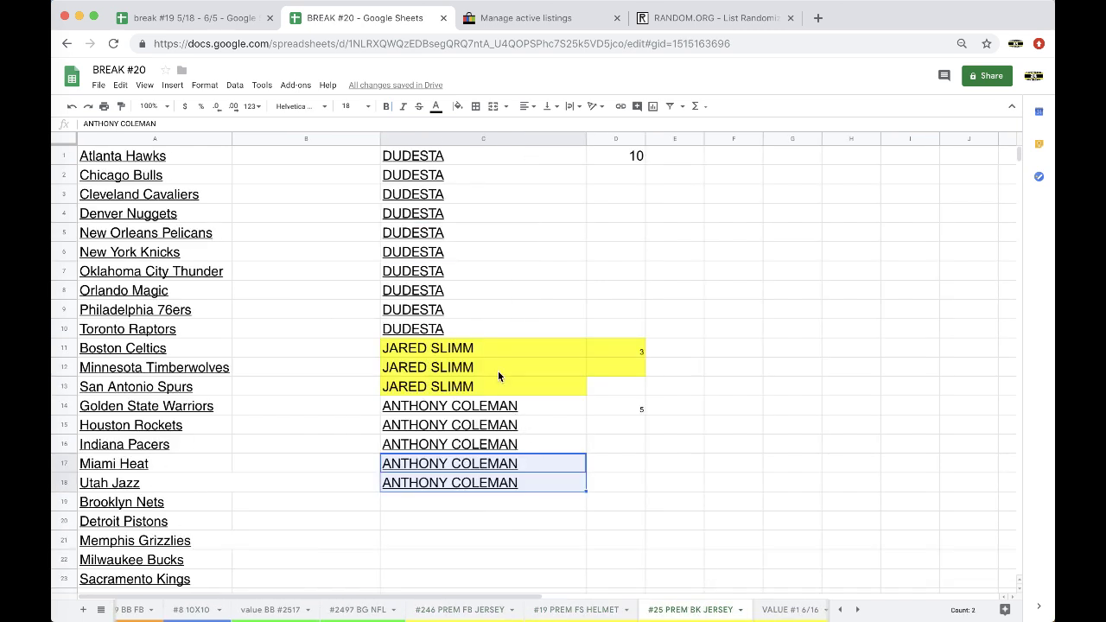
{"action": "left_click_drag", "start_coordinate": [515, 351], "coordinate": [618, 387]}
{"action": "left_click", "coordinate": [460, 109]}
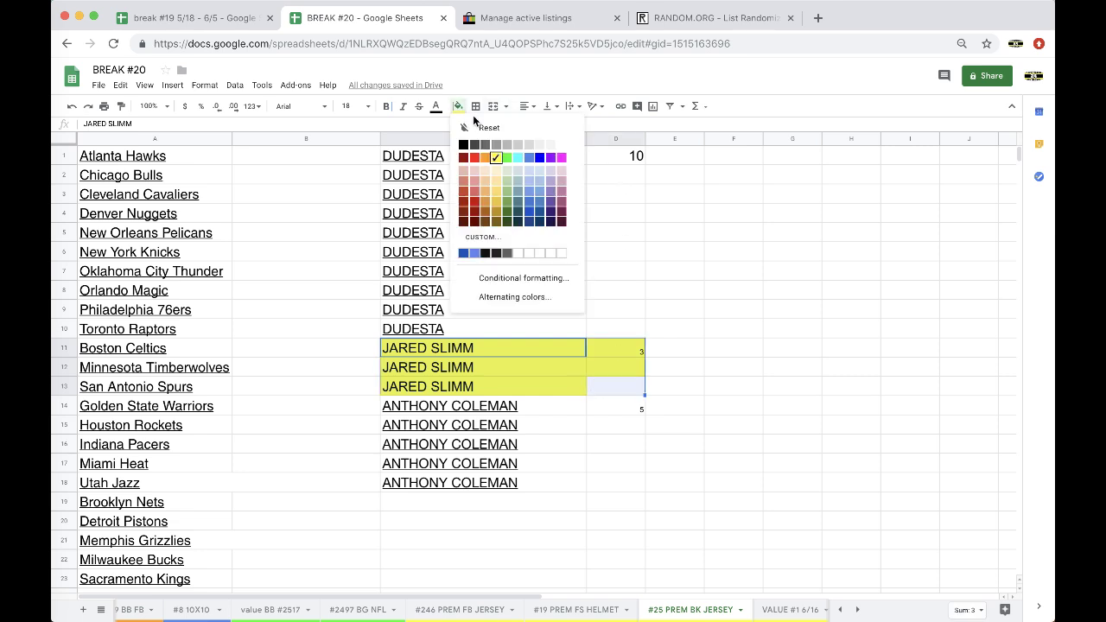
{"action": "left_click", "coordinate": [475, 123]}
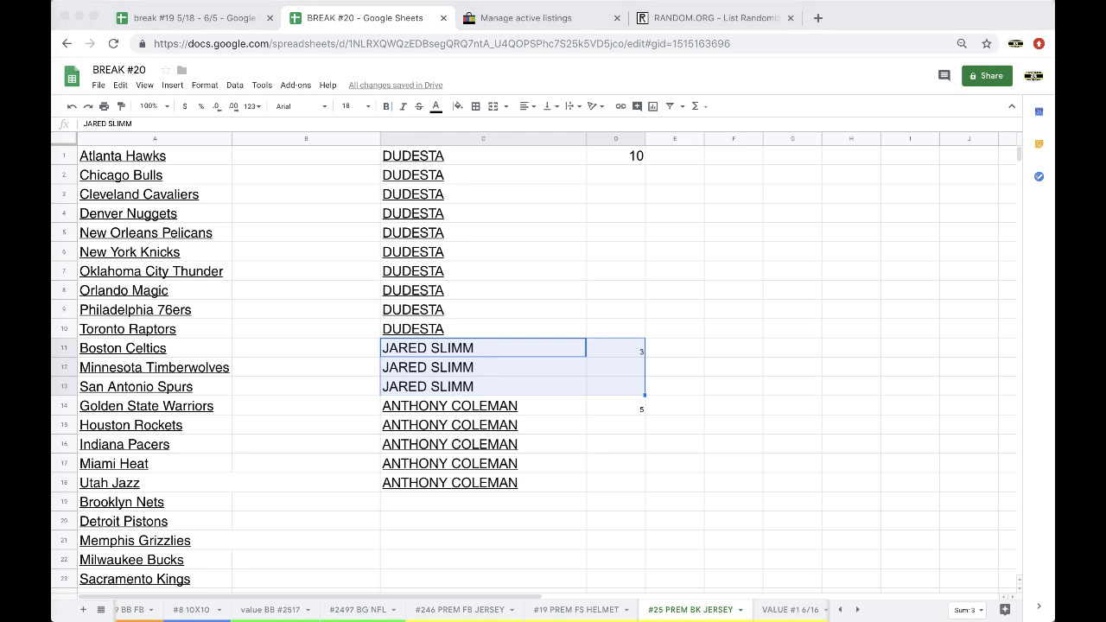
{"action": "left_click", "coordinate": [523, 610]}
{"action": "left_click", "coordinate": [622, 610]}
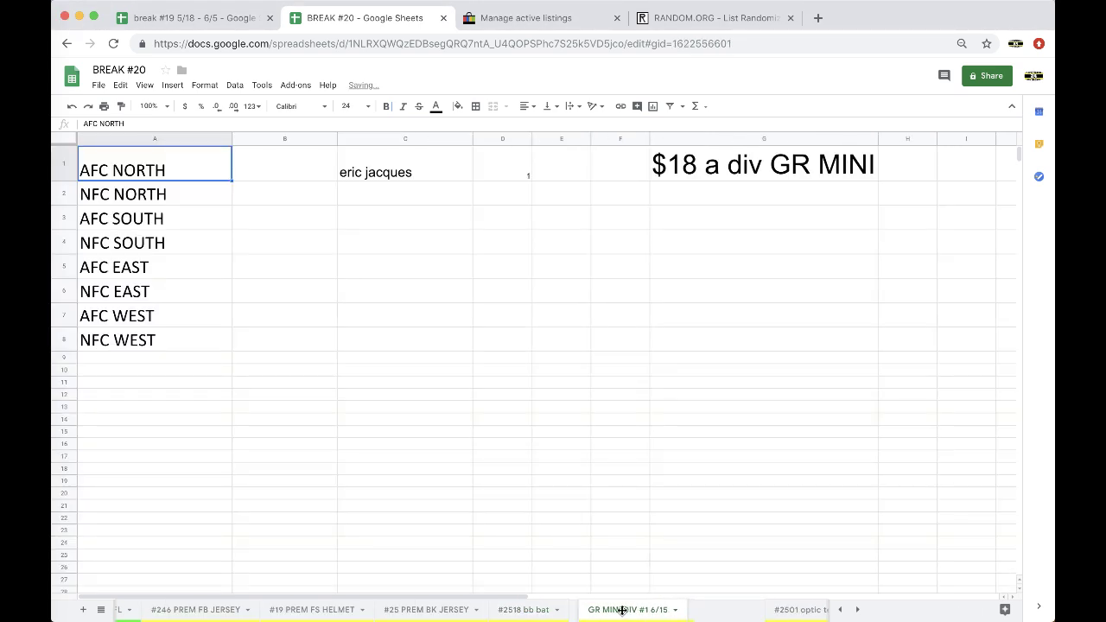
Step: Scroll the sheet tabs back and return to #246 PREM FB JERSEY
{"action": "scroll", "coordinate": [622, 610], "scroll_direction": "left", "scroll_amount": 5}
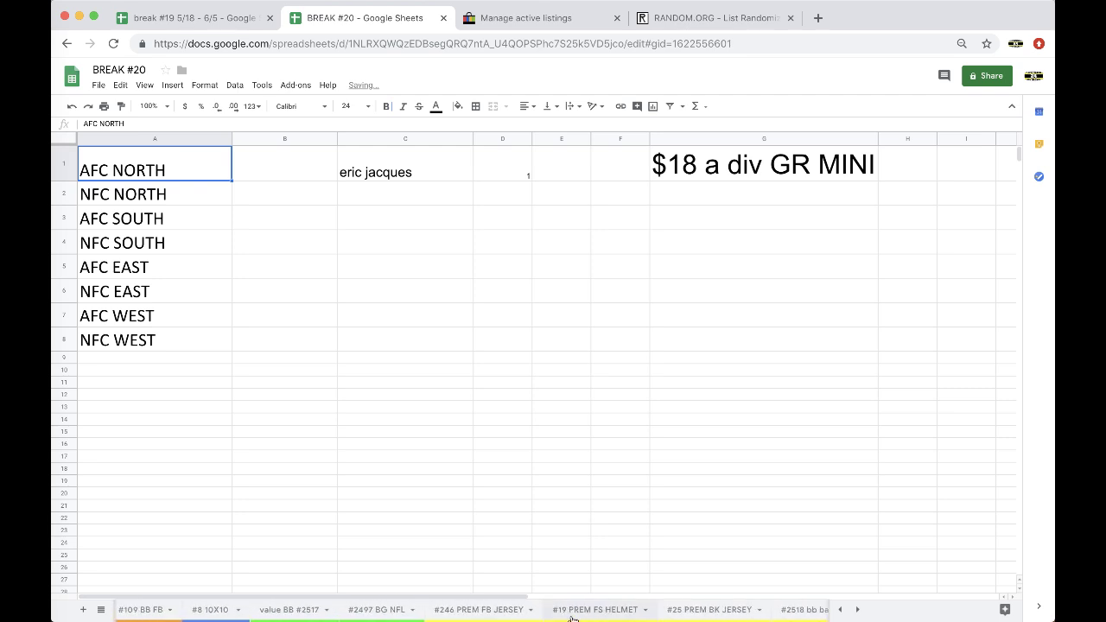
{"action": "left_click", "coordinate": [458, 611]}
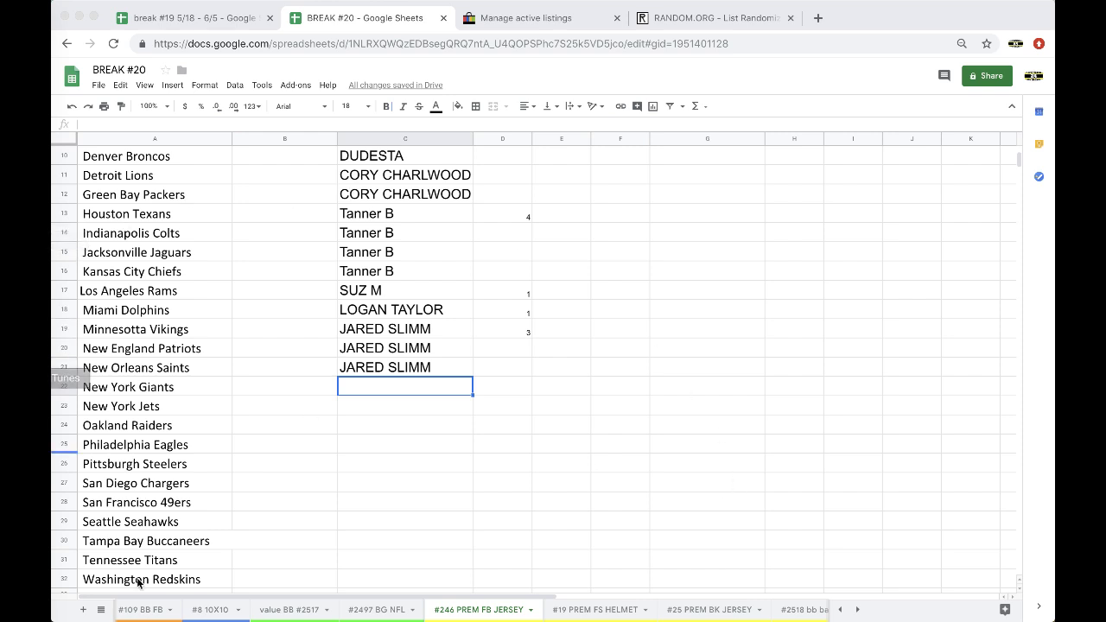
Step: On #25 PREM BK JERSEY, enter a new buyer's name in C19 with 2 in D19
{"action": "left_click", "coordinate": [498, 617]}
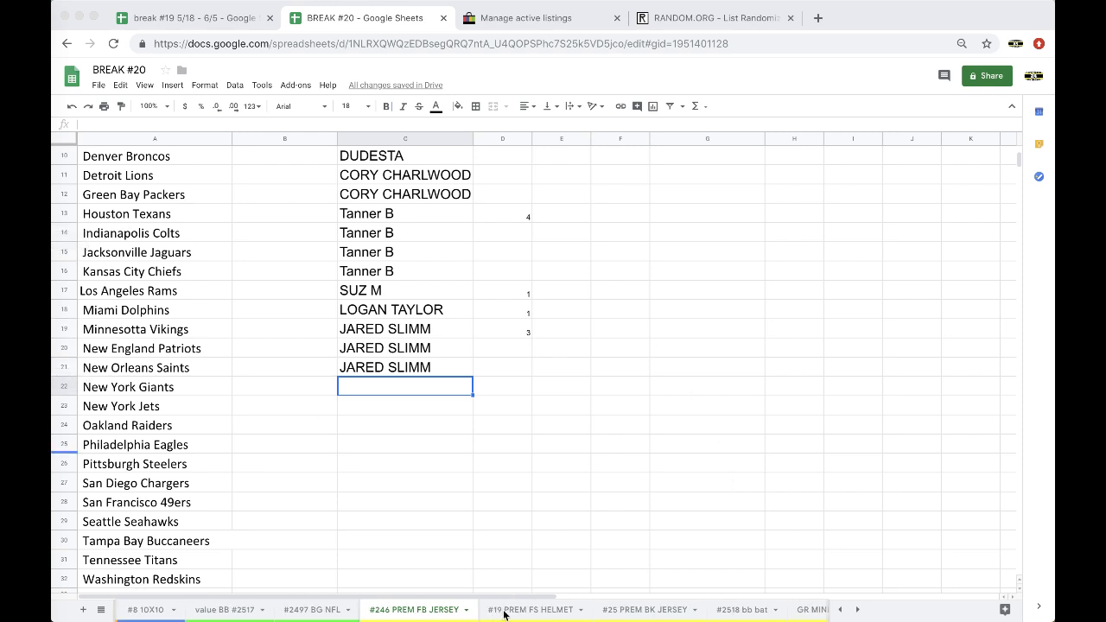
{"action": "left_click", "coordinate": [639, 609]}
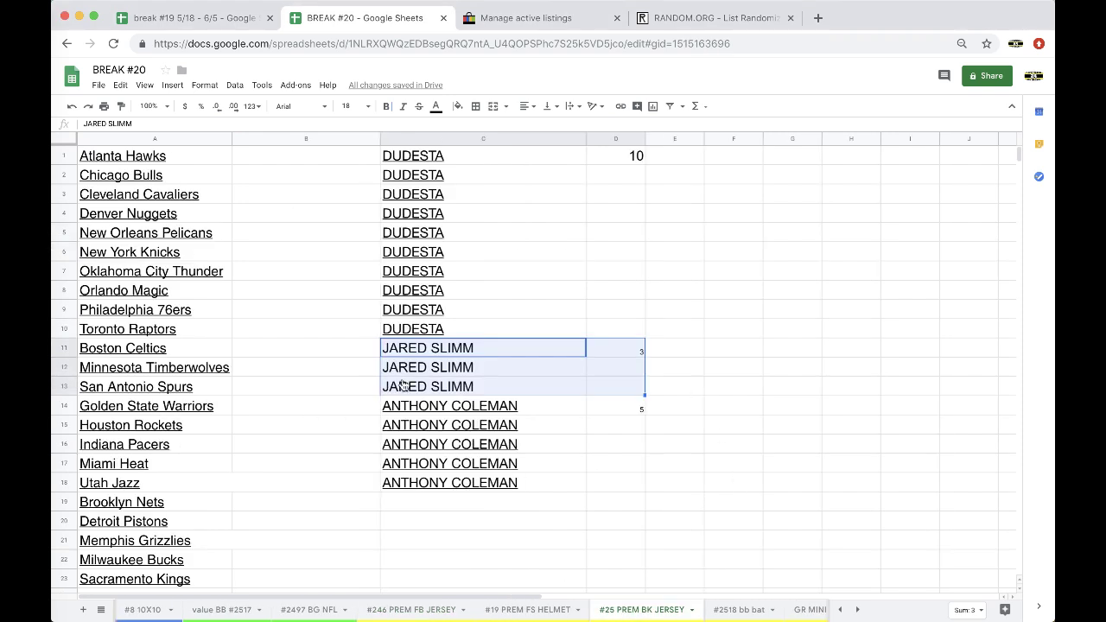
{"action": "left_click", "coordinate": [437, 497]}
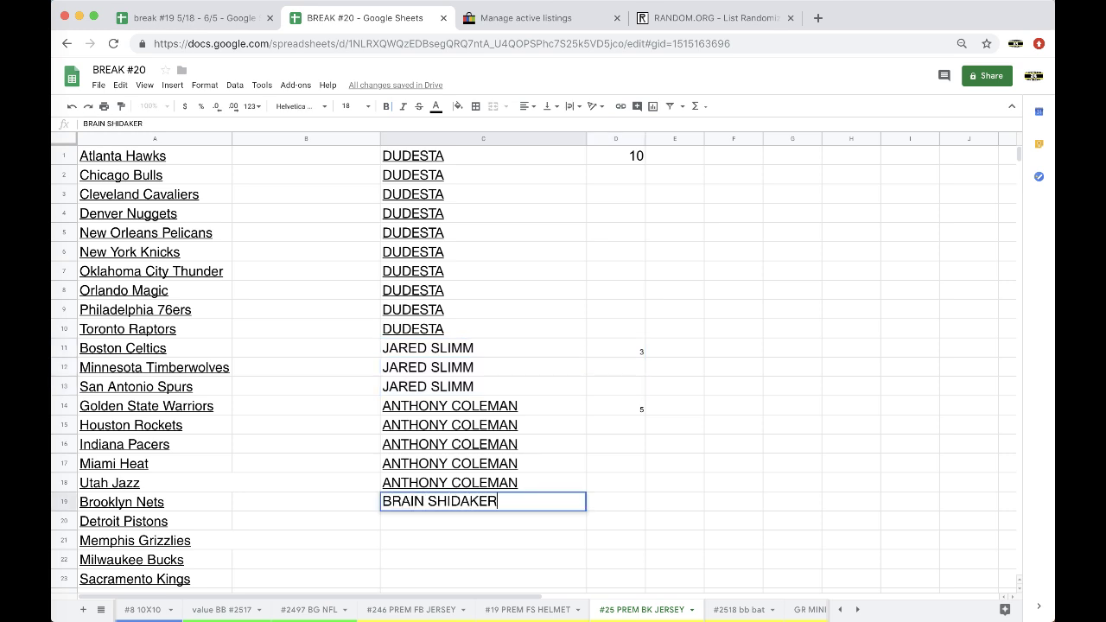
{"action": "left_click", "coordinate": [628, 502]}
{"action": "type", "text": "2"}
{"action": "left_click", "coordinate": [543, 500]}
{"action": "key", "text": "ctrl+c"}
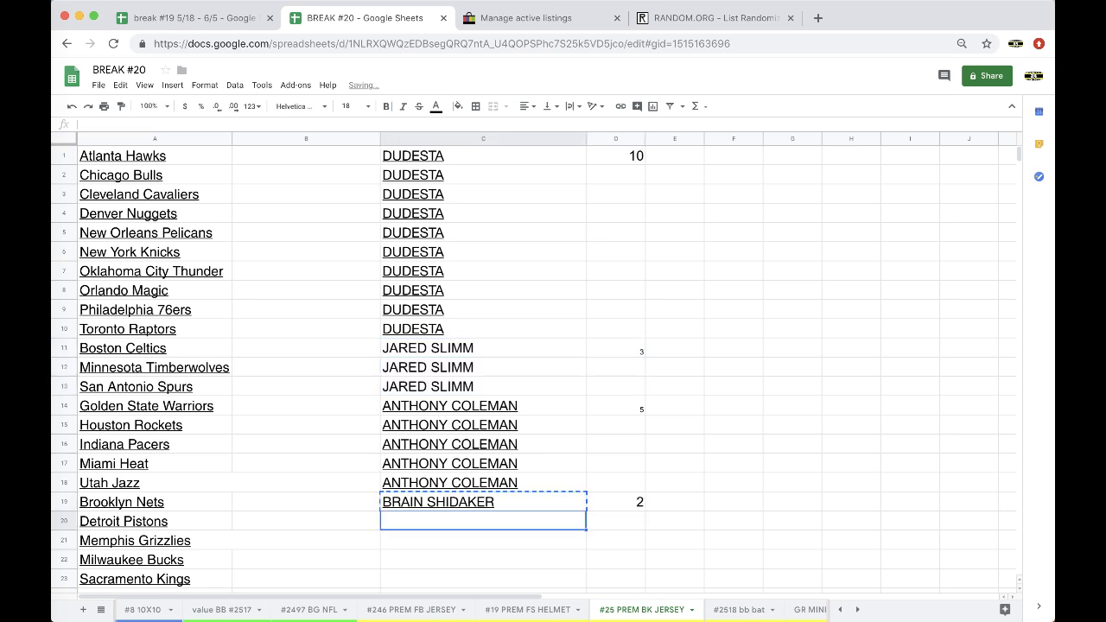
Step: Copy that buyer into C20 and shade C19:C20 orange
{"action": "key", "text": "Down"}
{"action": "key", "text": "ctrl+v"}
{"action": "left_click", "coordinate": [538, 502]}
{"action": "left_click_drag", "start_coordinate": [537, 499], "coordinate": [536, 514]}
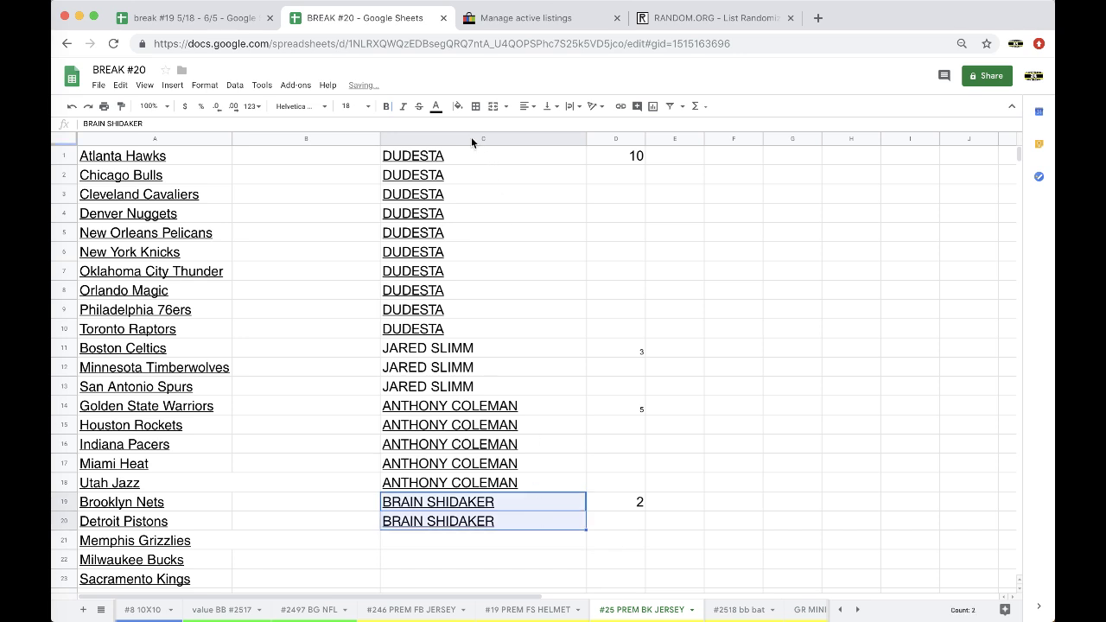
{"action": "left_click", "coordinate": [458, 105]}
{"action": "left_click", "coordinate": [487, 161]}
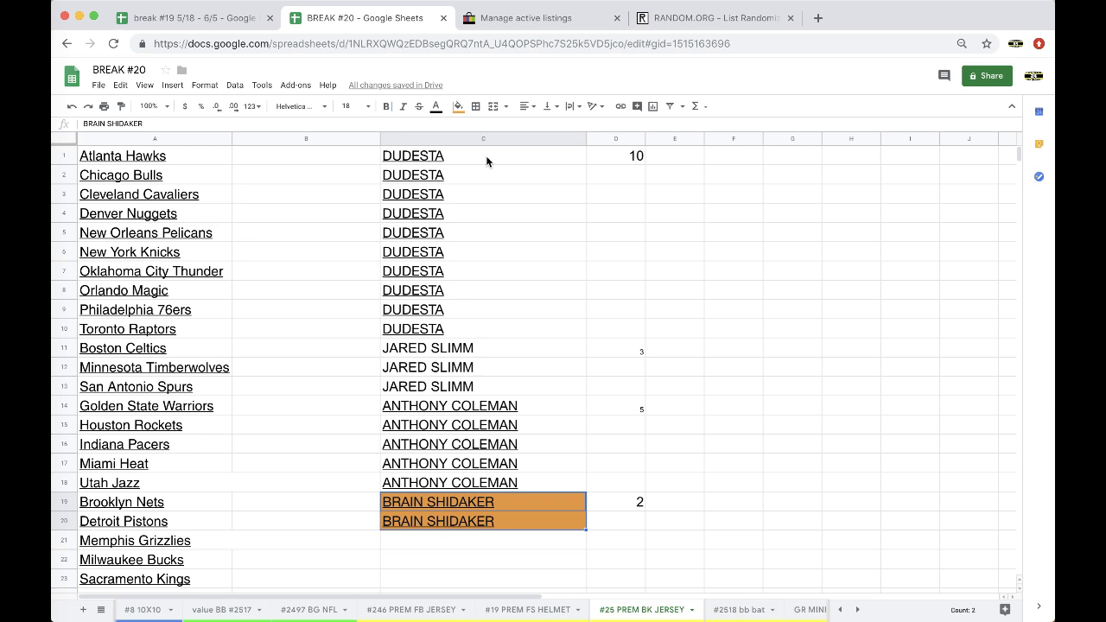
Step: Enter a second buyer in C21 with 3 in D21, copying the name into C22:C23
{"action": "scroll", "coordinate": [475, 415], "scroll_direction": "down", "scroll_amount": 2}
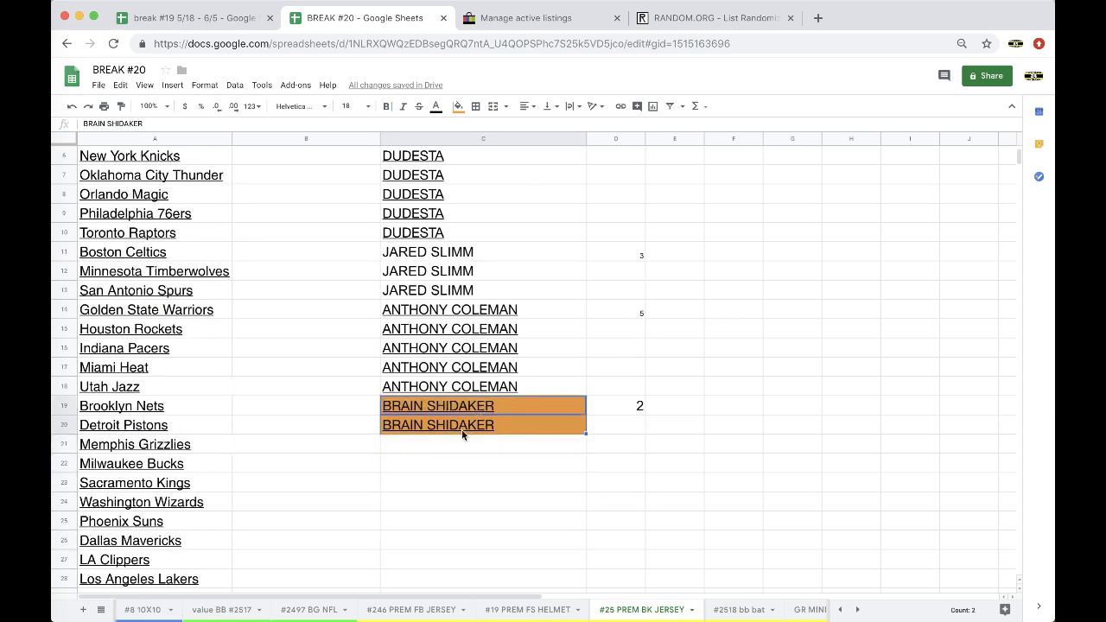
{"action": "left_click", "coordinate": [470, 445]}
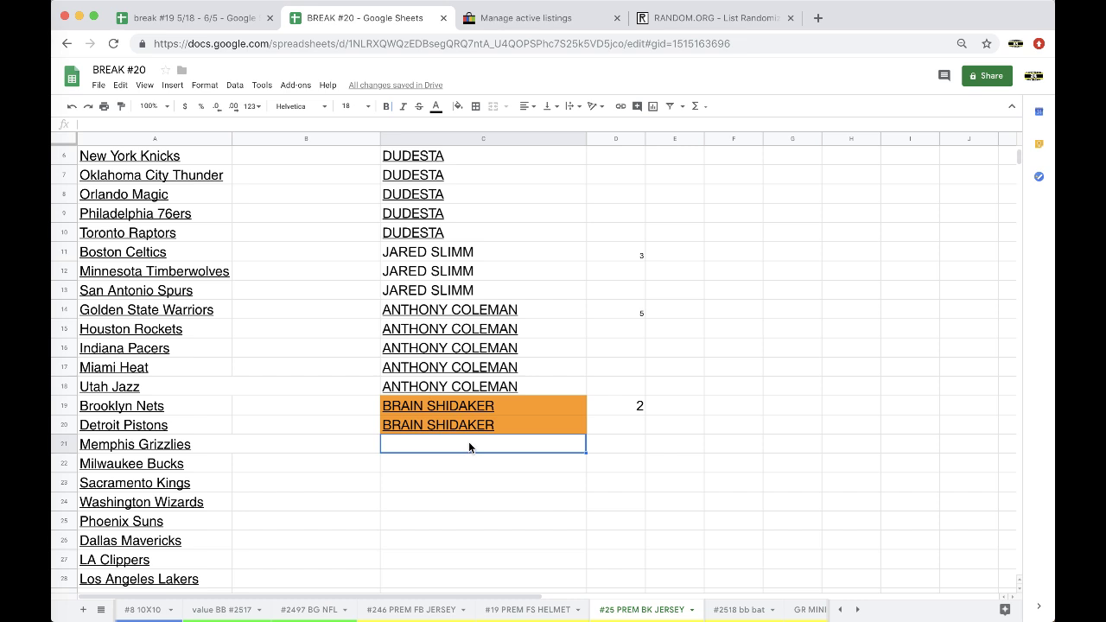
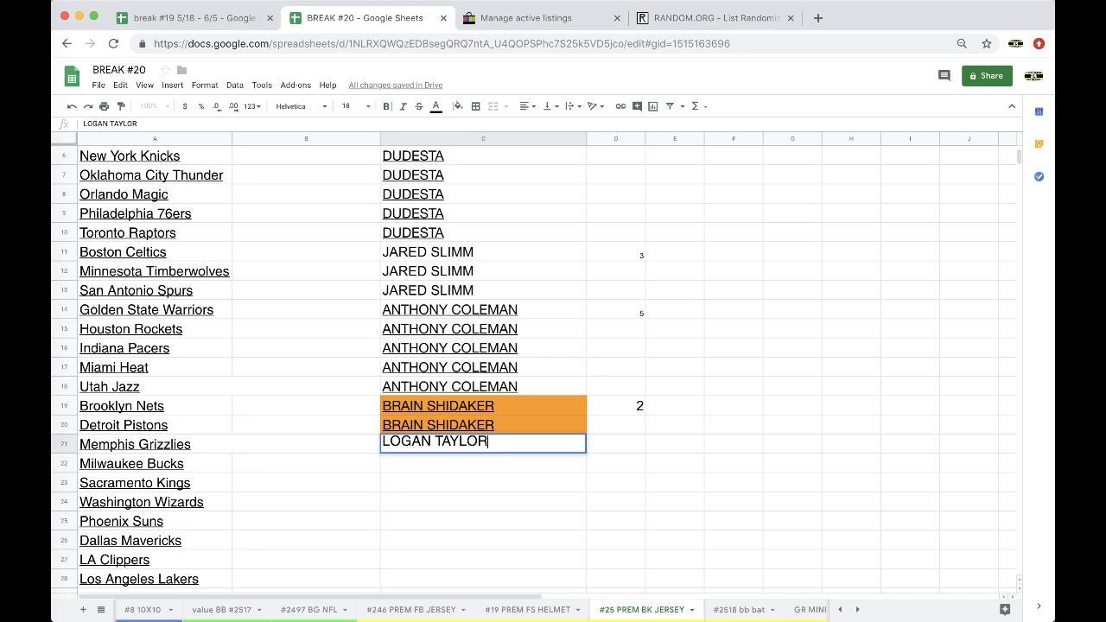
{"action": "left_click", "coordinate": [608, 449]}
{"action": "type", "text": "3"}
{"action": "left_click", "coordinate": [539, 445]}
{"action": "key", "text": "ctrl+c"}
{"action": "key", "text": "Down"}
{"action": "key", "text": "ctrl+v"}
{"action": "key", "text": "Down"}
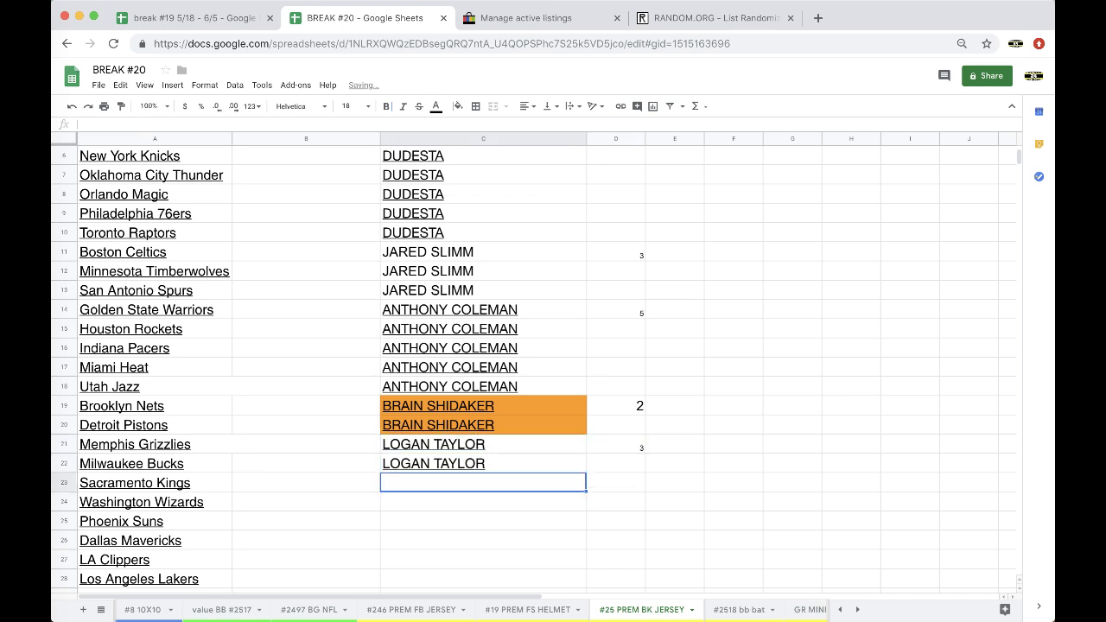
{"action": "key", "text": "ctrl+v"}
{"action": "left_click_drag", "start_coordinate": [510, 446], "coordinate": [505, 485]}
{"action": "left_click", "coordinate": [458, 105]}
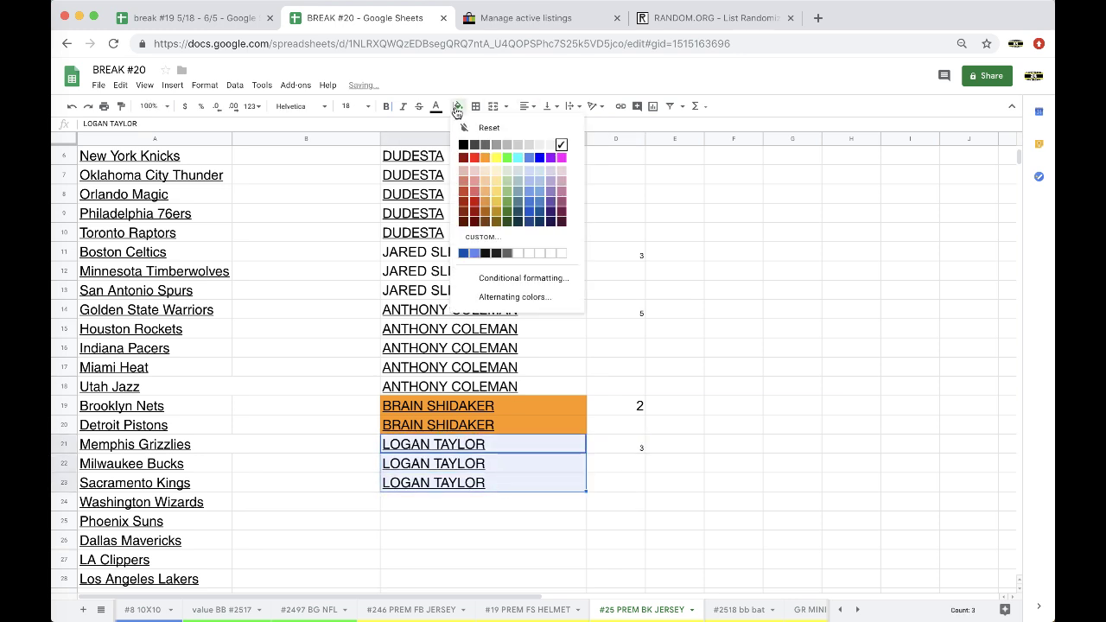
Step: Shade the second buyer's cells C21:C23 orange
{"action": "left_click", "coordinate": [495, 158]}
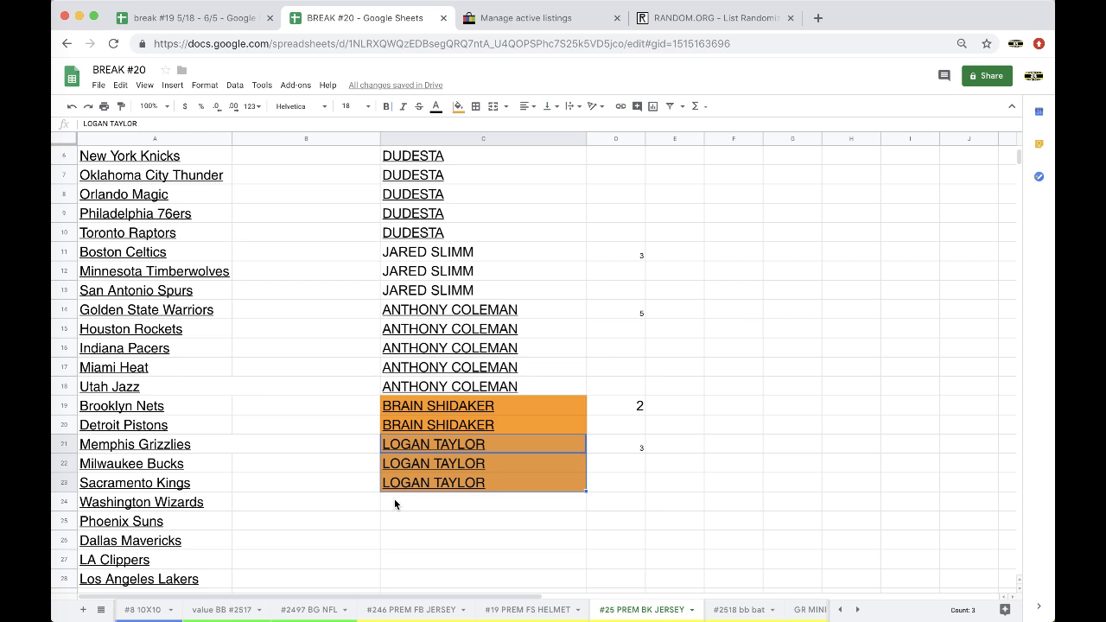
Step: On #246 PREM FB JERSEY, enter a New York Giants buyer in C22 with count 1, shaded yellow
{"action": "left_click", "coordinate": [445, 611]}
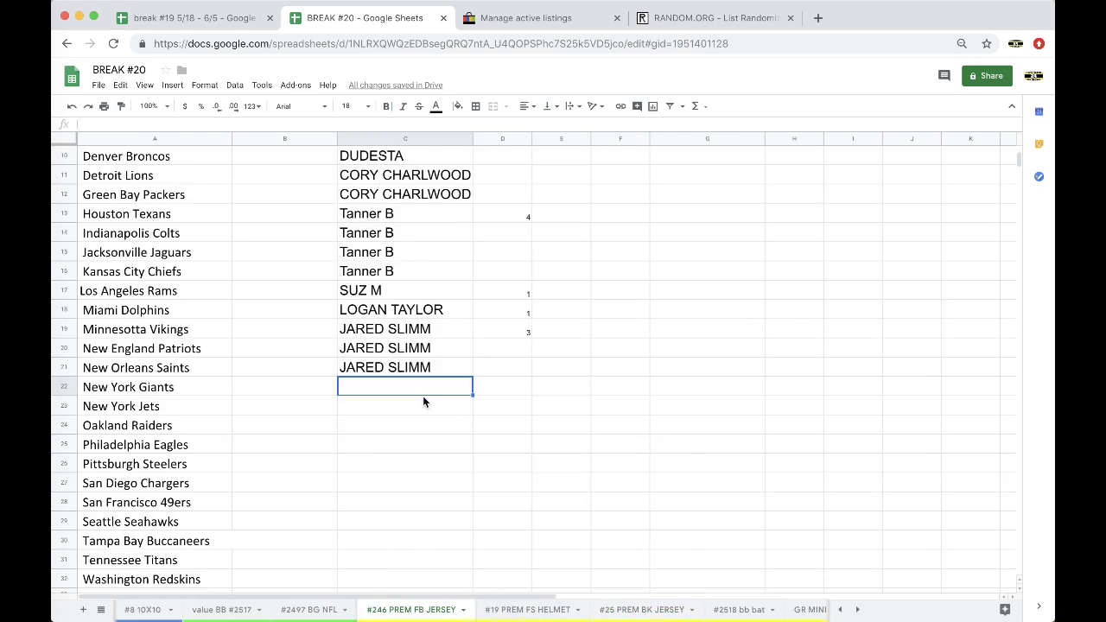
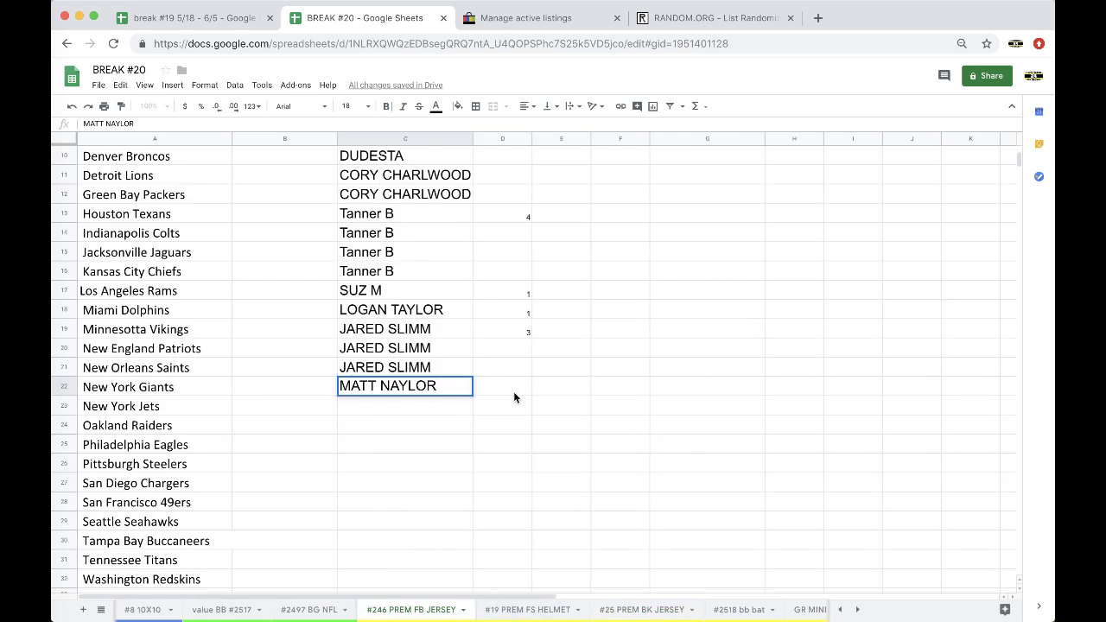
{"action": "left_click", "coordinate": [513, 393]}
{"action": "type", "text": "1"}
{"action": "left_click_drag", "start_coordinate": [454, 387], "coordinate": [502, 387]}
{"action": "left_click", "coordinate": [458, 106]}
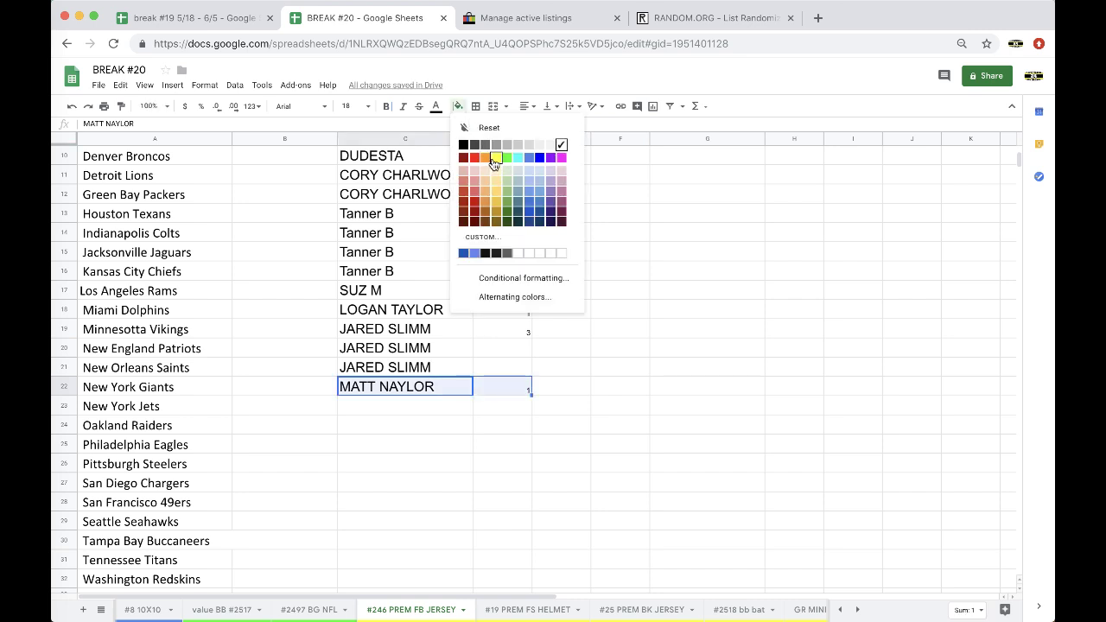
{"action": "left_click", "coordinate": [496, 158]}
Step: Change the C22:D22 shading on #246 PREM FB JERSEY from yellow to orange
{"action": "left_click", "coordinate": [596, 610]}
{"action": "left_click", "coordinate": [535, 610]}
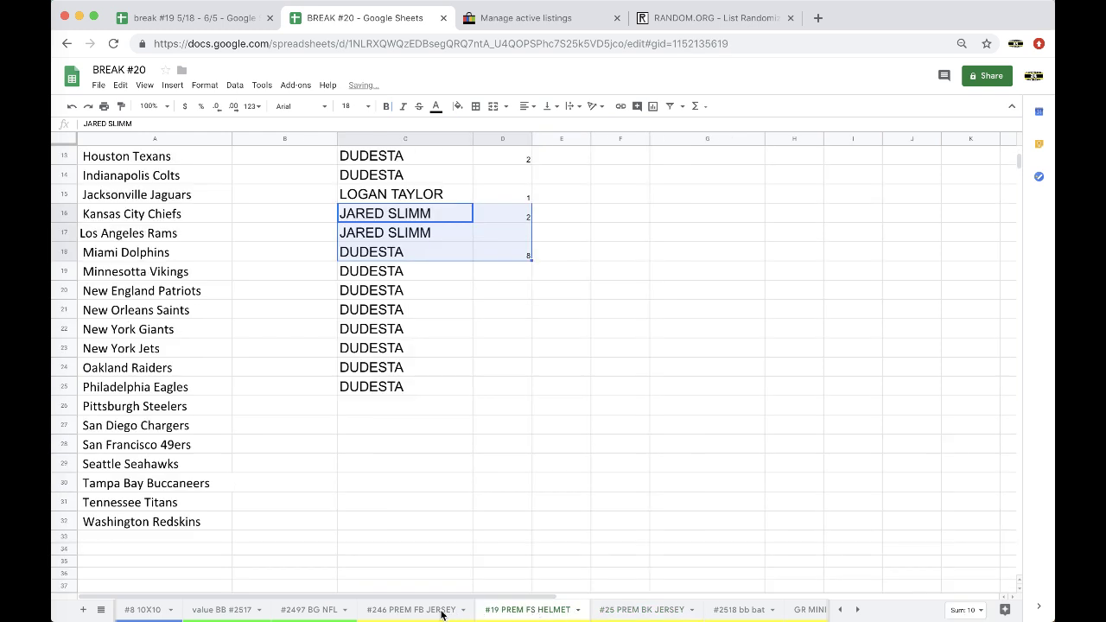
{"action": "left_click", "coordinate": [442, 610]}
{"action": "left_click", "coordinate": [458, 106]}
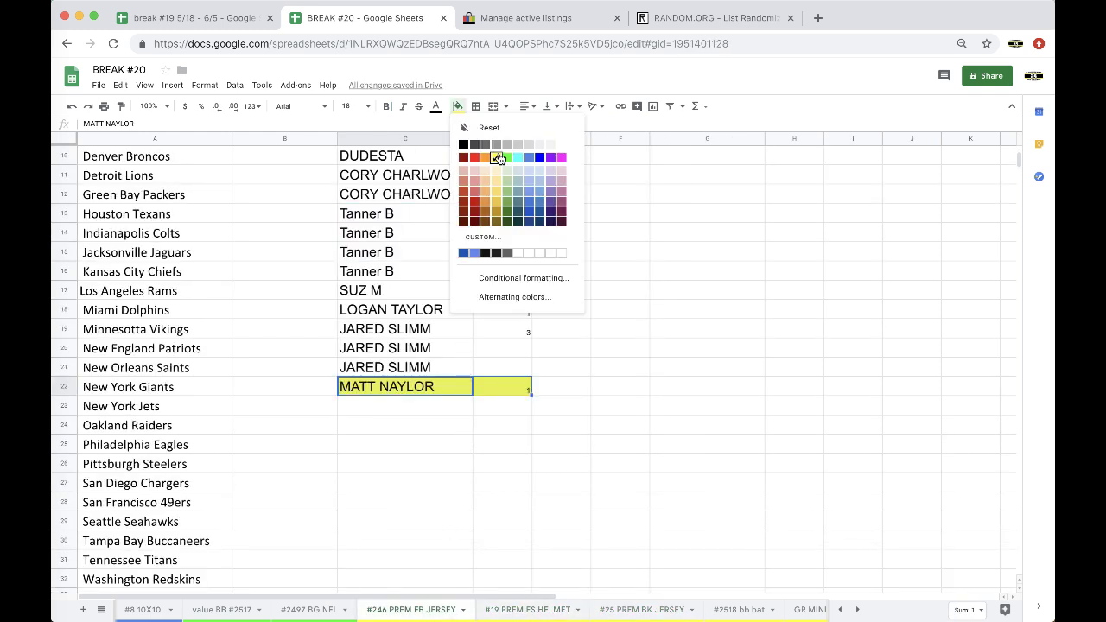
{"action": "left_click", "coordinate": [487, 158]}
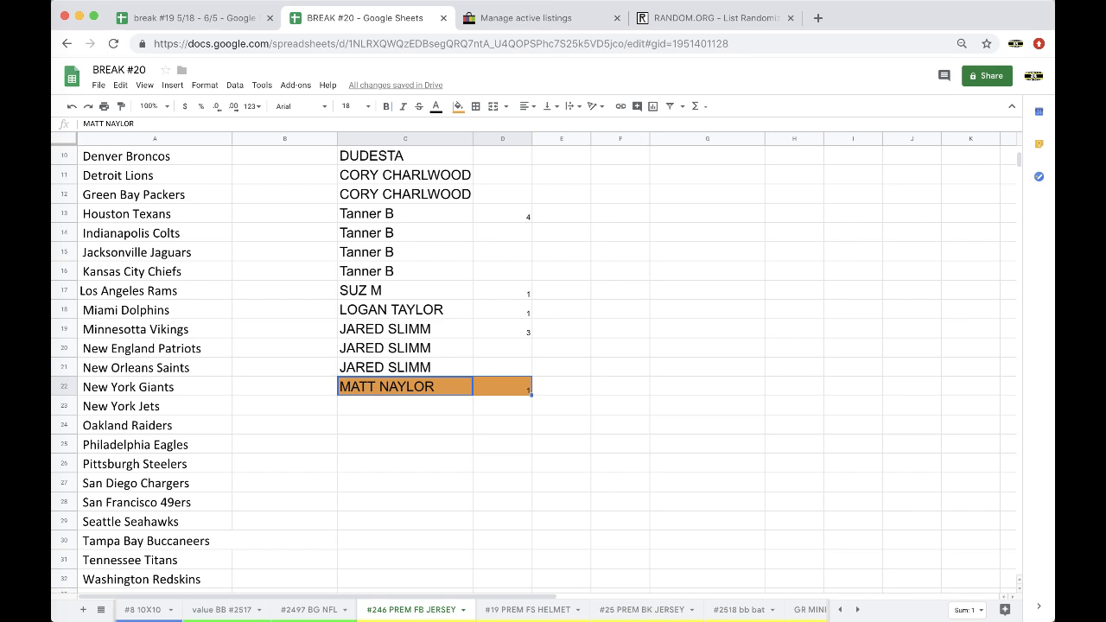
{"action": "left_click", "coordinate": [668, 610]}
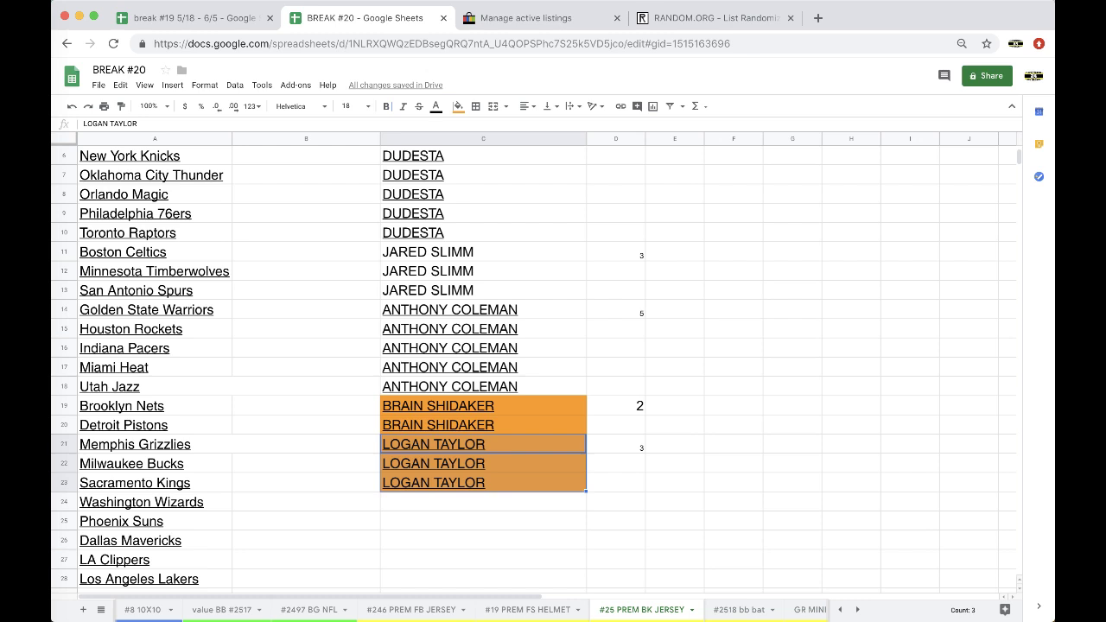
Step: Reset the orange fill on C19:C20 of #25 PREM BK JERSEY
{"action": "left_click", "coordinate": [530, 406]}
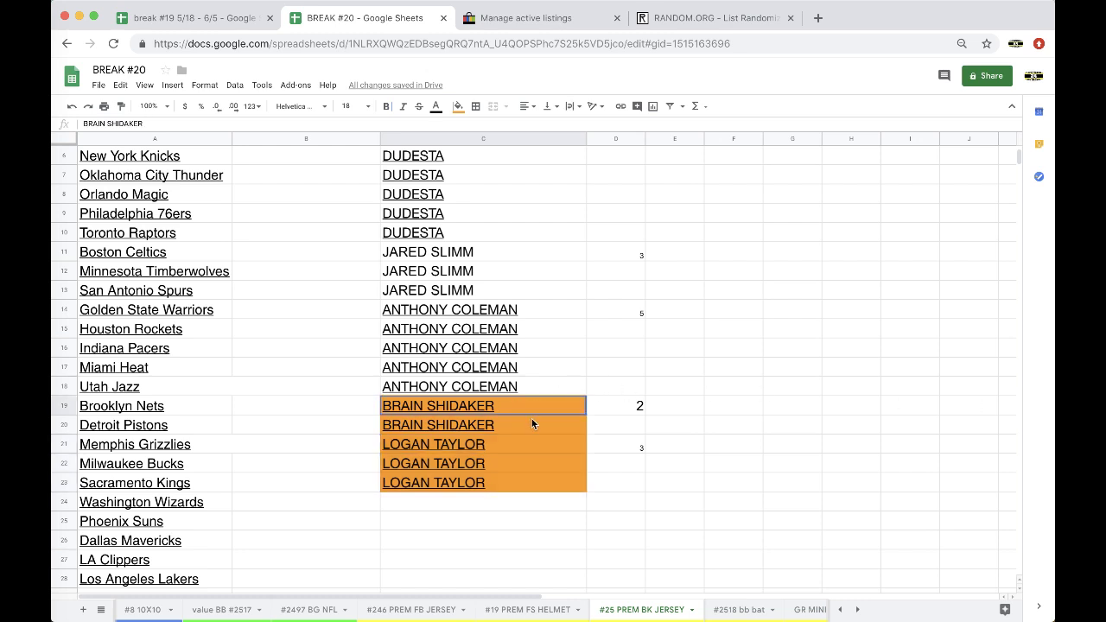
{"action": "left_click", "coordinate": [531, 423], "text": "shift"}
{"action": "left_click", "coordinate": [458, 105]}
{"action": "left_click", "coordinate": [467, 127]}
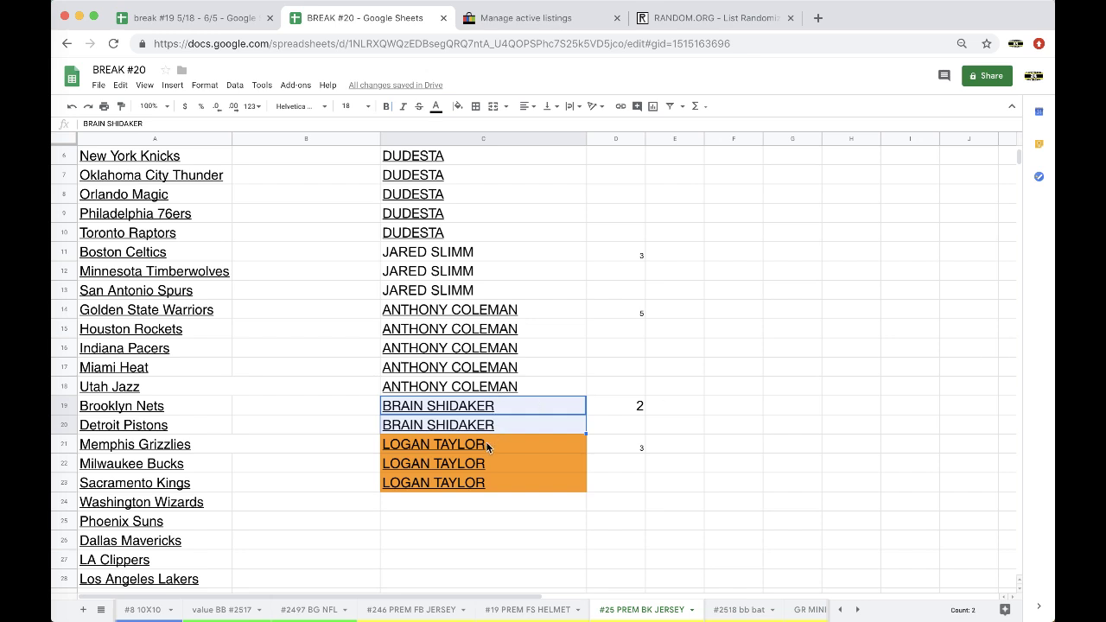
Step: Reset the orange fill on C21:C23 of #25 PREM BK JERSEY
{"action": "left_click_drag", "start_coordinate": [486, 443], "coordinate": [479, 481]}
{"action": "left_click", "coordinate": [458, 106]}
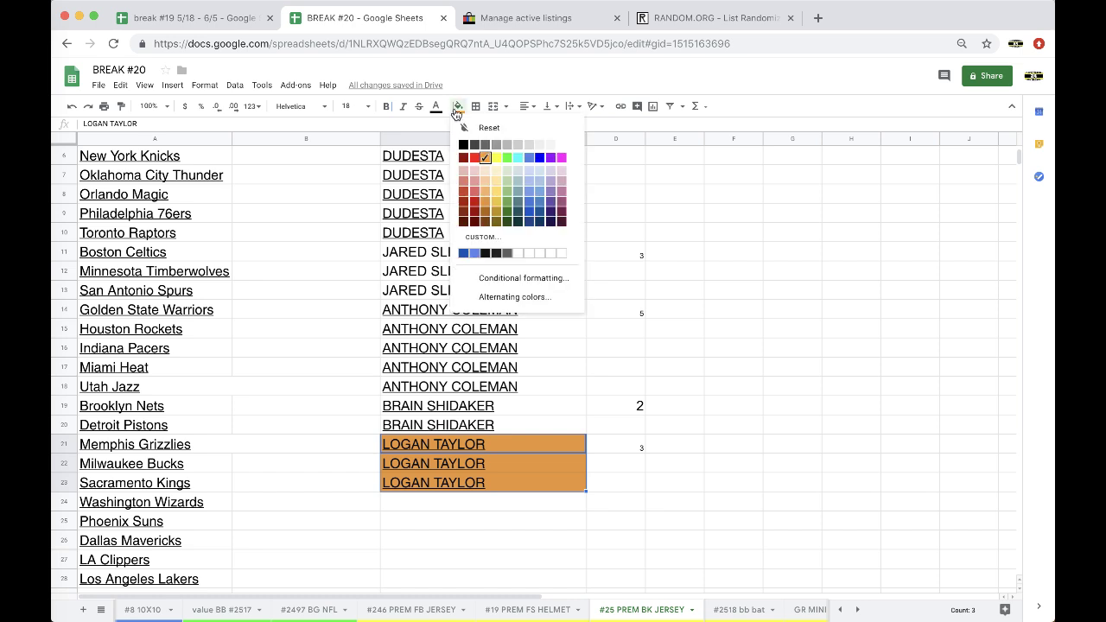
{"action": "left_click", "coordinate": [471, 128]}
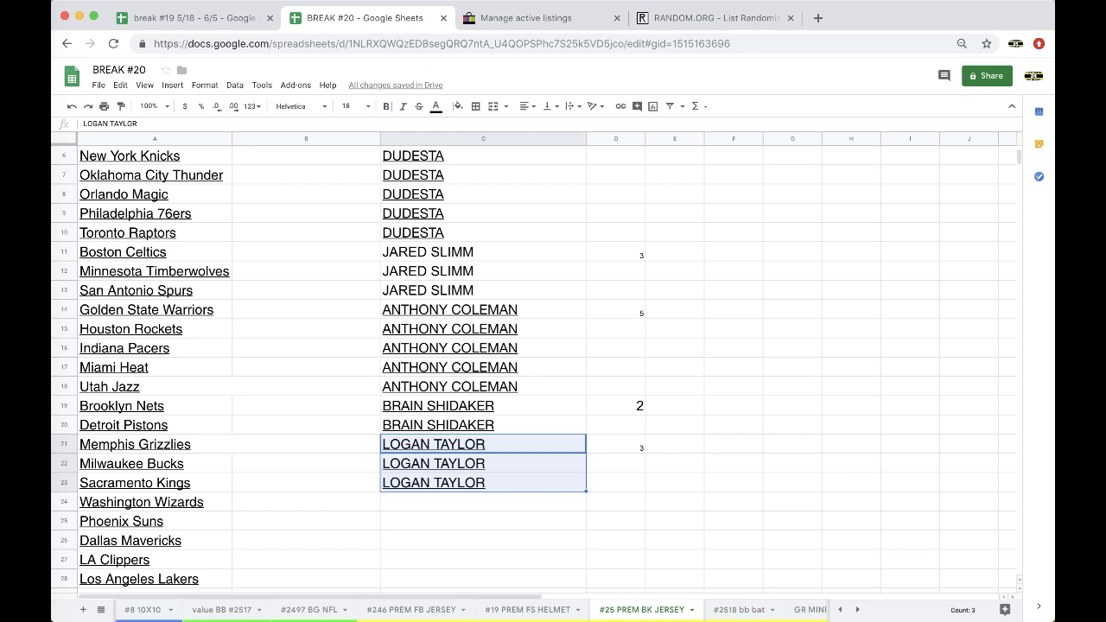
{"action": "left_click", "coordinate": [457, 610]}
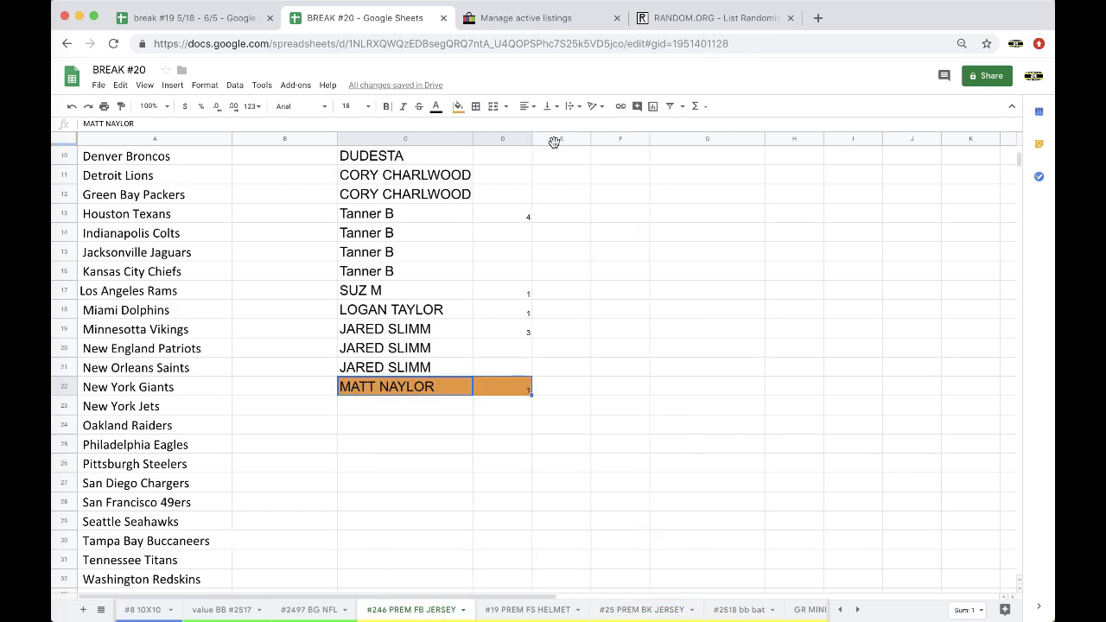
Step: Clear the fill on C22:D22 and enter a new buyer's name in C23 for the New York Jets
{"action": "left_click", "coordinate": [458, 106]}
{"action": "left_click", "coordinate": [478, 128]}
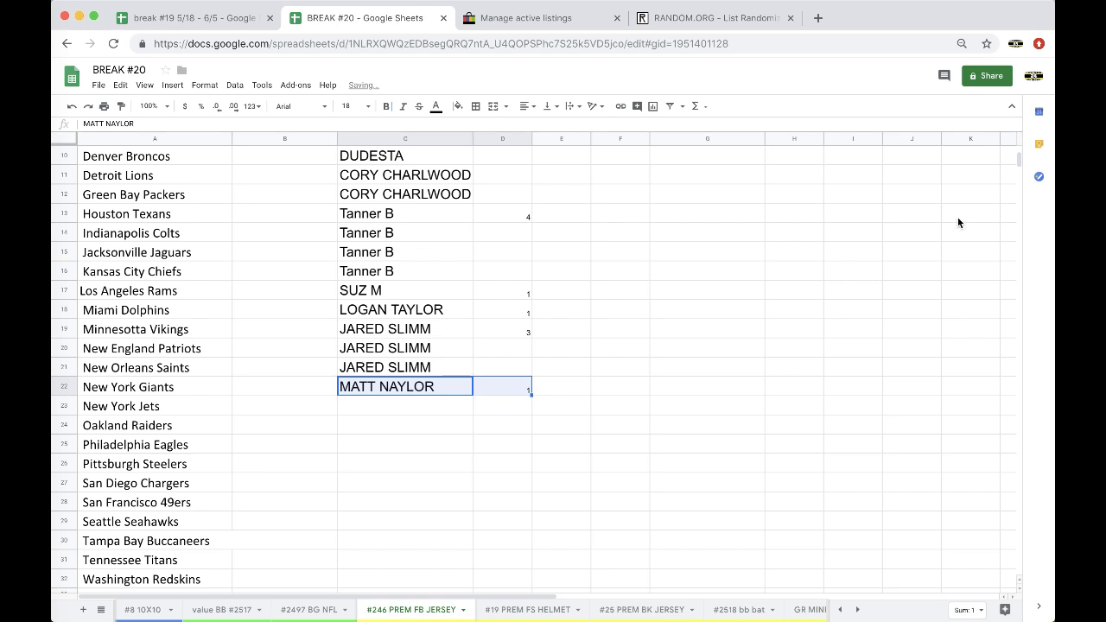
{"action": "left_click", "coordinate": [396, 412]}
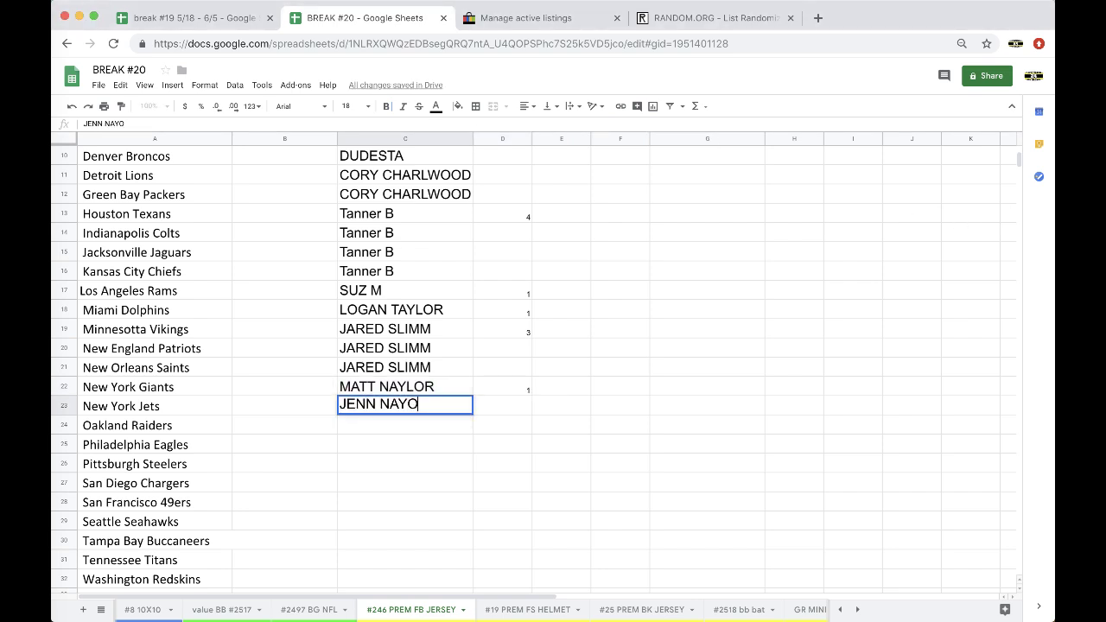
{"action": "left_click", "coordinate": [477, 404]}
Step: Copy that buyer's name into C24 for the Oakland Raiders
{"action": "key", "text": "Left"}
{"action": "key", "text": "super+c"}
{"action": "key", "text": "Down"}
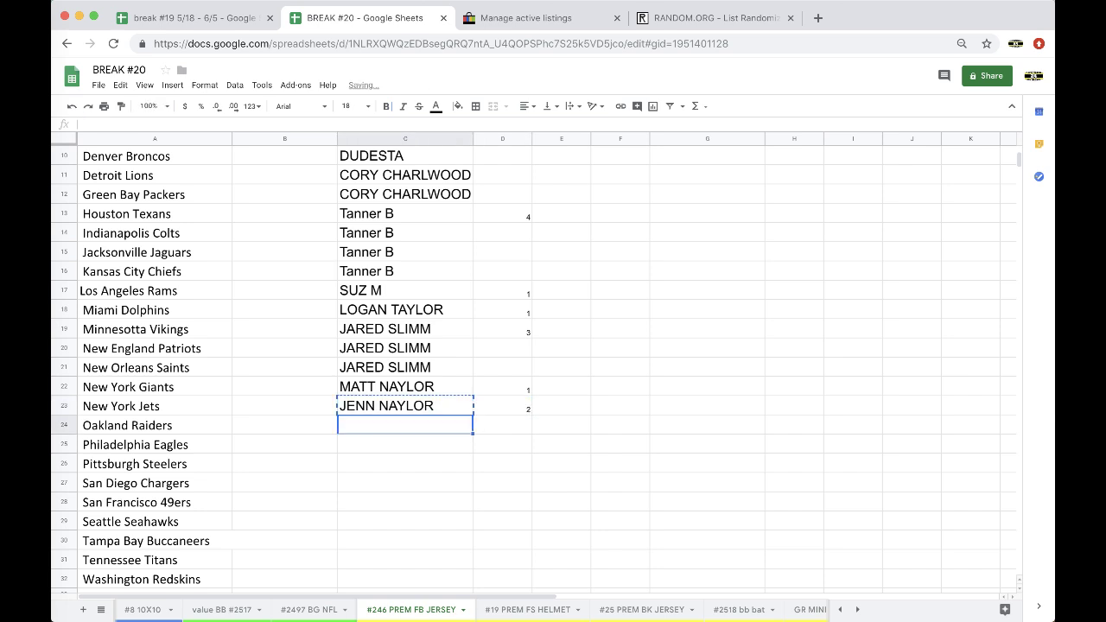
{"action": "key", "text": "super+v"}
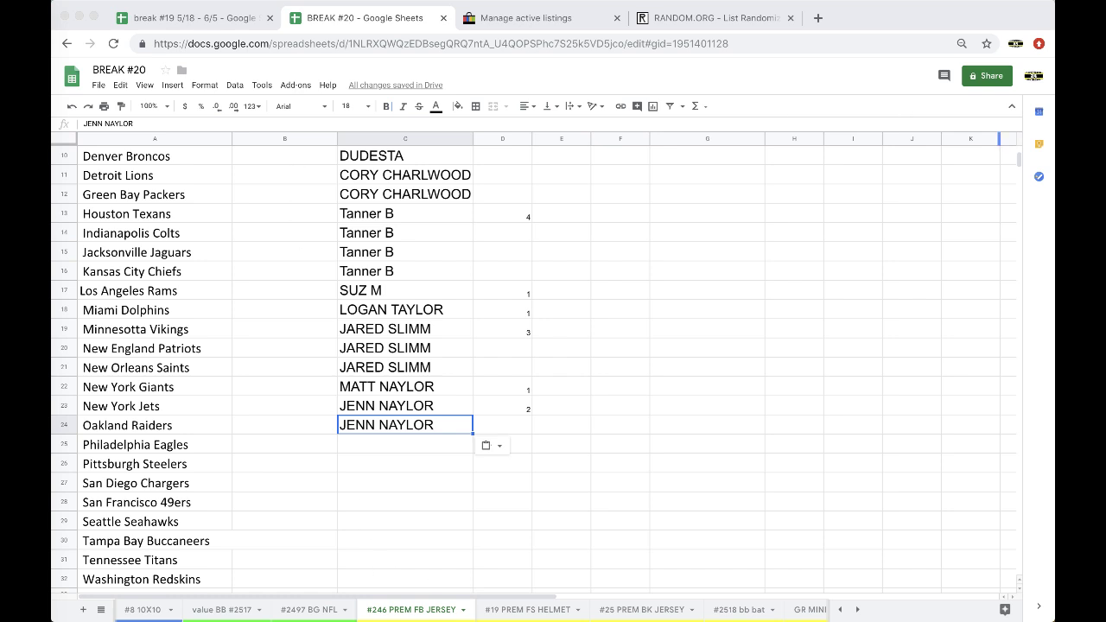
{"action": "left_click", "coordinate": [538, 618]}
Step: Check #19 PREM FS HELMET, then confirm #25 PREM BK JERSEY has no highlights left
{"action": "left_click", "coordinate": [536, 612]}
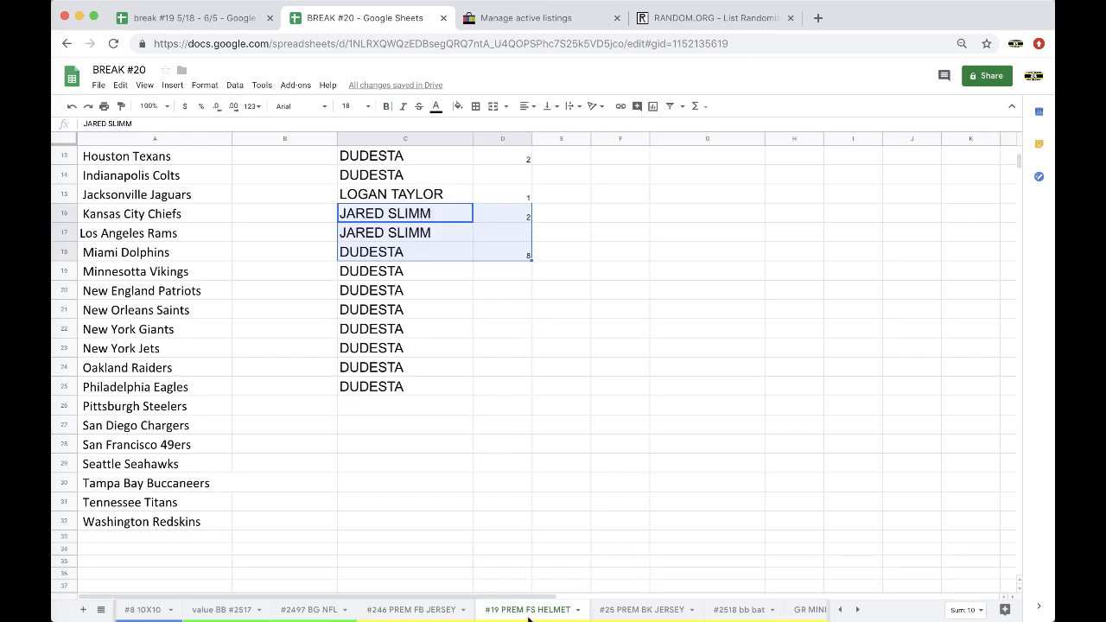
{"action": "left_click", "coordinate": [626, 607]}
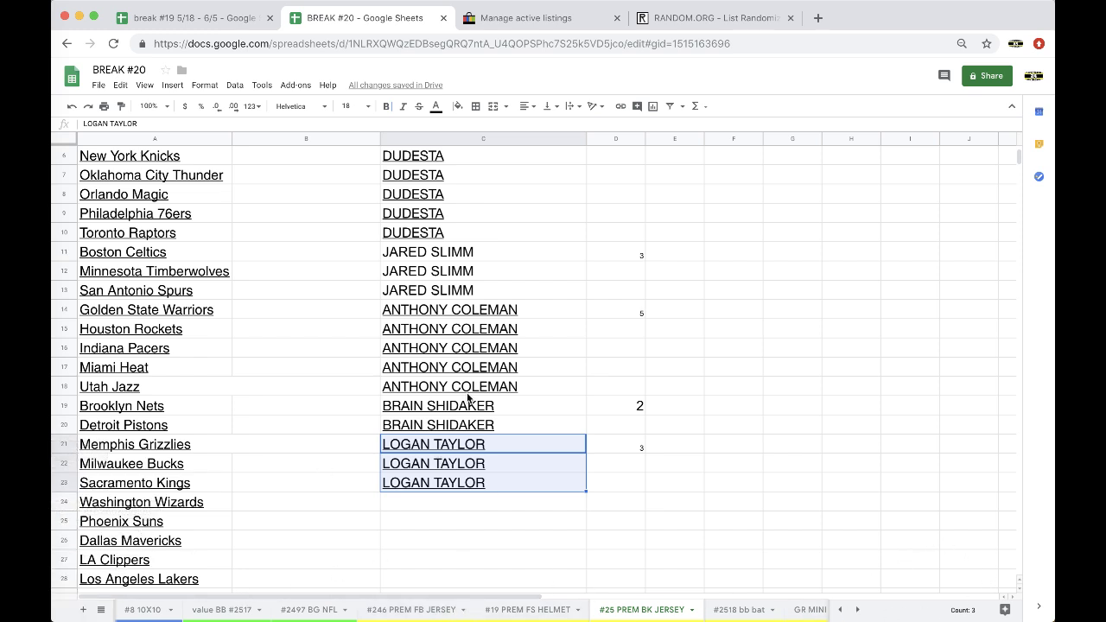
Step: Review the buyer lists on #246 PREM FB JERSEY and #19 PREM FS HELMET
{"action": "scroll", "coordinate": [467, 397], "scroll_direction": "down", "scroll_amount": 2}
{"action": "left_click", "coordinate": [411, 609]}
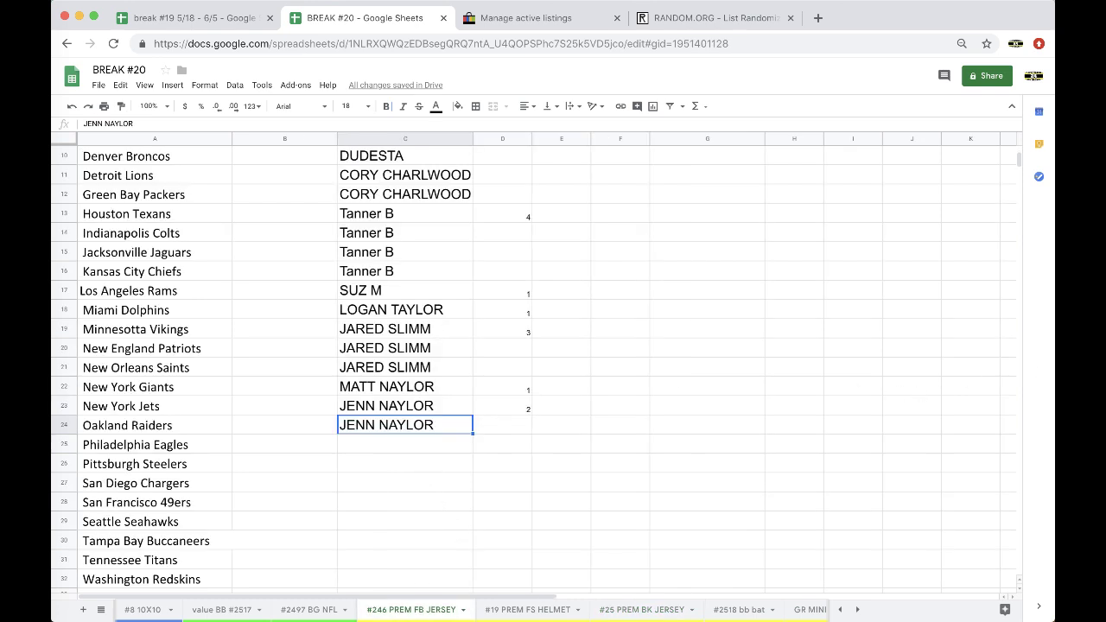
{"action": "key", "text": "super+Tab"}
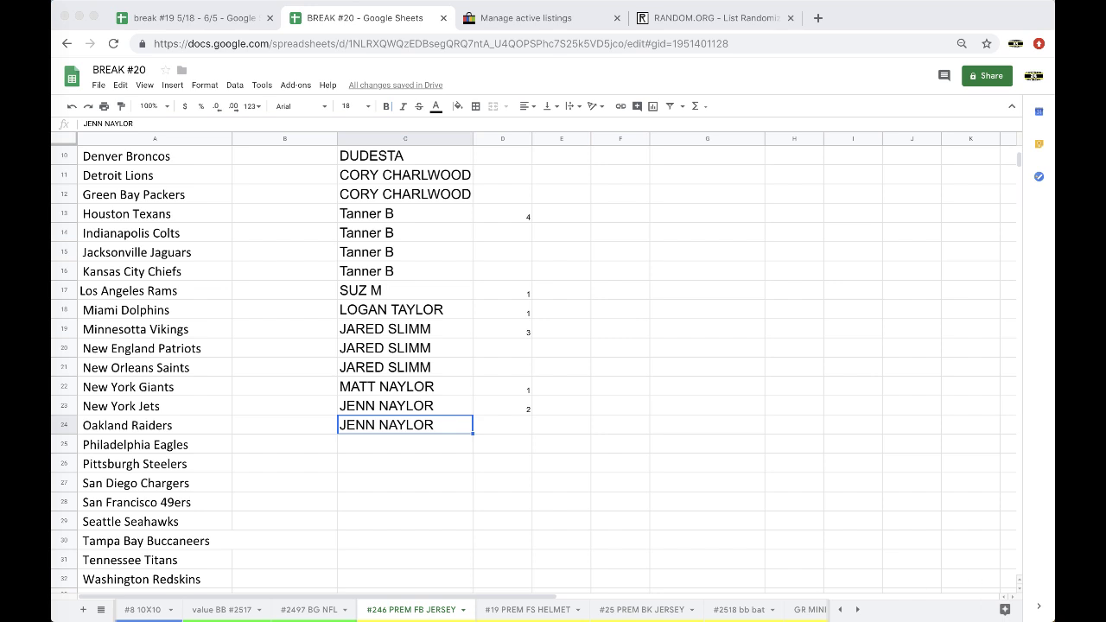
{"action": "key", "text": "super+Tab"}
{"action": "left_click", "coordinate": [519, 609]}
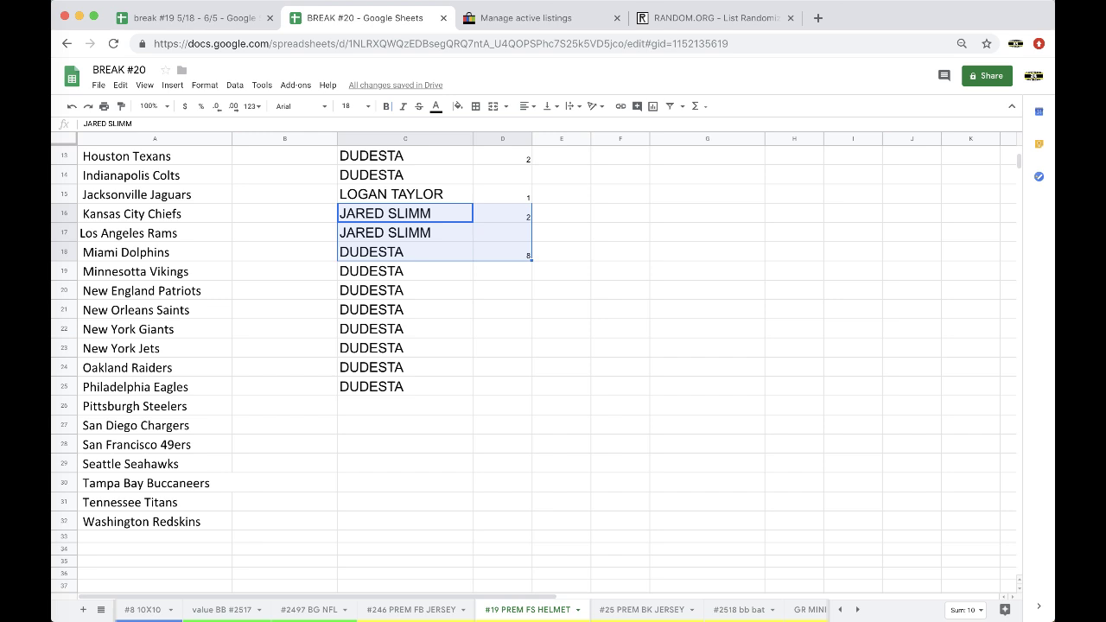
{"action": "key", "text": "super+Tab"}
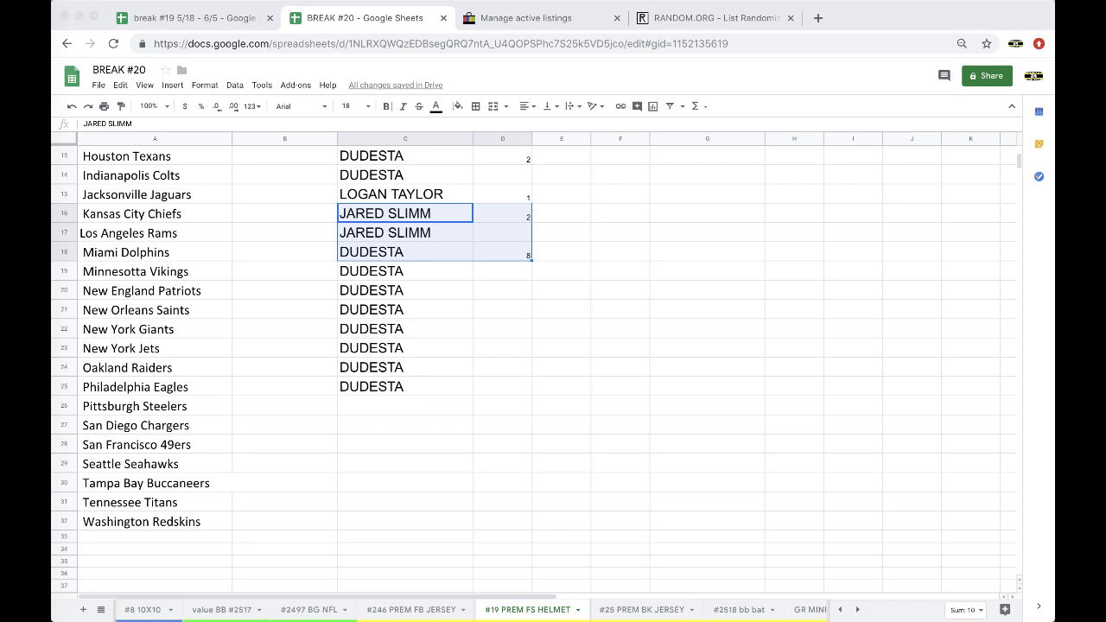
{"action": "left_click", "coordinate": [623, 614]}
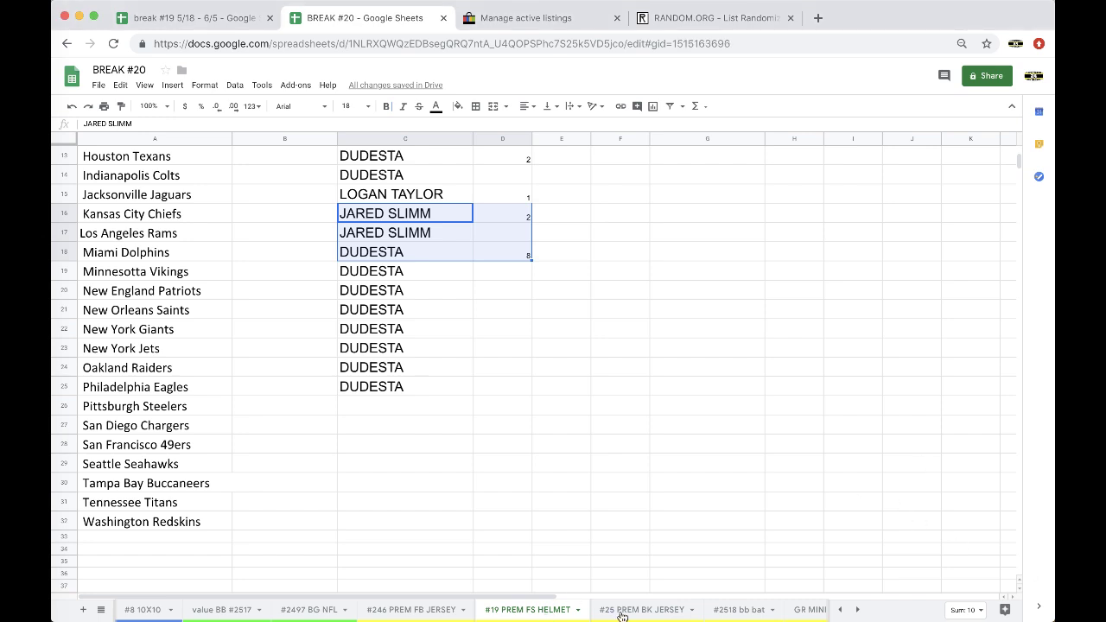